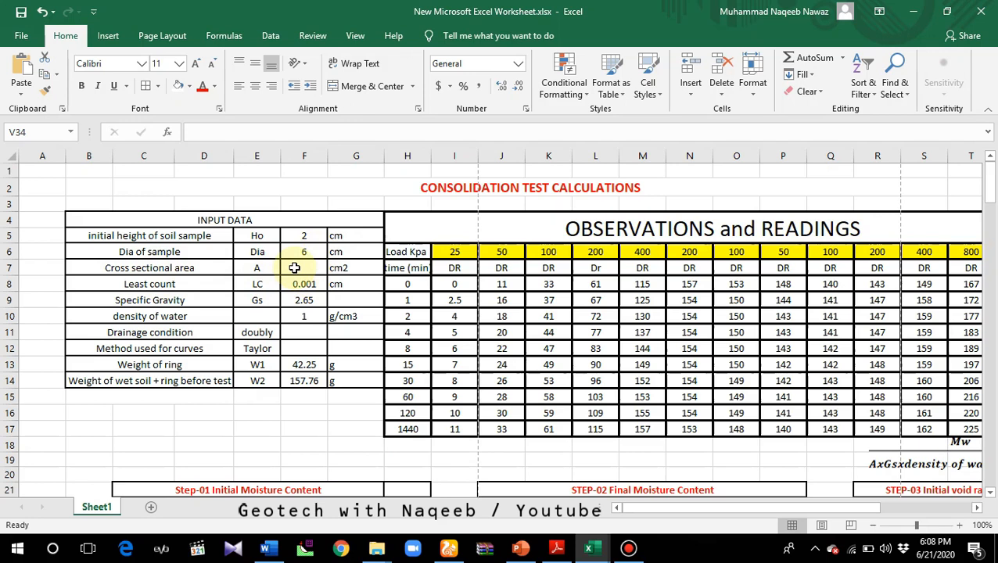
- Calculate the sample's cross sectional area in cell F7 with the formula =(3.14156*F6*F6)/4
{"action": "left_click", "coordinate": [294, 267]}
{"action": "type", "text": "="}
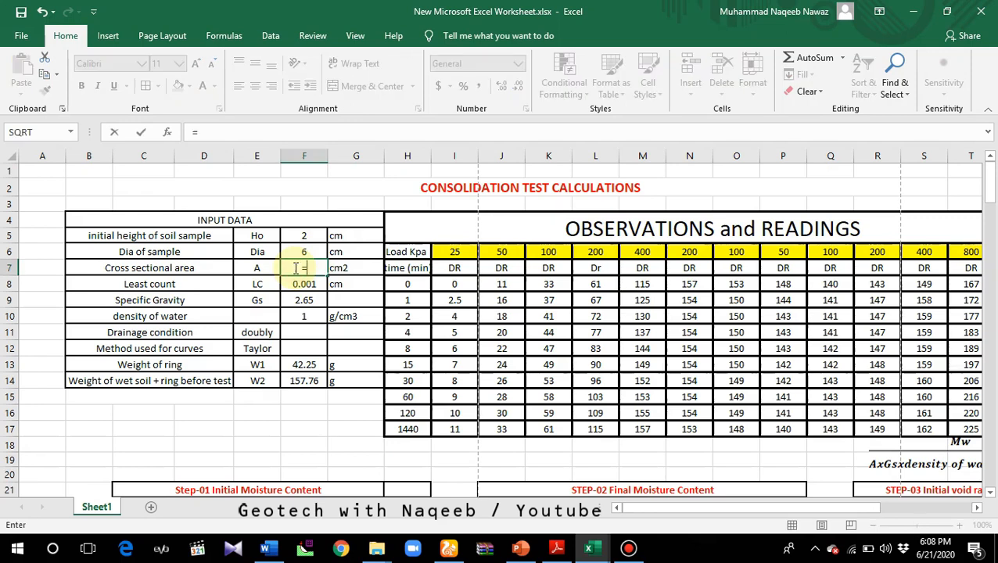
{"action": "type", "text": "(3.1415"}
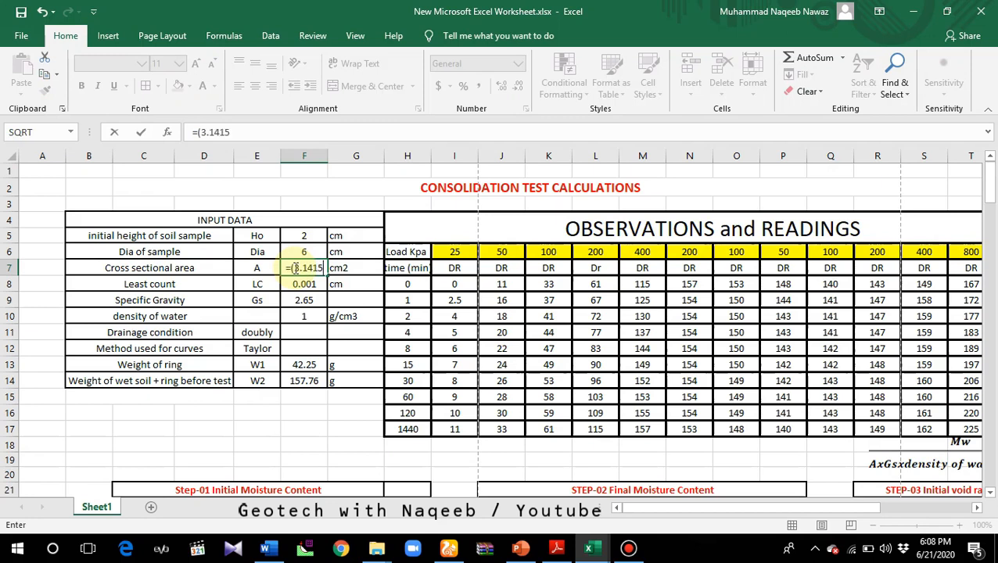
{"action": "type", "text": "6*"}
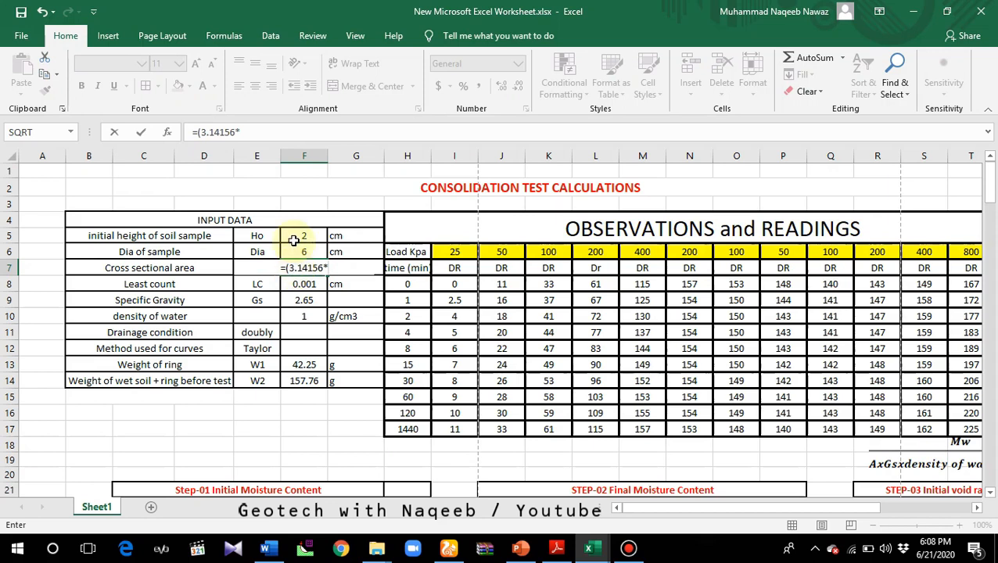
{"action": "left_click", "coordinate": [307, 251]}
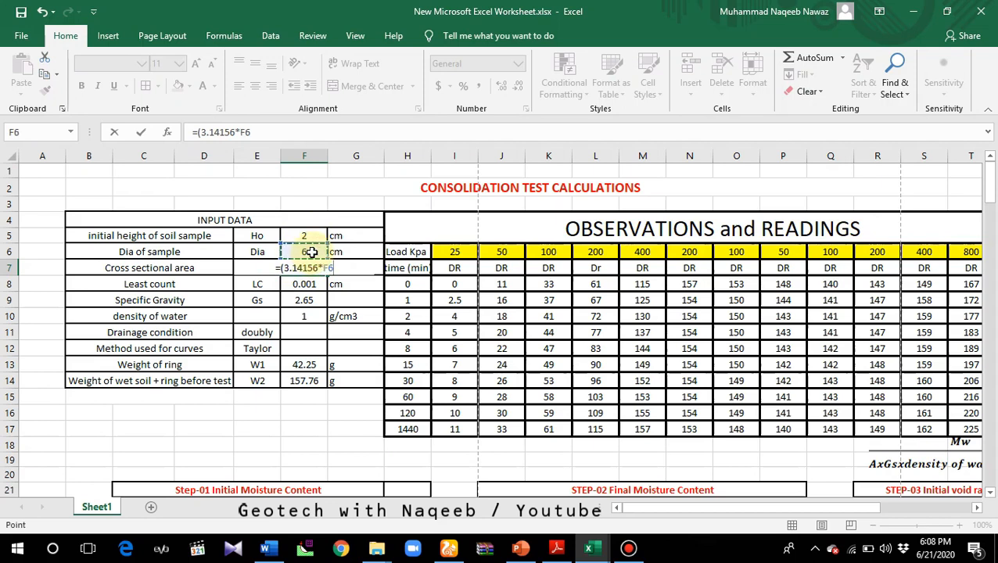
{"action": "type", "text": "*"}
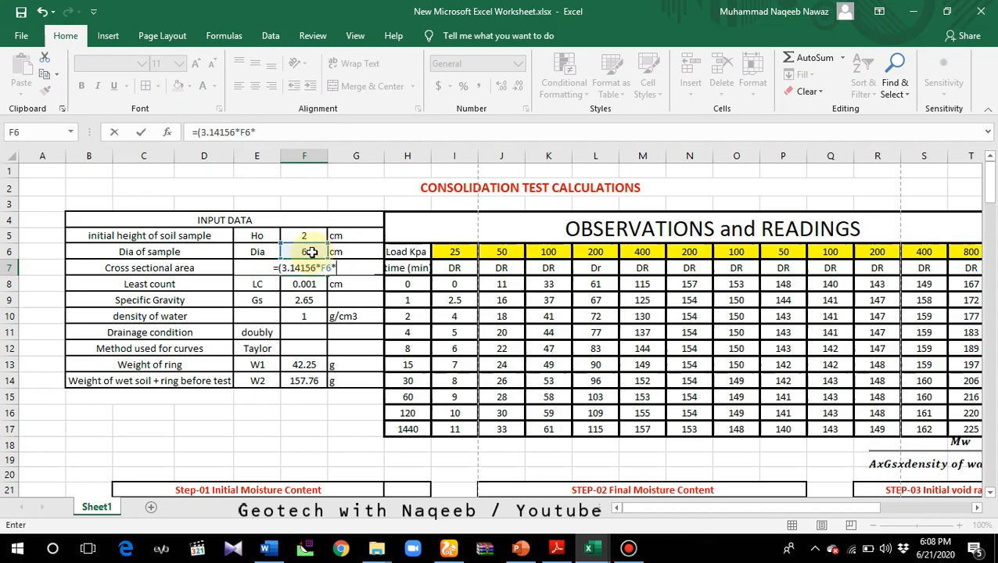
{"action": "left_click", "coordinate": [311, 252]}
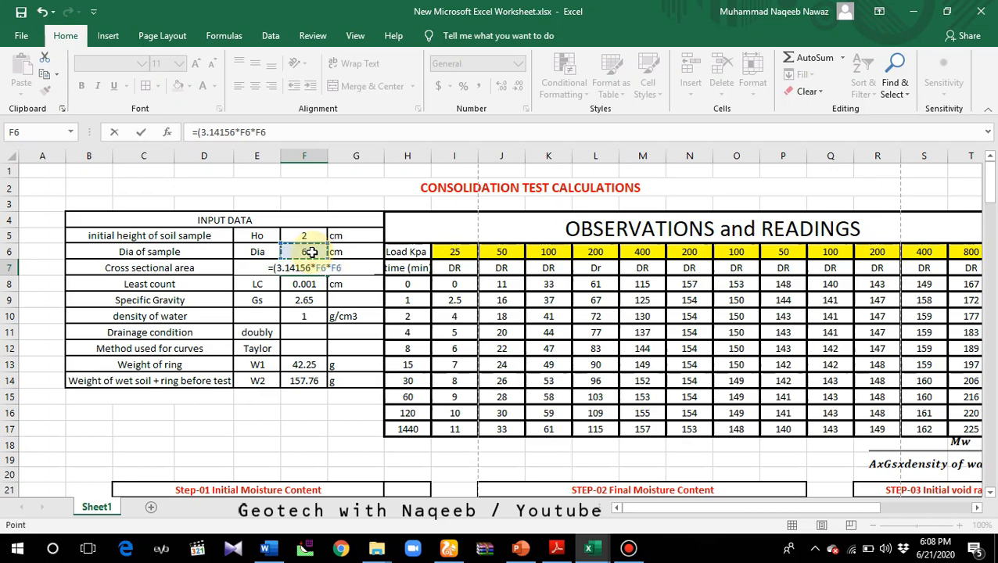
{"action": "type", "text": ")/4"}
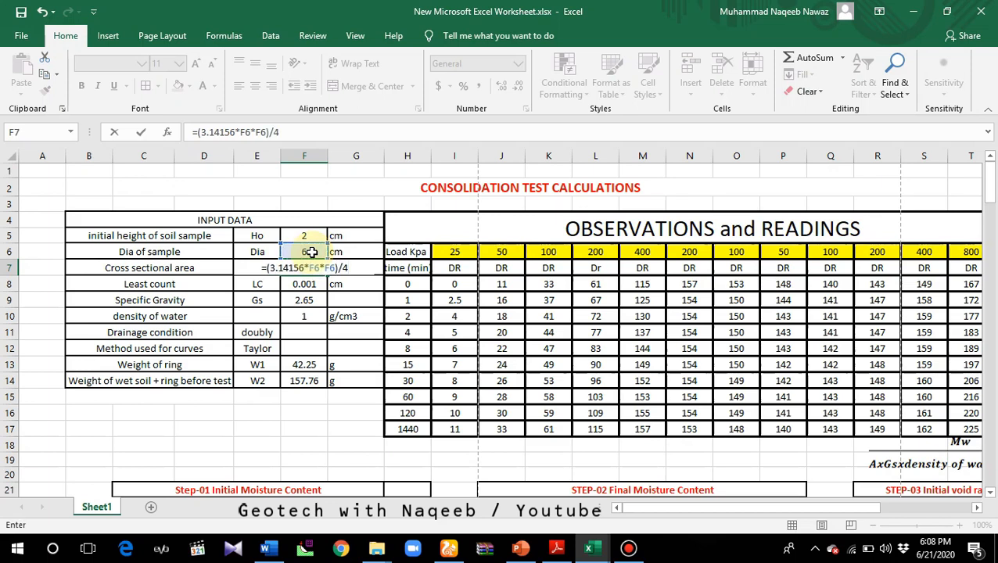
{"action": "key", "text": "Return"}
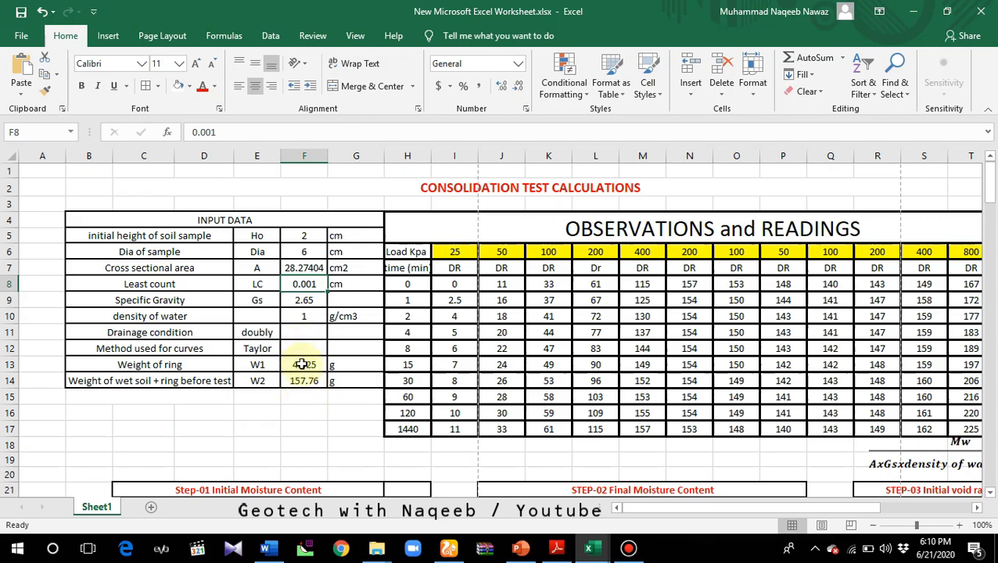
- Calculate the weight of water Ww in cell G23 of the Initial Moisture Content table with the formula =F14-G22
{"action": "scroll", "coordinate": [305, 375], "scroll_direction": "down", "scroll_amount": 2}
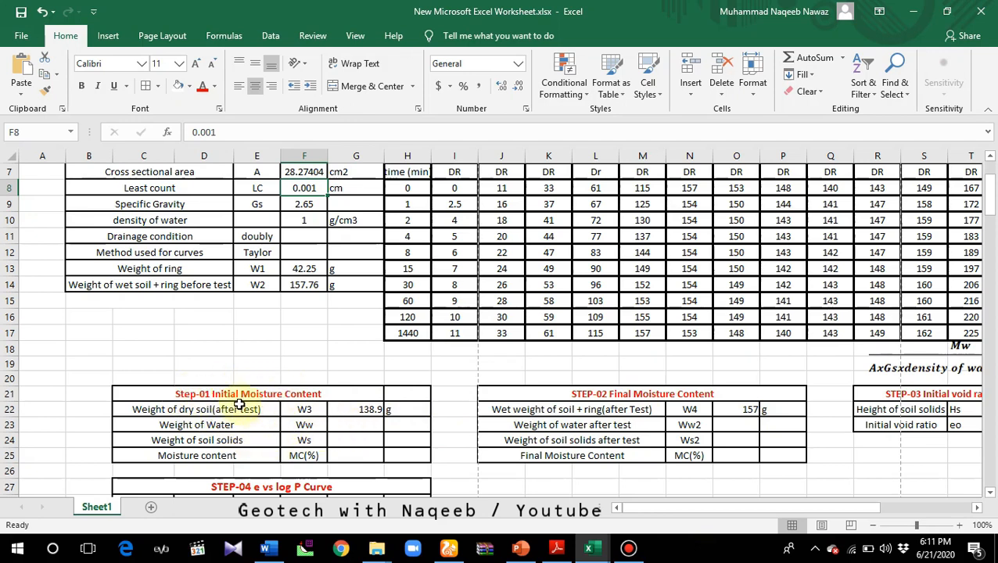
{"action": "left_click", "coordinate": [341, 424]}
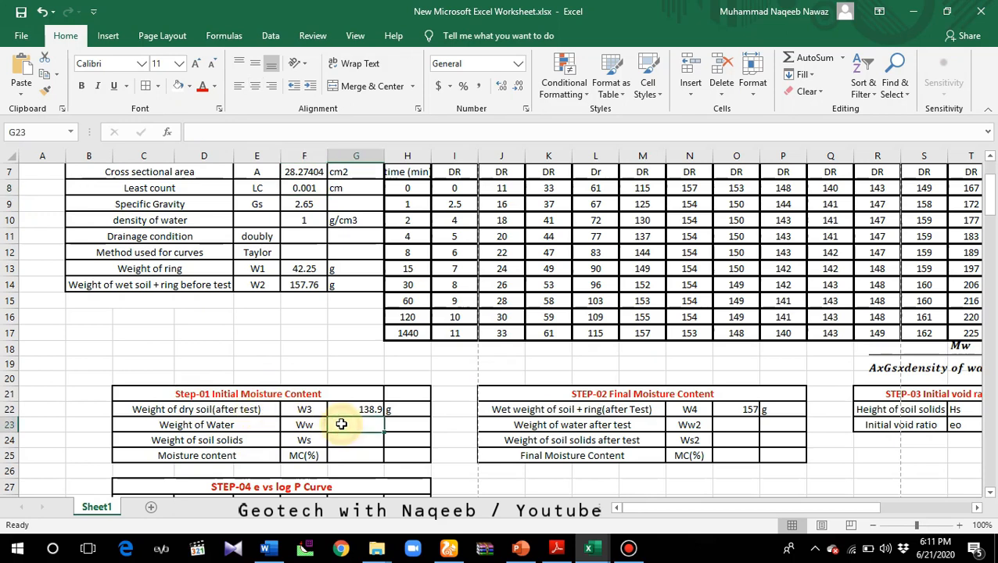
{"action": "type", "text": "="}
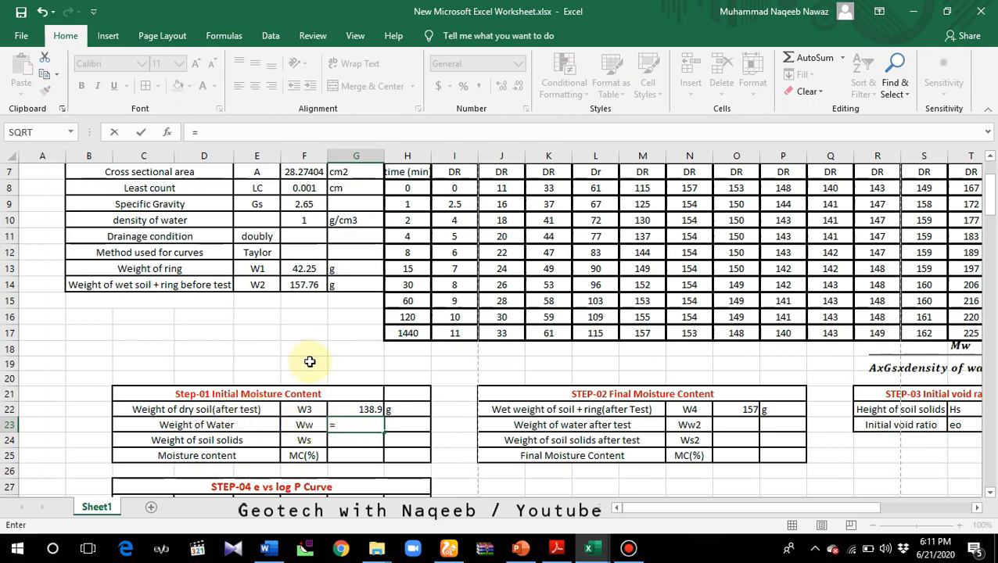
{"action": "left_click", "coordinate": [304, 284]}
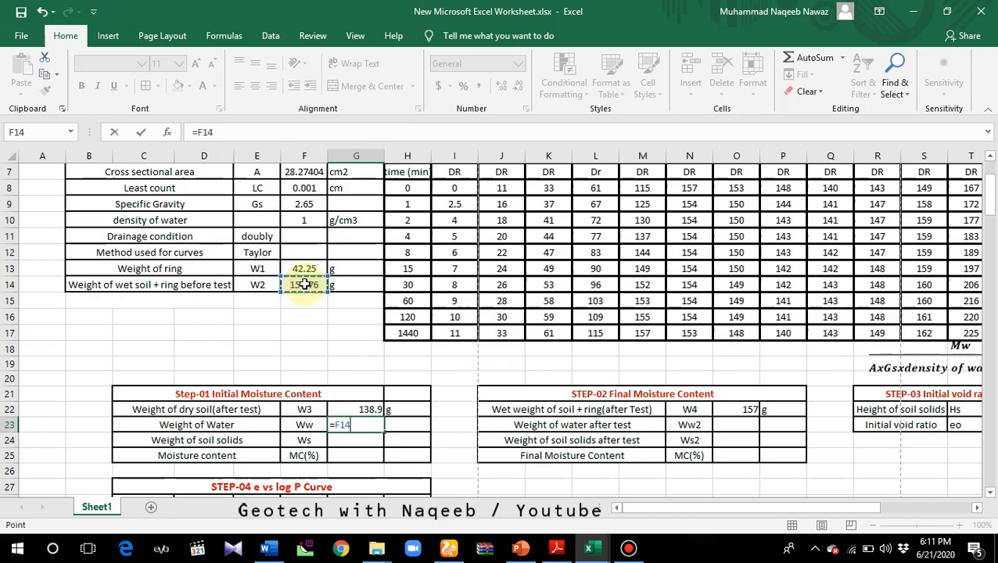
{"action": "type", "text": "-"}
{"action": "left_click", "coordinate": [369, 408]}
{"action": "key", "text": "Return"}
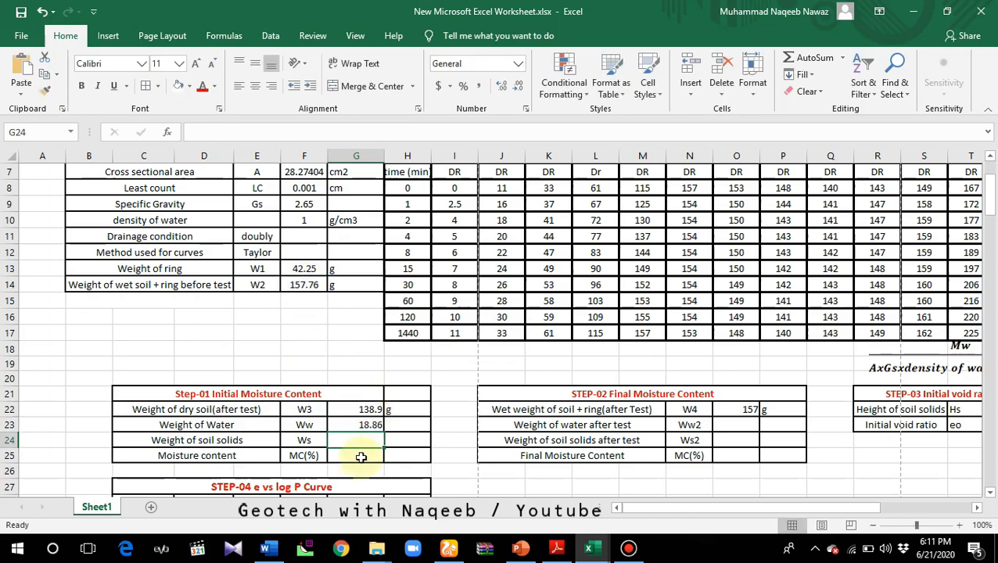
- Change the W3 label in cell C22 to "Weight of dry soil+ ring(after test)"
{"action": "left_click", "coordinate": [209, 408]}
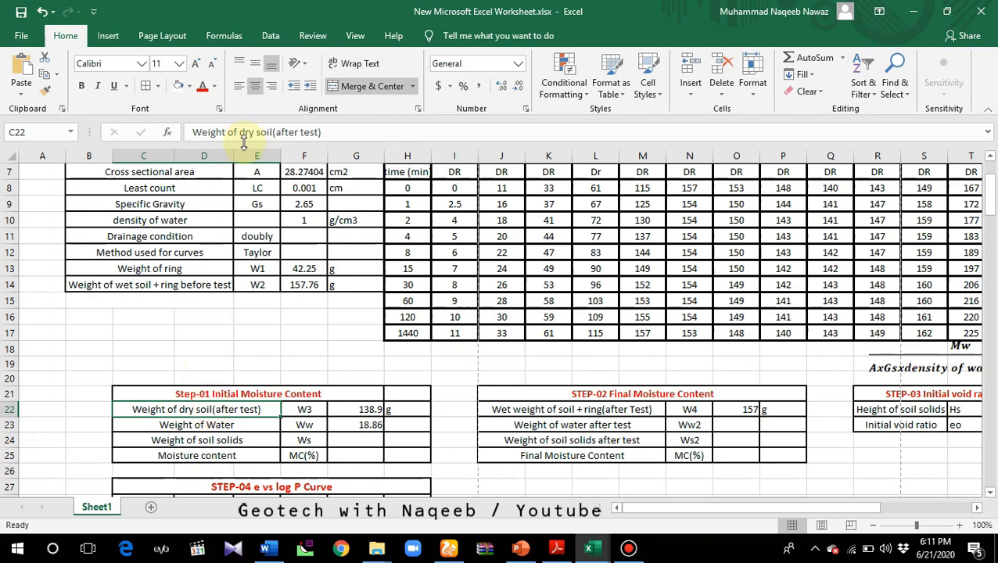
{"action": "left_click", "coordinate": [271, 132]}
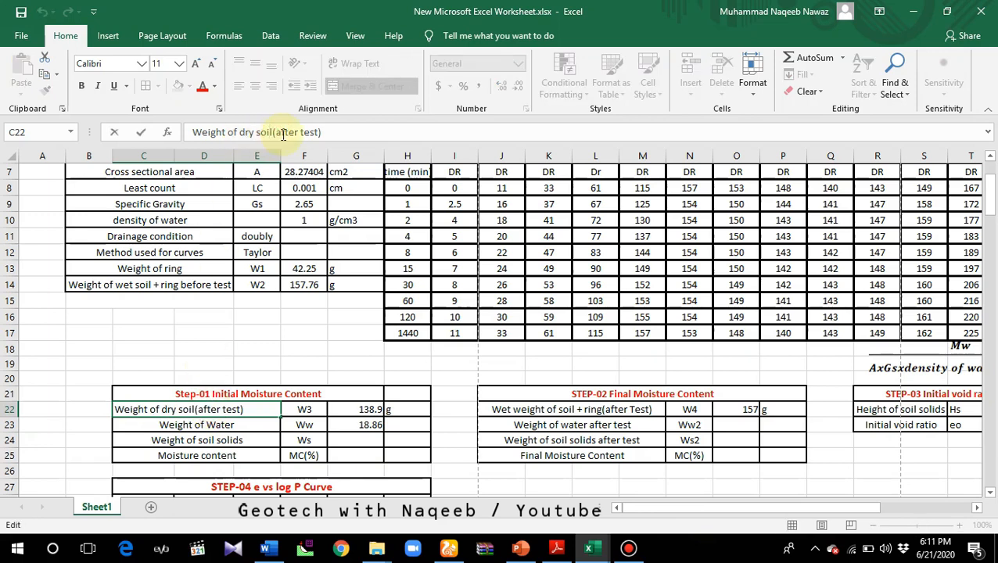
{"action": "type", "text": "+ ri"}
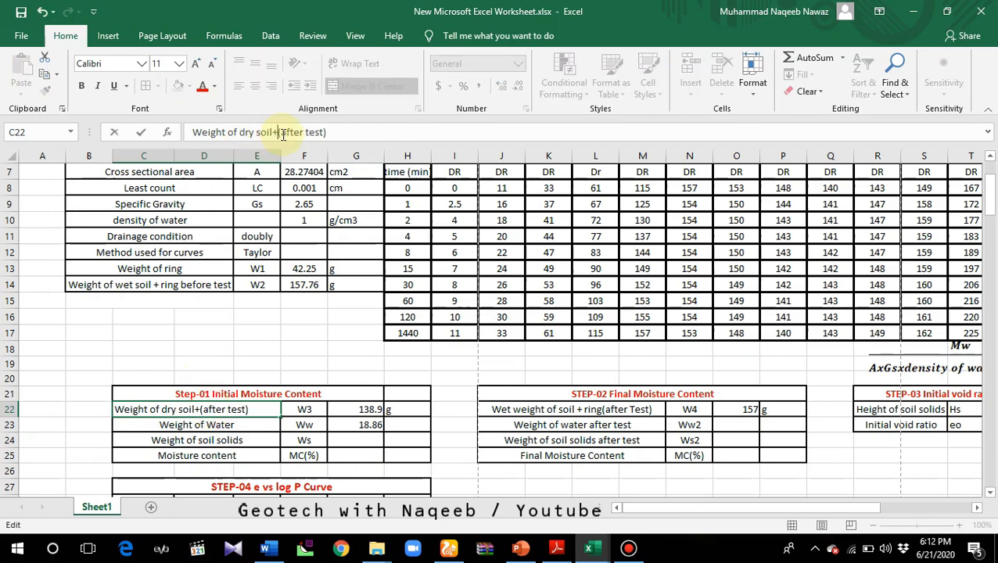
{"action": "type", "text": "ng"}
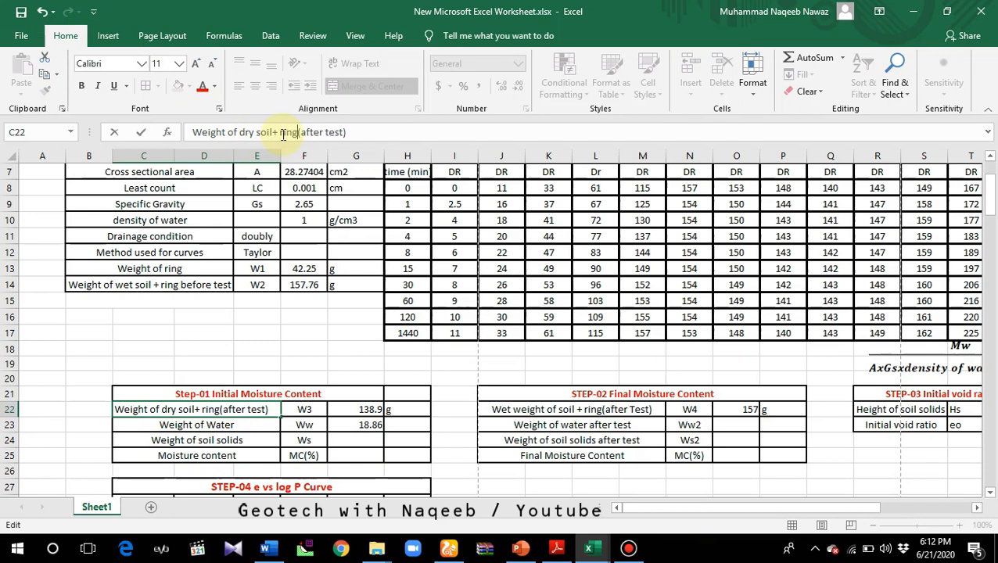
{"action": "left_click", "coordinate": [358, 431]}
- Enter the unit g for the weight of water in H23, and calculate the weight of soil solids in G24 as =G22-F13
{"action": "left_click", "coordinate": [404, 423]}
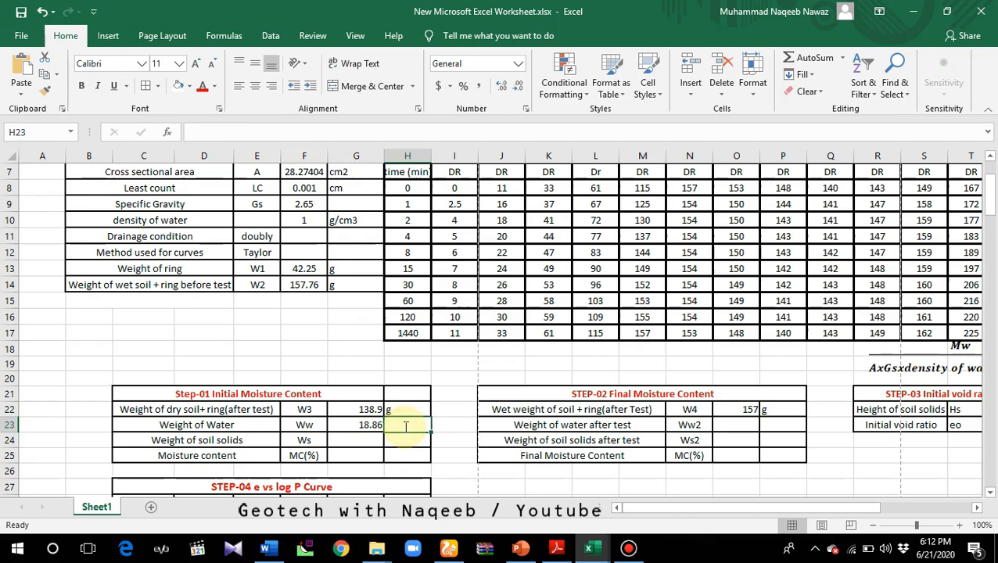
{"action": "key", "text": "Down"}
{"action": "left_click", "coordinate": [354, 438]}
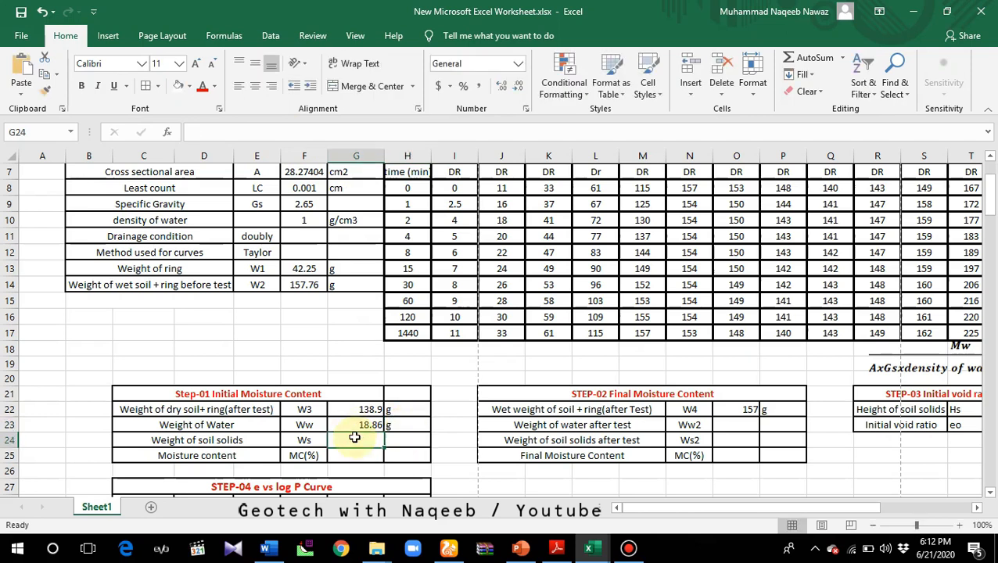
{"action": "type", "text": "="}
{"action": "left_click", "coordinate": [359, 407]}
{"action": "type", "text": "-"}
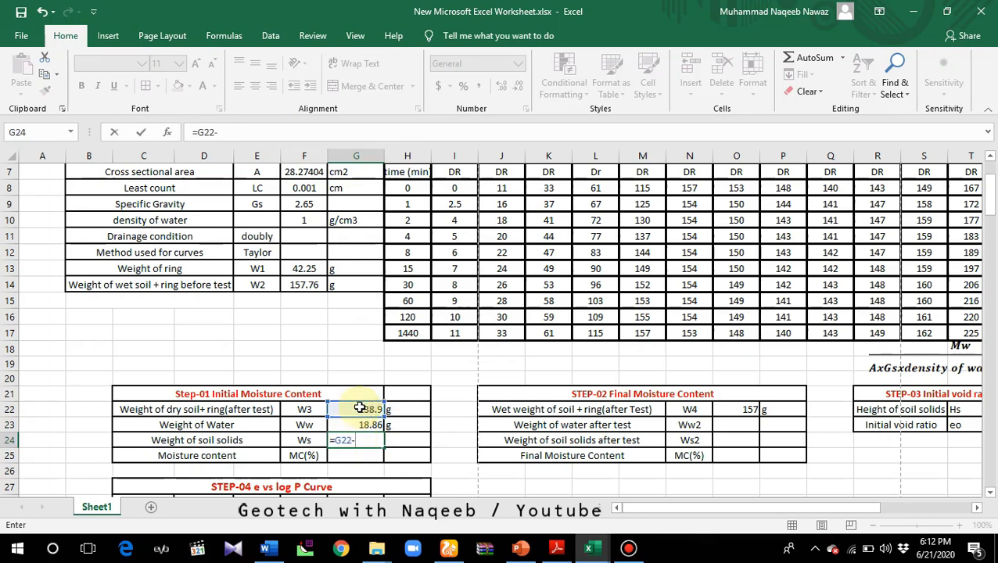
{"action": "left_click", "coordinate": [293, 266]}
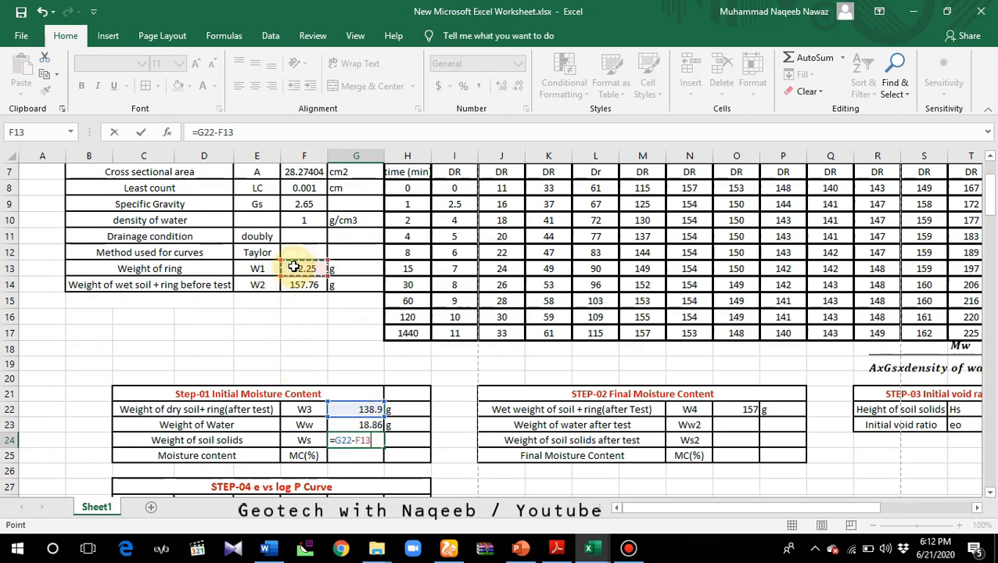
{"action": "key", "text": "Return"}
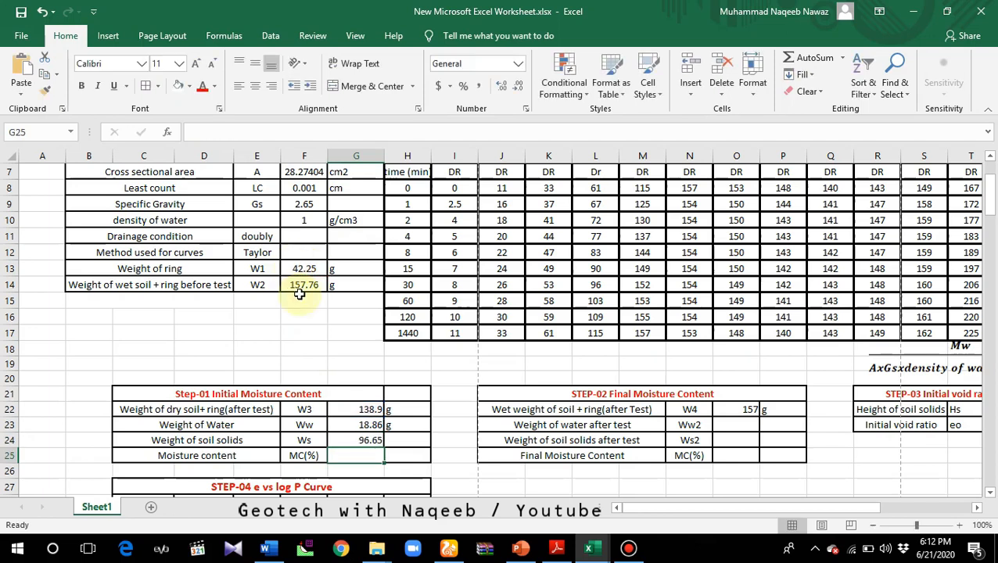
- Calculate the initial moisture content in G25 as =(G23/G24)*100, and enter the unit g for the weight of soil solids in H24
{"action": "double_click", "coordinate": [344, 455]}
{"action": "type", "text": "="}
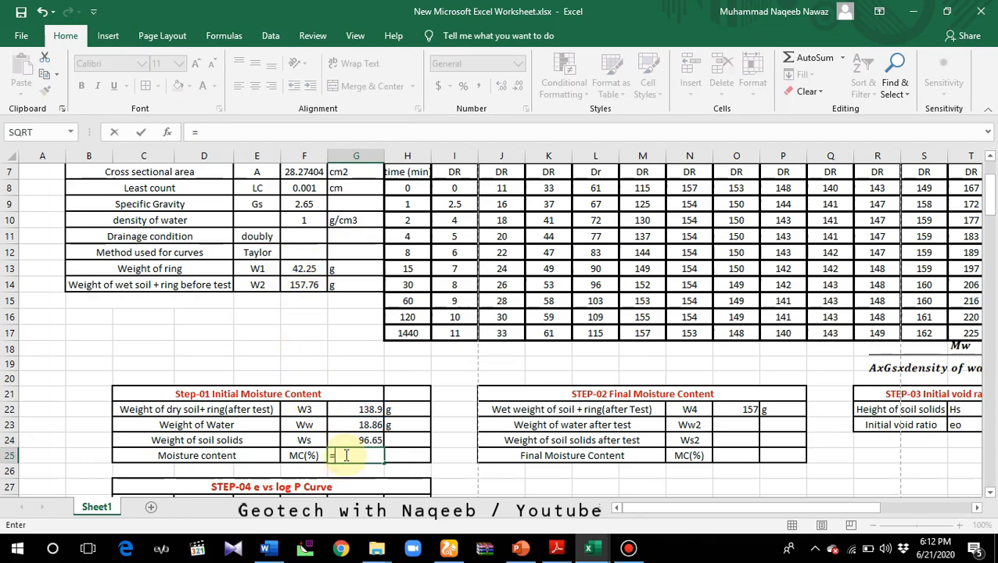
{"action": "type", "text": "("}
{"action": "left_click", "coordinate": [363, 423]}
{"action": "type", "text": "/"}
{"action": "left_click", "coordinate": [364, 442]}
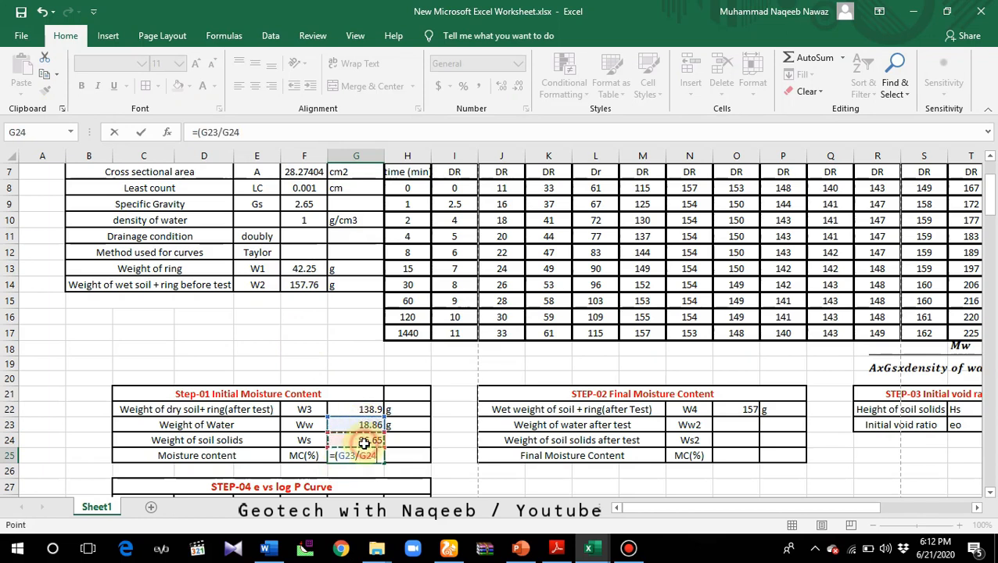
{"action": "type", "text": ")*100"}
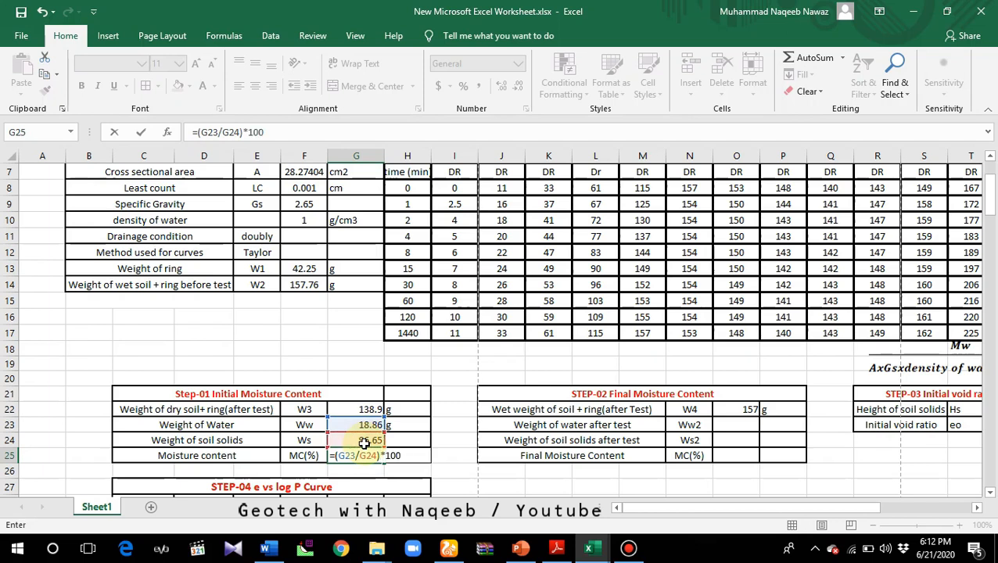
{"action": "key", "text": "Return"}
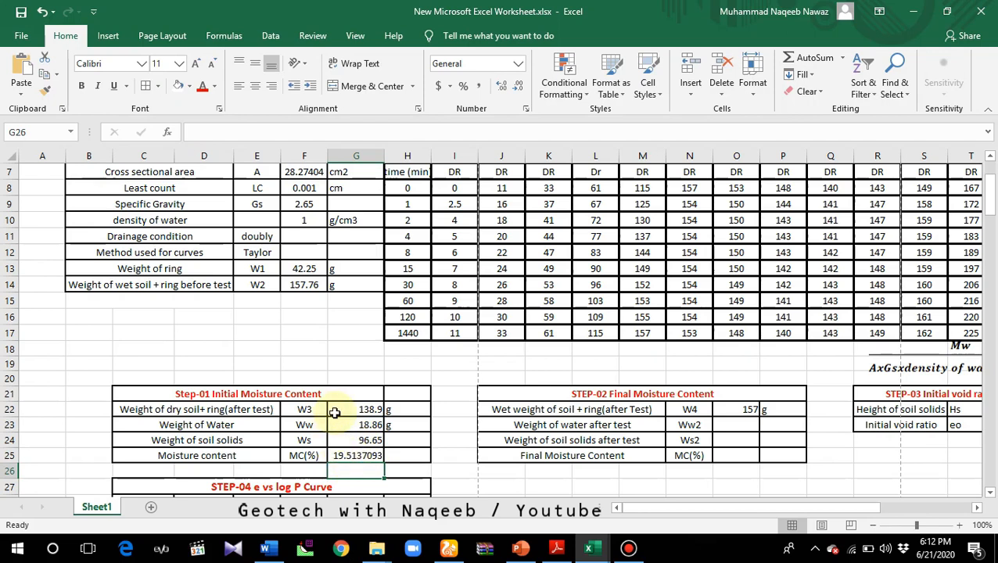
{"action": "left_click", "coordinate": [393, 435]}
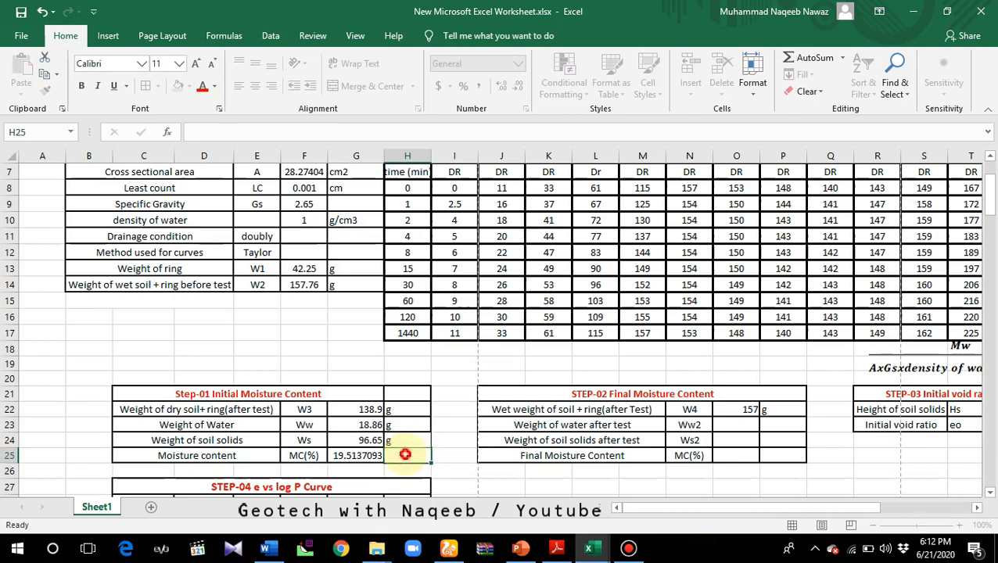
{"action": "left_click", "coordinate": [398, 455]}
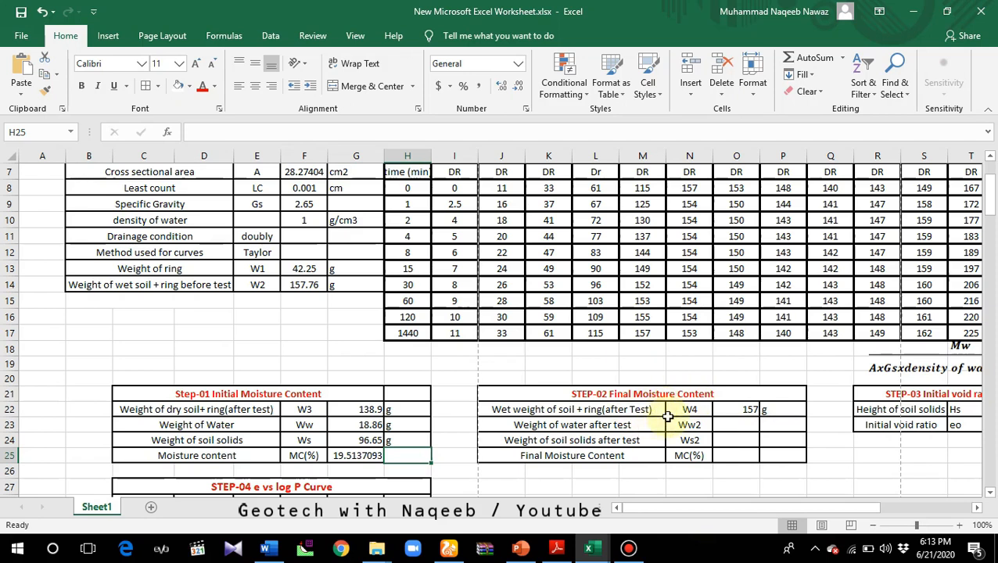
- Calculate the weight of water after test in cell O23 of the Final Moisture Content table with the formula =O22-G22
{"action": "left_click", "coordinate": [728, 427]}
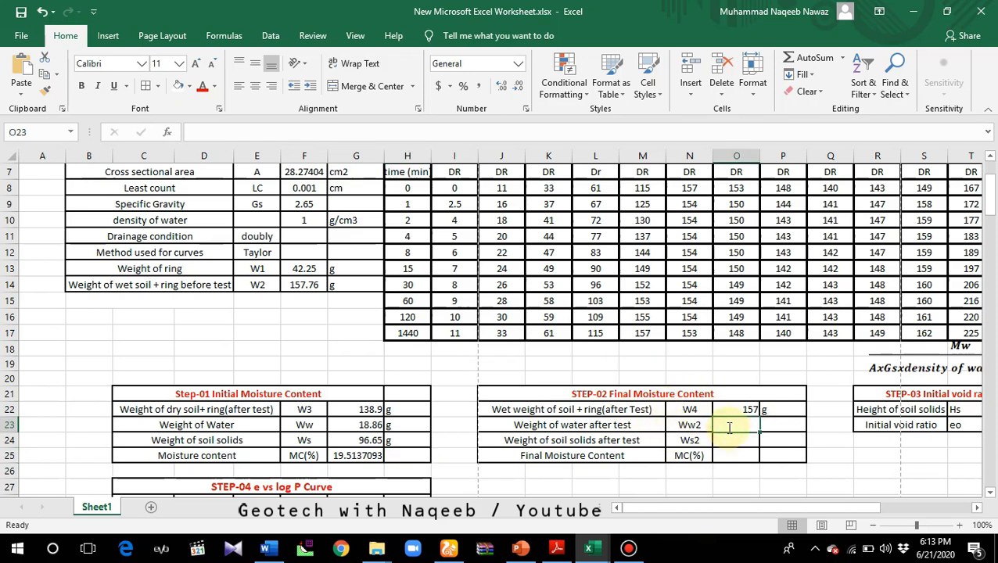
{"action": "type", "text": "="}
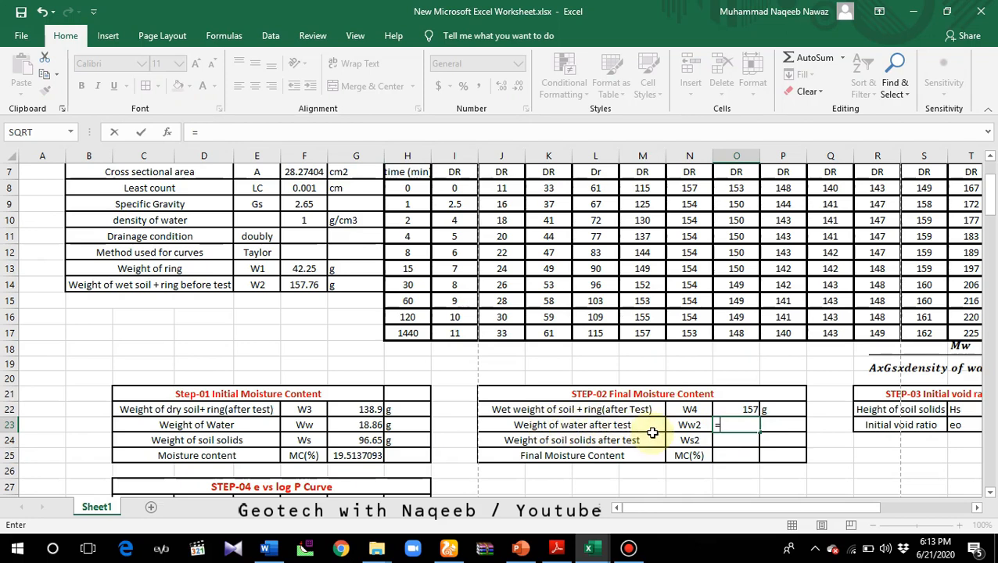
{"action": "left_click", "coordinate": [731, 409]}
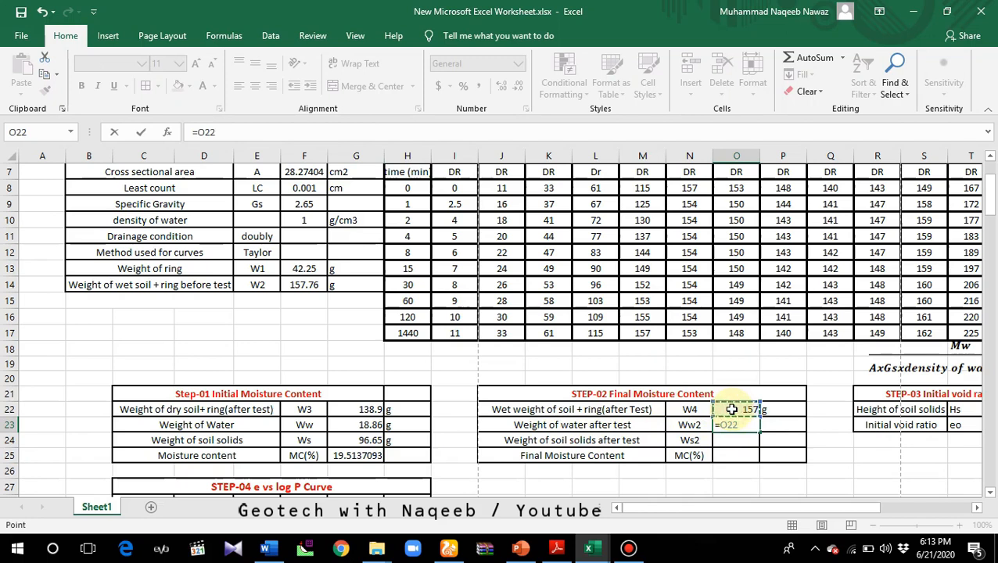
{"action": "type", "text": "-"}
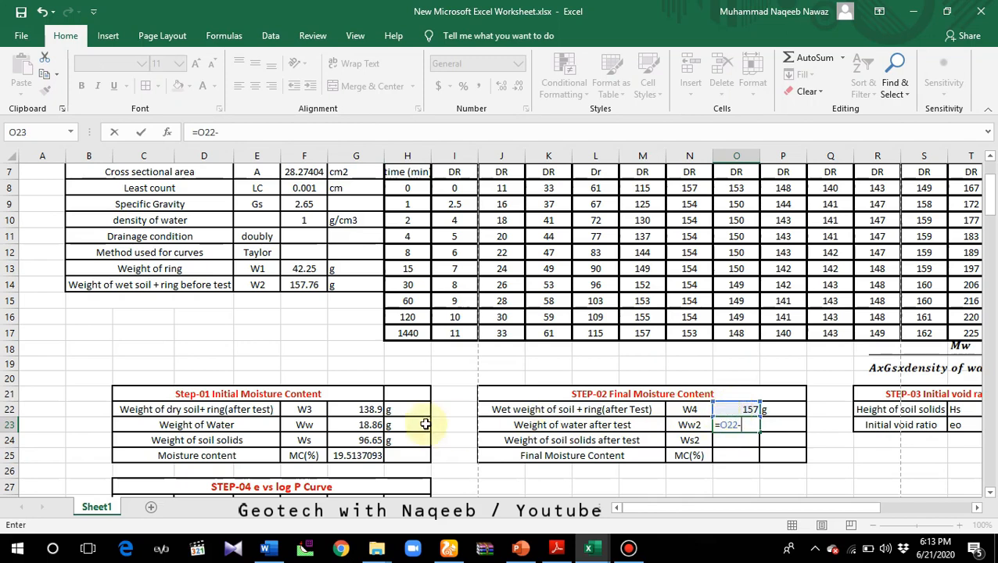
{"action": "left_click", "coordinate": [356, 410]}
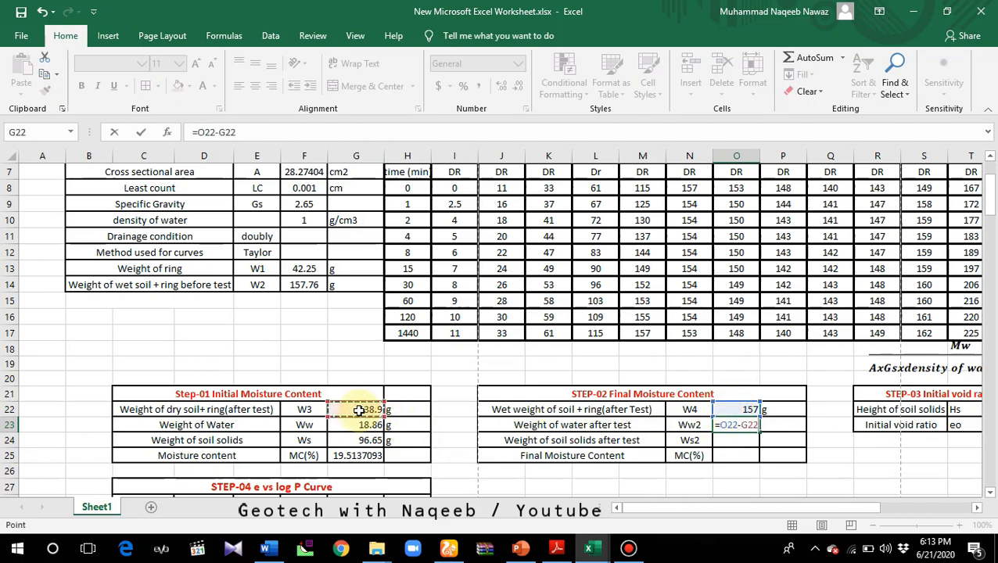
{"action": "key", "text": "Return"}
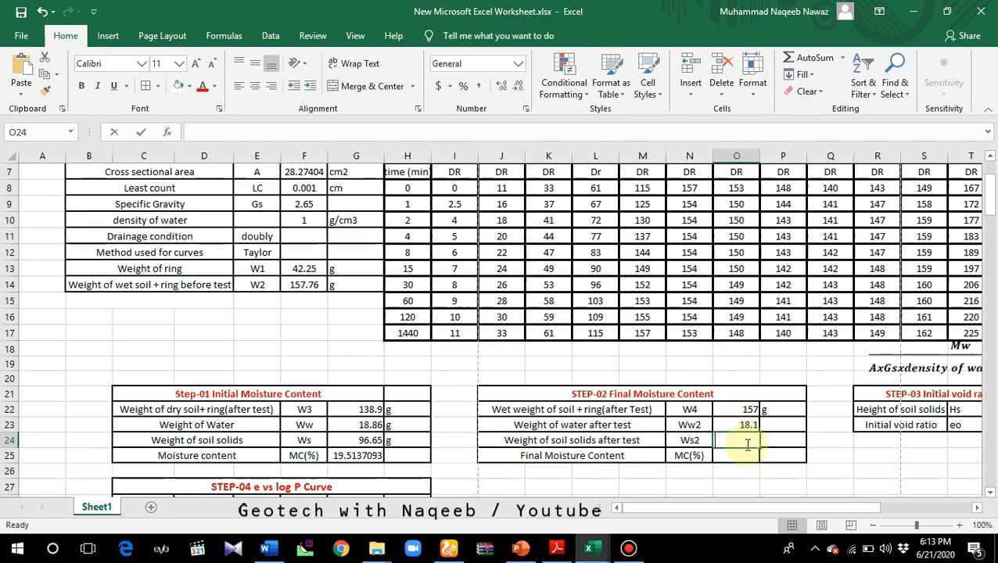
- Set the weight of soil solids after test in O24 equal to the Step-01 weight of soil solids with =G24
{"action": "type", "text": "="}
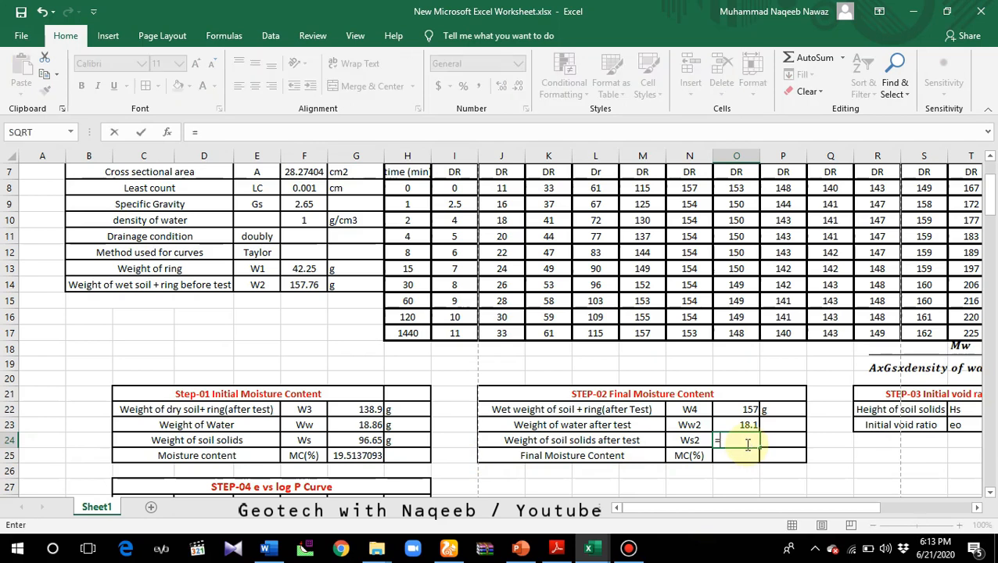
{"action": "left_click", "coordinate": [362, 440]}
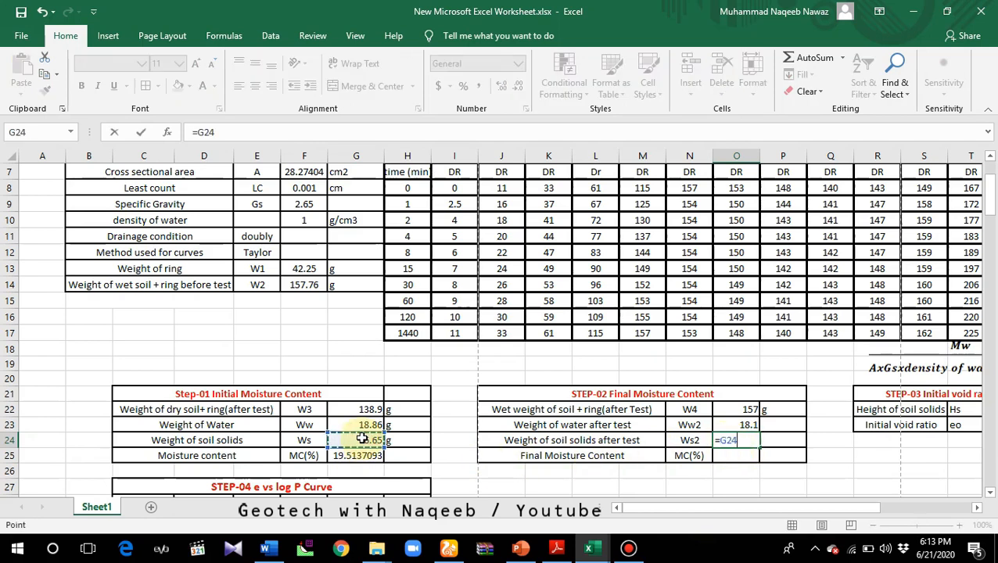
{"action": "key", "text": "Return"}
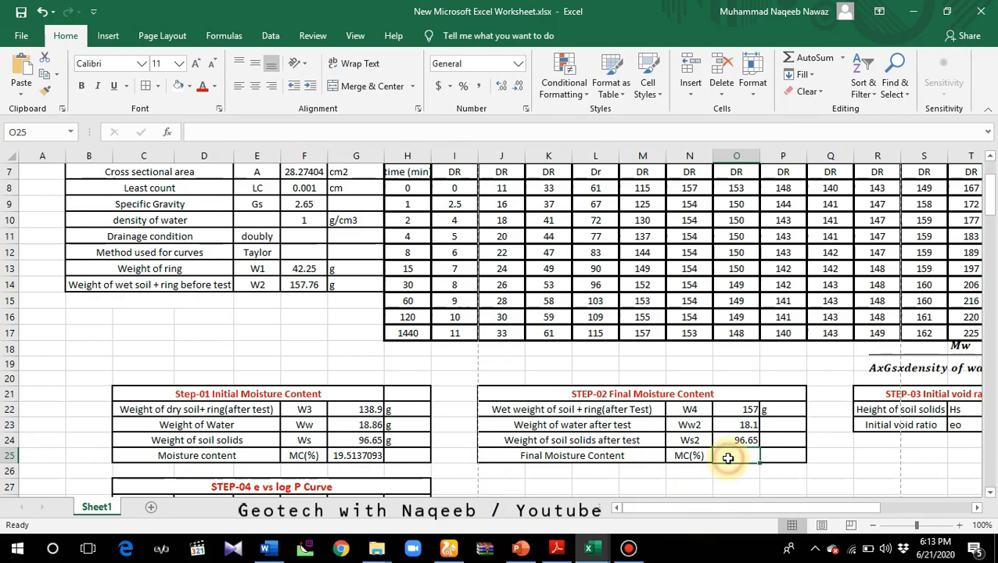
- Calculate the final moisture content in O25 with the formula =(O23/O24)*100
{"action": "type", "text": "=("}
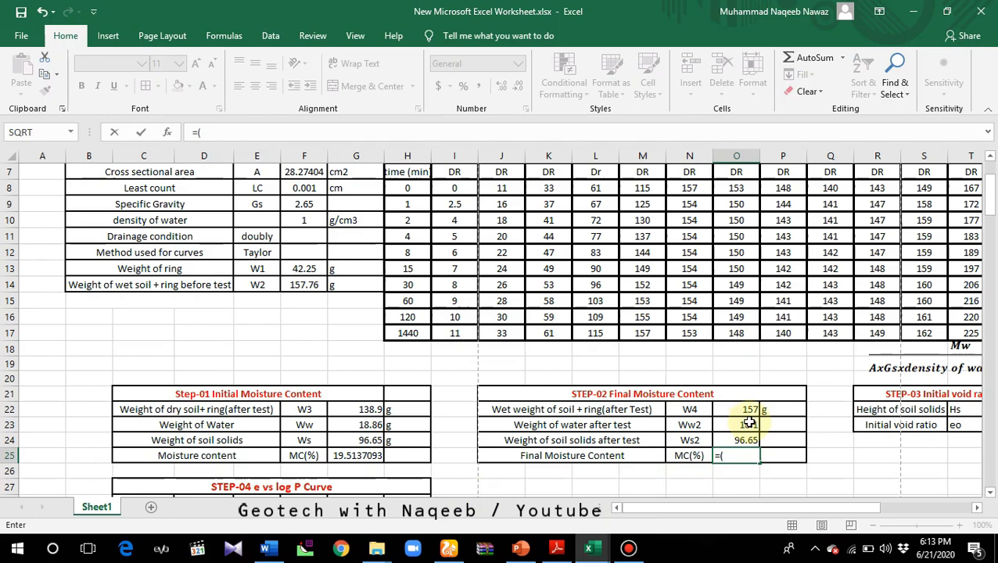
{"action": "left_click", "coordinate": [748, 422]}
{"action": "type", "text": "/"}
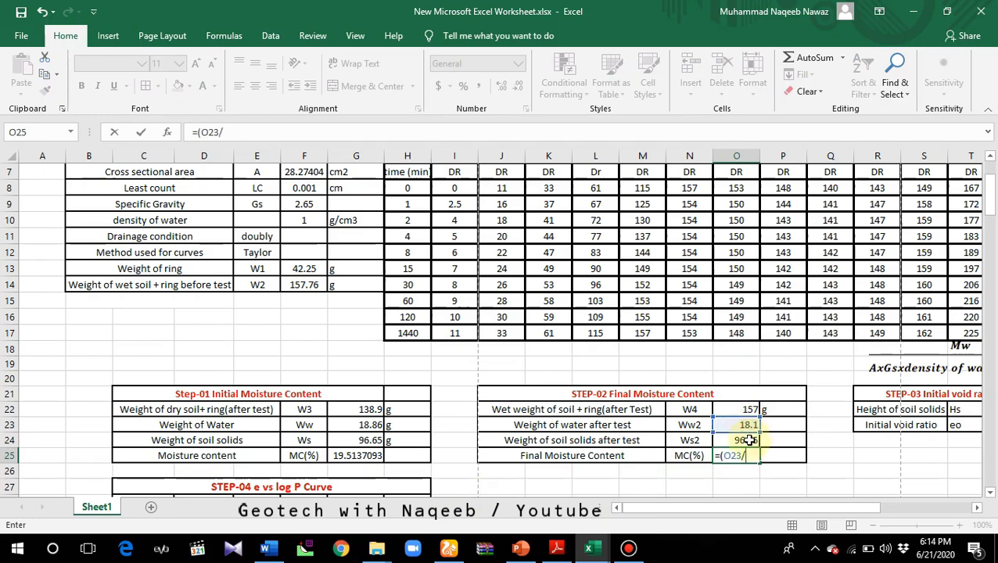
{"action": "left_click", "coordinate": [748, 440]}
{"action": "type", "text": ")*100"}
{"action": "key", "text": "Return"}
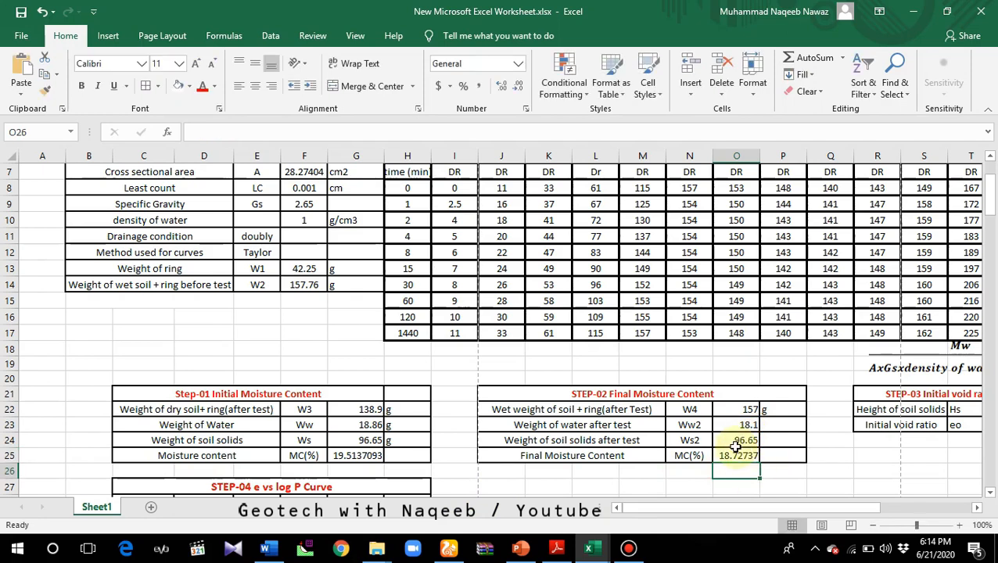
- Enter the units of the Final Moisture Content table: % in P25 and g in P24 and P23
{"action": "left_click", "coordinate": [786, 456]}
{"action": "double_click", "coordinate": [788, 455]}
{"action": "type", "text": "%"}
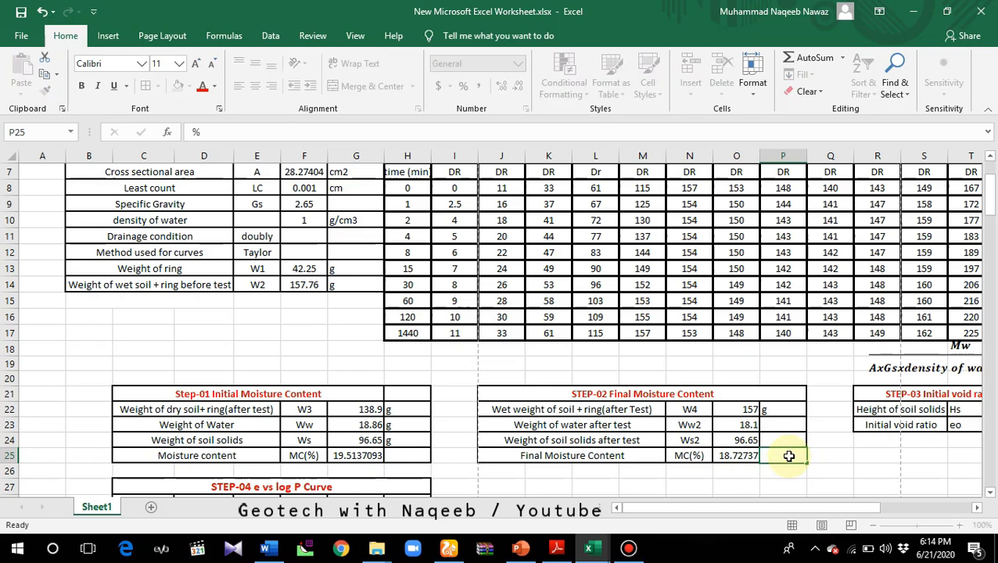
{"action": "key", "text": "shift+Return"}
{"action": "type", "text": "g"}
{"action": "key", "text": "shift+Return"}
{"action": "type", "text": "g"}
{"action": "key", "text": "Tab"}
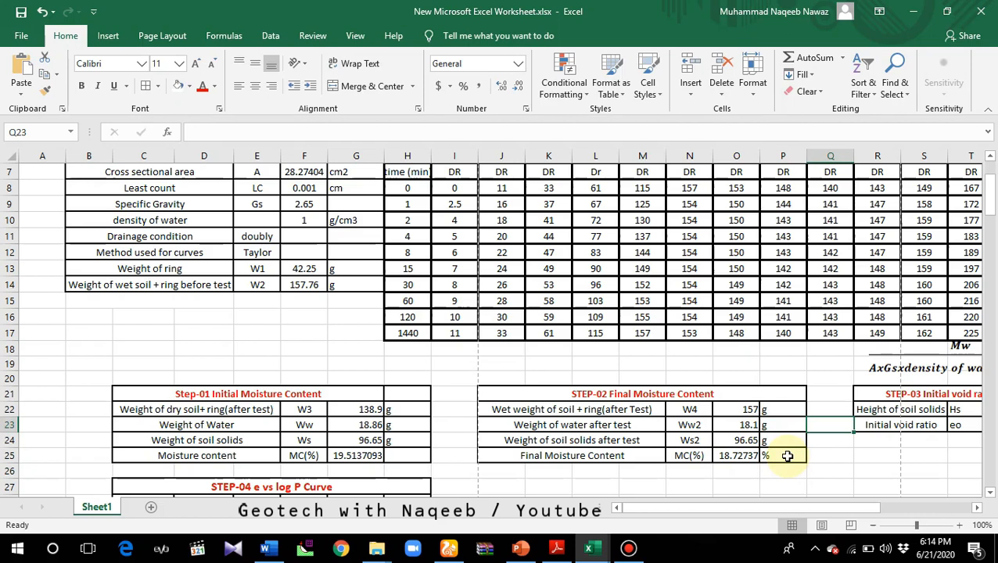
- Begin the height of soil solids formula in U22 with the wet soil weight as numerator, =(O22-F13)/(
{"action": "left_click_drag", "start_coordinate": [779, 508], "coordinate": [842, 509]}
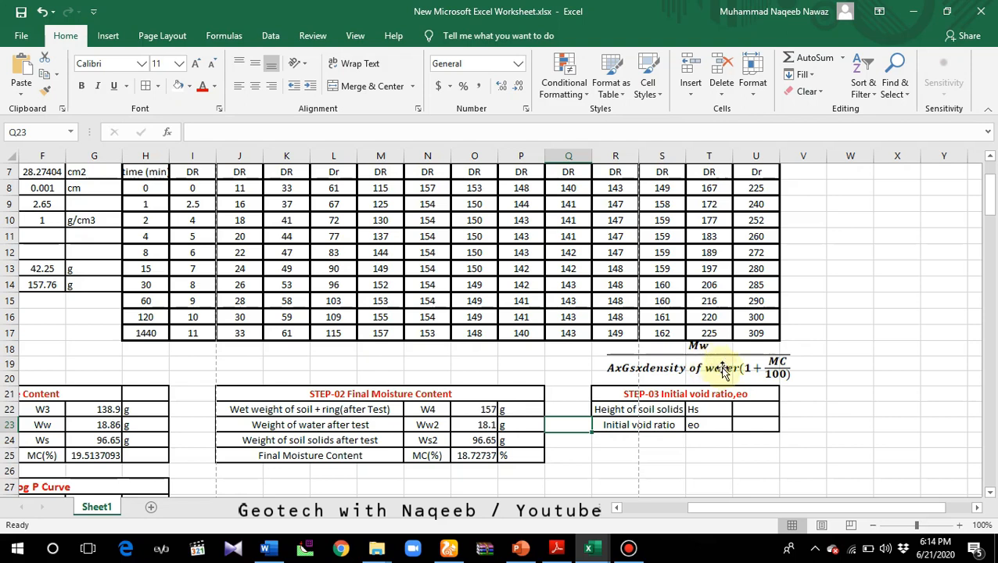
{"action": "left_click", "coordinate": [743, 411]}
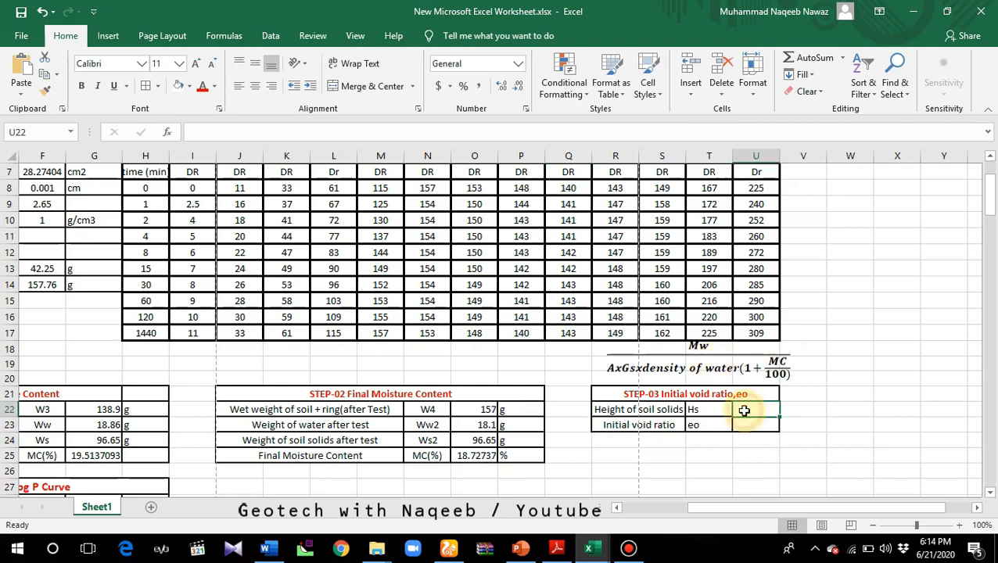
{"action": "type", "text": "="}
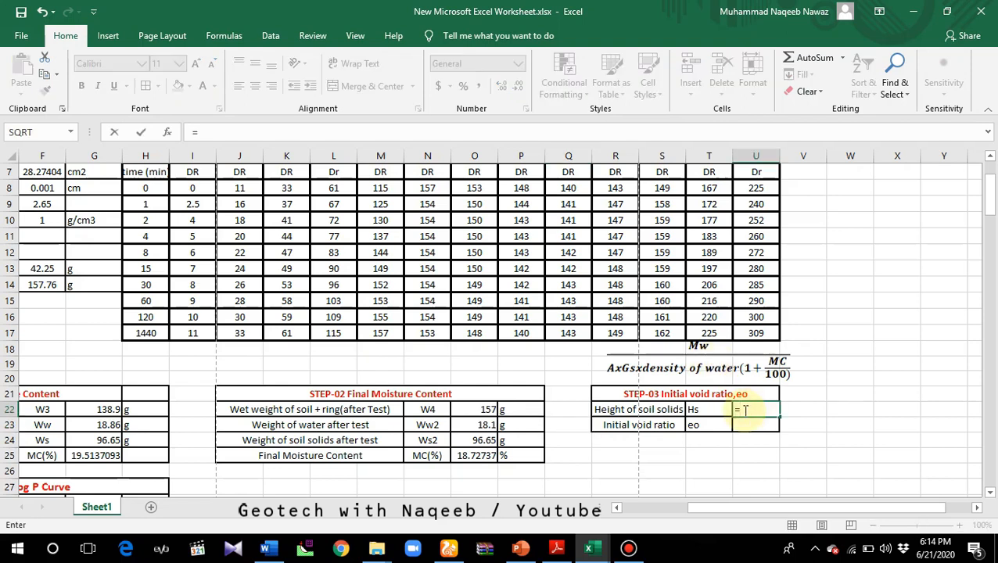
{"action": "type", "text": "("}
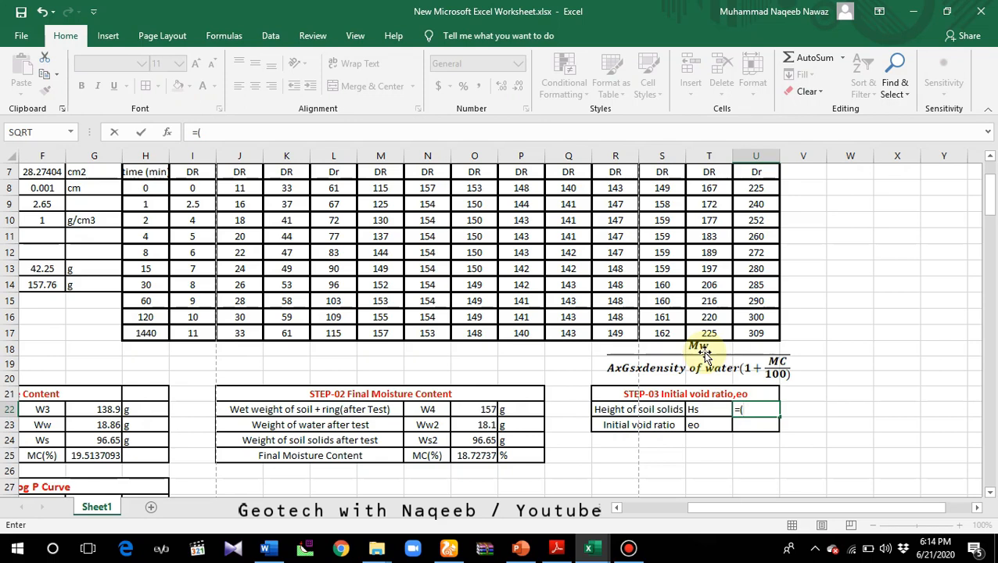
{"action": "left_click", "coordinate": [480, 411]}
{"action": "type", "text": "-"}
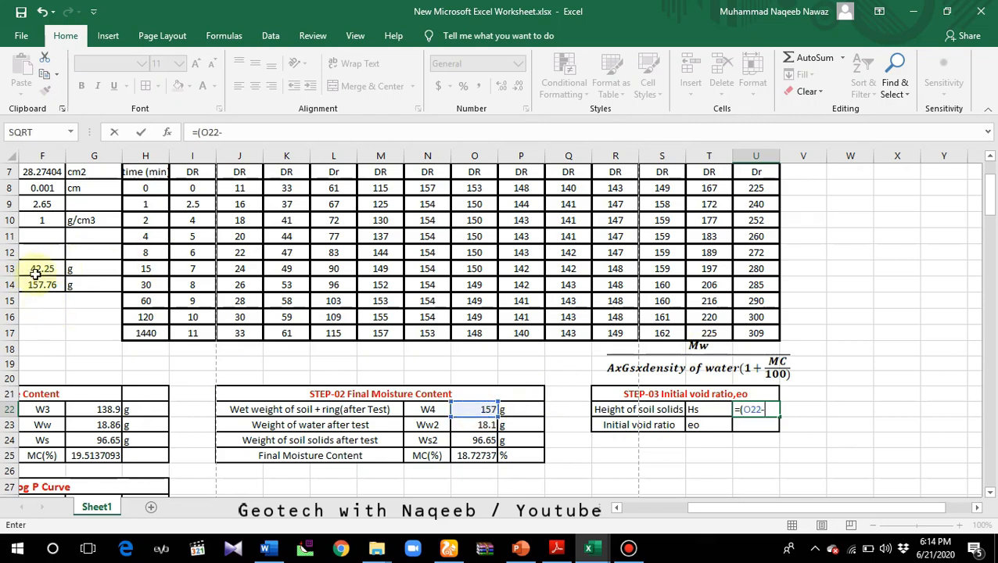
{"action": "left_click", "coordinate": [718, 511]}
{"action": "left_click_drag", "start_coordinate": [717, 511], "coordinate": [661, 509]}
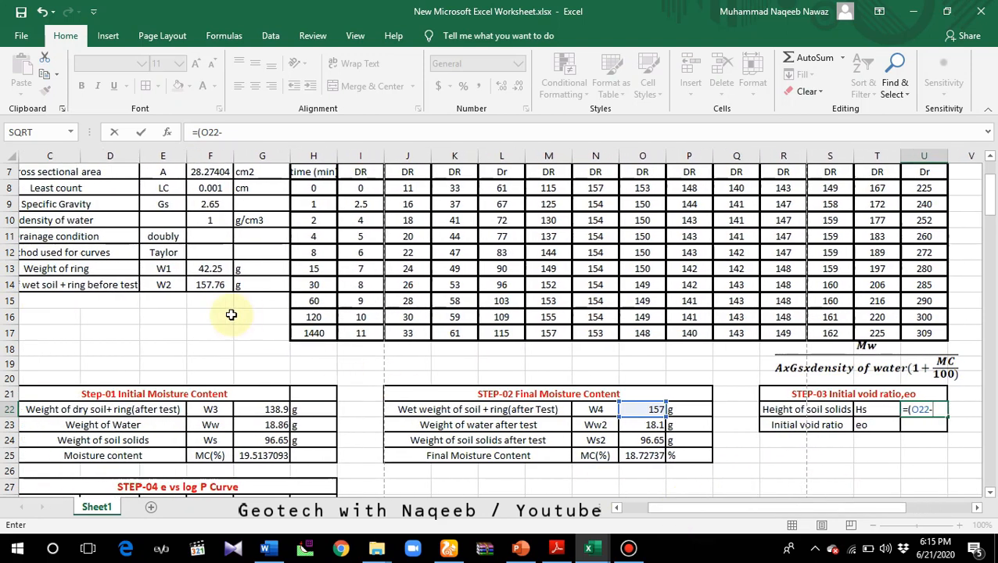
{"action": "left_click", "coordinate": [205, 269]}
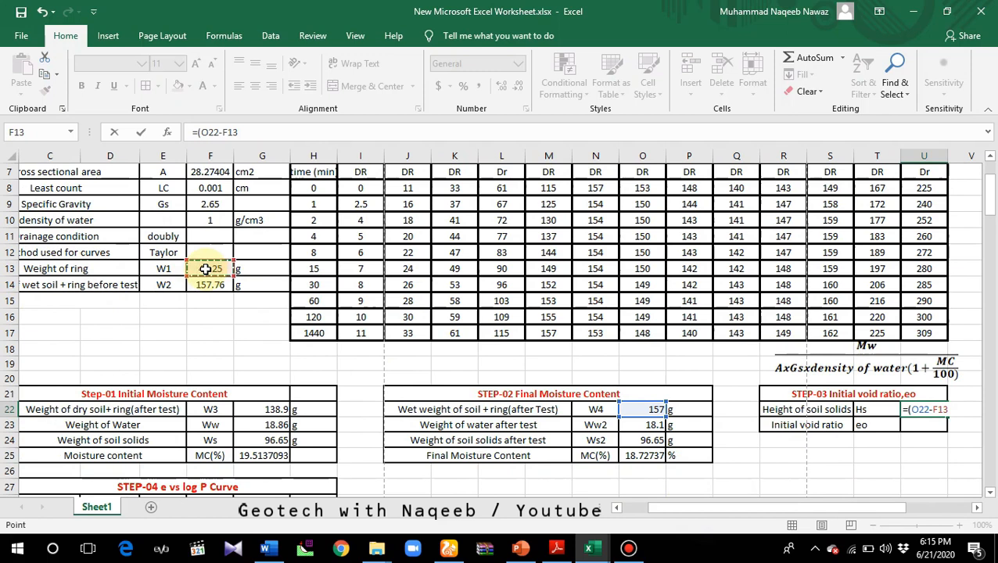
{"action": "type", "text": ")/("}
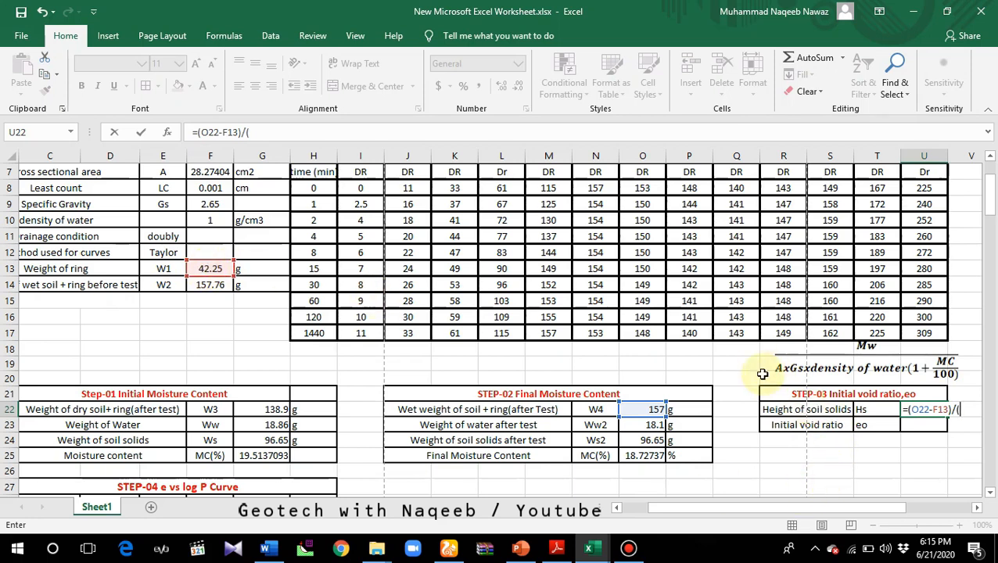
- Complete the height of soil solids formula in U22 with the denominator (F7*F9*F10*(1+O25/100)), and enter the unit cm in V22
{"action": "left_click", "coordinate": [203, 173]}
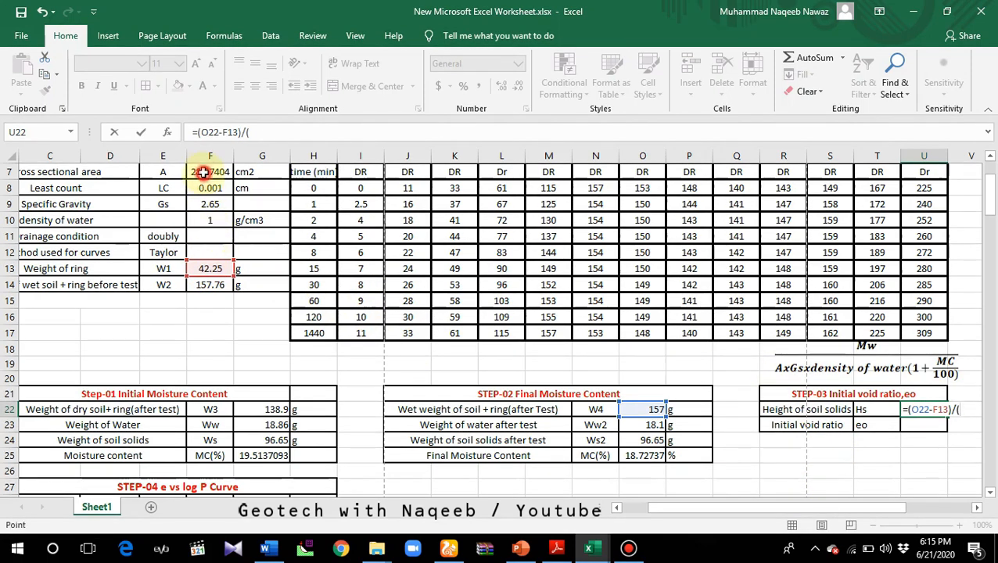
{"action": "type", "text": "*"}
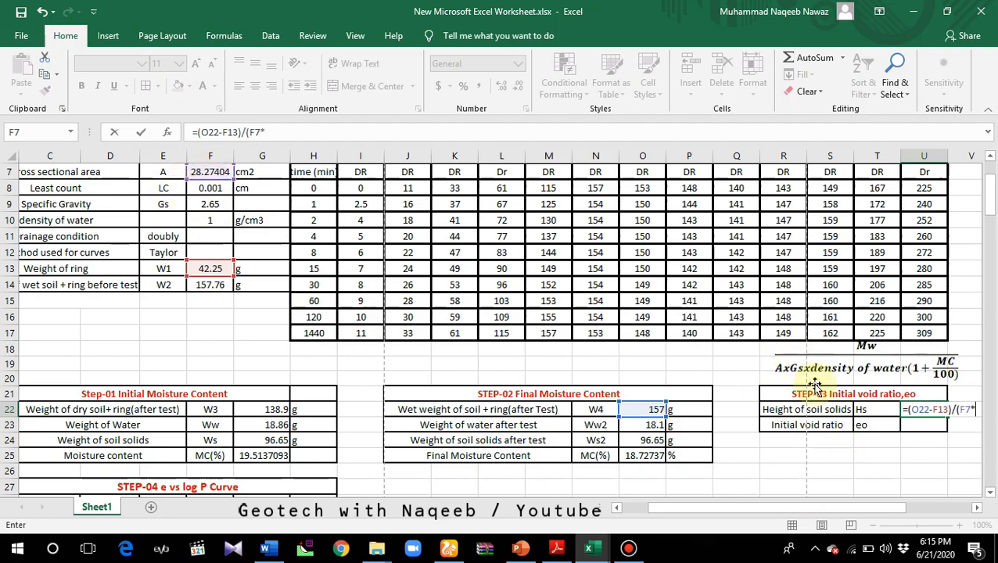
{"action": "left_click", "coordinate": [204, 204]}
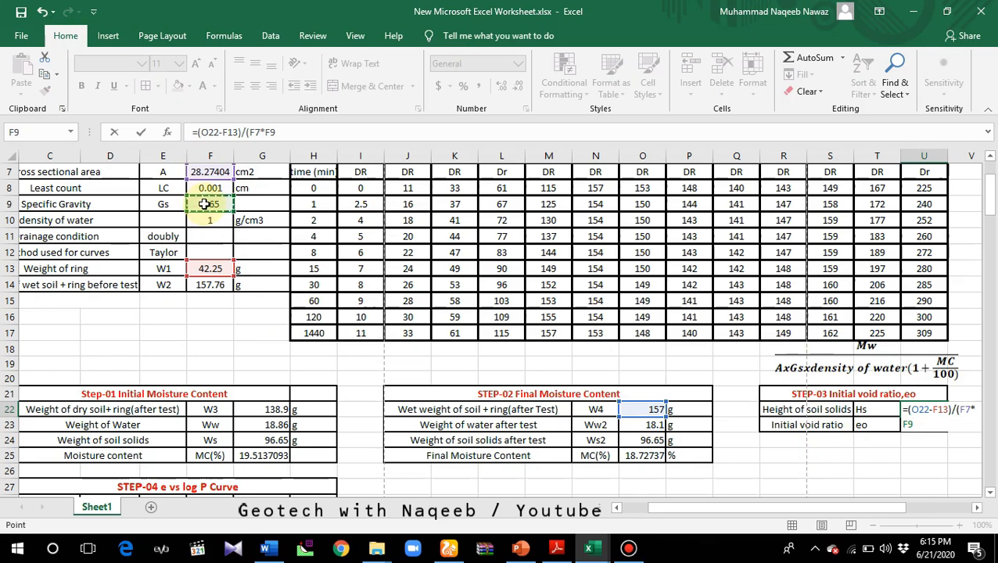
{"action": "type", "text": "*"}
{"action": "left_click", "coordinate": [206, 219]}
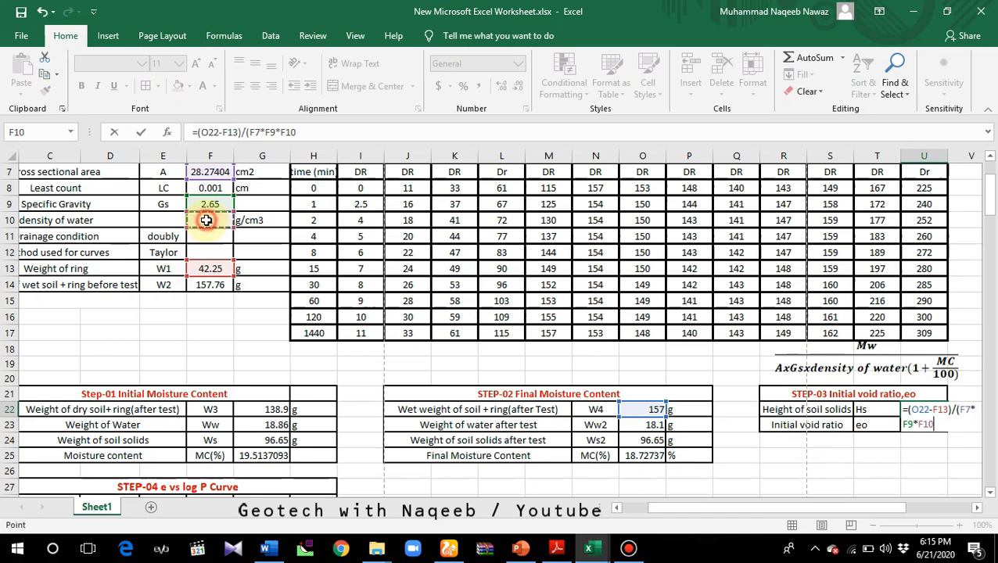
{"action": "type", "text": "*(1+"}
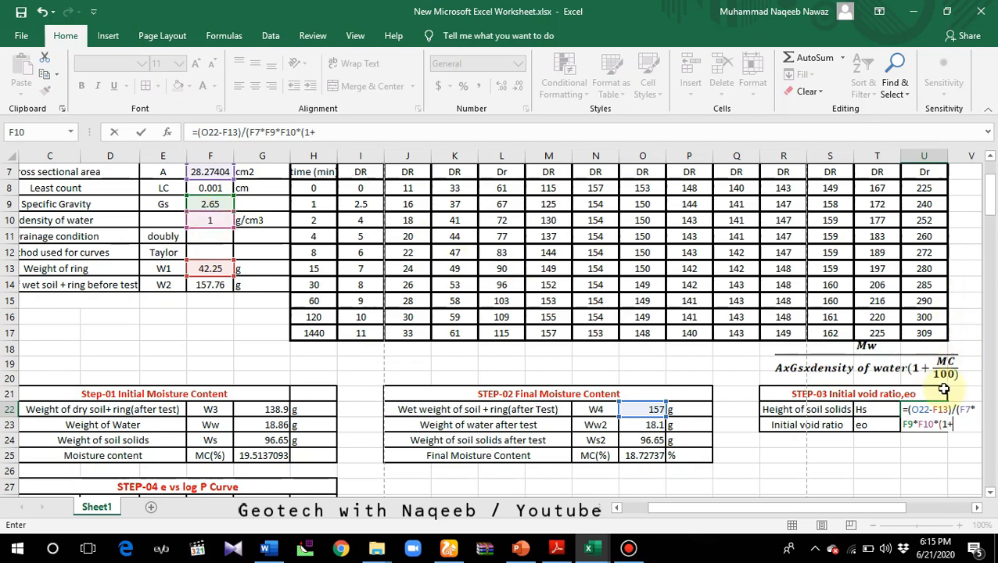
{"action": "left_click", "coordinate": [650, 455]}
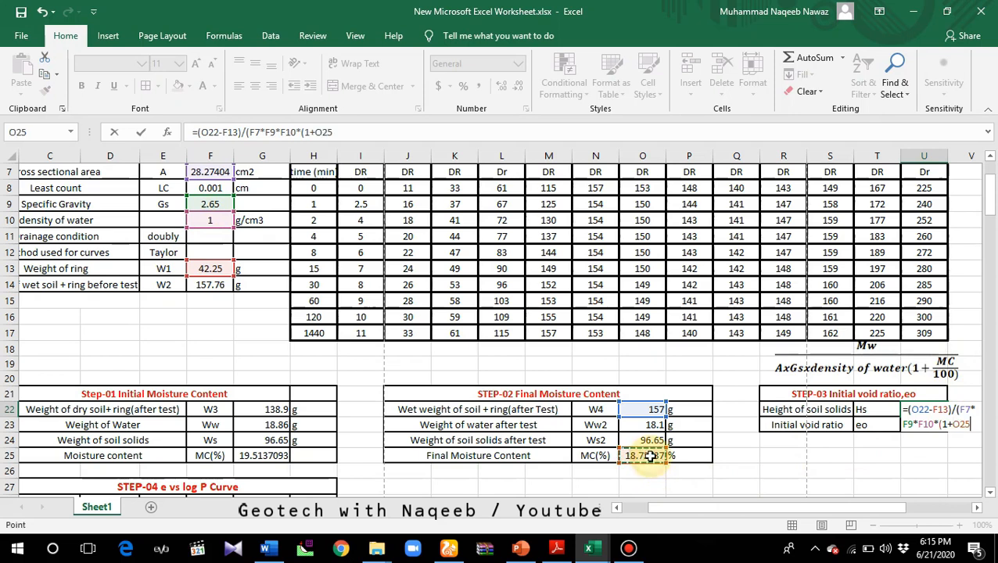
{"action": "type", "text": "/"}
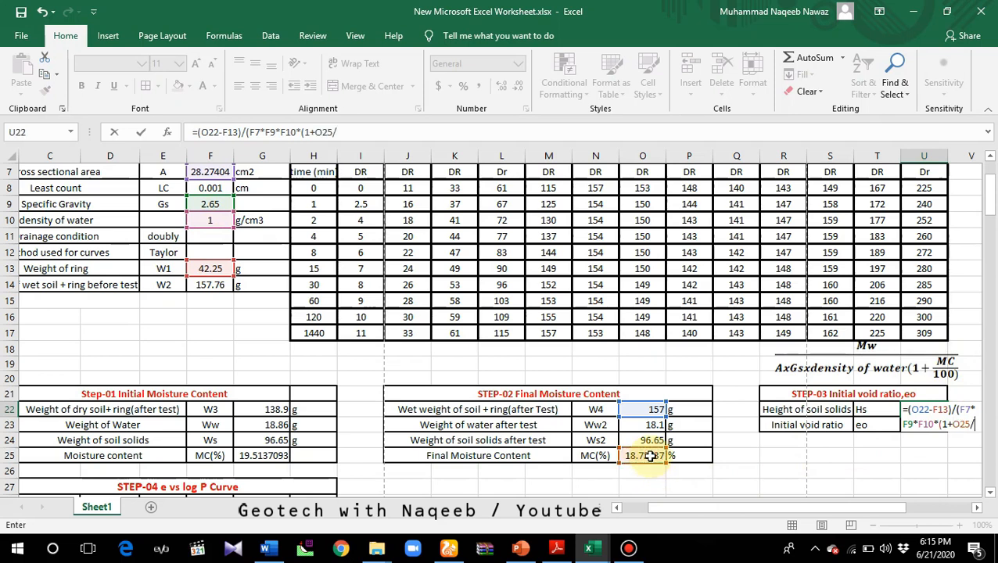
{"action": "type", "text": "100"}
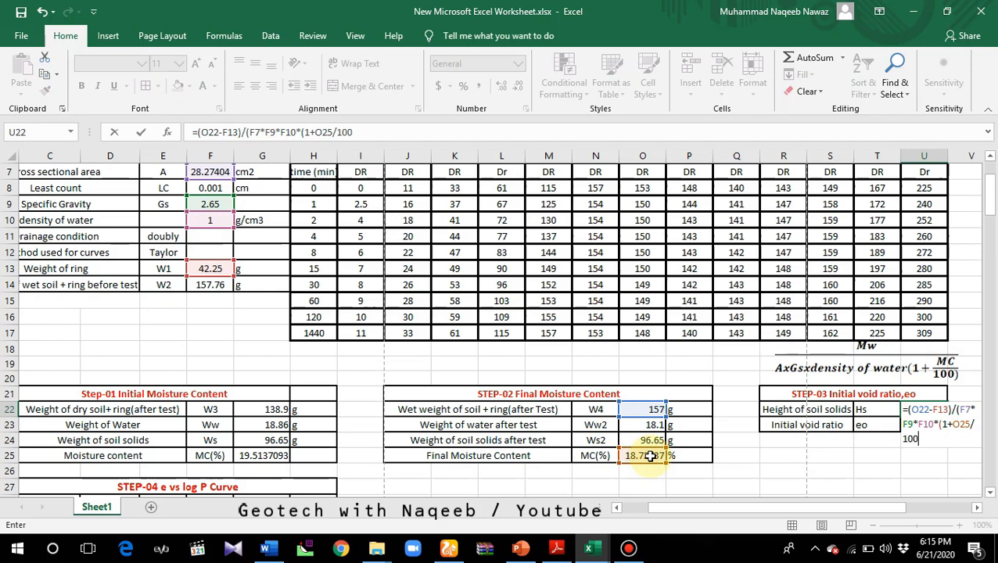
{"action": "type", "text": ")"}
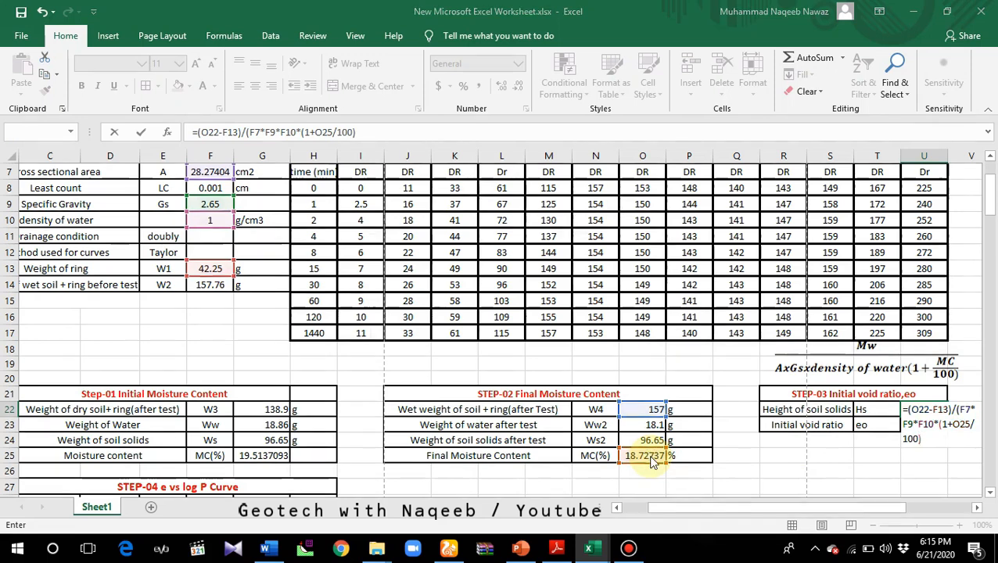
{"action": "key", "text": "Return"}
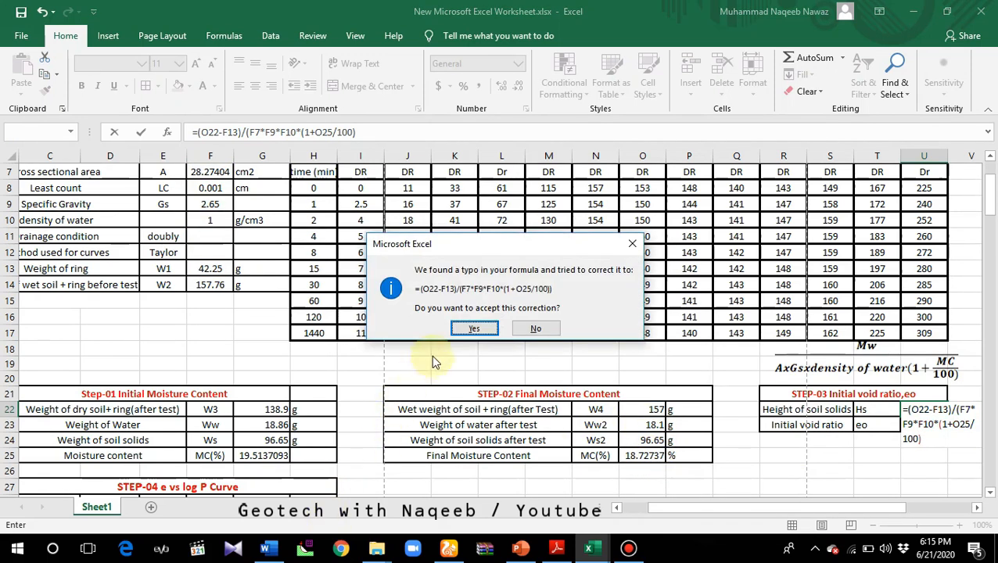
{"action": "left_click", "coordinate": [470, 328]}
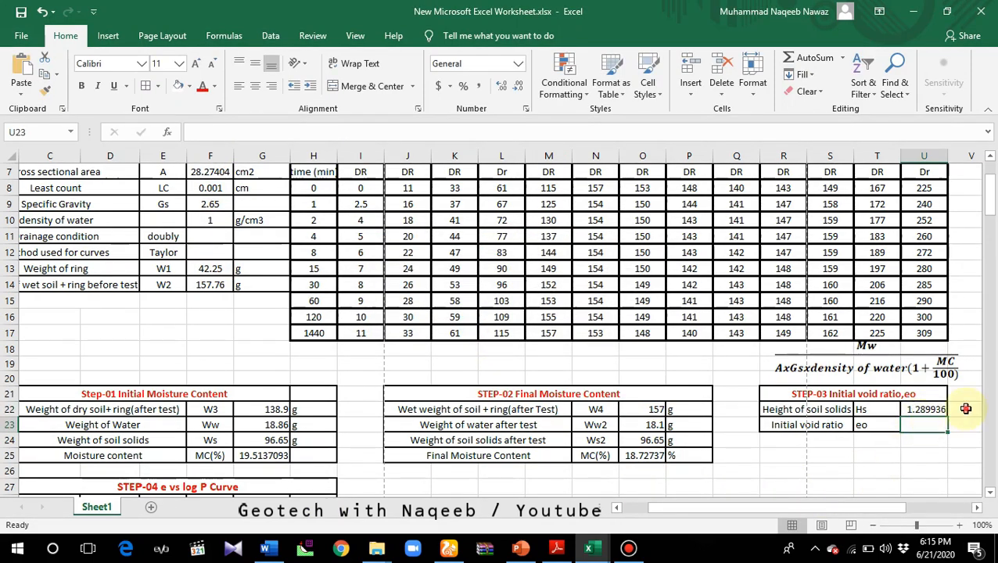
{"action": "left_click", "coordinate": [963, 409]}
{"action": "type", "text": "cm"}
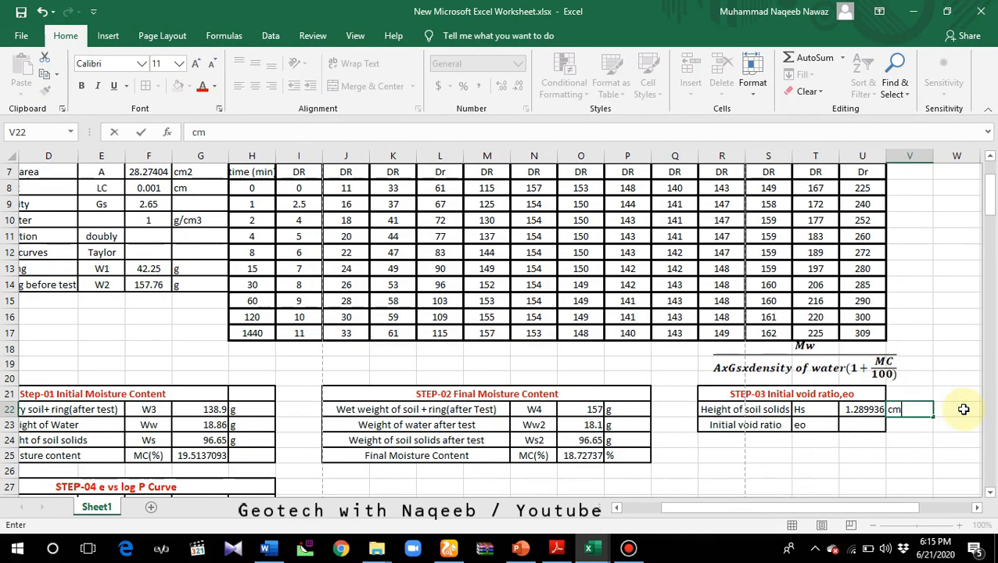
- Calculate the initial void ratio in U23 with the formula =(F5-U22)/U22
{"action": "left_click", "coordinate": [856, 425]}
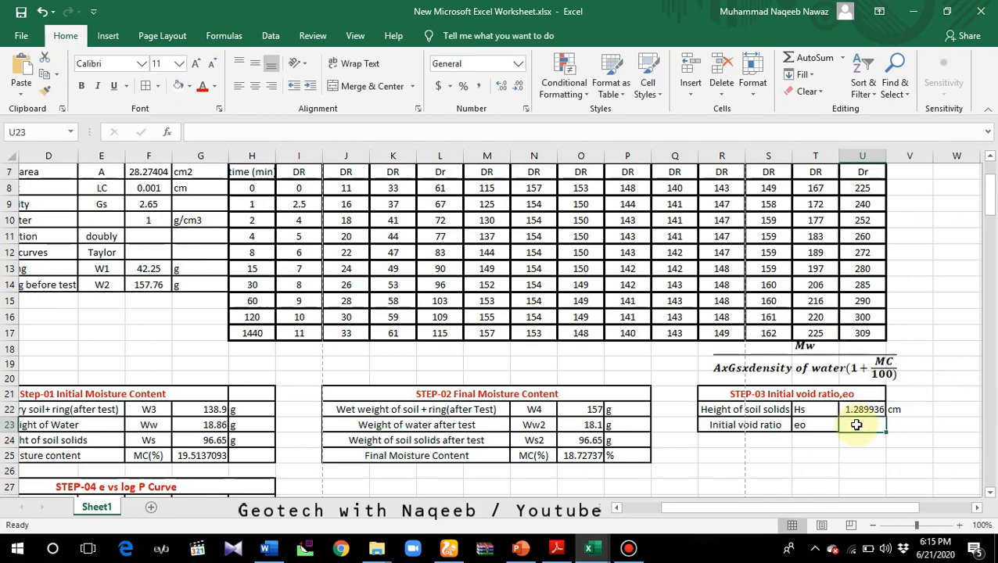
{"action": "type", "text": "="}
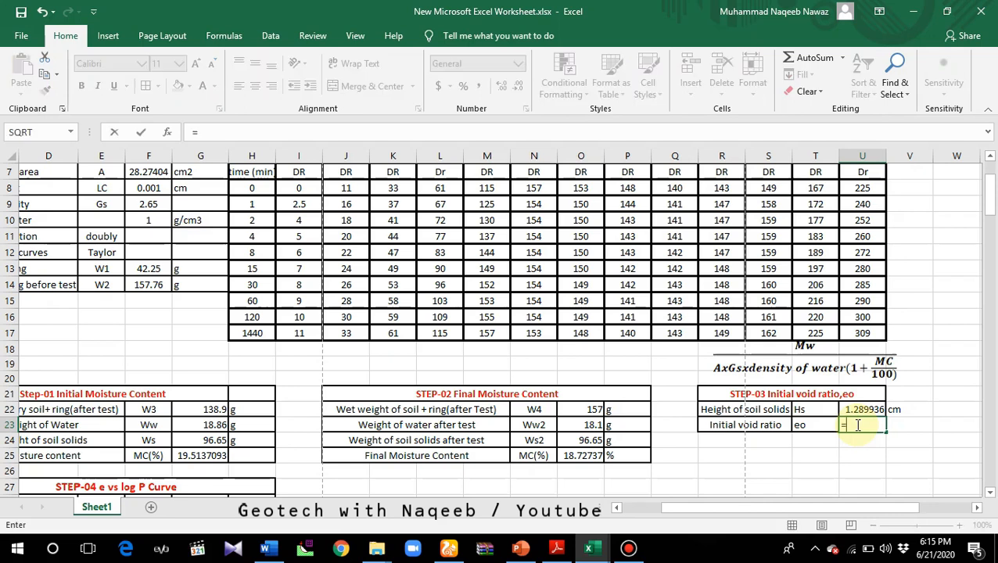
{"action": "type", "text": "("}
{"action": "scroll", "coordinate": [55, 360], "scroll_direction": "up", "scroll_amount": 2}
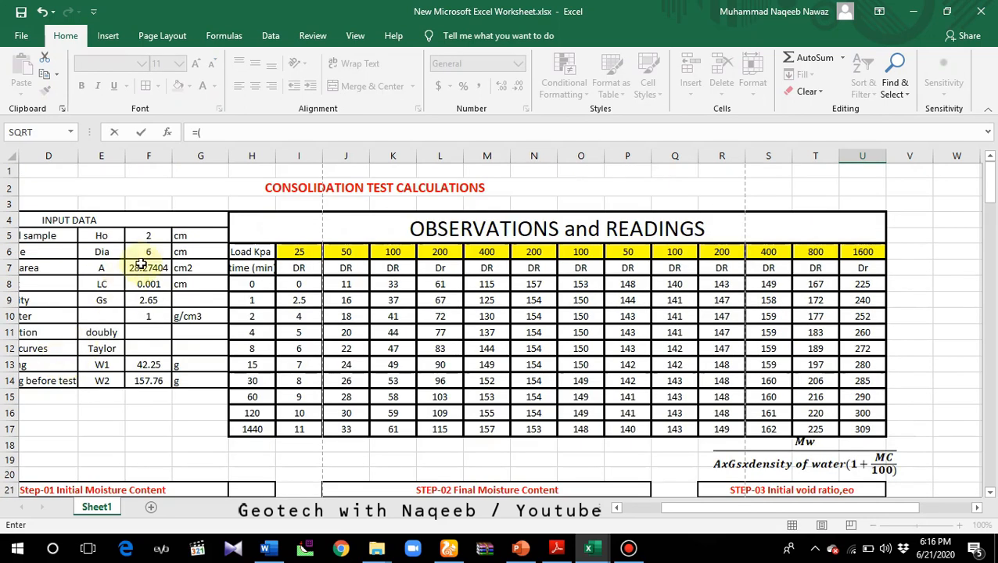
{"action": "left_click", "coordinate": [144, 239]}
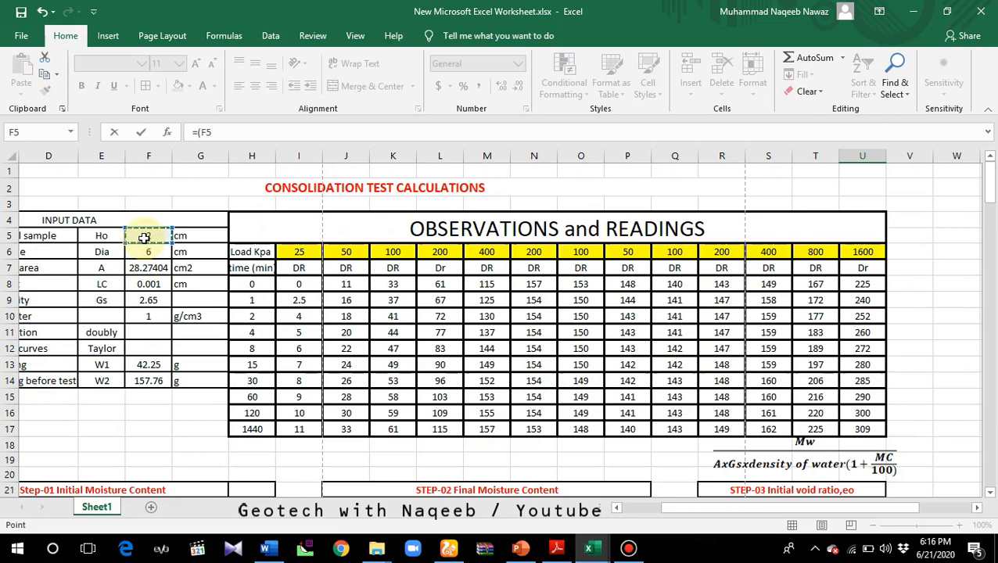
{"action": "type", "text": "-"}
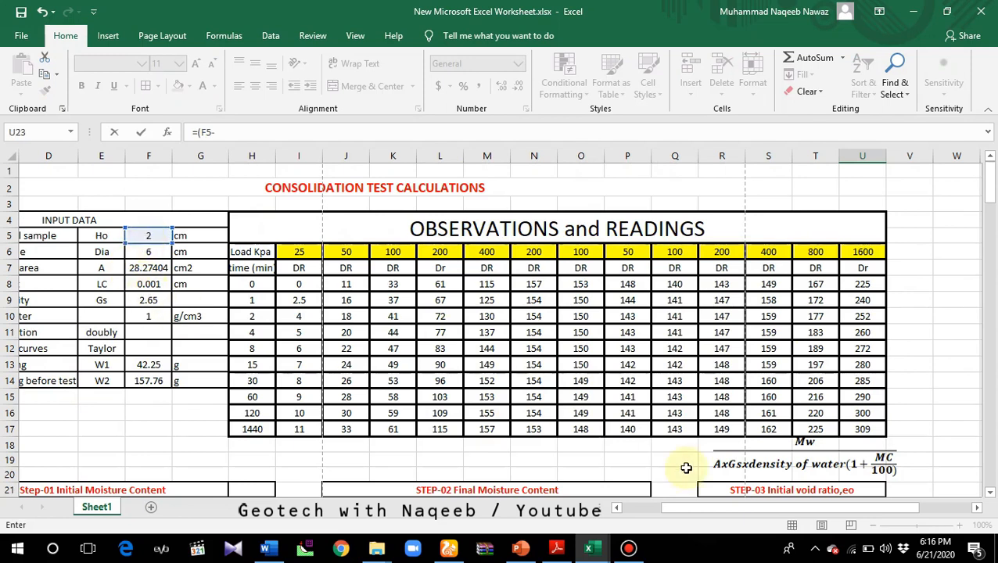
{"action": "scroll", "coordinate": [799, 438], "scroll_direction": "down", "scroll_amount": 2}
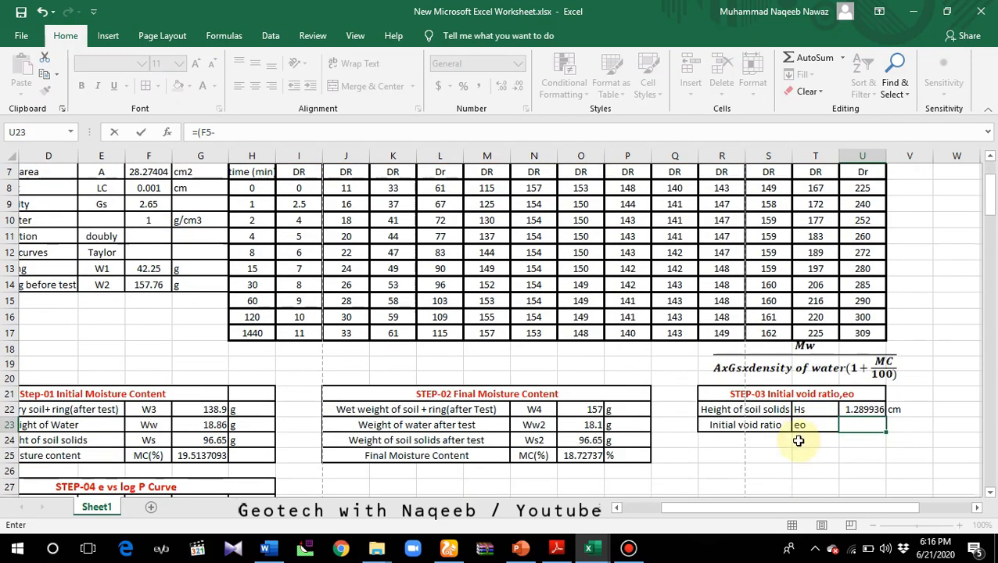
{"action": "left_click", "coordinate": [859, 403]}
{"action": "type", "text": ")/"}
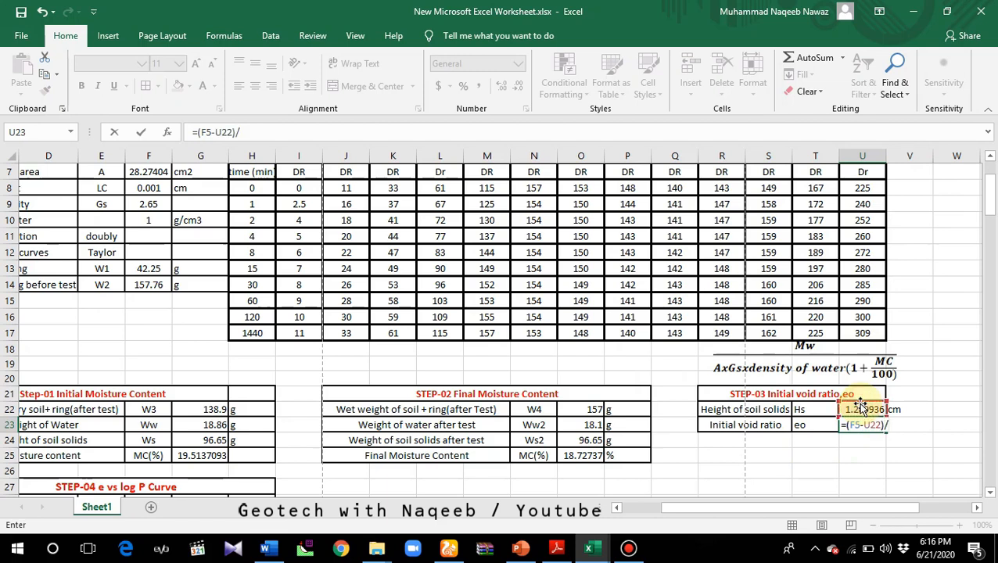
{"action": "left_click", "coordinate": [860, 407]}
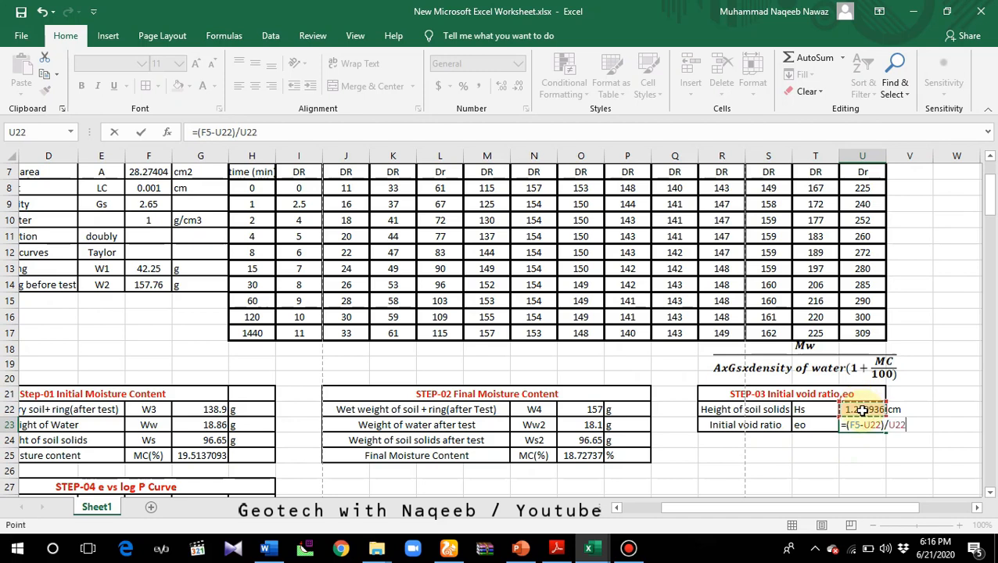
{"action": "key", "text": "Return"}
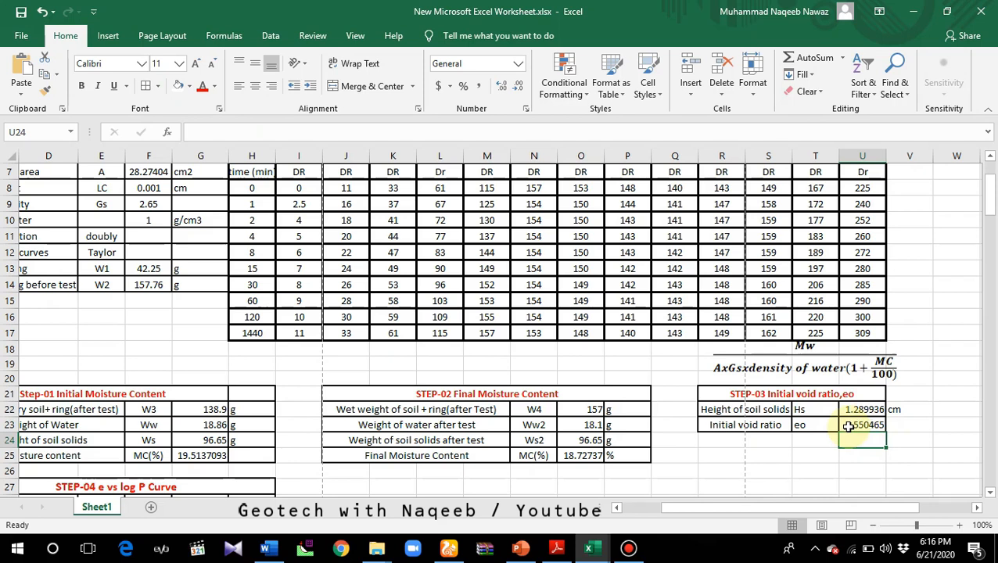
- Link the first pressure cell of the e vs log P table, C31, to the 25 kPa load in I6
{"action": "left_click_drag", "start_coordinate": [851, 508], "coordinate": [785, 509]}
{"action": "scroll", "coordinate": [407, 434], "scroll_direction": "down", "scroll_amount": 4}
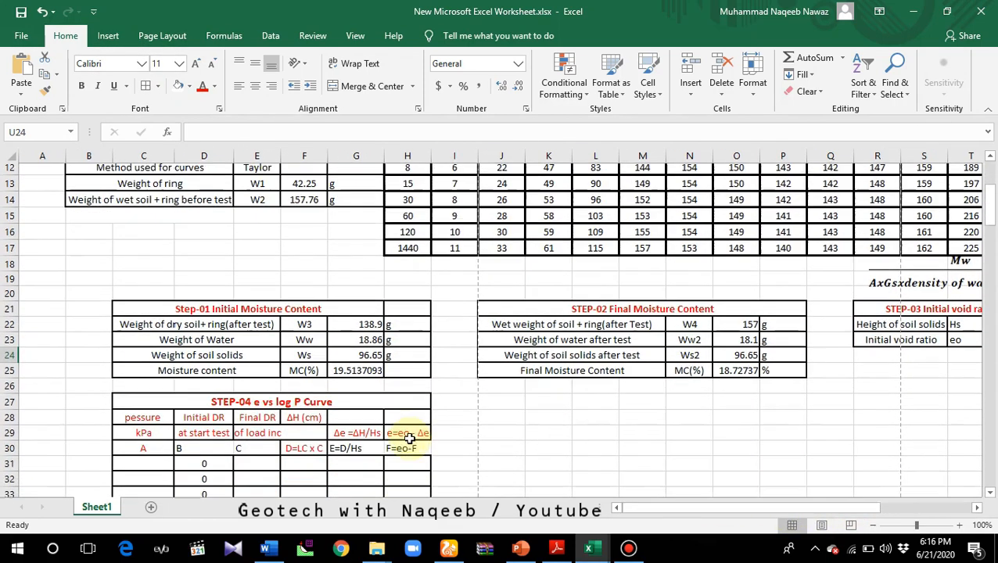
{"action": "scroll", "coordinate": [409, 439], "scroll_direction": "down", "scroll_amount": 2}
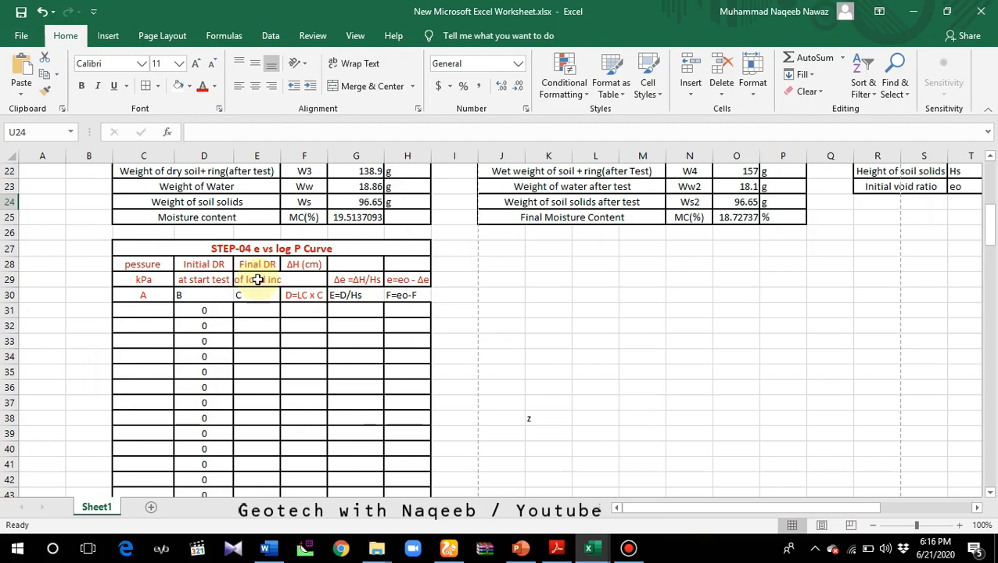
{"action": "left_click", "coordinate": [145, 309]}
{"action": "type", "text": "="}
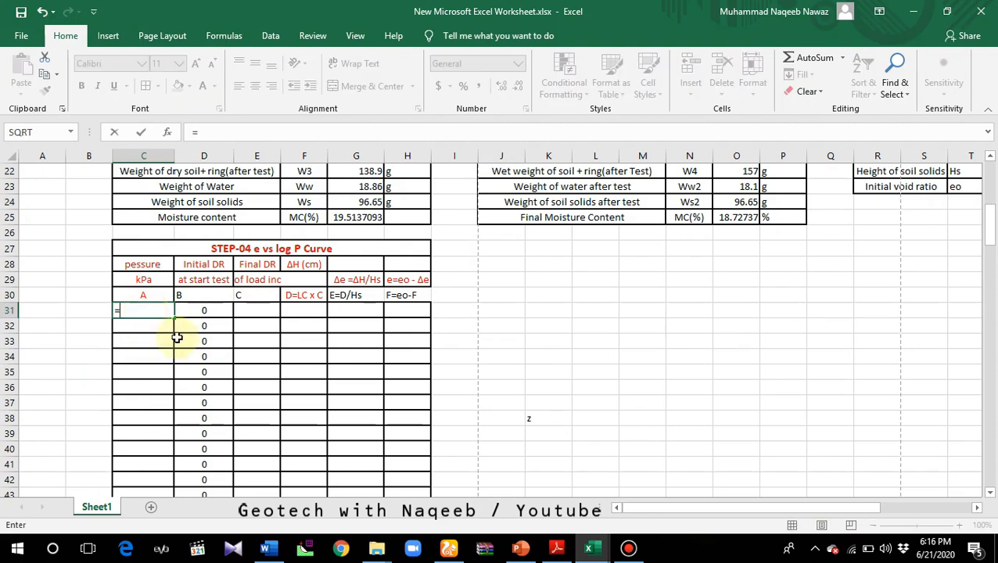
{"action": "scroll", "coordinate": [547, 320], "scroll_direction": "up", "scroll_amount": 3}
{"action": "scroll", "coordinate": [547, 297], "scroll_direction": "up", "scroll_amount": 3}
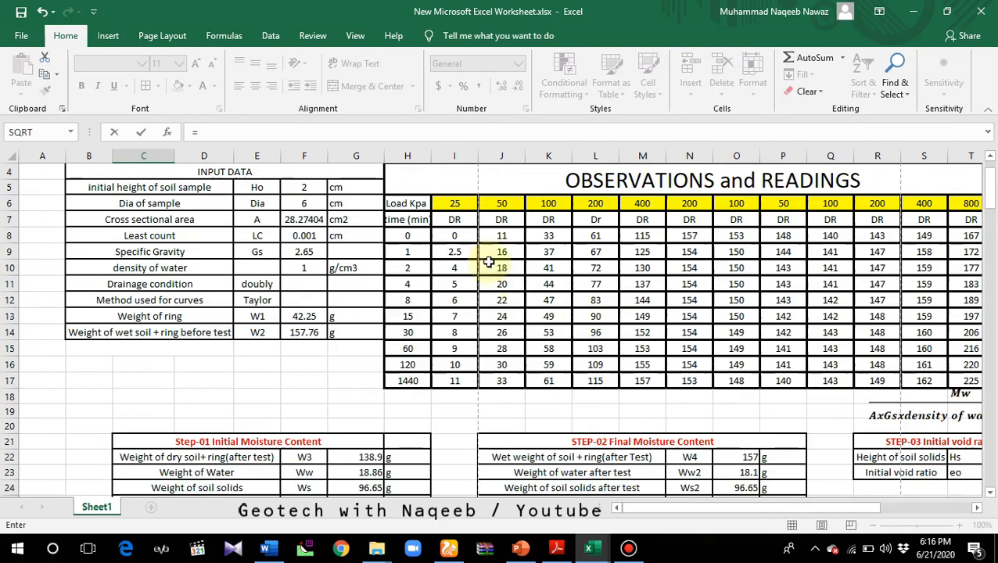
{"action": "left_click", "coordinate": [454, 203]}
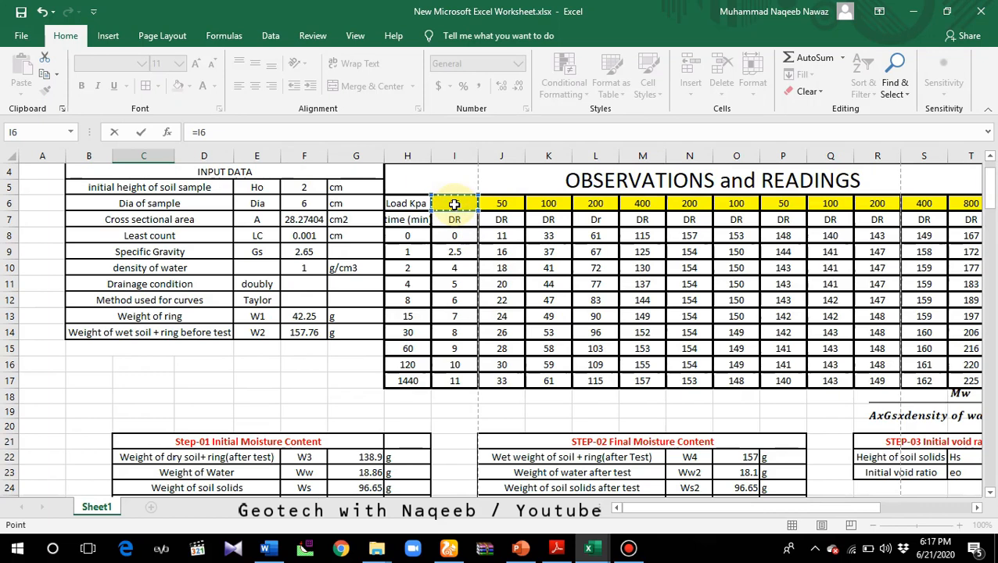
{"action": "key", "text": "Return"}
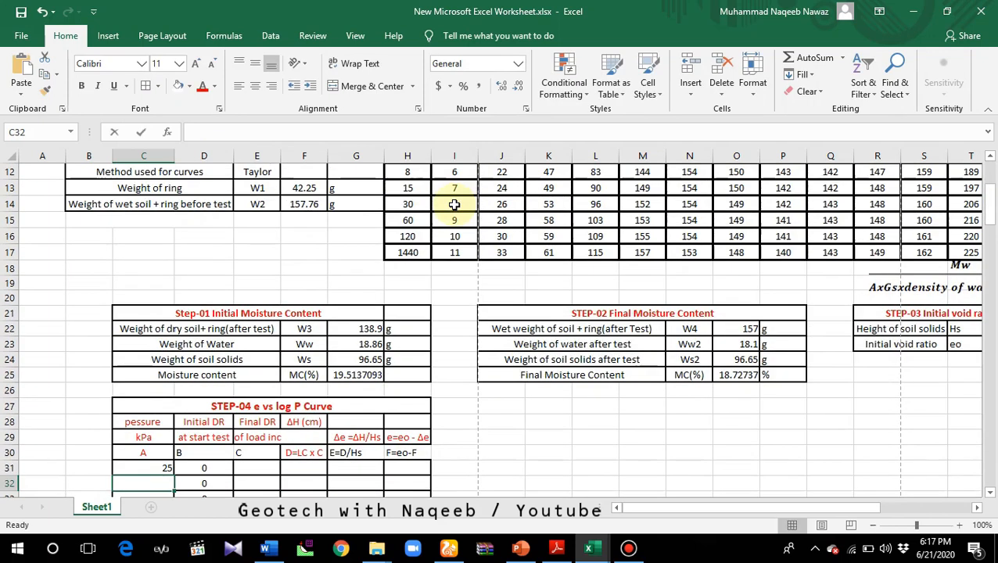
- Link pressure cell C32 to the 50 kPa load in J6
{"action": "type", "text": "="}
{"action": "scroll", "coordinate": [469, 218], "scroll_direction": "up", "scroll_amount": 4}
{"action": "left_click", "coordinate": [508, 252]}
{"action": "scroll", "coordinate": [507, 249], "scroll_direction": "down", "scroll_amount": 4}
{"action": "key", "text": "Return"}
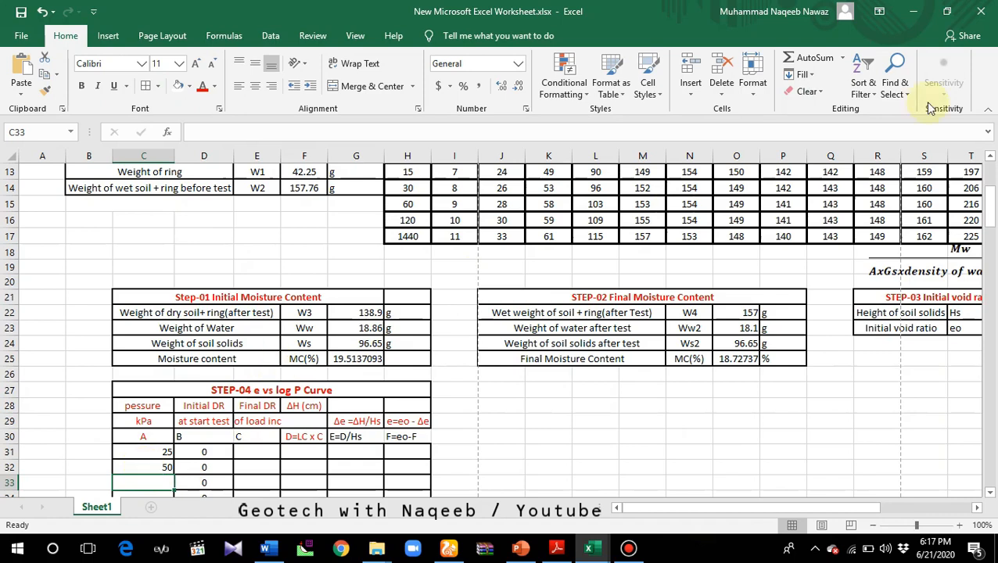
- Link pressure cell C33 to the 100 kPa load in K6
{"action": "scroll", "coordinate": [679, 201], "scroll_direction": "up", "scroll_amount": 2}
{"action": "scroll", "coordinate": [560, 225], "scroll_direction": "up", "scroll_amount": 2}
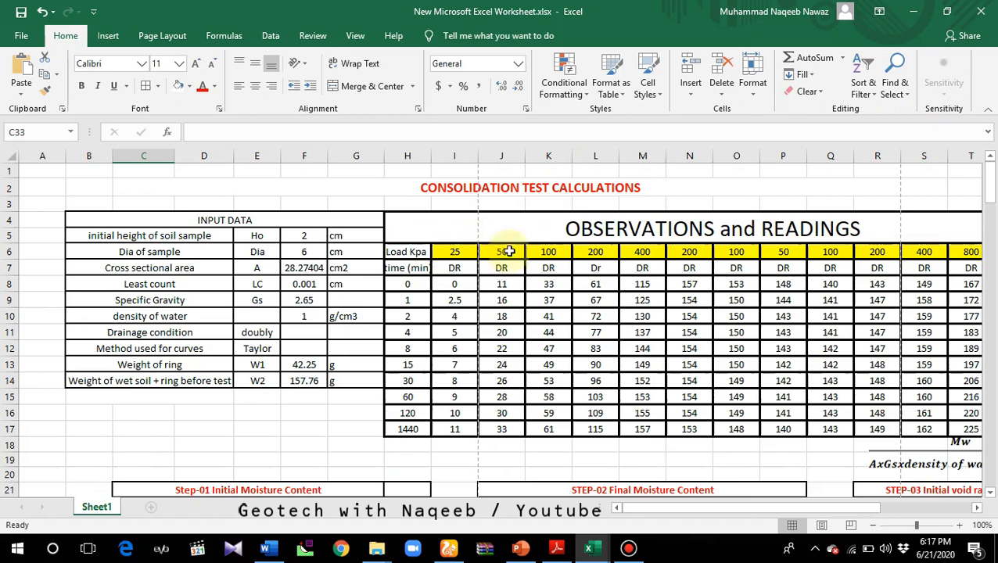
{"action": "scroll", "coordinate": [502, 254], "scroll_direction": "down", "scroll_amount": 3}
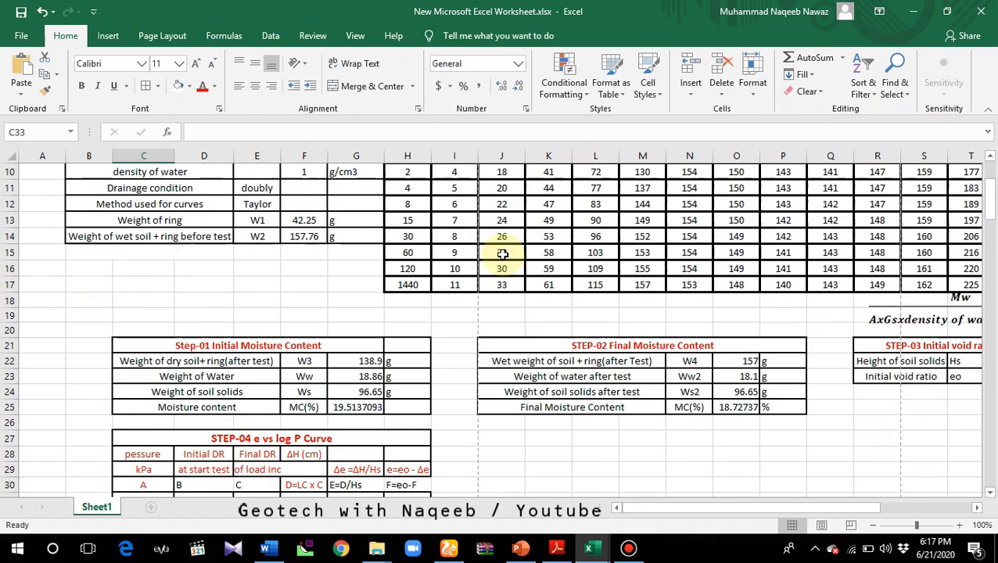
{"action": "scroll", "coordinate": [498, 205], "scroll_direction": "down", "scroll_amount": 2}
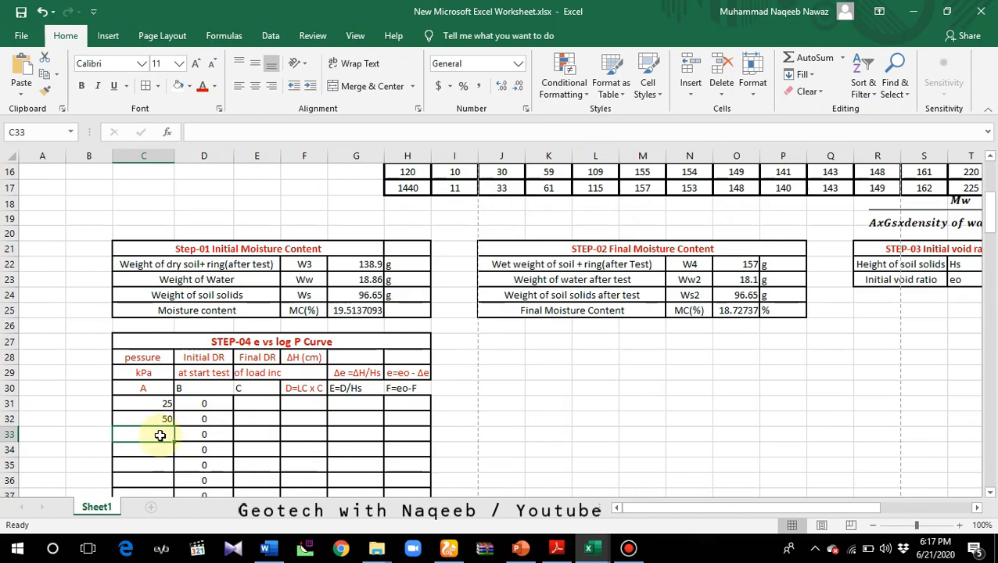
{"action": "type", "text": "="}
{"action": "scroll", "coordinate": [594, 434], "scroll_direction": "up", "scroll_amount": 5}
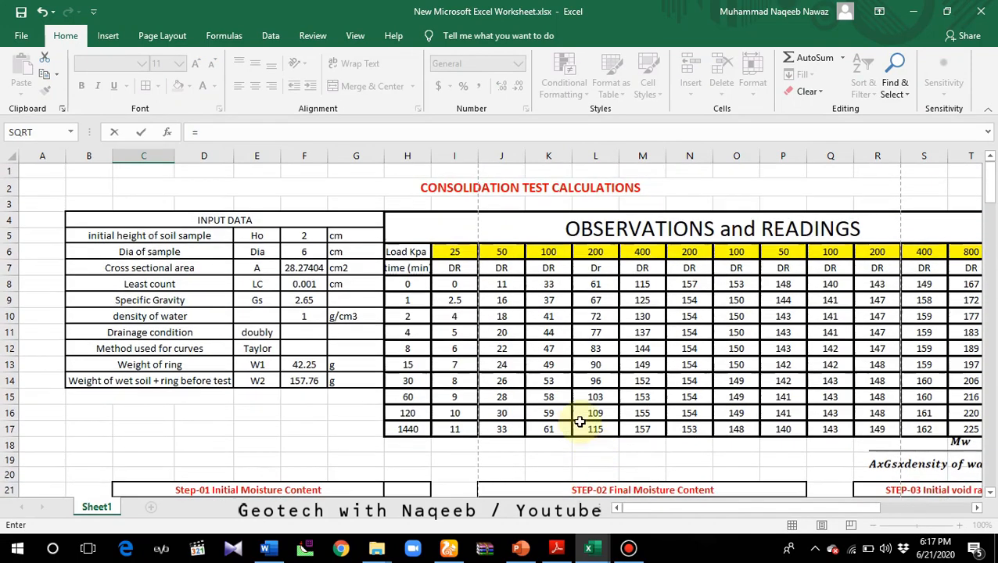
{"action": "left_click", "coordinate": [557, 251]}
{"action": "key", "text": "Escape"}
- Link pressure cells C34 and C35 to the 200 and 400 kPa loads in L6 and M6
{"action": "type", "text": "="}
{"action": "scroll", "coordinate": [596, 256], "scroll_direction": "up", "scroll_amount": 4}
{"action": "left_click", "coordinate": [597, 237]}
{"action": "key", "text": "Escape"}
{"action": "type", "text": "="}
{"action": "scroll", "coordinate": [597, 234], "scroll_direction": "up", "scroll_amount": 5}
{"action": "left_click", "coordinate": [639, 254]}
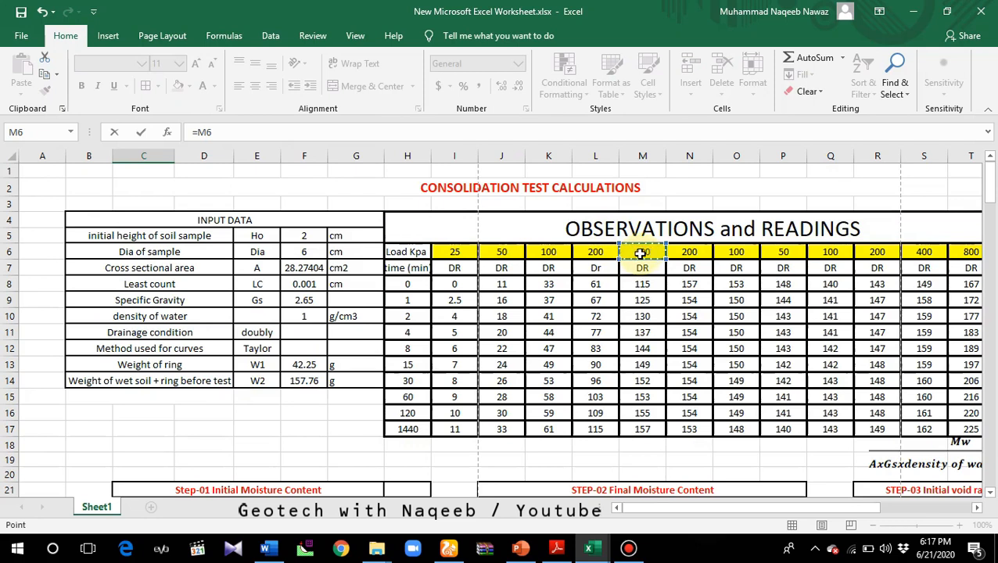
{"action": "key", "text": "Escape"}
- Link pressure cells C36 and C37 to the 200 and 100 kPa unloading stages in N6 and O6
{"action": "type", "text": "="}
{"action": "scroll", "coordinate": [641, 250], "scroll_direction": "up", "scroll_amount": 4}
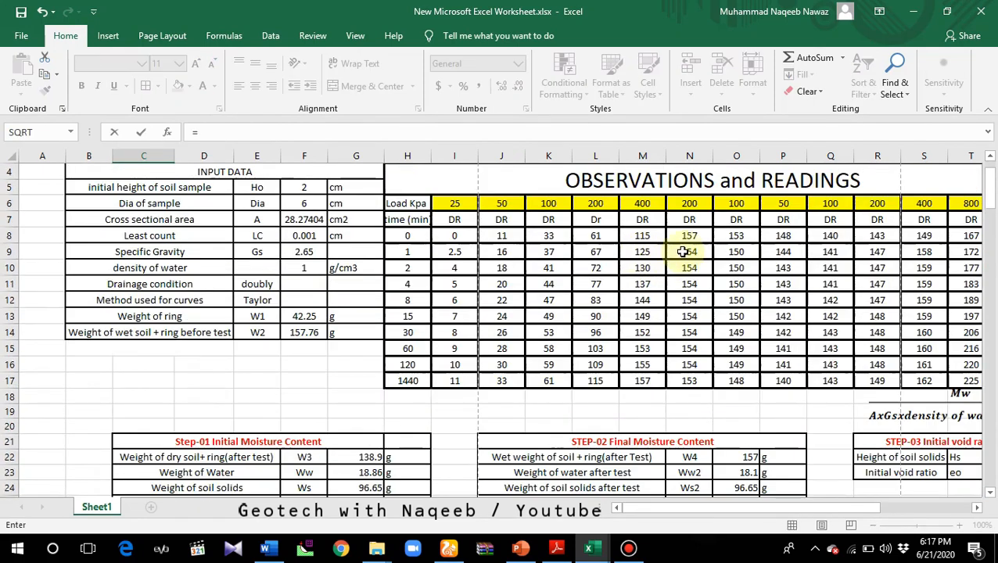
{"action": "left_click", "coordinate": [691, 203]}
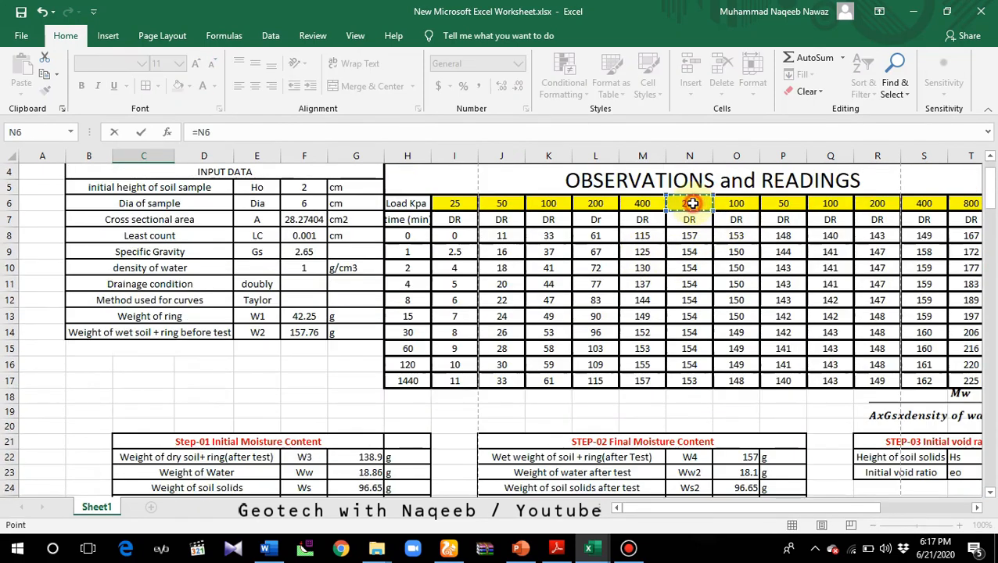
{"action": "key", "text": "Return"}
{"action": "scroll", "coordinate": [630, 203], "scroll_direction": "down", "scroll_amount": 1}
{"action": "type", "text": "="}
{"action": "scroll", "coordinate": [693, 203], "scroll_direction": "up", "scroll_amount": 4}
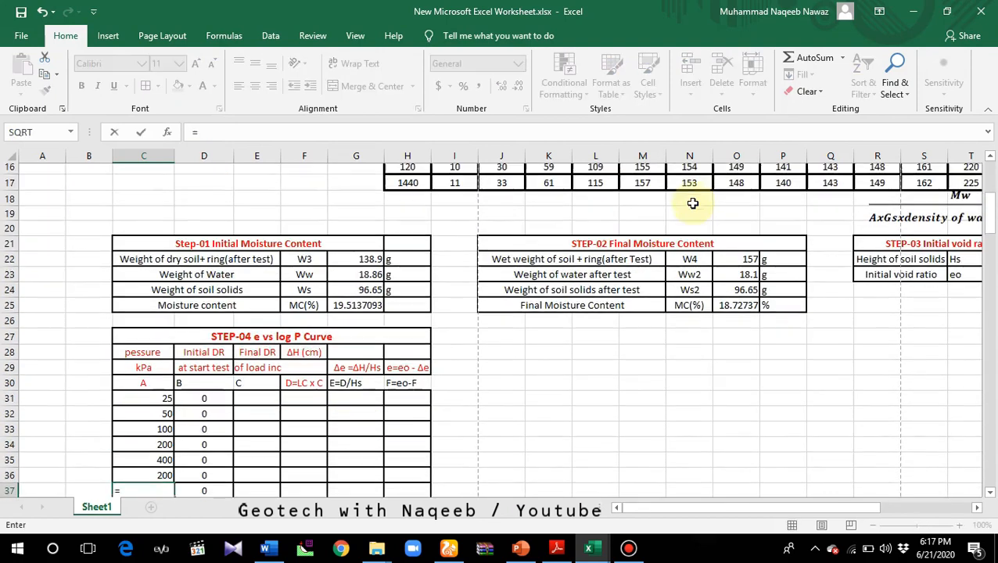
{"action": "left_click", "coordinate": [737, 188]}
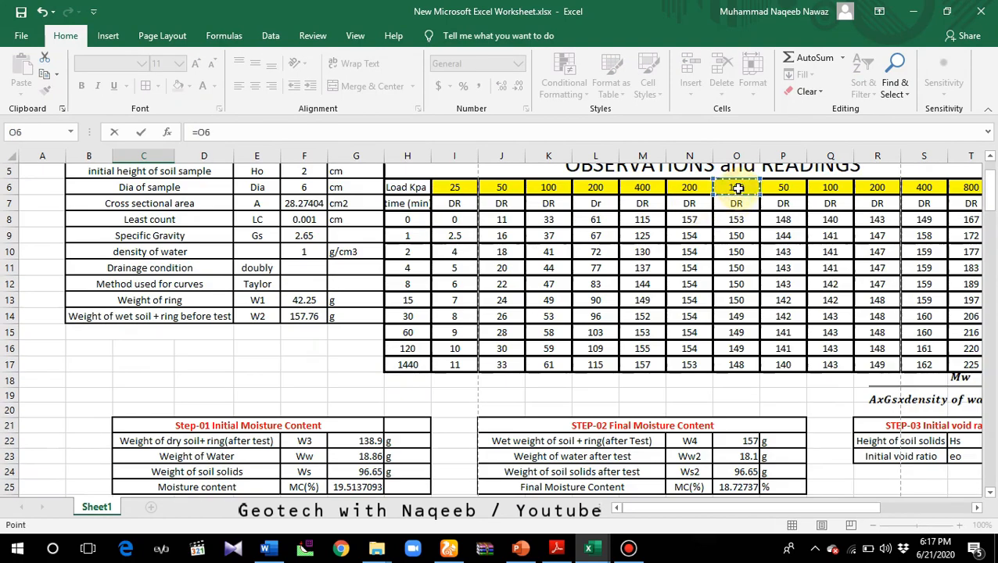
{"action": "key", "text": "Return"}
- Link pressure cells C38 and C39 to the 50 and 100 kPa loads in P6 and Q6
{"action": "type", "text": "="}
{"action": "scroll", "coordinate": [737, 188], "scroll_direction": "up", "scroll_amount": 5}
{"action": "left_click", "coordinate": [794, 218]}
{"action": "key", "text": "Return"}
{"action": "type", "text": "="}
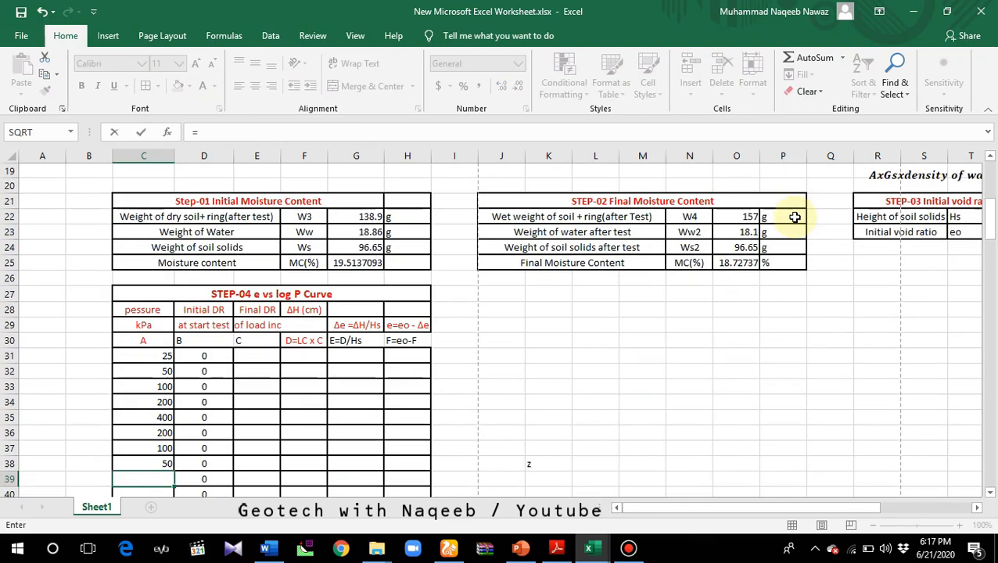
{"action": "scroll", "coordinate": [793, 218], "scroll_direction": "up", "scroll_amount": 5}
{"action": "left_click", "coordinate": [821, 208]}
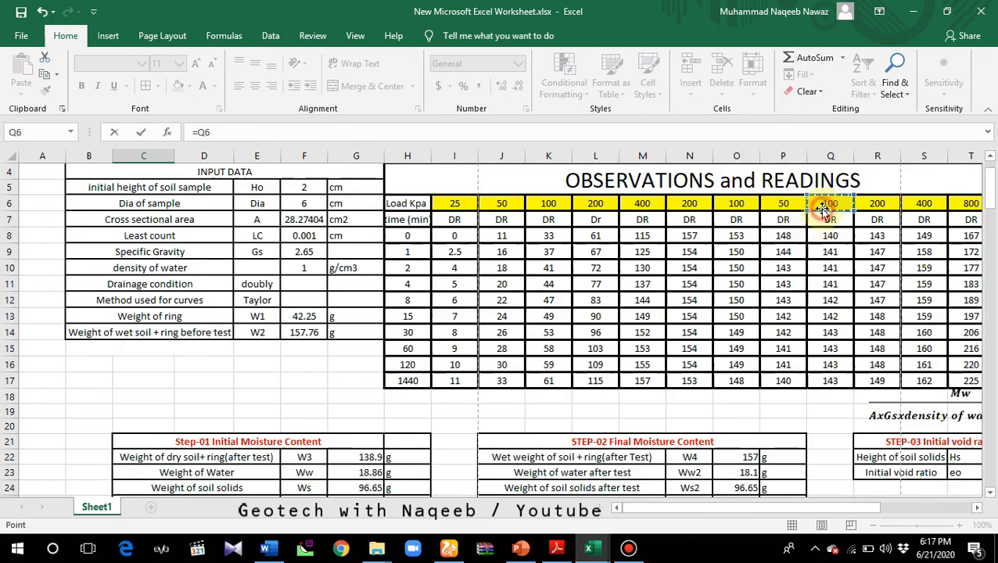
{"action": "key", "text": "Return"}
- Link pressure cells C40 and C41 to the 200 and 400 kPa reloading stages in R6 and S6
{"action": "type", "text": "="}
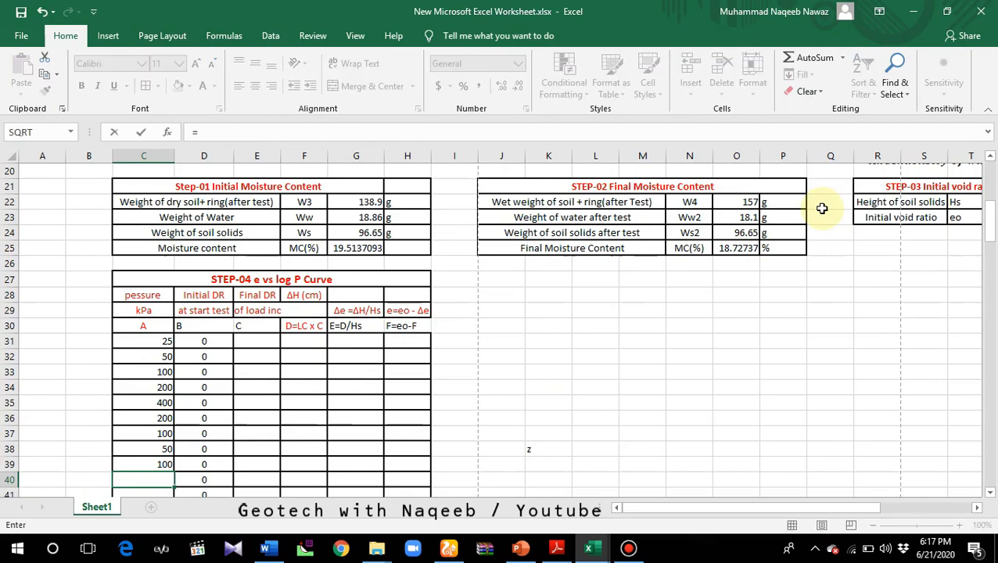
{"action": "scroll", "coordinate": [821, 208], "scroll_direction": "up", "scroll_amount": 6}
{"action": "left_click", "coordinate": [873, 255]}
{"action": "key", "text": "Return"}
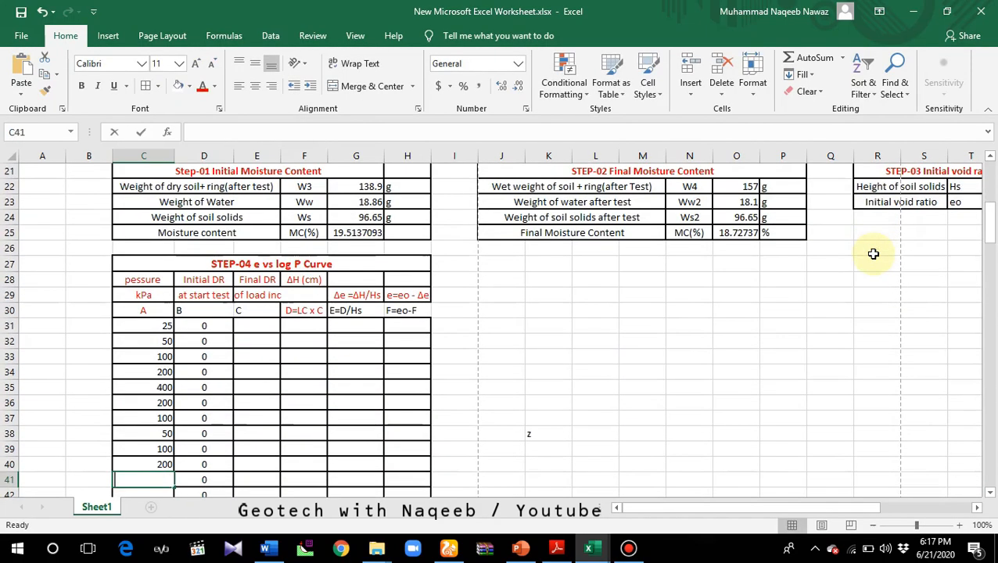
{"action": "type", "text": "="}
{"action": "scroll", "coordinate": [875, 256], "scroll_direction": "up", "scroll_amount": 4}
{"action": "scroll", "coordinate": [874, 256], "scroll_direction": "up", "scroll_amount": 3}
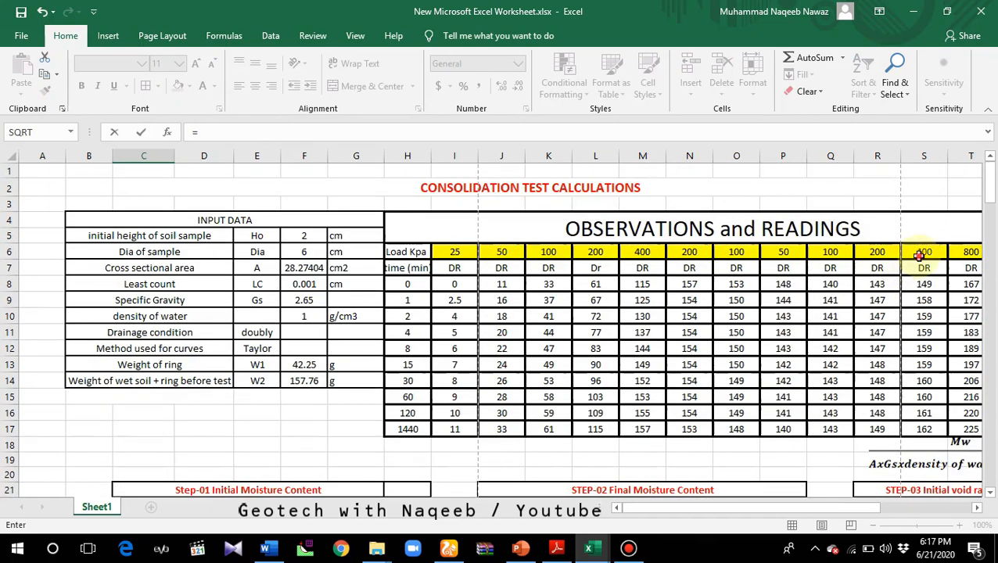
{"action": "left_click", "coordinate": [920, 254]}
{"action": "key", "text": "Return"}
- Link the last pressure cells, C42 and C43, to the 800 and 1600 kPa loads in T6 and U6
{"action": "type", "text": "="}
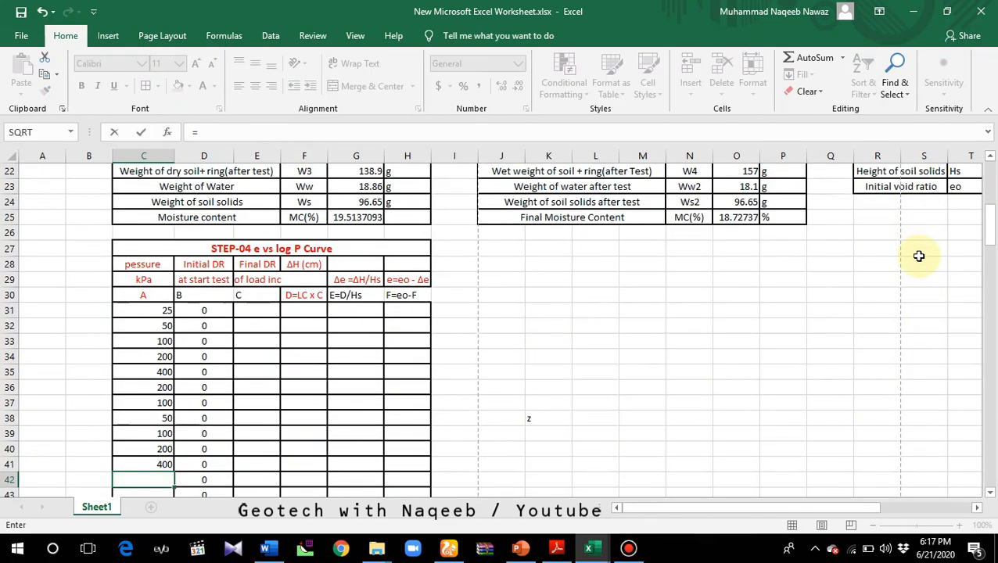
{"action": "scroll", "coordinate": [919, 257], "scroll_direction": "up", "scroll_amount": 7}
{"action": "left_click_drag", "start_coordinate": [842, 508], "coordinate": [869, 507]}
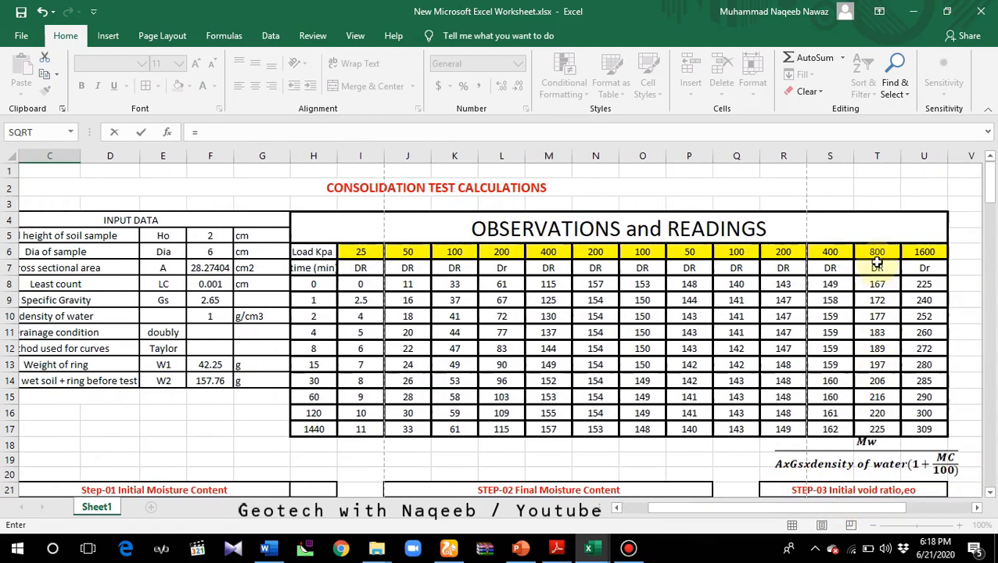
{"action": "scroll", "coordinate": [876, 252], "scroll_direction": "down", "scroll_amount": 7}
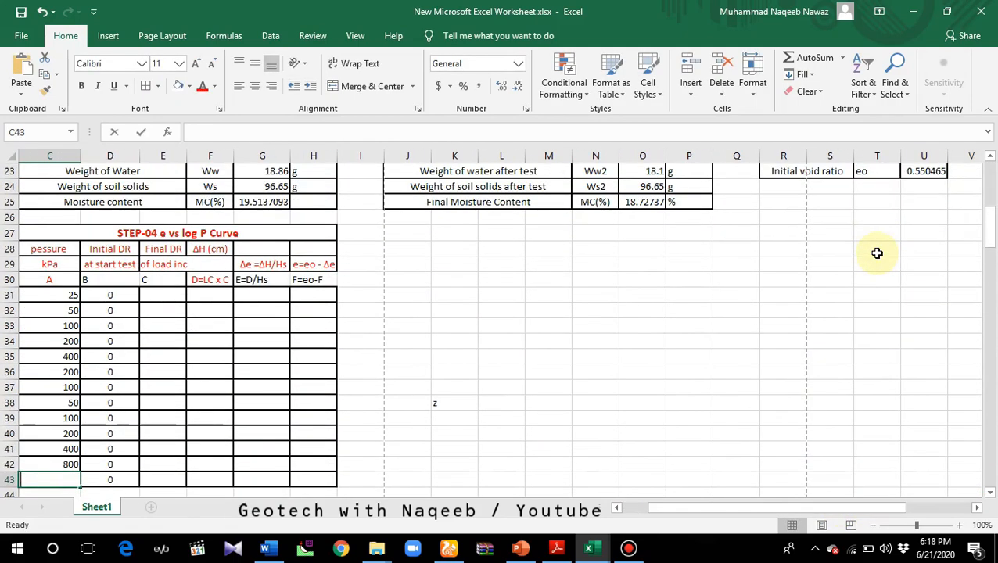
{"action": "scroll", "coordinate": [876, 253], "scroll_direction": "up", "scroll_amount": 7}
{"action": "left_click", "coordinate": [923, 252]}
{"action": "key", "text": "Return"}
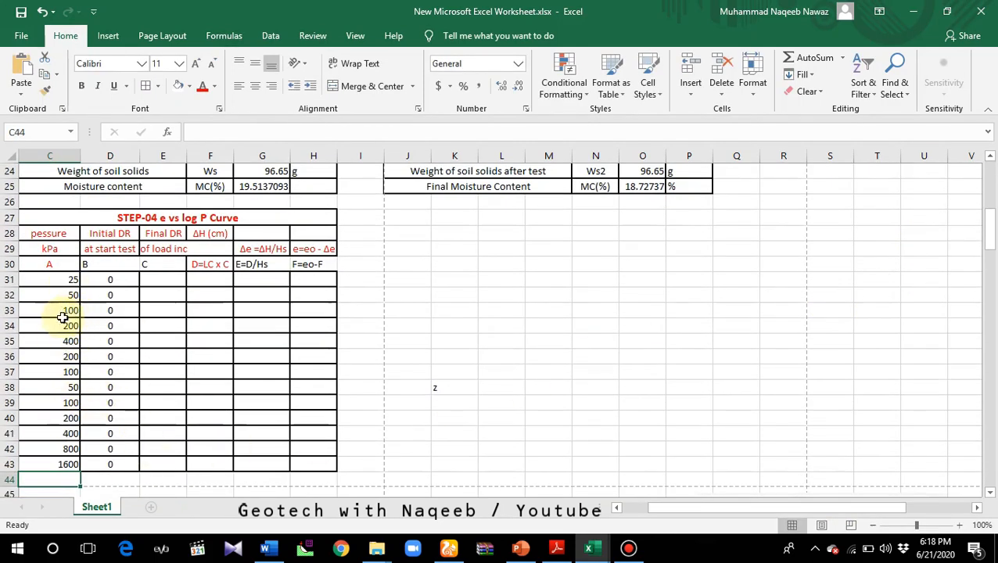
{"action": "scroll", "coordinate": [317, 310], "scroll_direction": "up", "scroll_amount": 5}
{"action": "scroll", "coordinate": [317, 310], "scroll_direction": "up", "scroll_amount": 3}
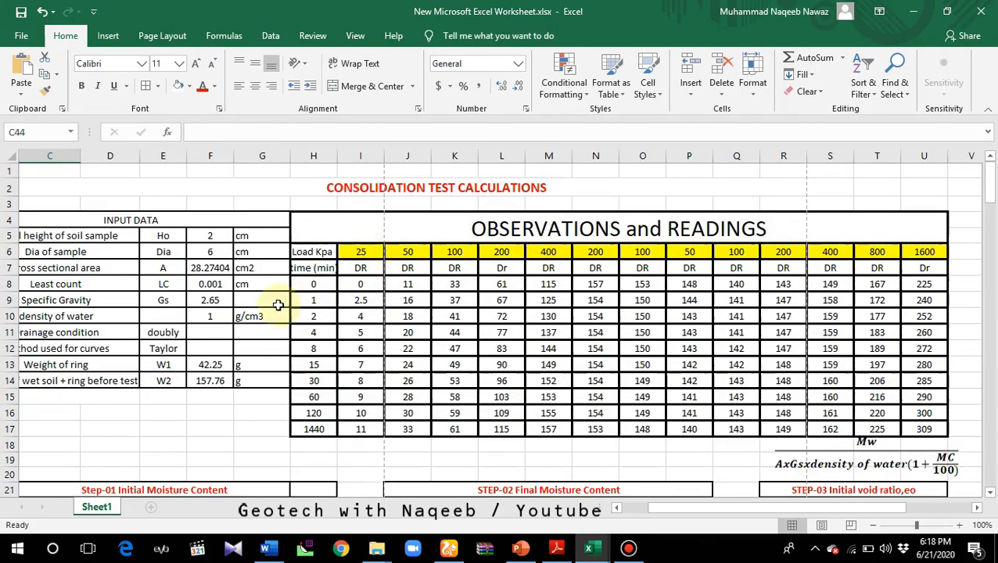
- Link the final dial reading for 25 kPa in E31 to the 1440-minute reading in I17
{"action": "scroll", "coordinate": [278, 312], "scroll_direction": "down", "scroll_amount": 8}
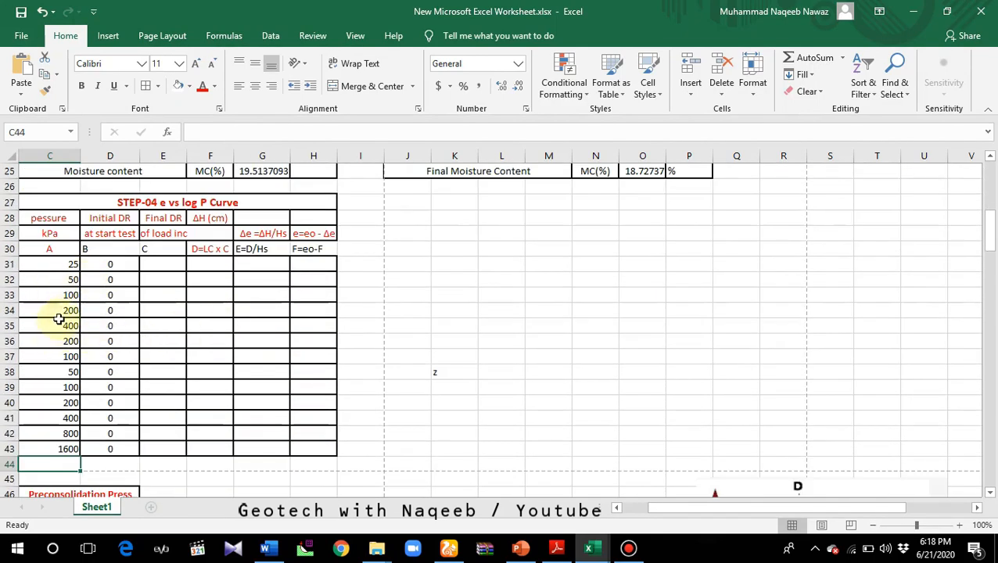
{"action": "left_click", "coordinate": [161, 265]}
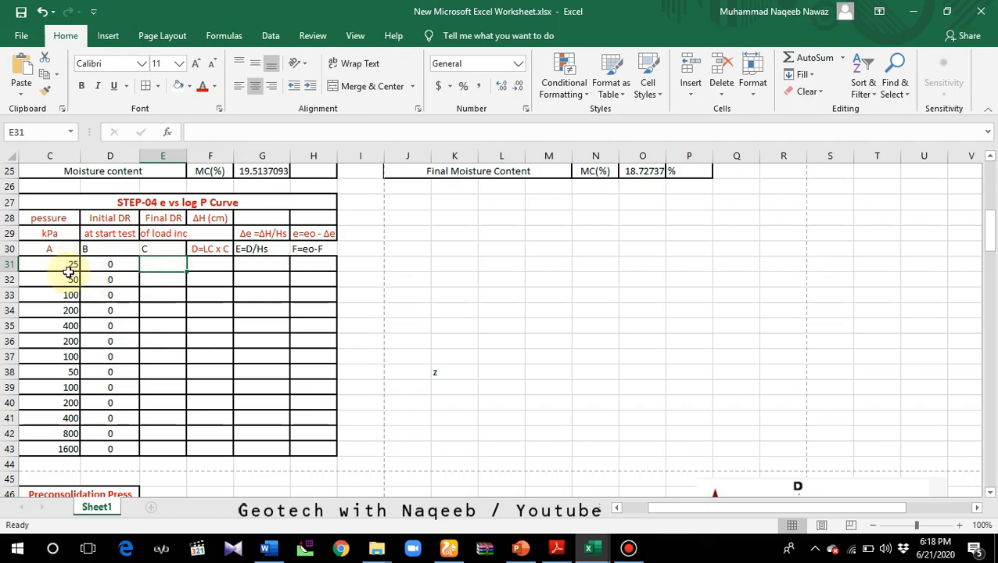
{"action": "scroll", "coordinate": [472, 316], "scroll_direction": "up", "scroll_amount": 8}
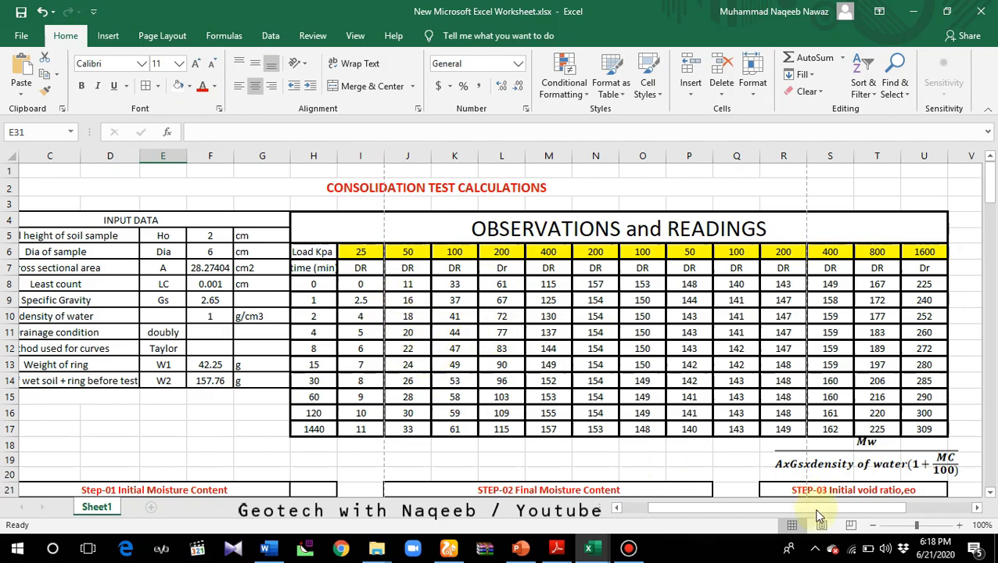
{"action": "left_click_drag", "start_coordinate": [801, 510], "coordinate": [755, 513]}
{"action": "scroll", "coordinate": [481, 446], "scroll_direction": "down", "scroll_amount": 5}
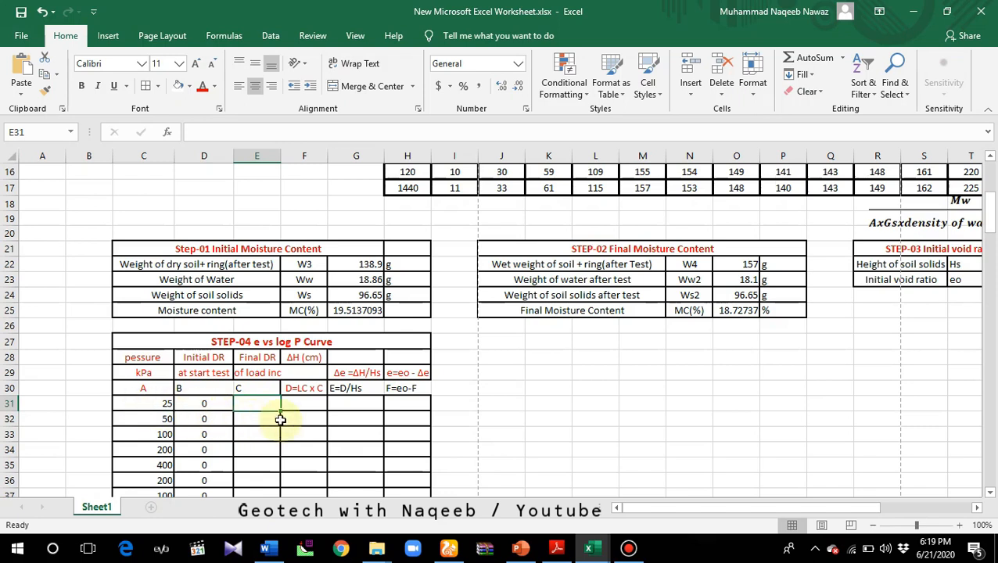
{"action": "scroll", "coordinate": [395, 414], "scroll_direction": "up", "scroll_amount": 4}
{"action": "scroll", "coordinate": [438, 406], "scroll_direction": "down", "scroll_amount": 4}
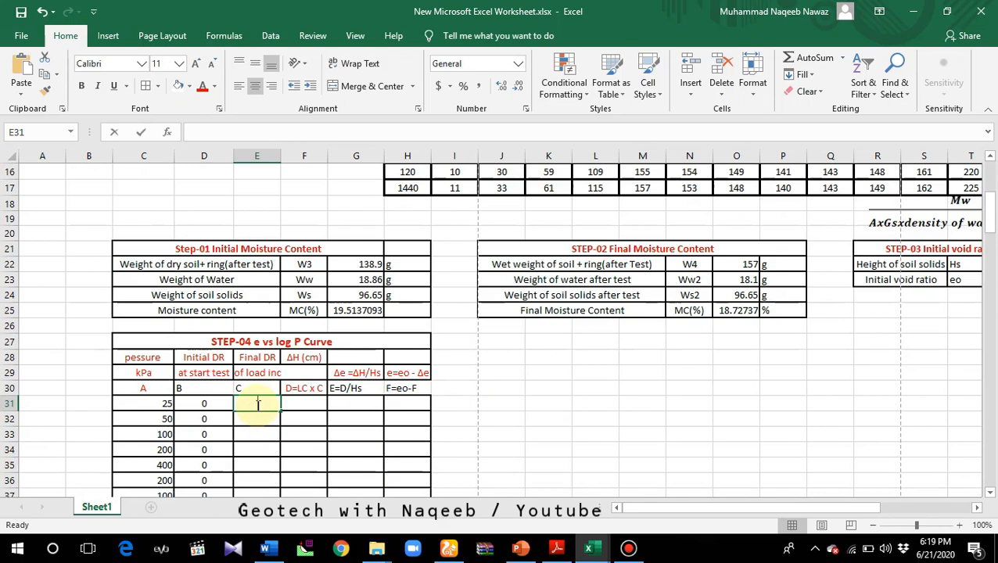
{"action": "type", "text": "="}
{"action": "scroll", "coordinate": [401, 440], "scroll_direction": "up", "scroll_amount": 4}
{"action": "left_click", "coordinate": [454, 383]}
{"action": "key", "text": "Return"}
- Link final dial reading cells E32 and E33 to the 1440-minute readings in J17 and K17
{"action": "type", "text": "="}
{"action": "scroll", "coordinate": [455, 383], "scroll_direction": "up", "scroll_amount": 4}
{"action": "left_click", "coordinate": [501, 428]}
{"action": "key", "text": "Return"}
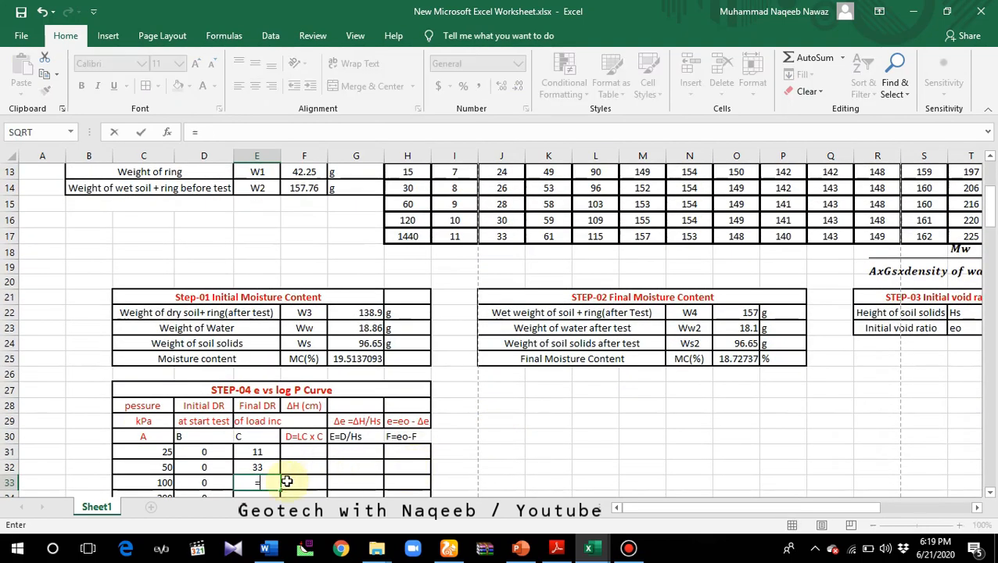
{"action": "scroll", "coordinate": [438, 465], "scroll_direction": "up", "scroll_amount": 4}
{"action": "left_click", "coordinate": [553, 431]}
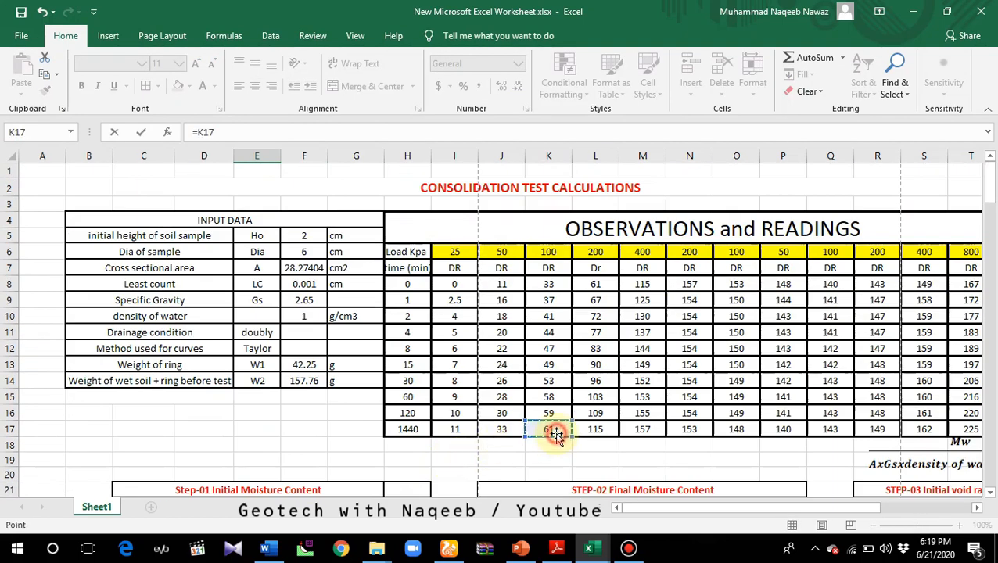
{"action": "key", "text": "Return"}
- Link final reading cells E34 and E35 to the 200 and 400 kPa loading readings in L17 and M17
{"action": "type", "text": "="}
{"action": "scroll", "coordinate": [557, 435], "scroll_direction": "up", "scroll_amount": 2}
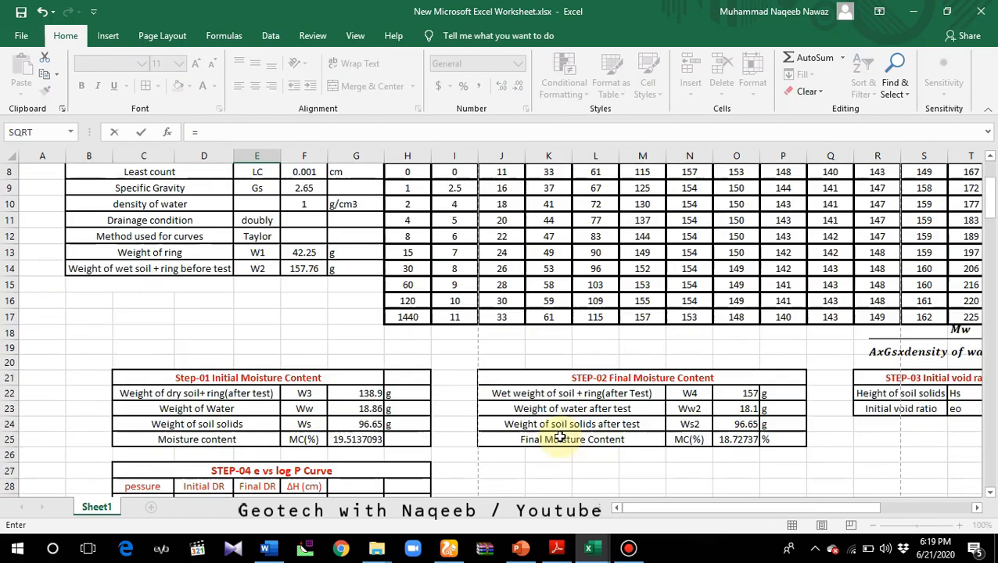
{"action": "left_click", "coordinate": [601, 317]}
{"action": "key", "text": "Return"}
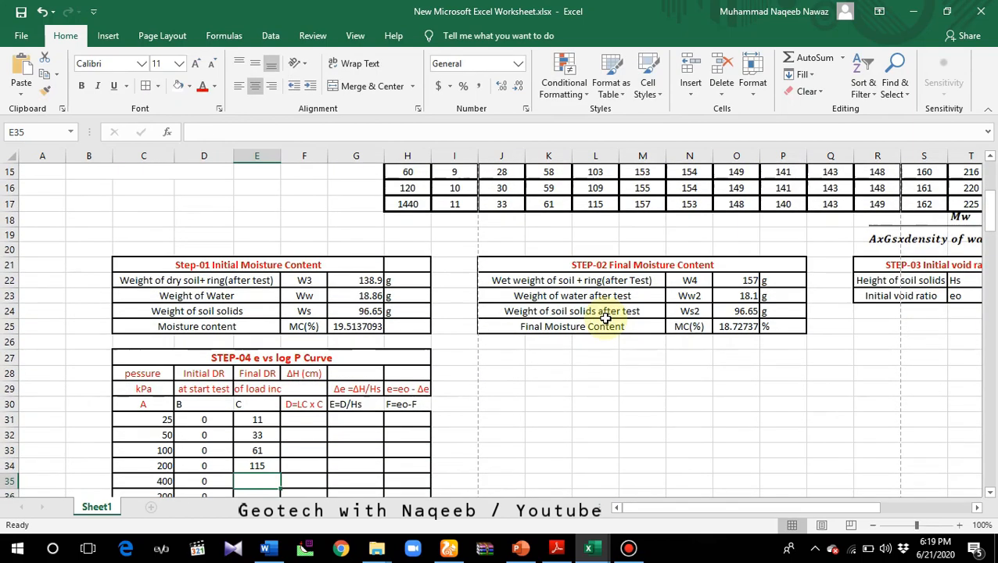
{"action": "scroll", "coordinate": [605, 325], "scroll_direction": "up", "scroll_amount": 3}
{"action": "left_click", "coordinate": [642, 351]}
{"action": "key", "text": "BackSpace"}
{"action": "key", "text": "BackSpace"}
{"action": "key", "text": "BackSpace"}
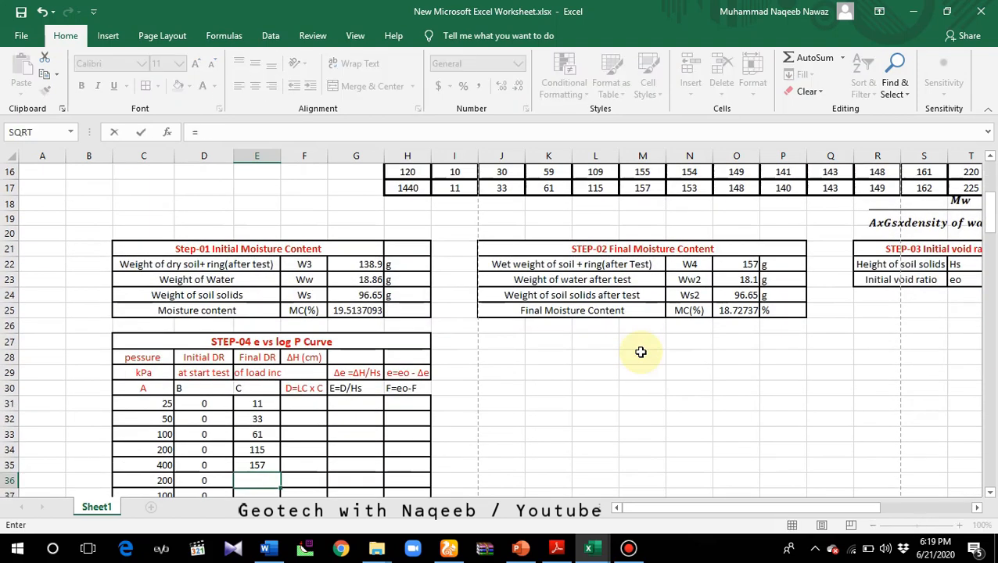
- Link final reading cells E36 and E37 to the 200 and 100 kPa unloading readings in N17 and O17
{"action": "scroll", "coordinate": [642, 351], "scroll_direction": "up", "scroll_amount": 3}
{"action": "left_click", "coordinate": [686, 336]}
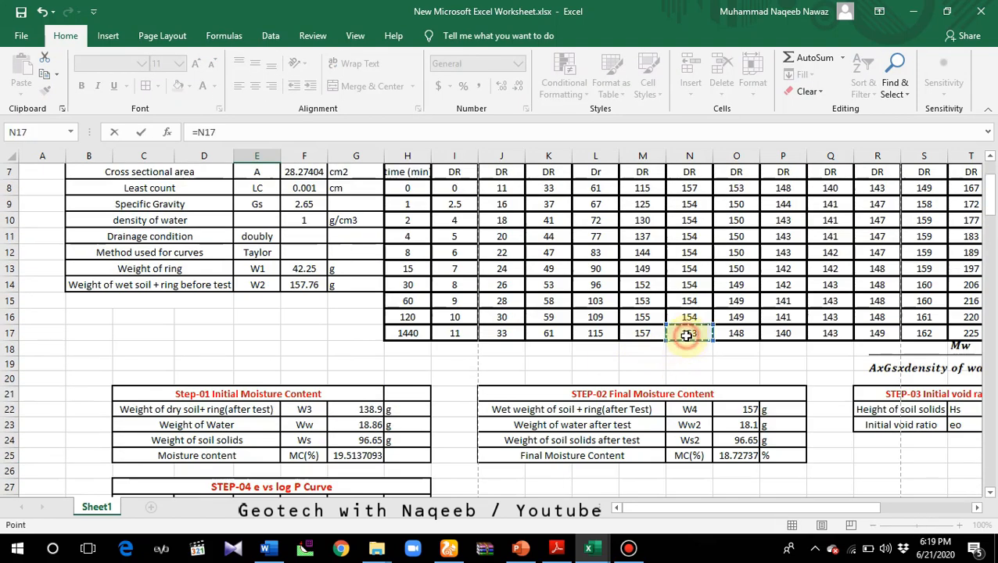
{"action": "key", "text": "BackSpace"}
{"action": "key", "text": "BackSpace"}
{"action": "key", "text": "BackSpace"}
{"action": "scroll", "coordinate": [686, 336], "scroll_direction": "up", "scroll_amount": 3}
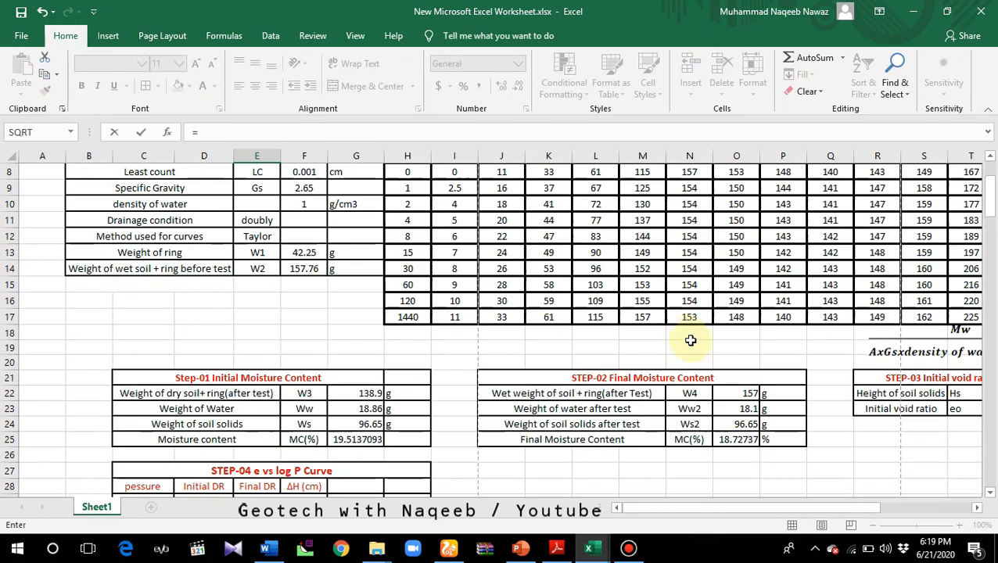
{"action": "left_click", "coordinate": [733, 317]}
{"action": "key", "text": "BackSpace"}
{"action": "key", "text": "BackSpace"}
{"action": "key", "text": "BackSpace"}
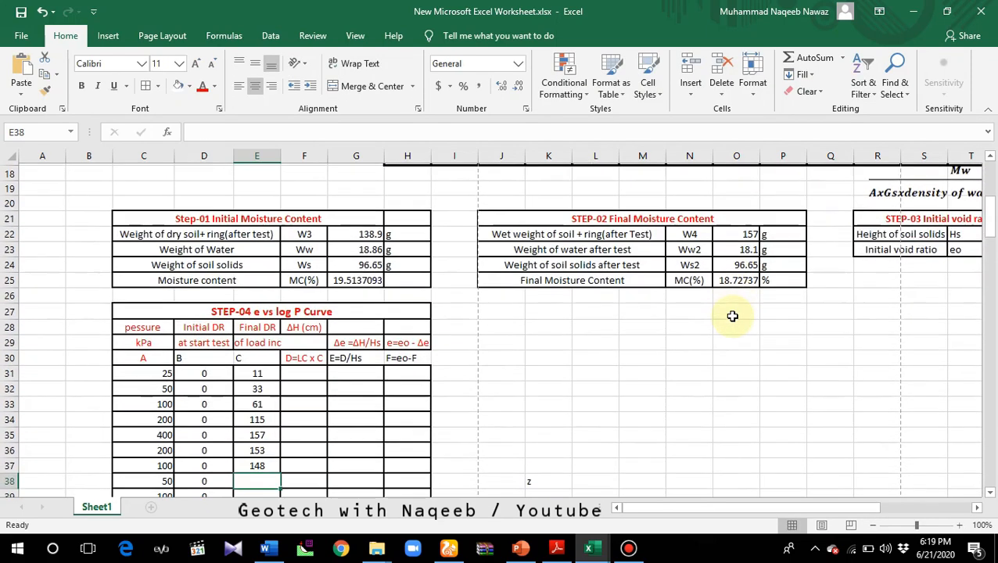
- Link final reading cells E38 and E39 to the 50 and 100 kPa readings in P17 and Q17
{"action": "scroll", "coordinate": [732, 322], "scroll_direction": "up", "scroll_amount": 4}
{"action": "left_click", "coordinate": [779, 350]}
{"action": "key", "text": "Return"}
{"action": "type", "text": "="}
{"action": "scroll", "coordinate": [779, 350], "scroll_direction": "up", "scroll_amount": 4}
{"action": "left_click", "coordinate": [827, 337]}
{"action": "scroll", "coordinate": [826, 336], "scroll_direction": "down", "scroll_amount": 4}
{"action": "key", "text": "Return"}
- Link final reading cell E40 to the 200 kPa reloading value at 1440 minutes in R17
{"action": "type", "text": "="}
{"action": "scroll", "coordinate": [828, 338], "scroll_direction": "up", "scroll_amount": 4}
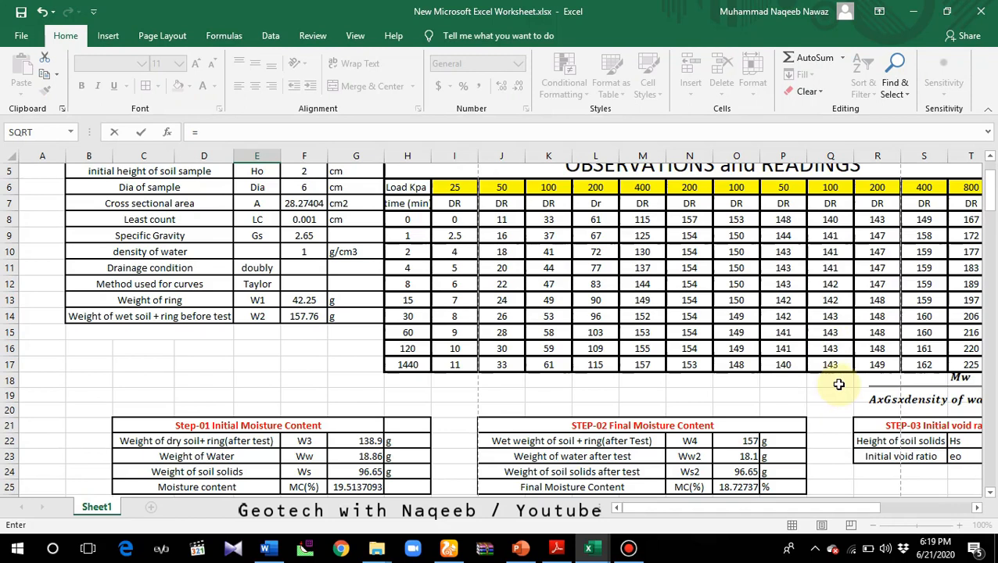
{"action": "left_click", "coordinate": [874, 366]}
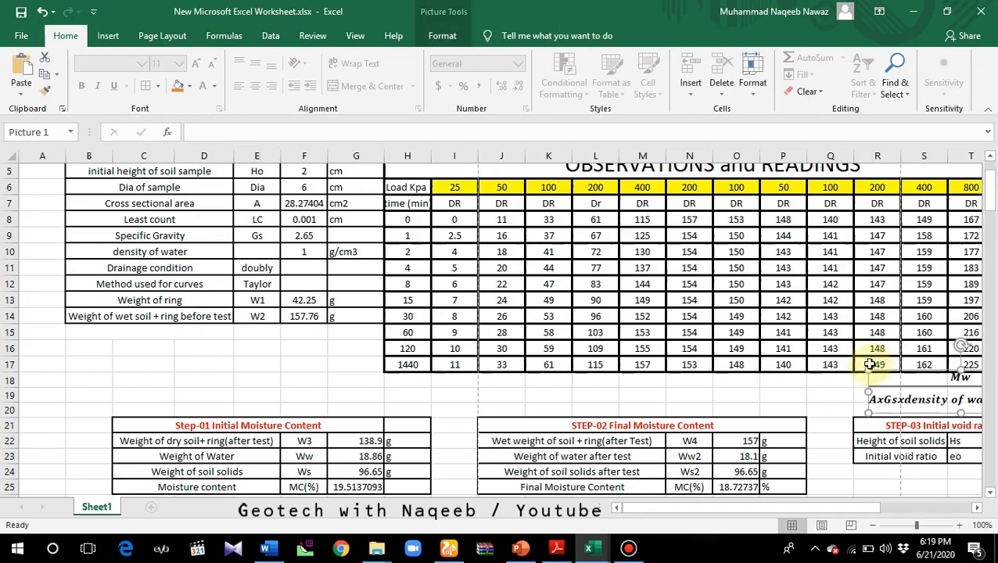
{"action": "left_click", "coordinate": [869, 363]}
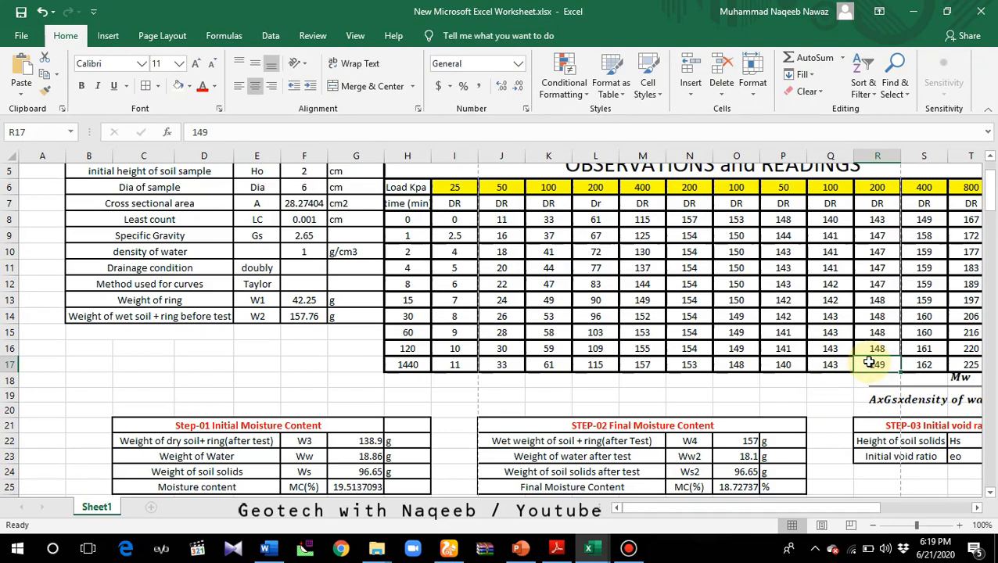
{"action": "scroll", "coordinate": [691, 400], "scroll_direction": "down", "scroll_amount": 6}
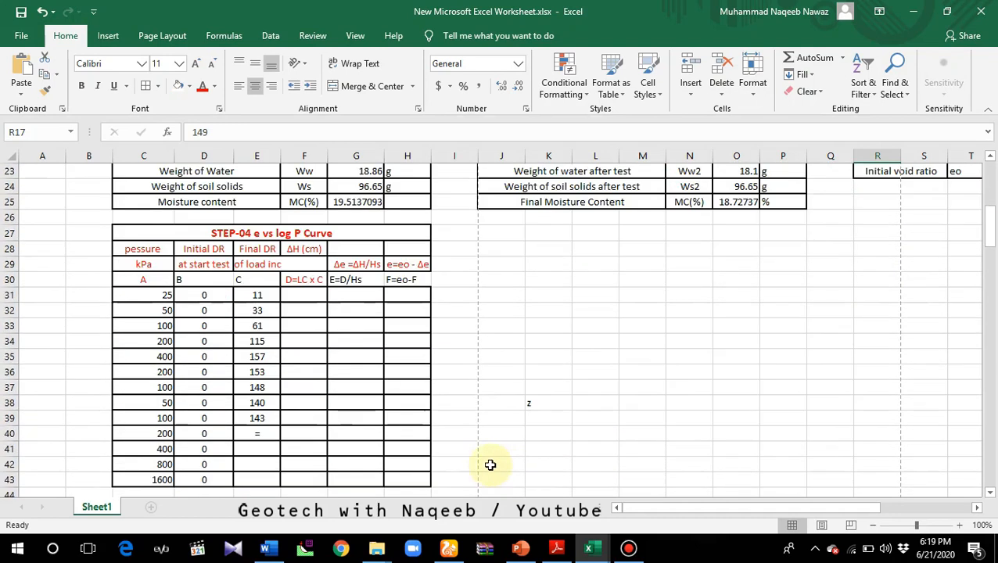
{"action": "left_click", "coordinate": [266, 434]}
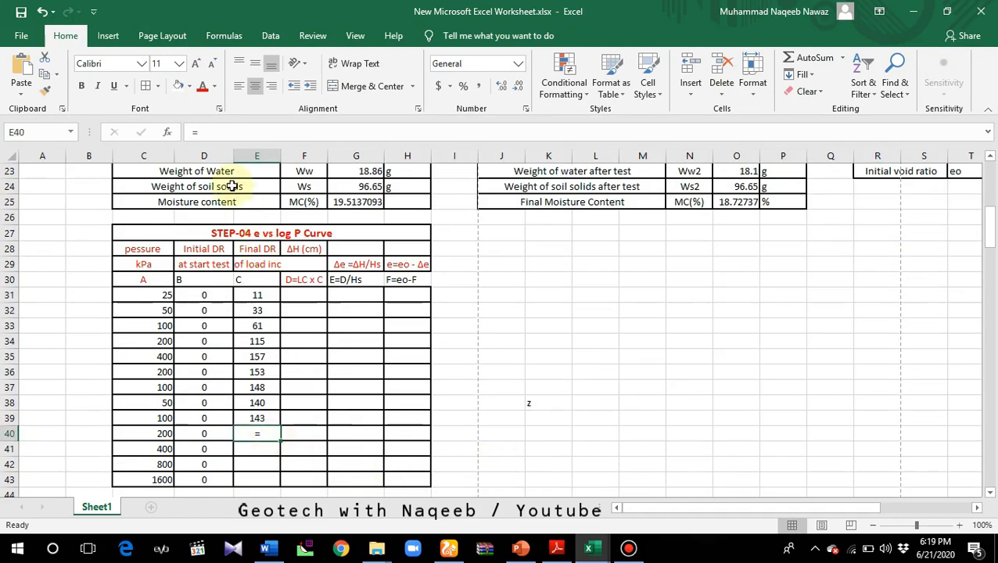
{"action": "left_click", "coordinate": [212, 132]}
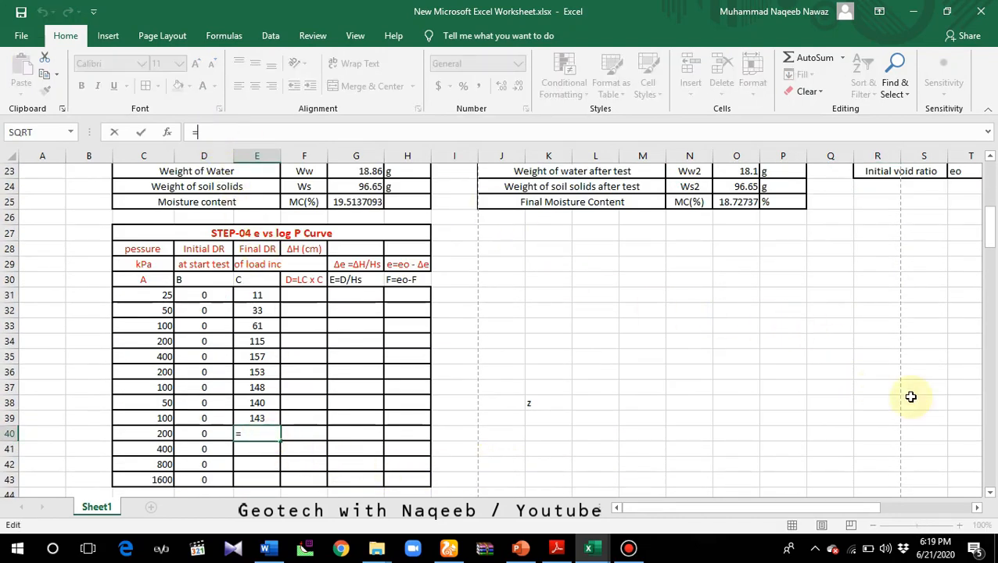
{"action": "left_click_drag", "start_coordinate": [991, 233], "coordinate": [990, 205]}
{"action": "left_click", "coordinate": [872, 251]}
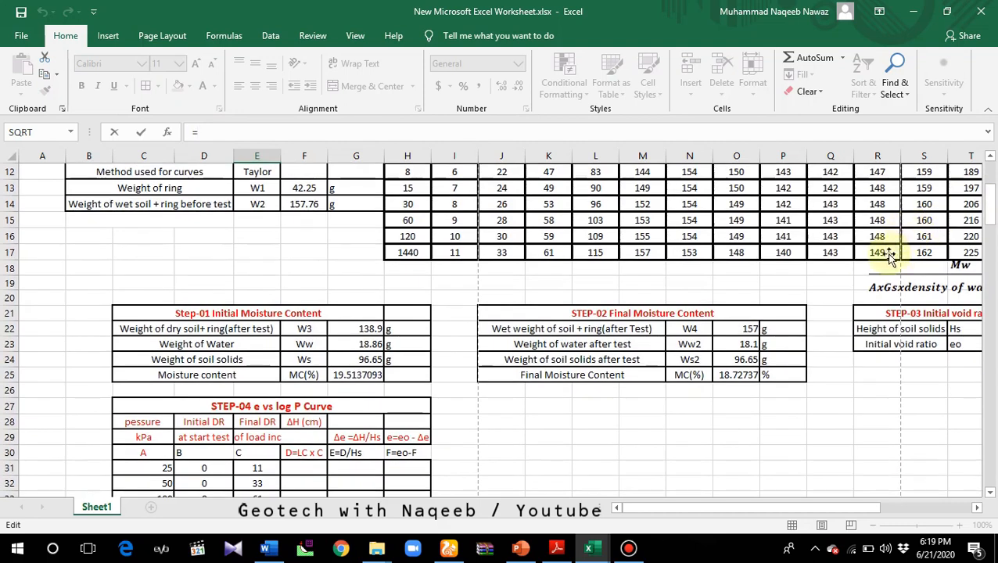
{"action": "key", "text": "Return"}
- Link final reading cell E41 to the 400 kPa reloading value at 1440 minutes in S17
{"action": "type", "text": "="}
{"action": "scroll", "coordinate": [926, 338], "scroll_direction": "up", "scroll_amount": 4}
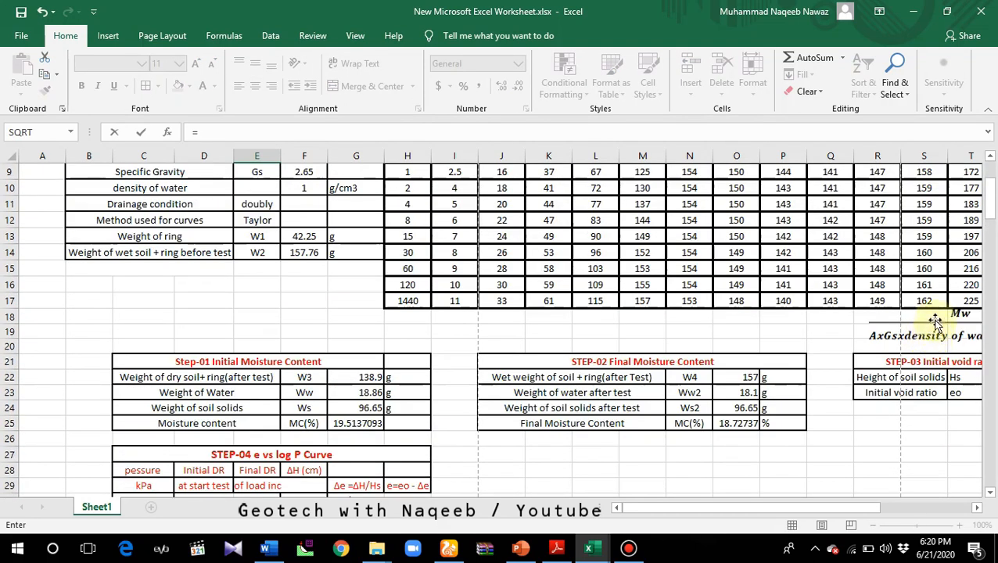
{"action": "left_click", "coordinate": [928, 298]}
{"action": "key", "text": "Return"}
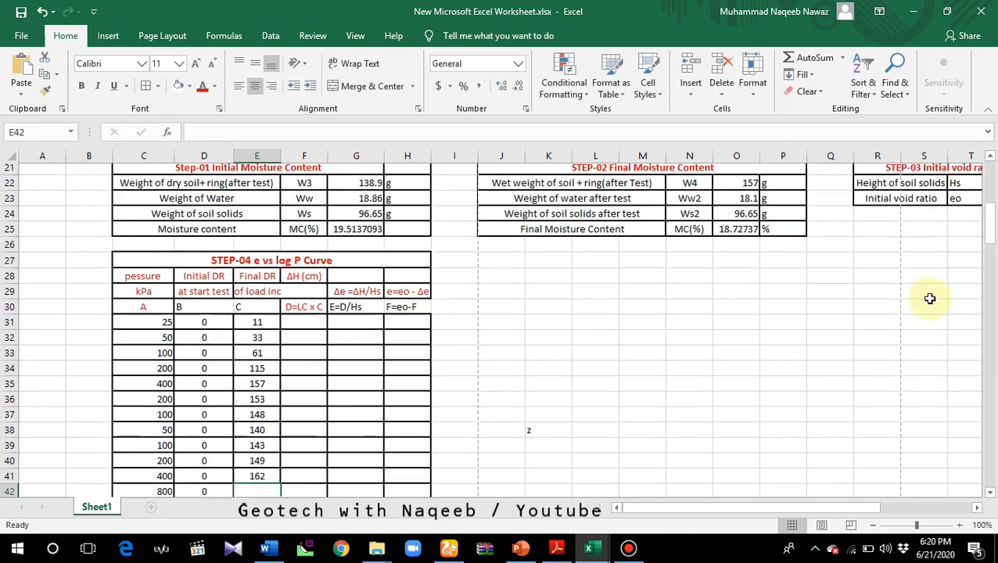
- Link the last final reading cells, E42 and E43, to the 800 and 1600 kPa readings in T17 and U17
{"action": "type", "text": "="}
{"action": "scroll", "coordinate": [944, 327], "scroll_direction": "up", "scroll_amount": 4}
{"action": "left_click_drag", "start_coordinate": [854, 508], "coordinate": [879, 509]}
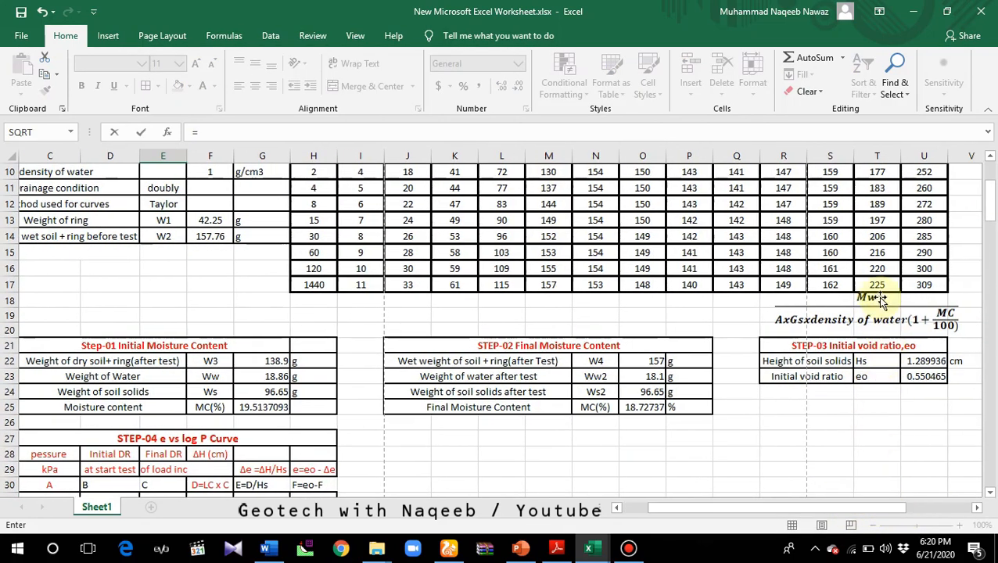
{"action": "left_click", "coordinate": [875, 285]}
{"action": "key", "text": "Return"}
{"action": "type", "text": "="}
{"action": "scroll", "coordinate": [871, 282], "scroll_direction": "up", "scroll_amount": 4}
{"action": "left_click", "coordinate": [926, 268]}
{"action": "key", "text": "Return"}
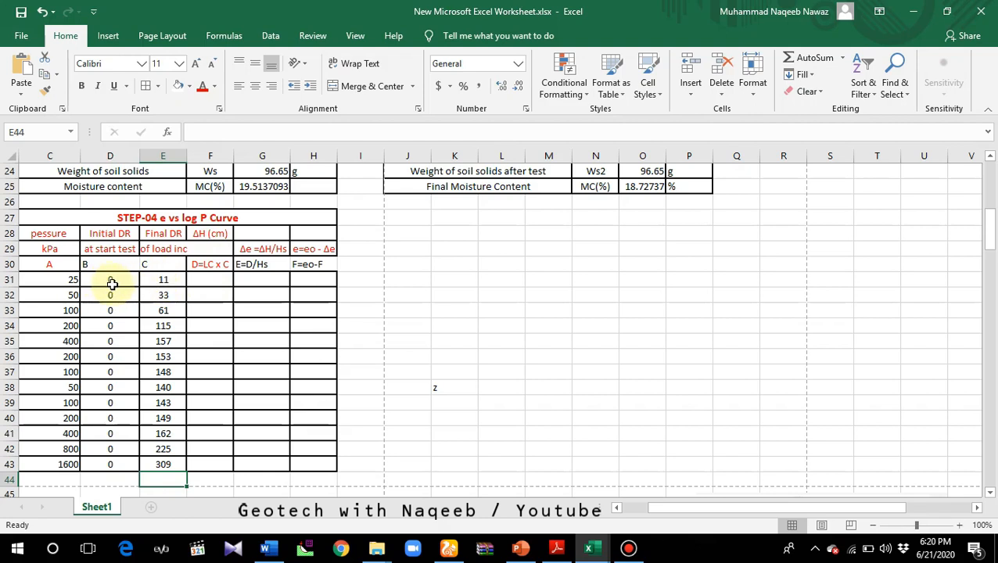
- Start the ΔH formula in F31 as the final reading E31 multiplied by the least count in F8
{"action": "left_click", "coordinate": [202, 279]}
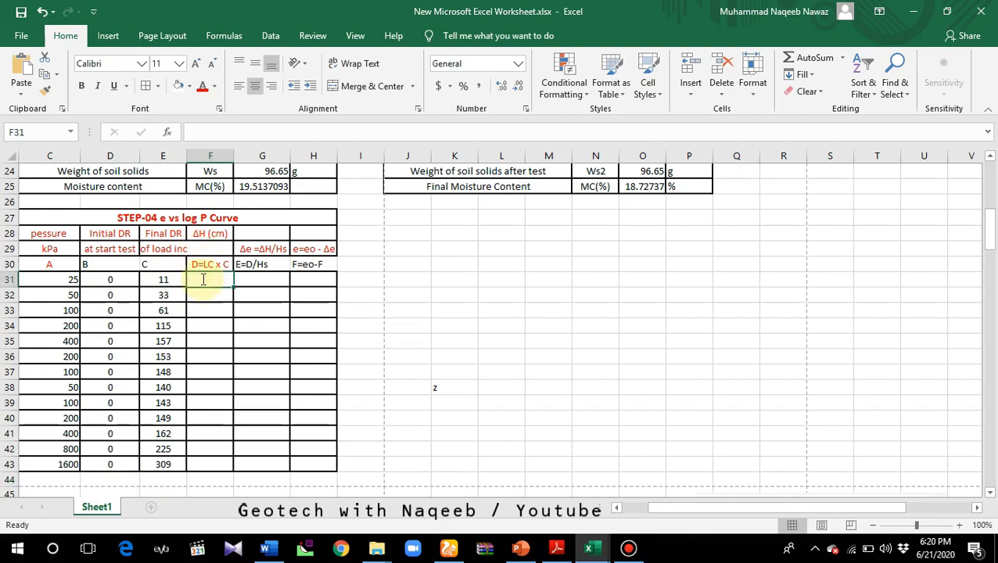
{"action": "type", "text": "="}
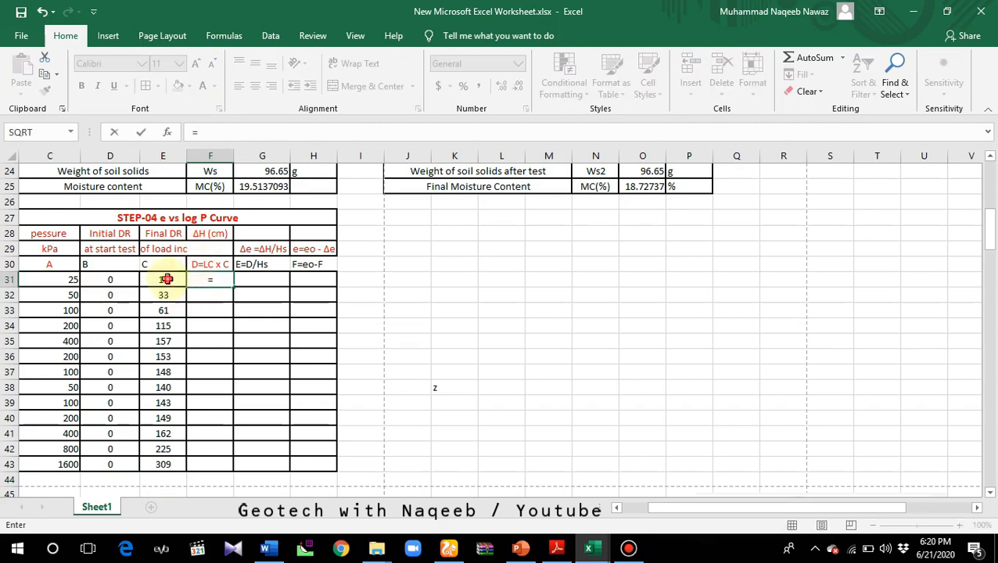
{"action": "left_click", "coordinate": [167, 279]}
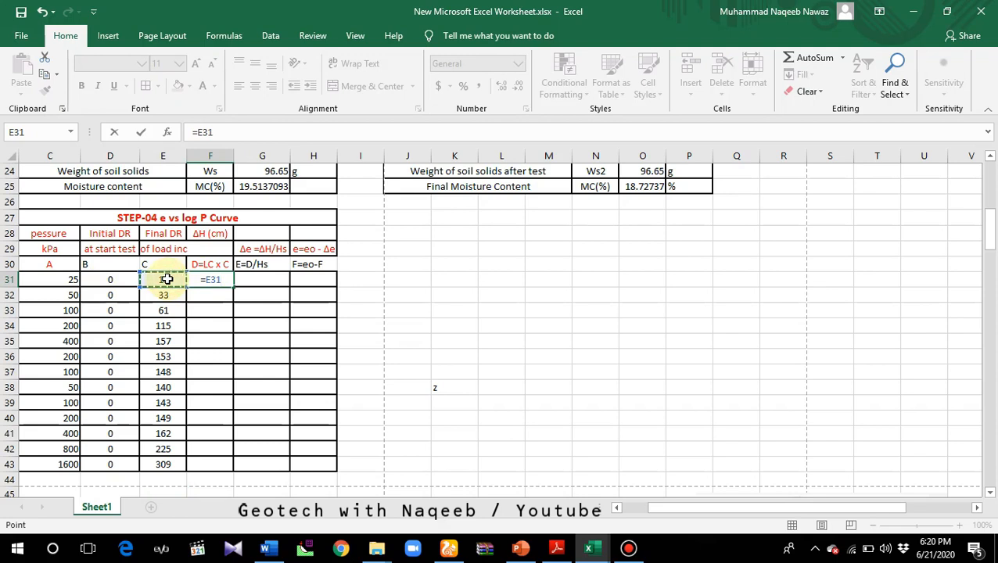
{"action": "type", "text": "*"}
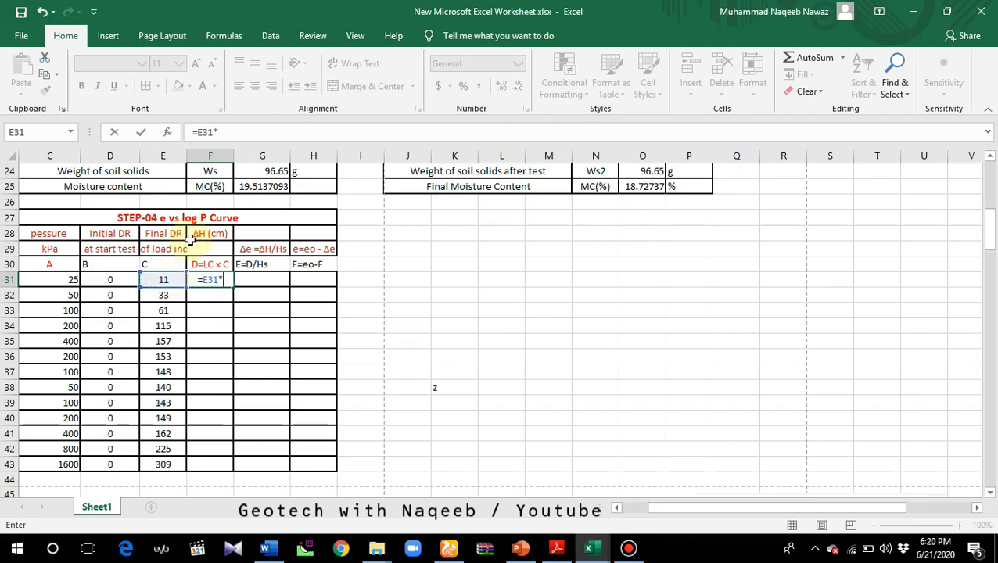
{"action": "scroll", "coordinate": [169, 258], "scroll_direction": "up", "scroll_amount": 4}
{"action": "scroll", "coordinate": [172, 257], "scroll_direction": "up", "scroll_amount": 2}
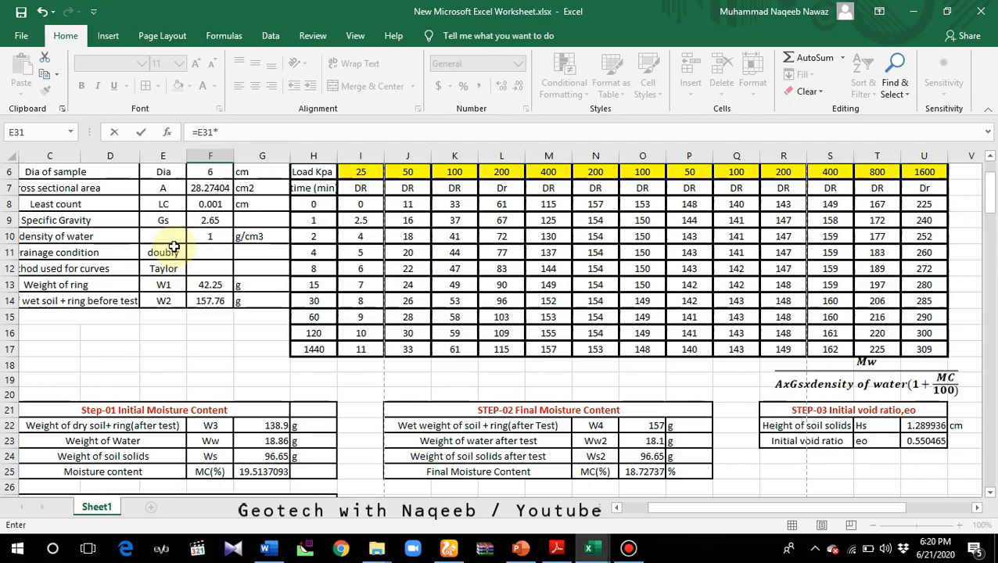
{"action": "left_click", "coordinate": [200, 204]}
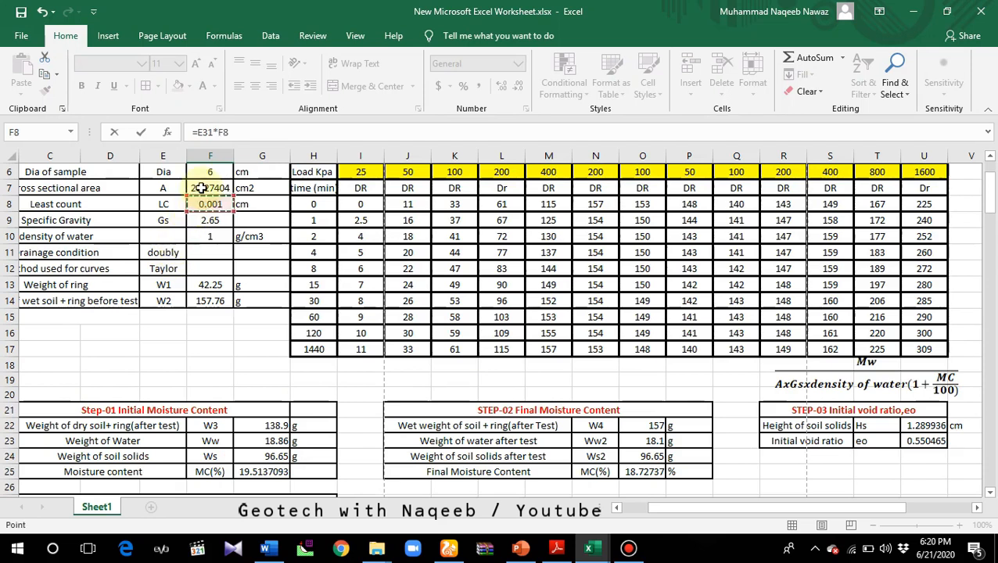
- Complete the ΔH formula in F31 as =(E31*F$8)-D31, locking the least count row and subtracting the initial reading
{"action": "left_click", "coordinate": [223, 132]}
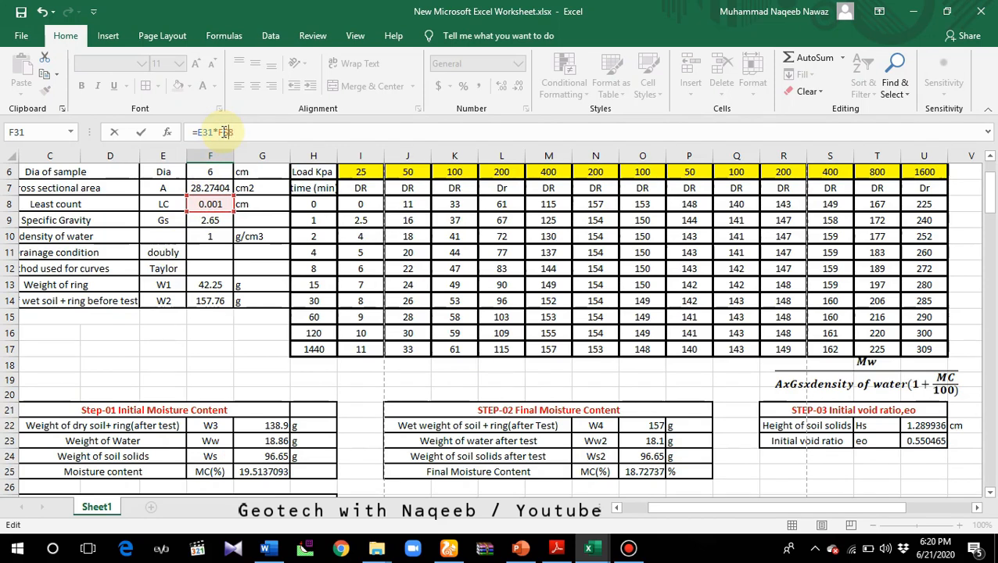
{"action": "type", "text": "$8"}
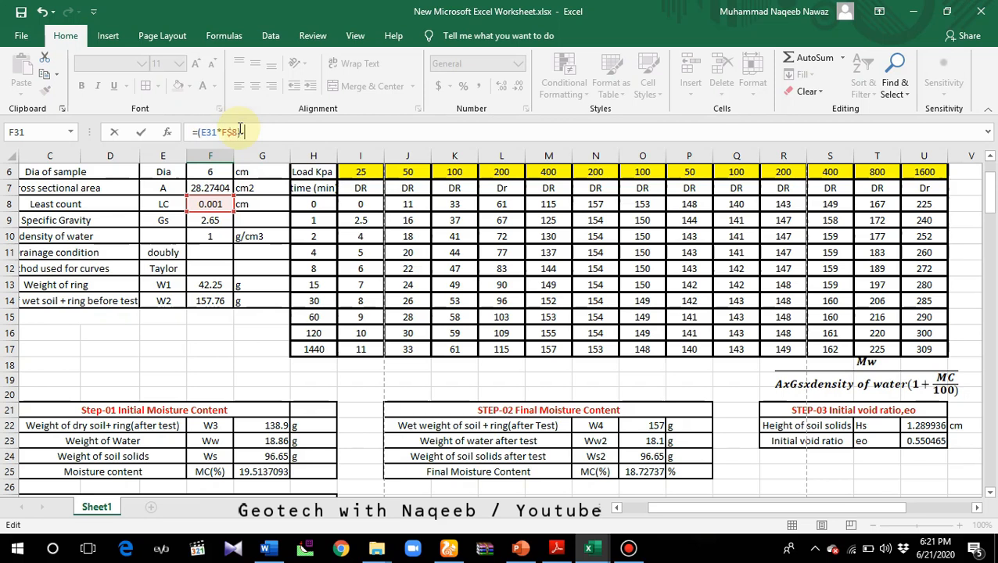
{"action": "type", "text": "-"}
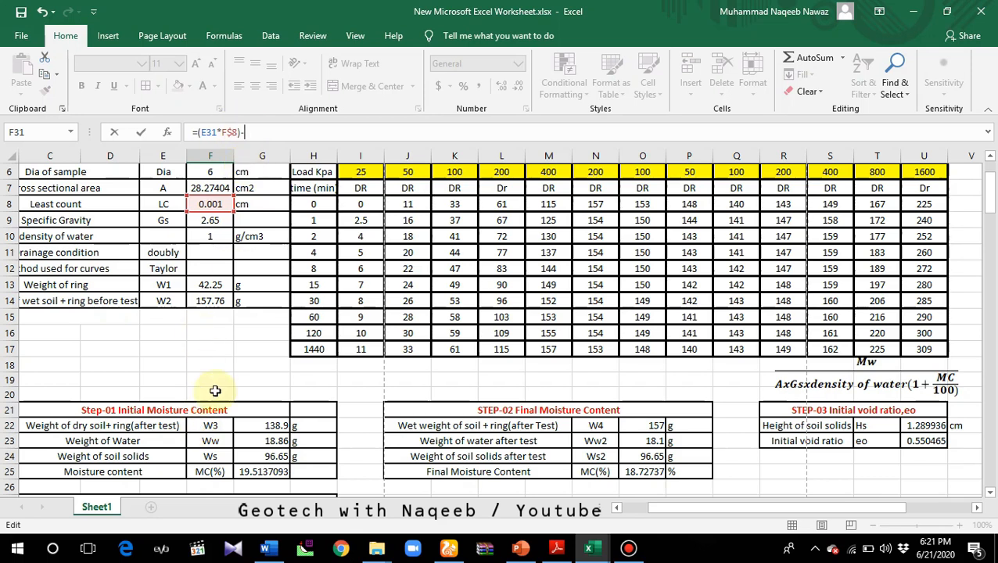
{"action": "left_click_drag", "start_coordinate": [989, 200], "coordinate": [989, 206]}
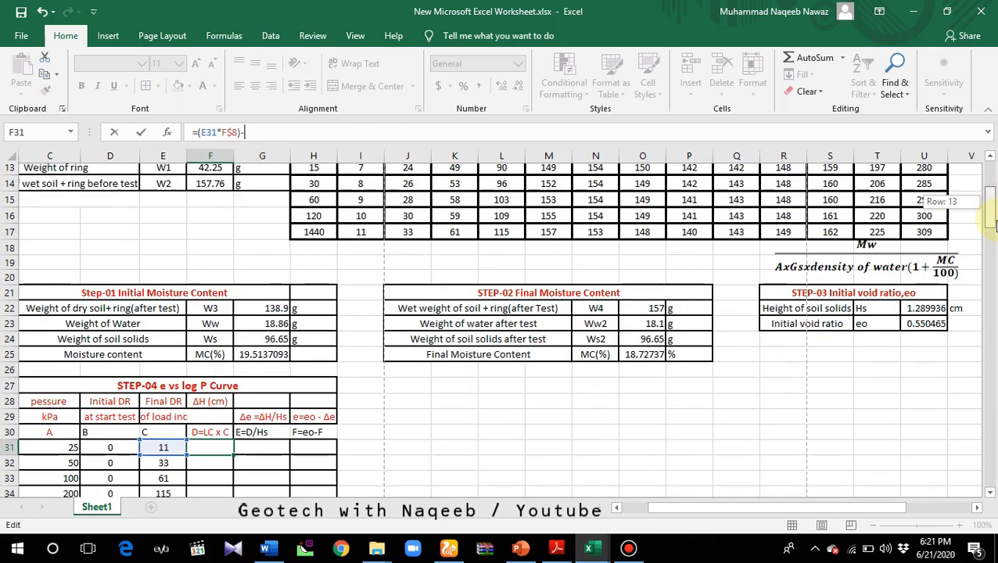
{"action": "left_click", "coordinate": [116, 419]}
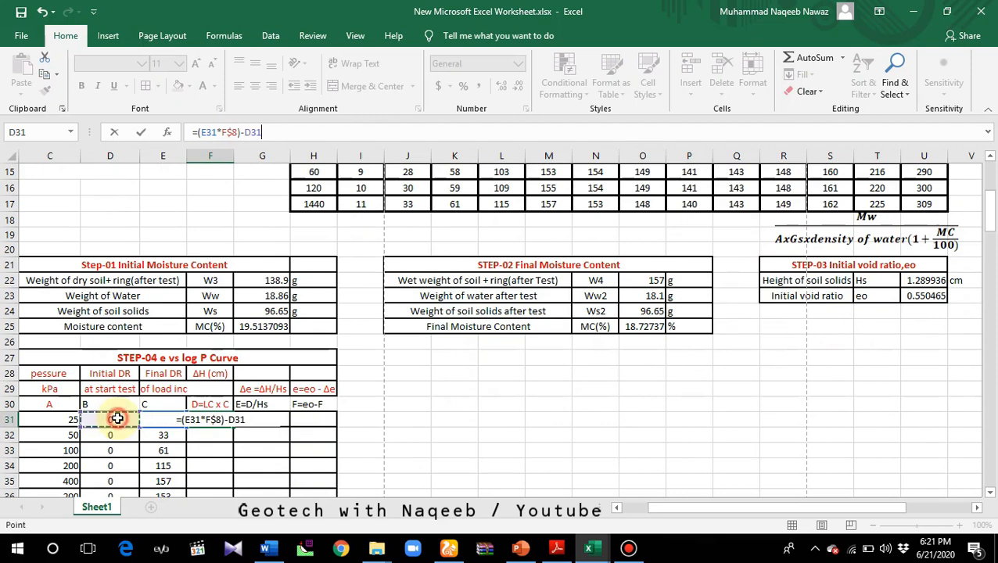
{"action": "key", "text": "Return"}
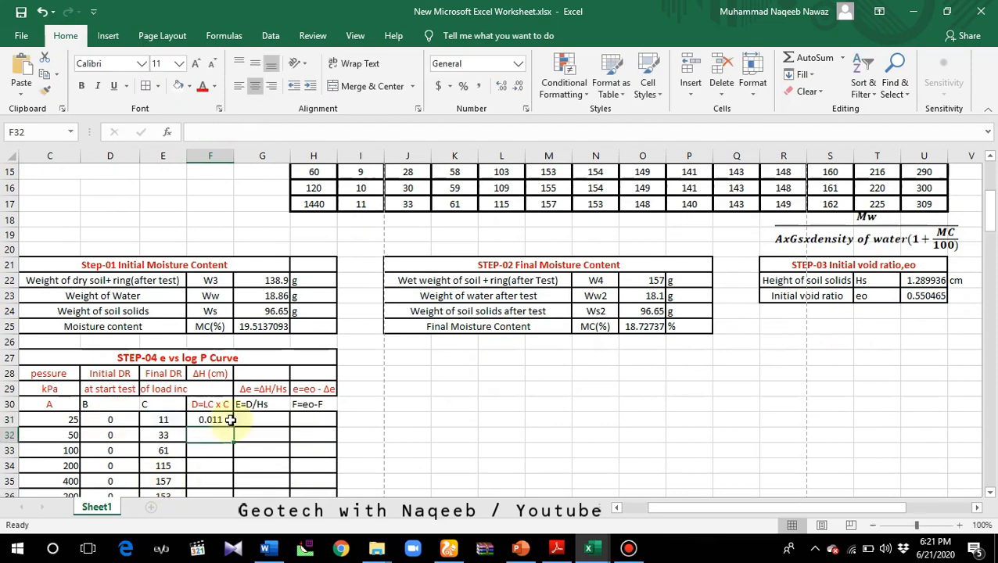
- Copy the ΔH formula from F31 down through F43 for all pressures
{"action": "scroll", "coordinate": [214, 423], "scroll_direction": "down", "scroll_amount": 2}
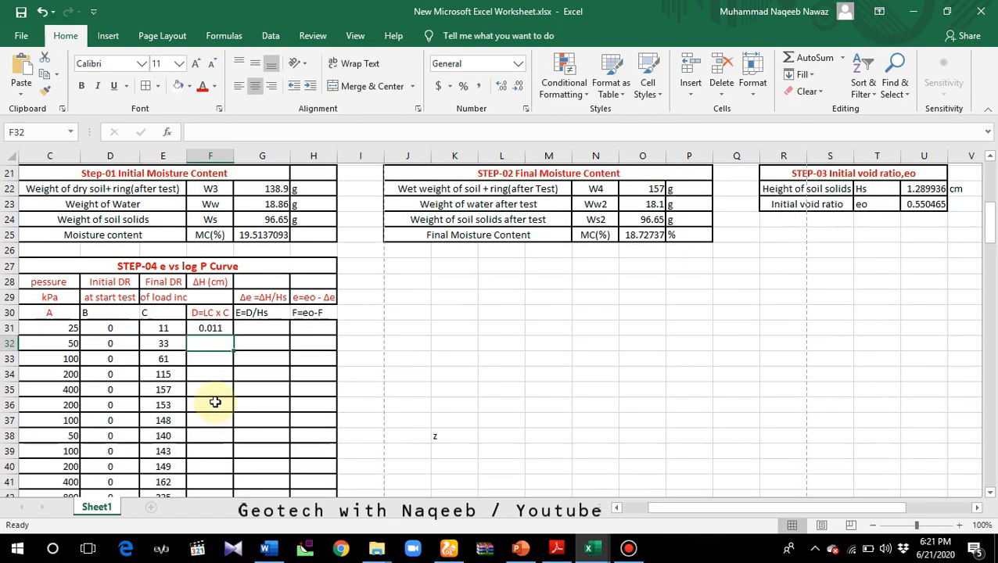
{"action": "left_click", "coordinate": [213, 326]}
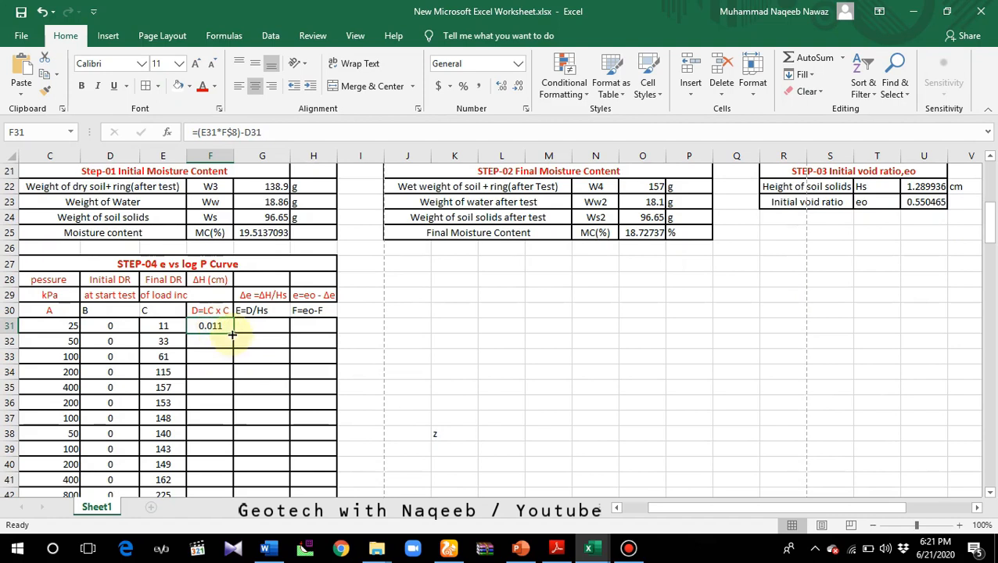
{"action": "left_click_drag", "start_coordinate": [231, 333], "coordinate": [218, 469]}
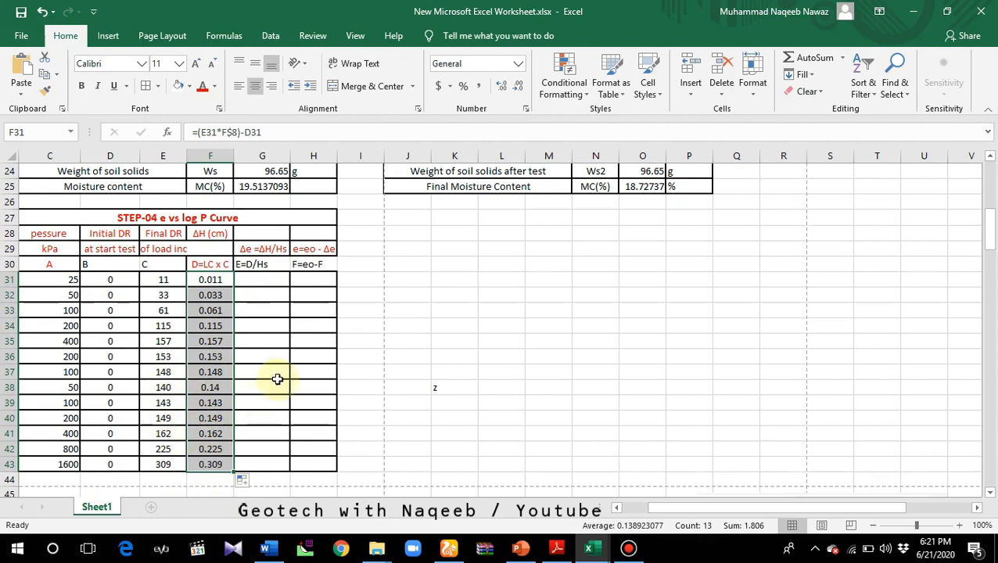
{"action": "left_click", "coordinate": [393, 337]}
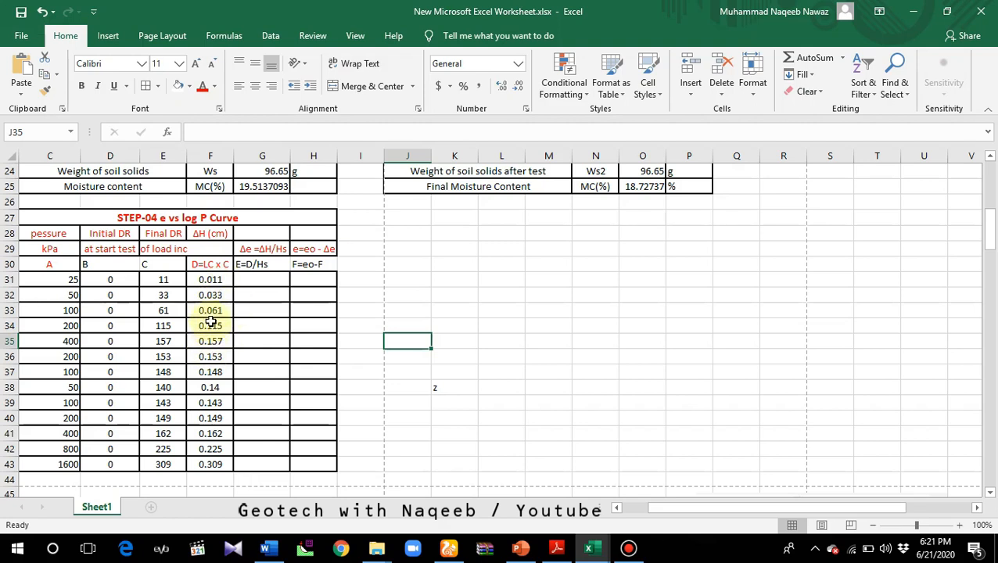
{"action": "scroll", "coordinate": [211, 322], "scroll_direction": "up", "scroll_amount": 7}
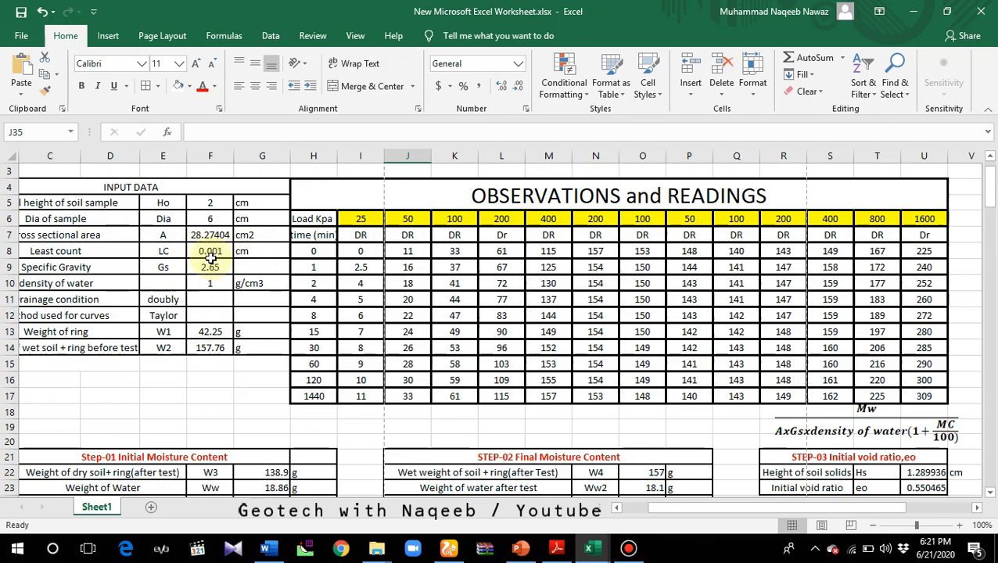
{"action": "scroll", "coordinate": [207, 258], "scroll_direction": "down", "scroll_amount": 7}
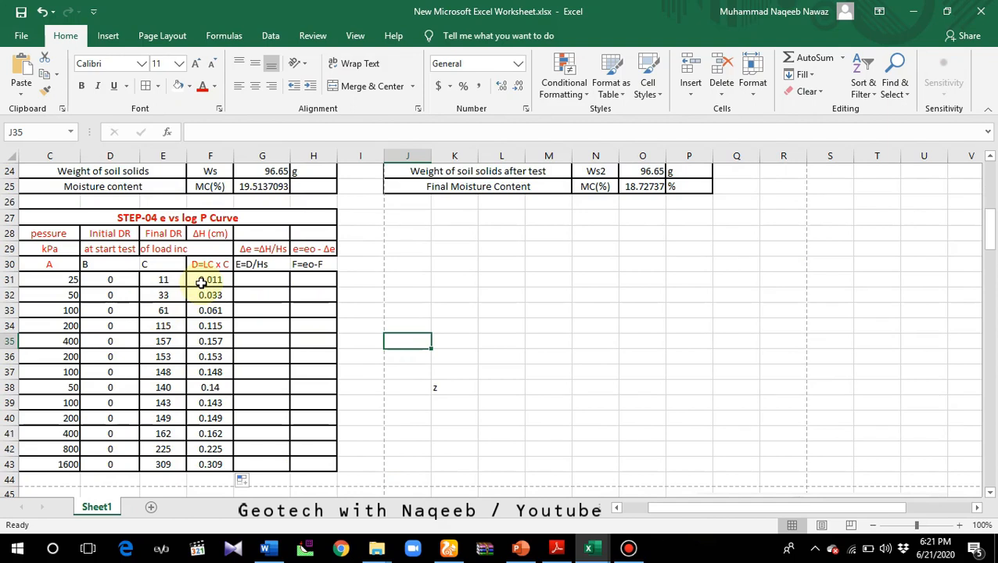
- Calculate Δe in G31 with =F31/U$22, dividing ΔH by the height of soil solids, and fill it down to G43
{"action": "left_click", "coordinate": [252, 279]}
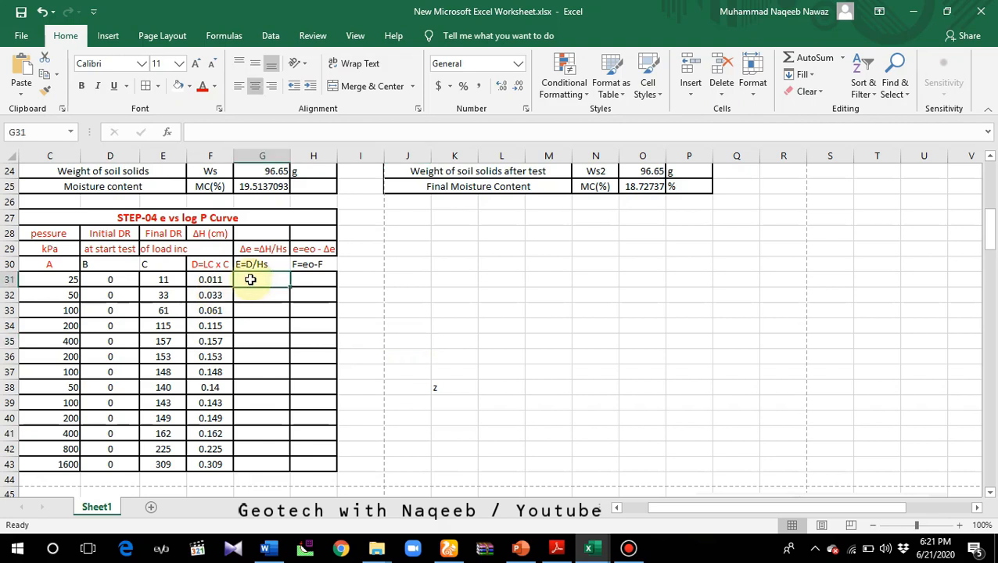
{"action": "type", "text": "="}
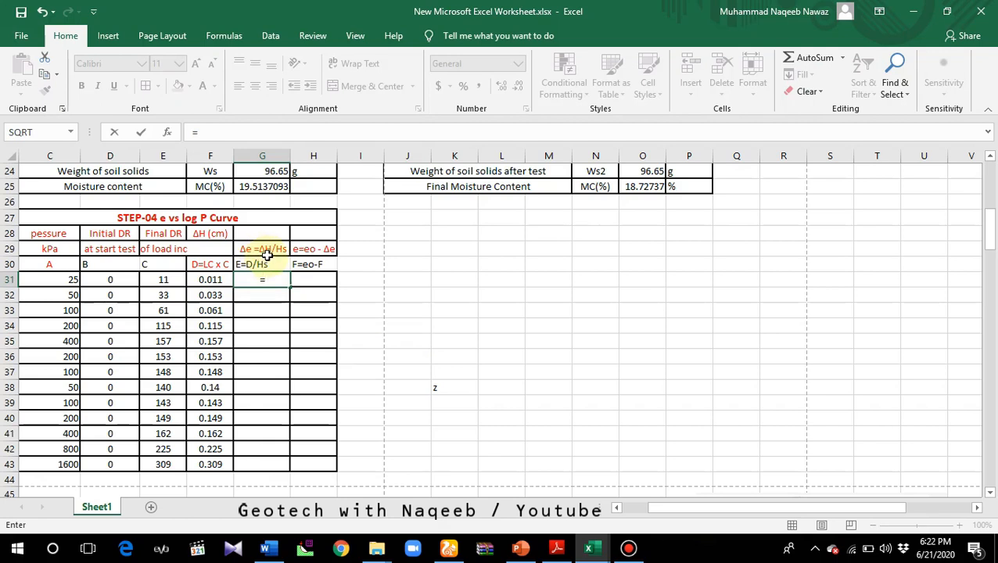
{"action": "left_click", "coordinate": [213, 281]}
{"action": "type", "text": "/"}
{"action": "scroll", "coordinate": [672, 375], "scroll_direction": "up", "scroll_amount": 3}
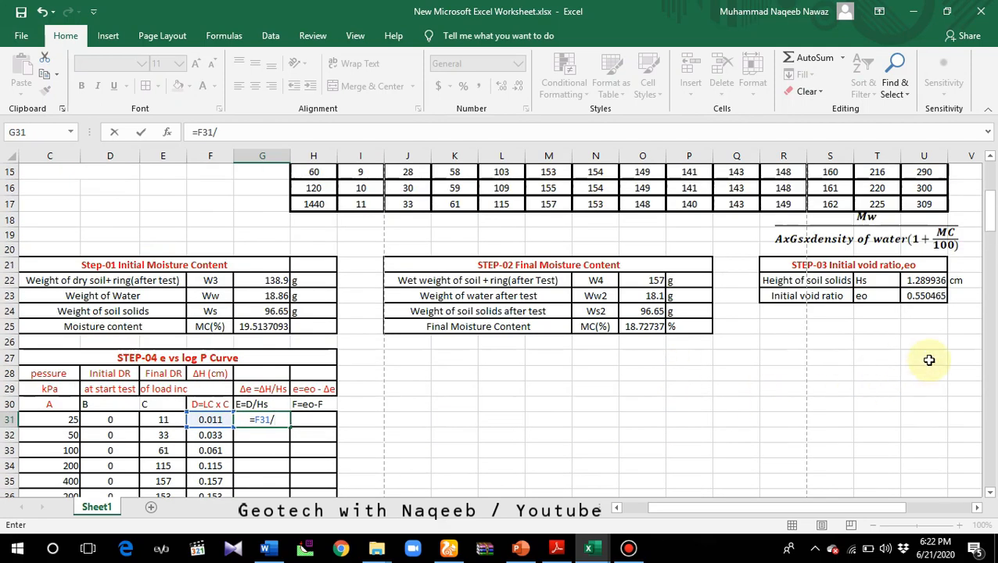
{"action": "left_click", "coordinate": [924, 284]}
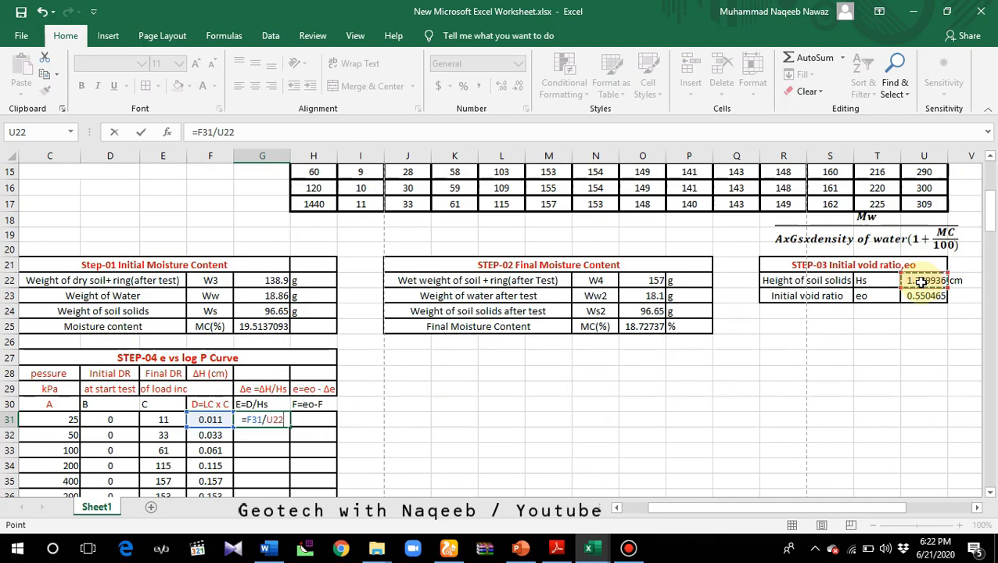
{"action": "left_click", "coordinate": [223, 132]}
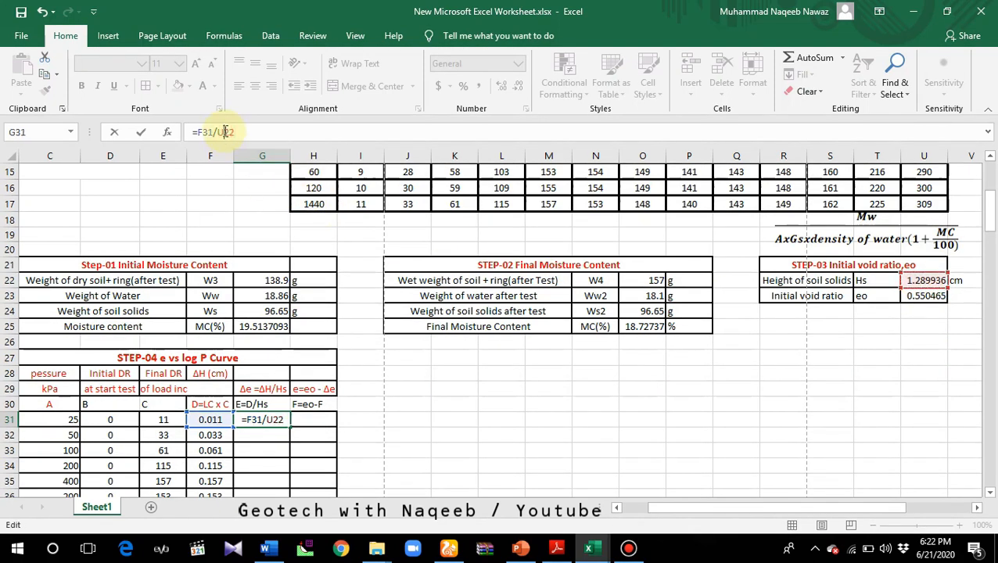
{"action": "type", "text": "$"}
{"action": "key", "text": "Return"}
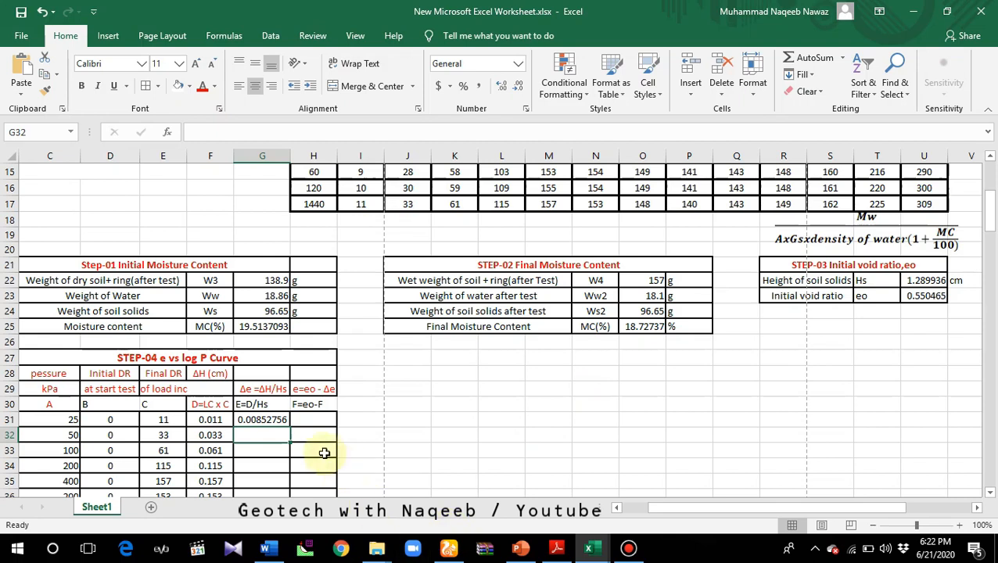
{"action": "left_click", "coordinate": [269, 419]}
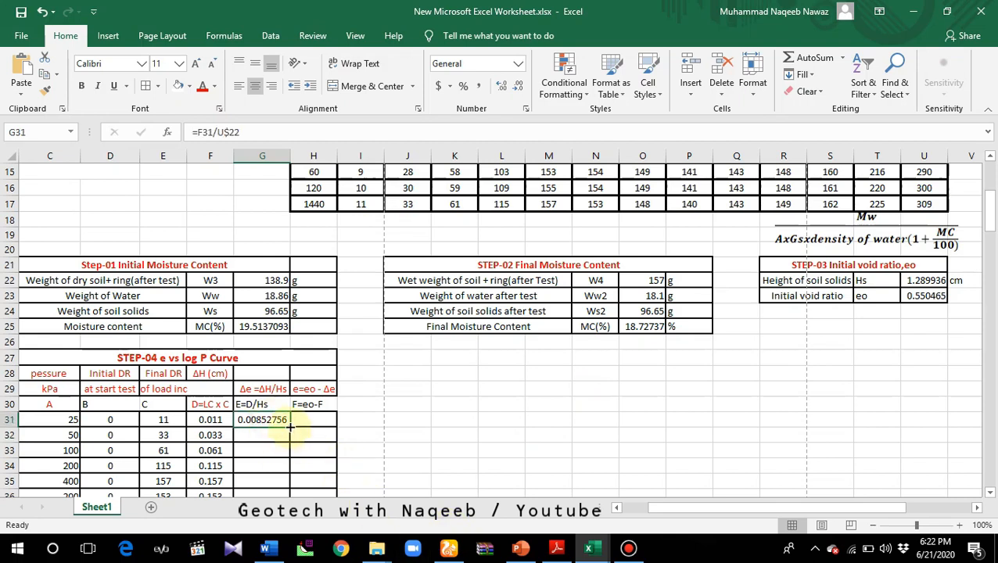
{"action": "left_click_drag", "start_coordinate": [289, 424], "coordinate": [277, 467]}
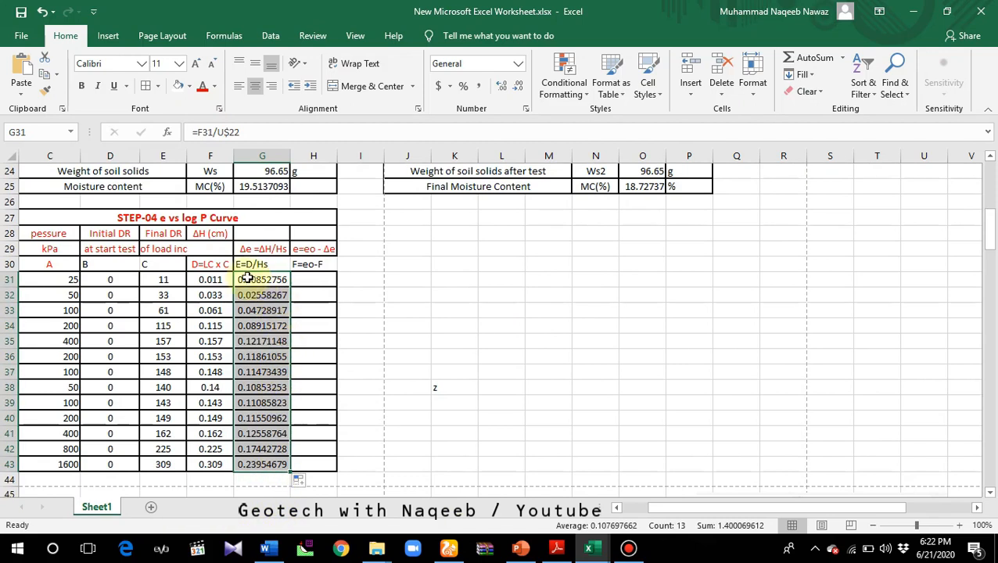
- Calculate the void ratio in H31 with =U$23-G31, subtracting Δe from the initial void ratio
{"action": "left_click", "coordinate": [310, 278]}
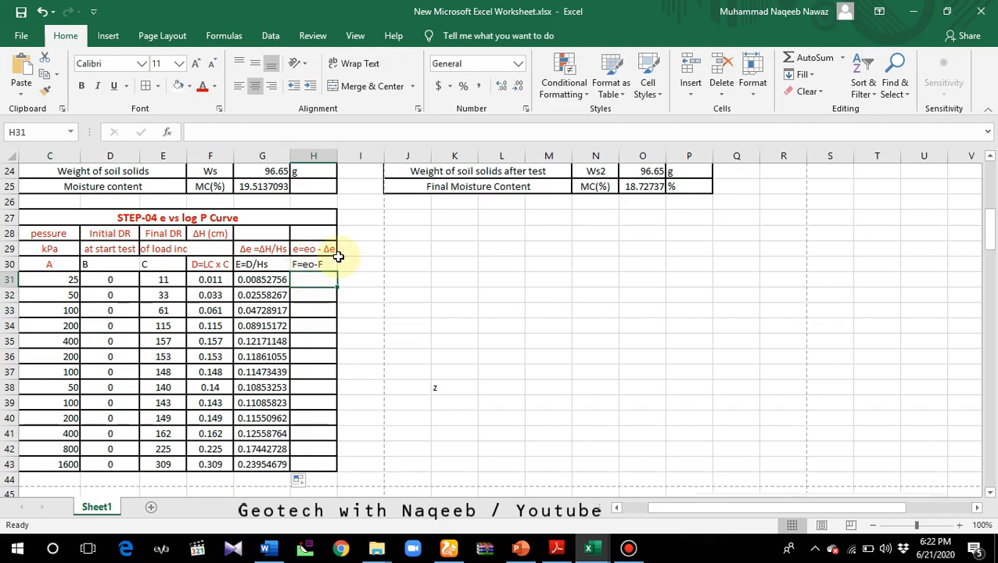
{"action": "double_click", "coordinate": [325, 278]}
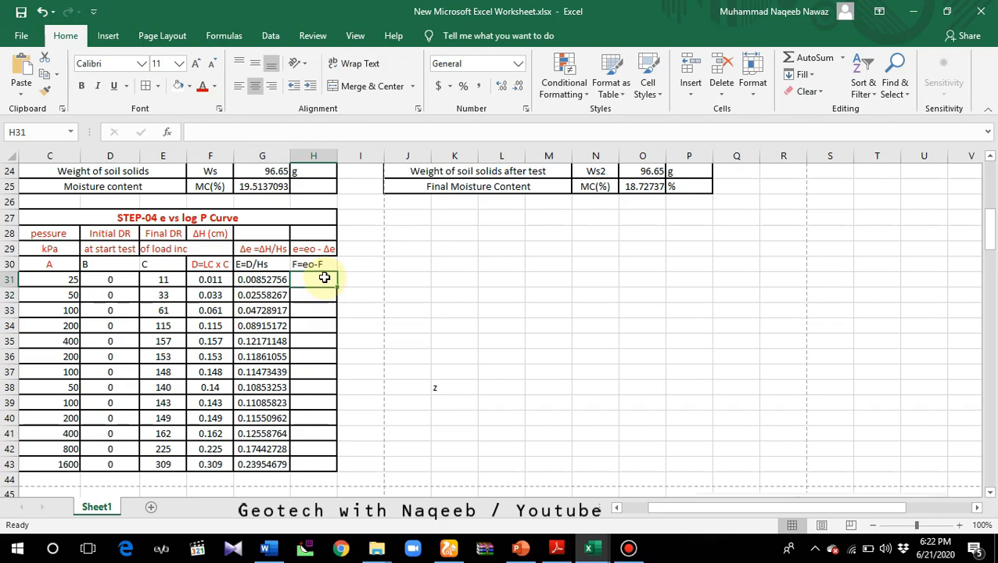
{"action": "type", "text": "="}
{"action": "scroll", "coordinate": [634, 323], "scroll_direction": "up", "scroll_amount": 2}
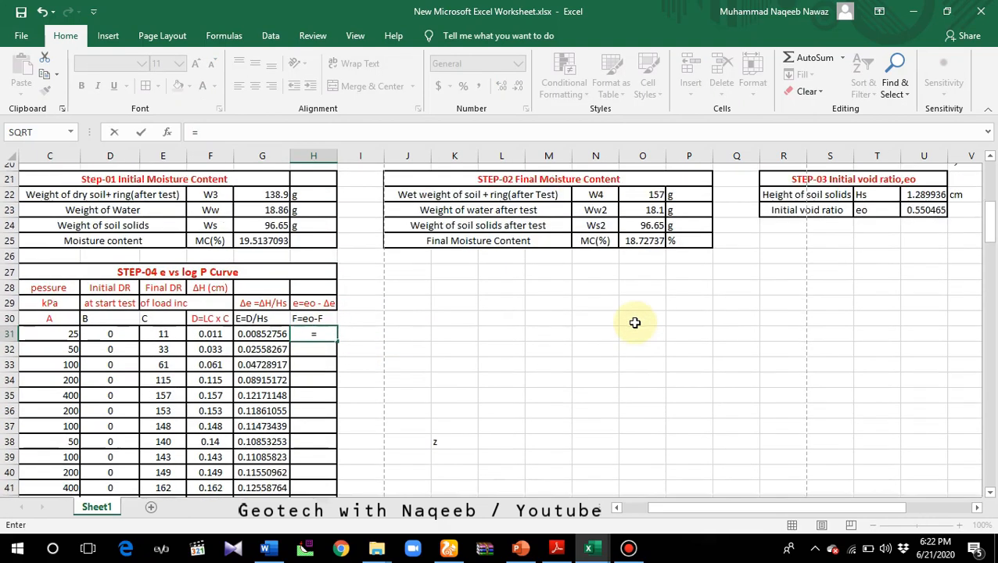
{"action": "left_click", "coordinate": [922, 247]}
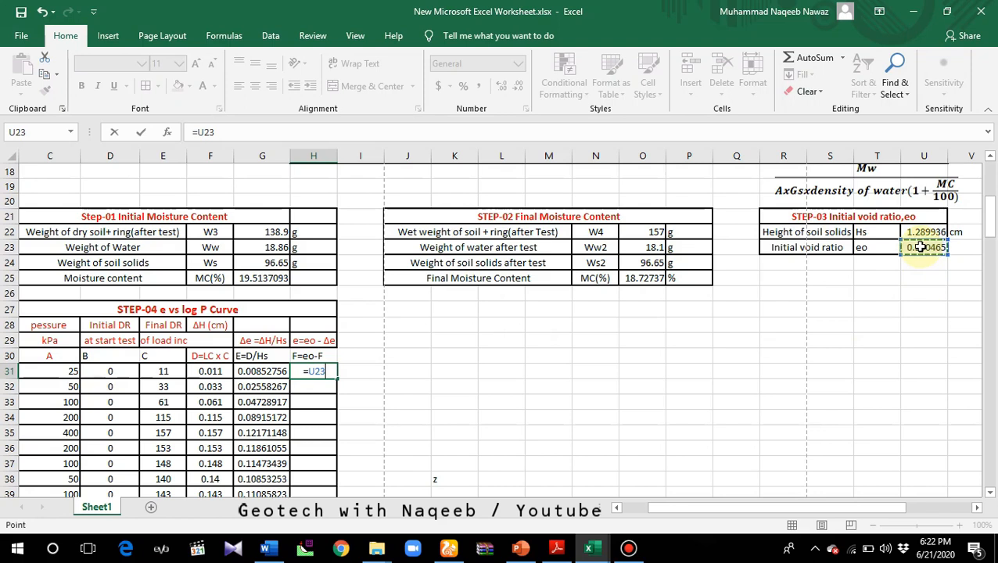
{"action": "left_click", "coordinate": [205, 132]}
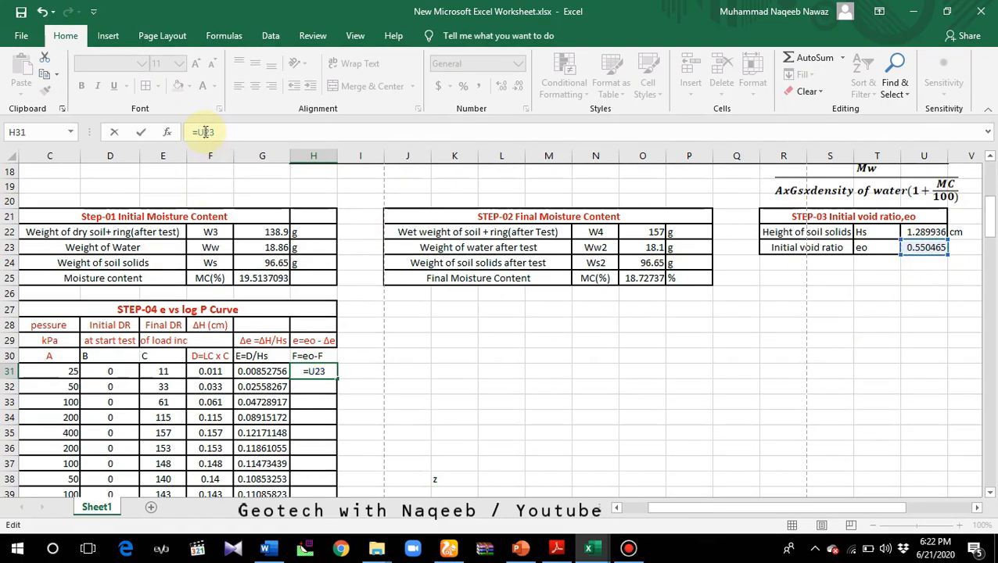
{"action": "type", "text": "$23-"}
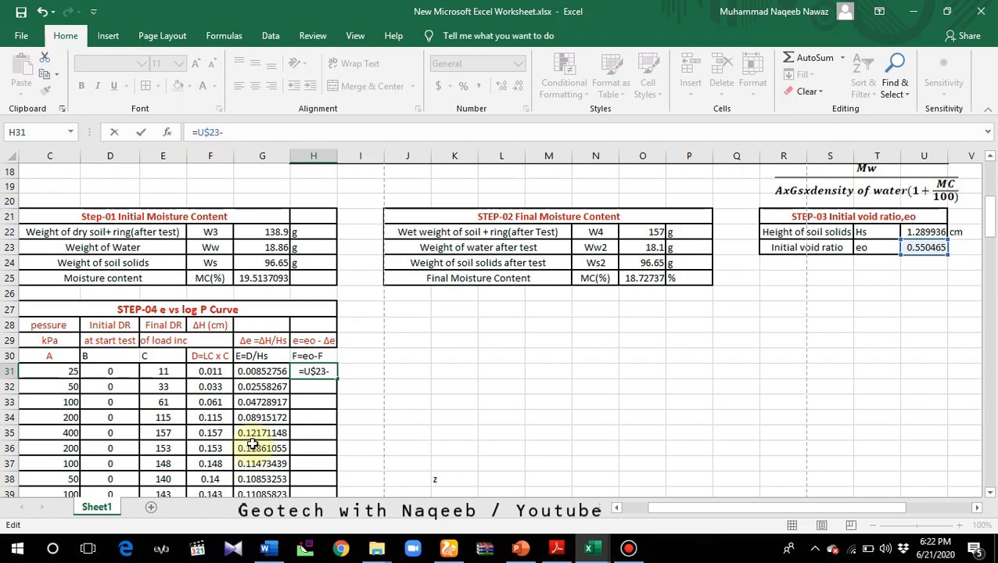
{"action": "left_click", "coordinate": [262, 372]}
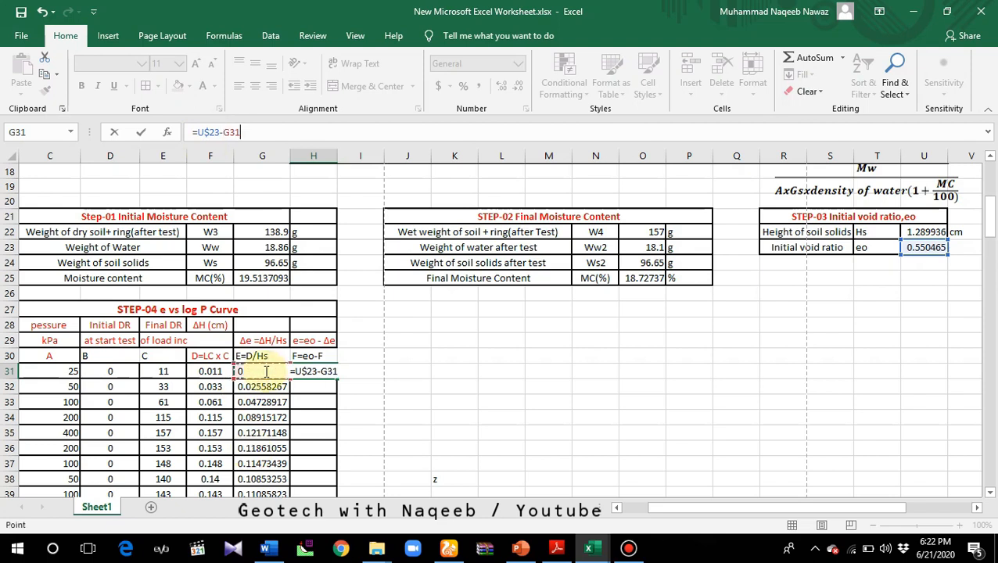
{"action": "key", "text": "Return"}
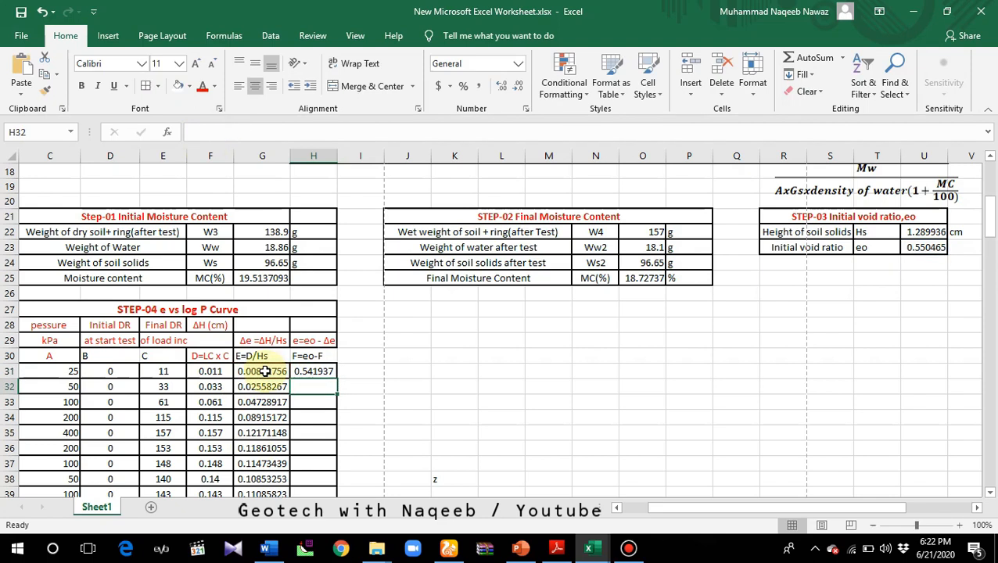
- Copy the void ratio formula from H31 down through H43
{"action": "left_click", "coordinate": [315, 376]}
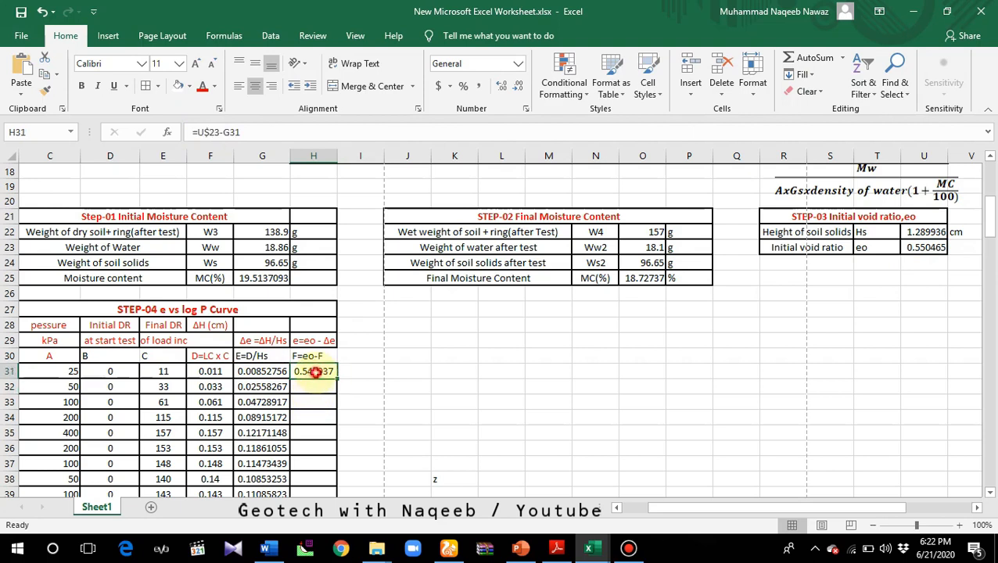
{"action": "left_click_drag", "start_coordinate": [335, 377], "coordinate": [326, 472]}
{"action": "left_click_drag", "start_coordinate": [659, 507], "coordinate": [630, 507]}
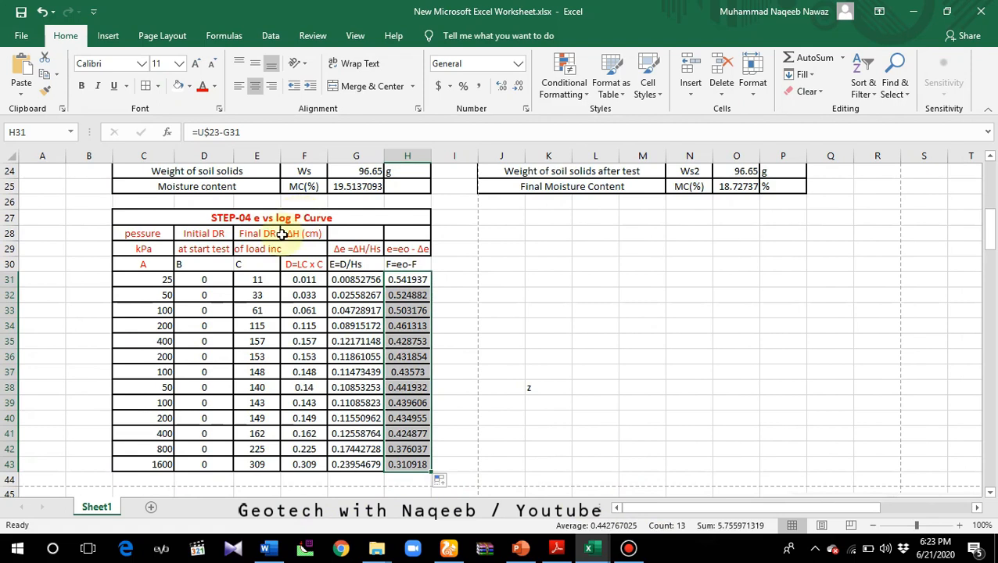
{"action": "left_click", "coordinate": [631, 329]}
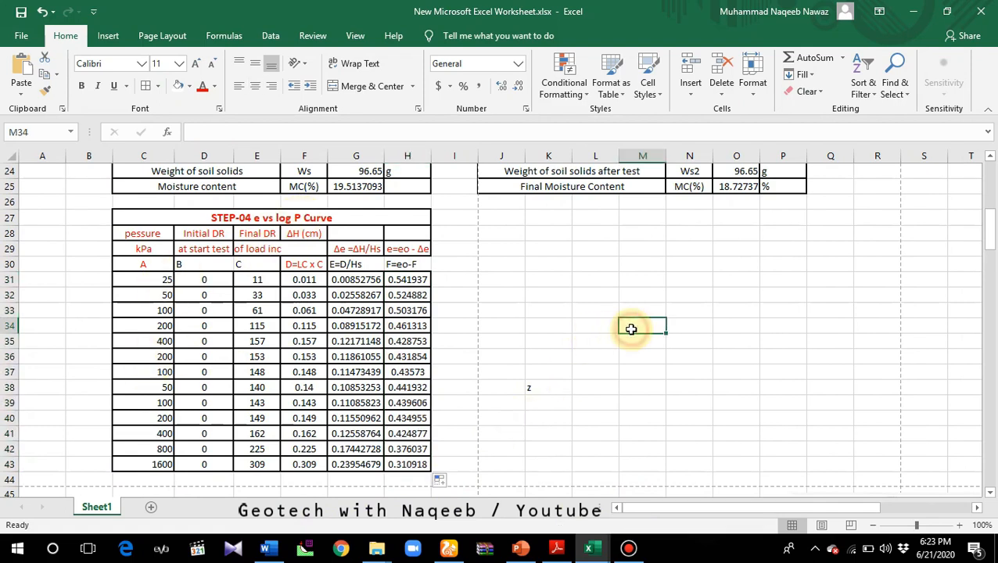
- Insert a blank scatter chart with smooth lines and markers and place it beside the e vs log P table
{"action": "scroll", "coordinate": [619, 337], "scroll_direction": "up", "scroll_amount": 3}
{"action": "scroll", "coordinate": [619, 339], "scroll_direction": "down", "scroll_amount": 3}
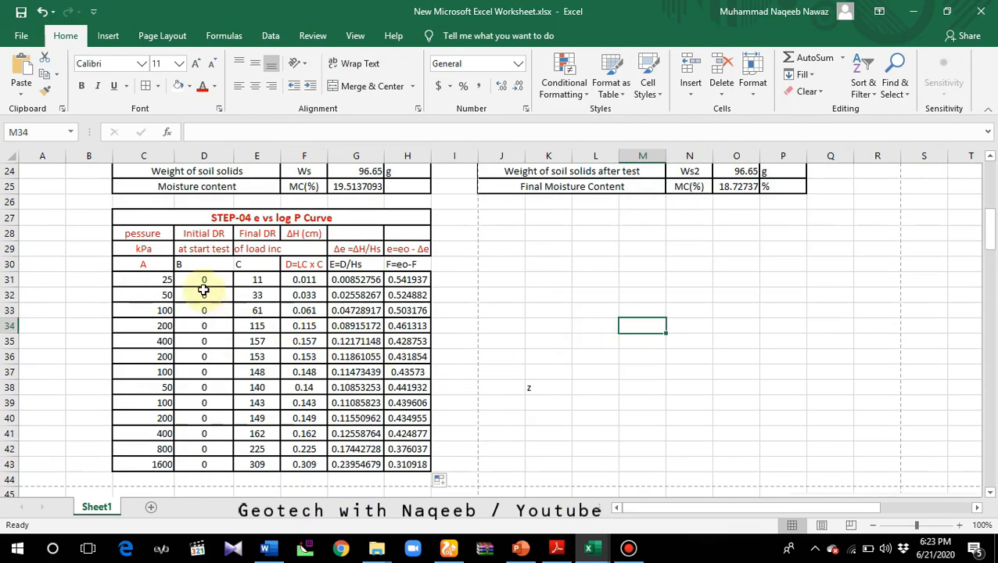
{"action": "scroll", "coordinate": [281, 370], "scroll_direction": "up", "scroll_amount": 8}
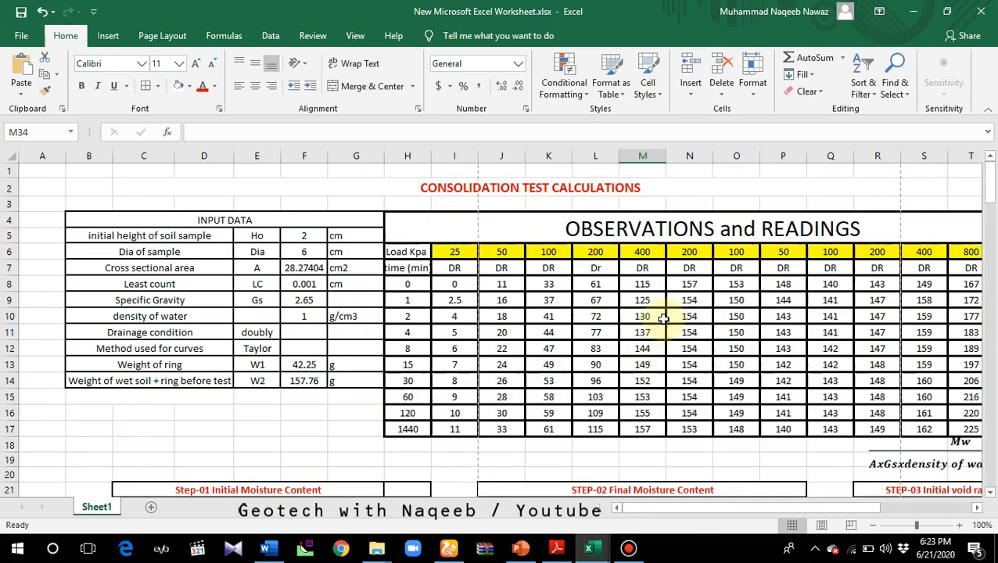
{"action": "scroll", "coordinate": [660, 333], "scroll_direction": "down", "scroll_amount": 7}
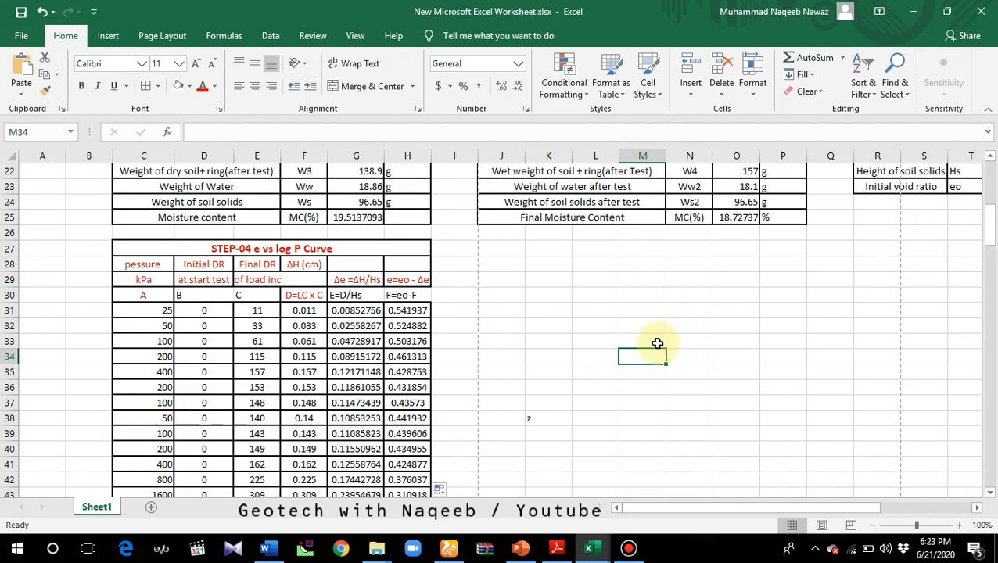
{"action": "left_click", "coordinate": [117, 36]}
{"action": "left_click", "coordinate": [476, 94]}
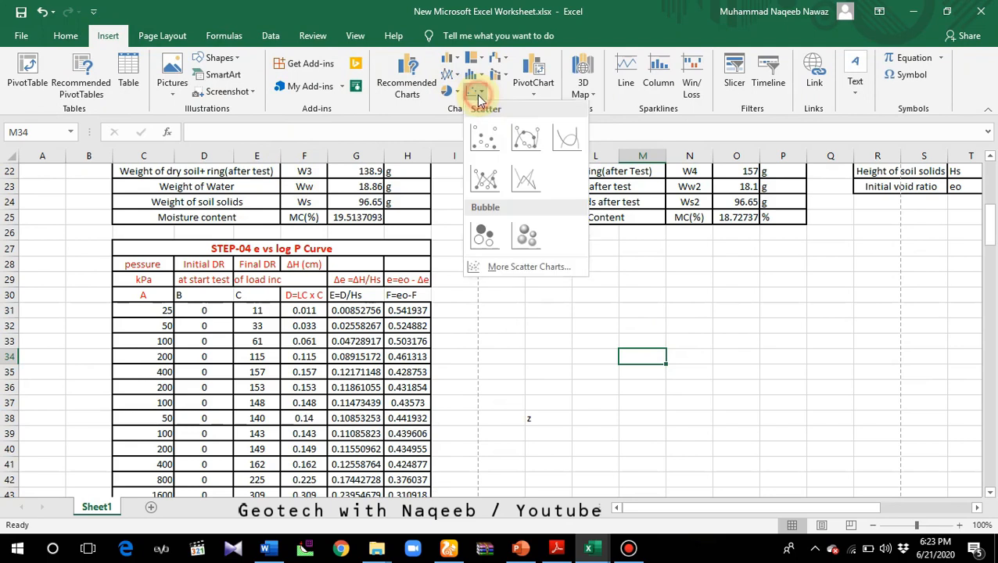
{"action": "left_click", "coordinate": [531, 149]}
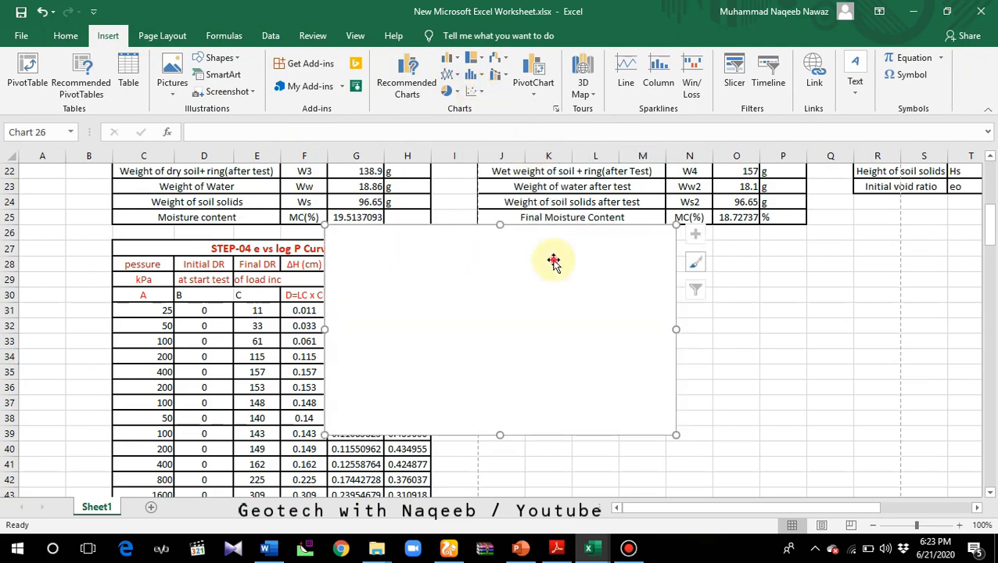
{"action": "left_click_drag", "start_coordinate": [549, 260], "coordinate": [701, 307]}
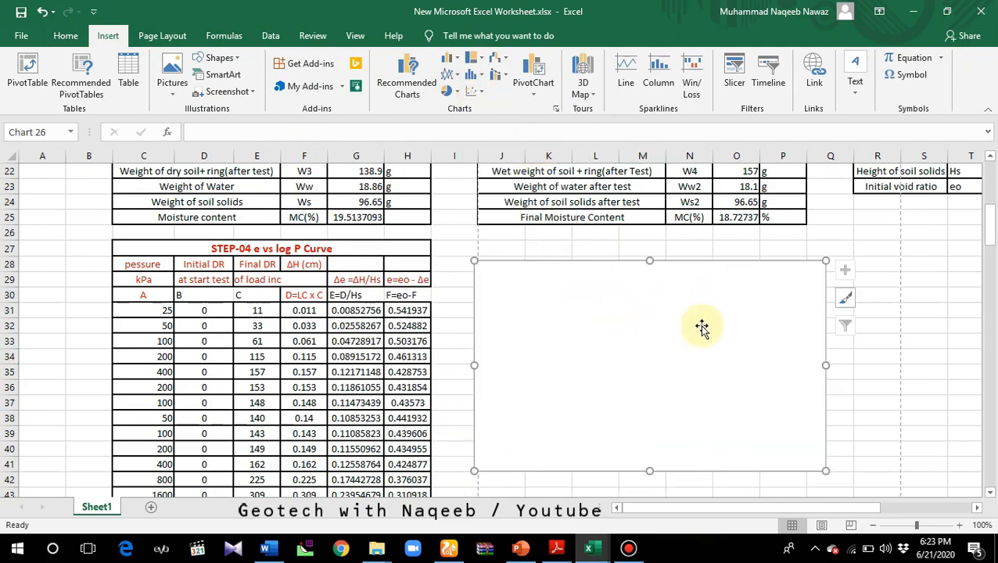
- Open the blank chart's data source settings and start adding a new data series
{"action": "right_click", "coordinate": [691, 354]}
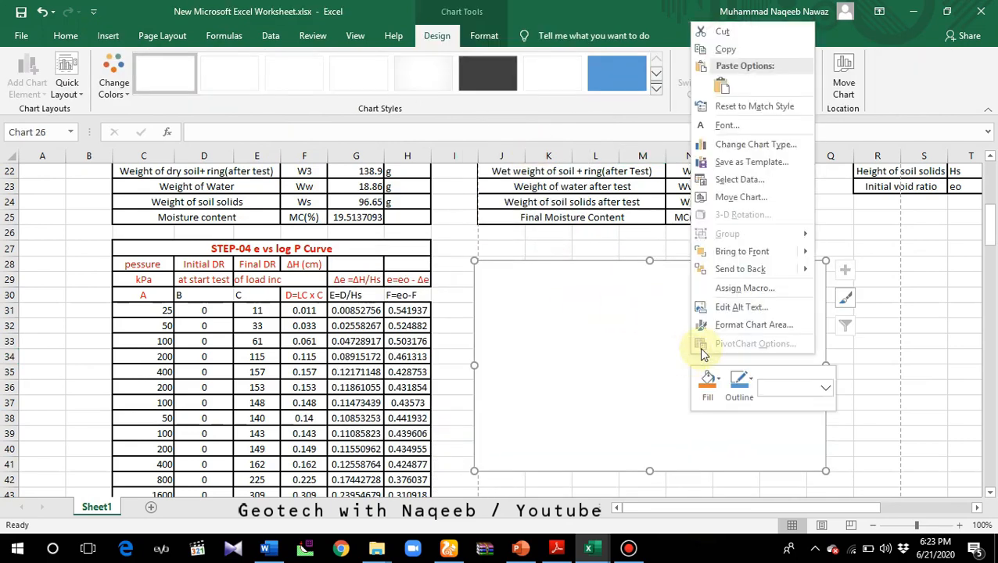
{"action": "left_click", "coordinate": [735, 179]}
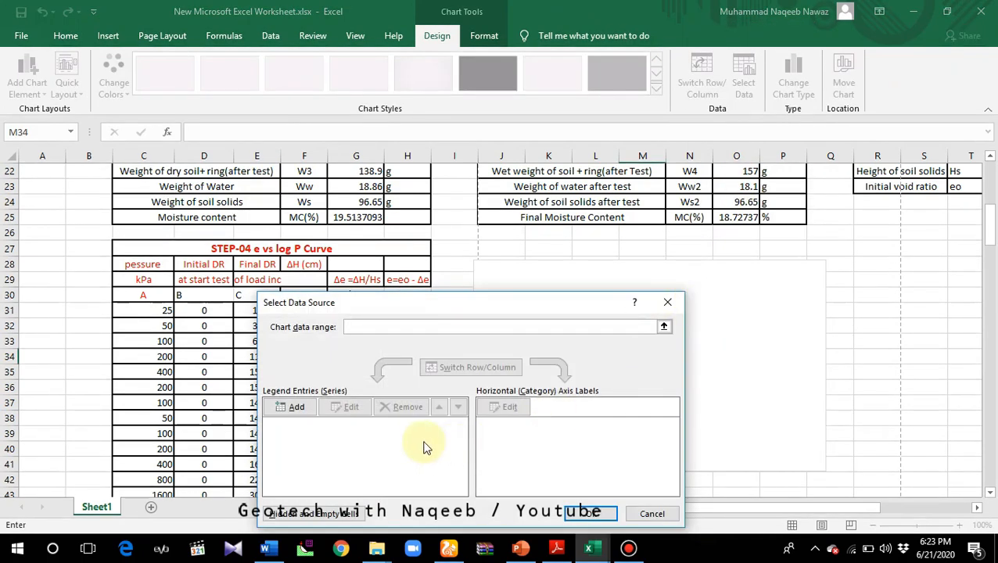
{"action": "left_click", "coordinate": [294, 408]}
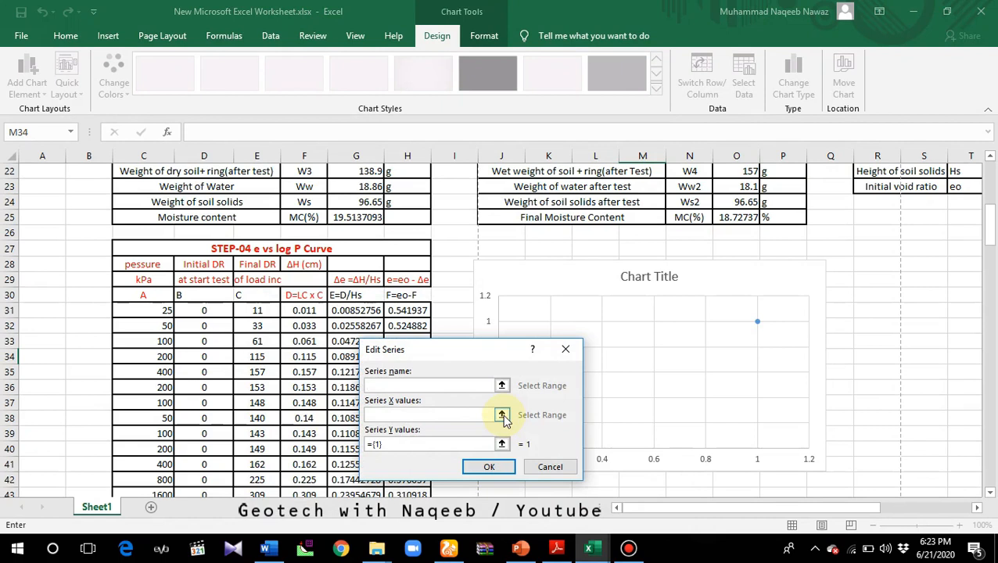
{"action": "left_click", "coordinate": [636, 553]}
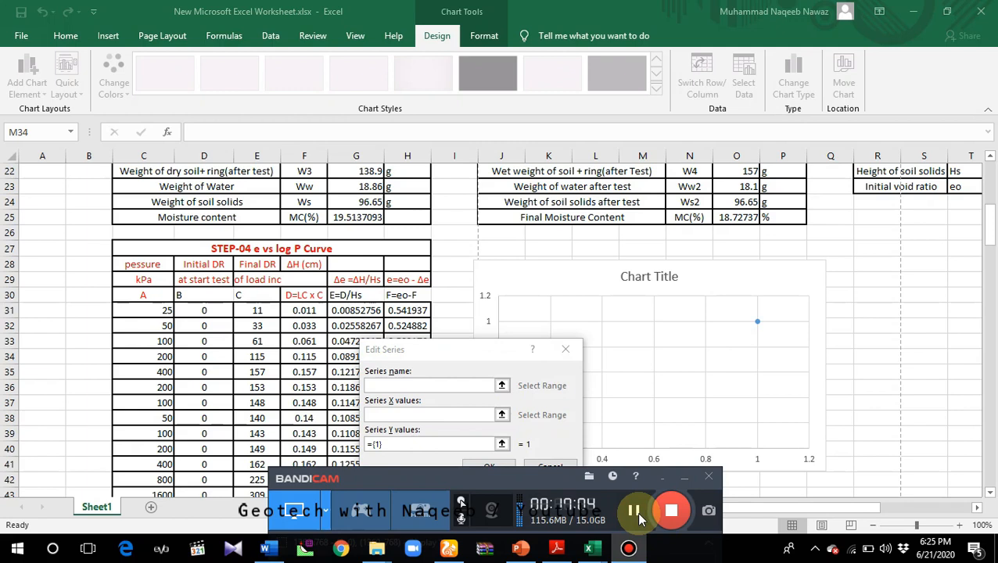
{"action": "left_click_drag", "start_coordinate": [548, 481], "coordinate": [551, 525]}
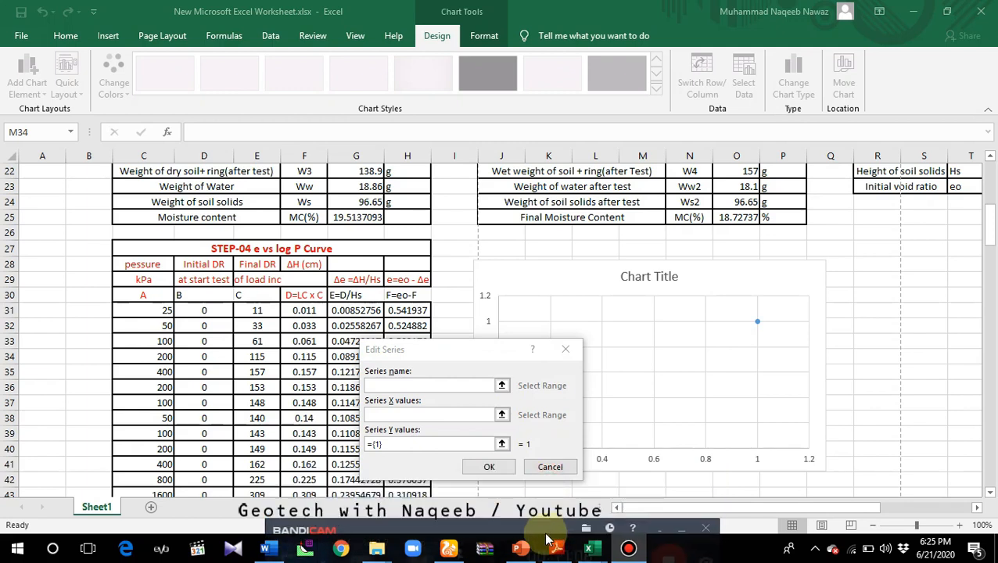
{"action": "left_click", "coordinate": [670, 534]}
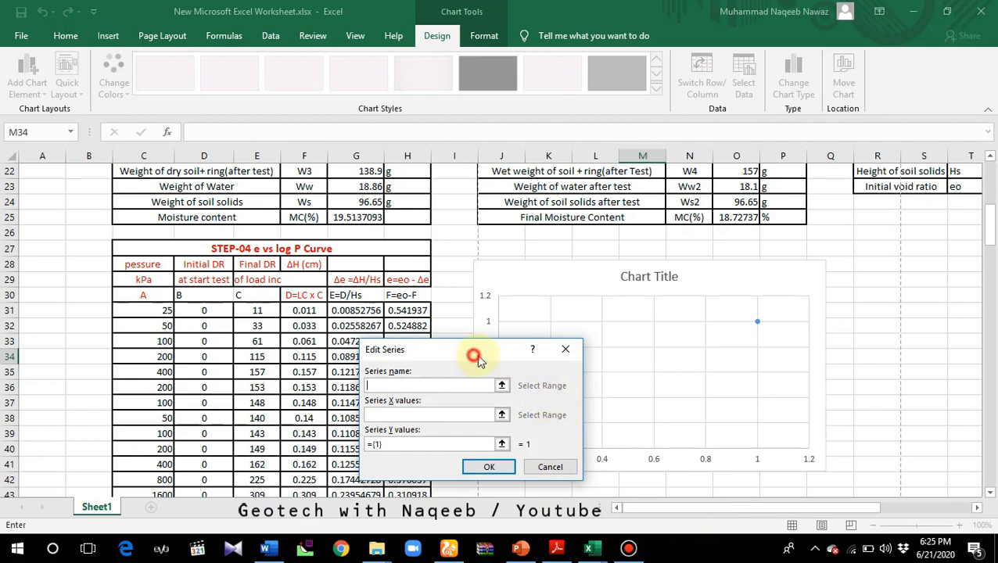
- Set the new series' X values to the pressures in C31:C43
{"action": "left_click_drag", "start_coordinate": [462, 351], "coordinate": [575, 341]}
{"action": "left_click", "coordinate": [622, 405]}
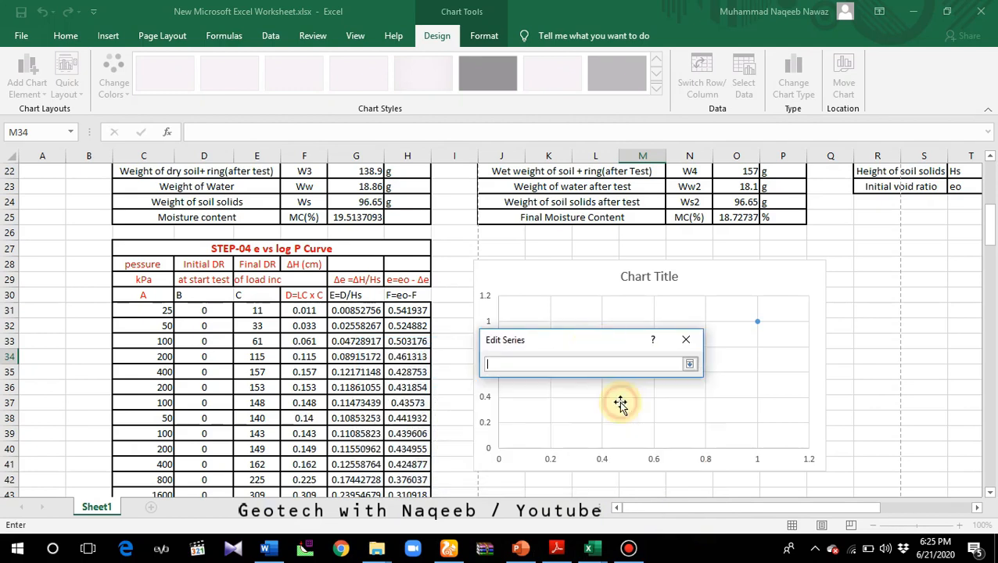
{"action": "left_click_drag", "start_coordinate": [153, 308], "coordinate": [153, 462]}
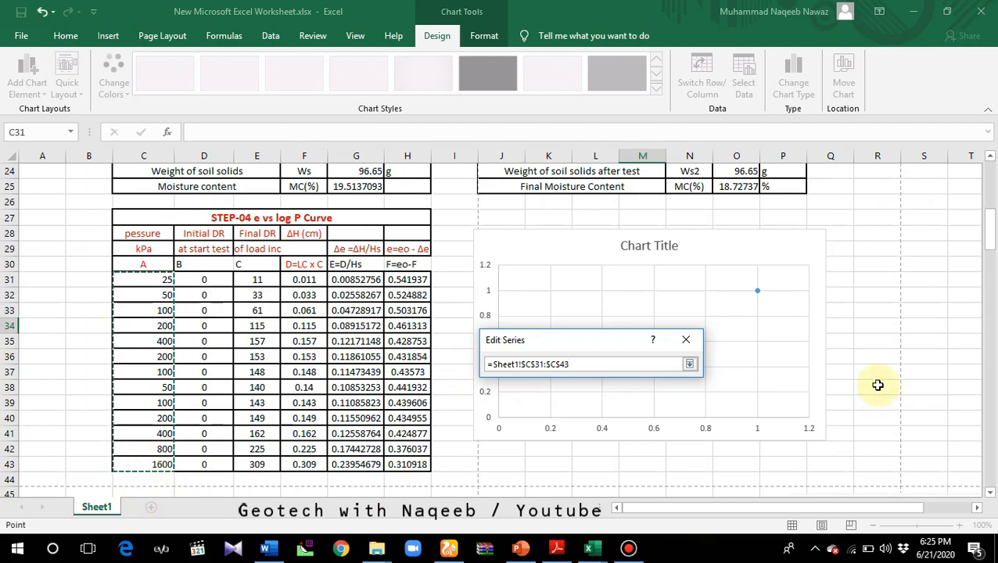
{"action": "left_click", "coordinate": [688, 364]}
- Set the series' Y values to the void ratios in H31:H43 and apply the data source
{"action": "left_click", "coordinate": [623, 434]}
{"action": "left_click_drag", "start_coordinate": [422, 279], "coordinate": [417, 466]}
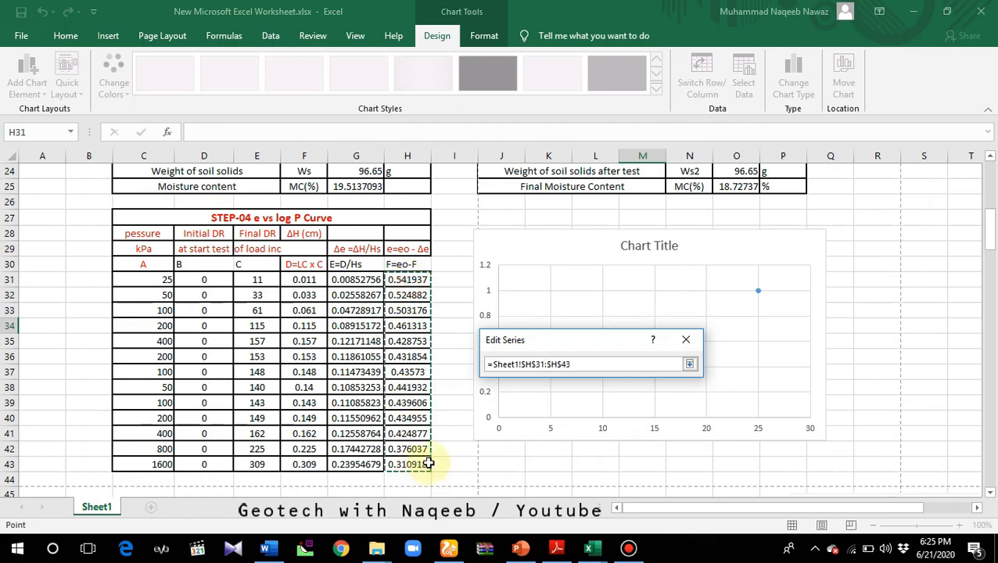
{"action": "left_click", "coordinate": [689, 364]}
{"action": "left_click", "coordinate": [635, 458]}
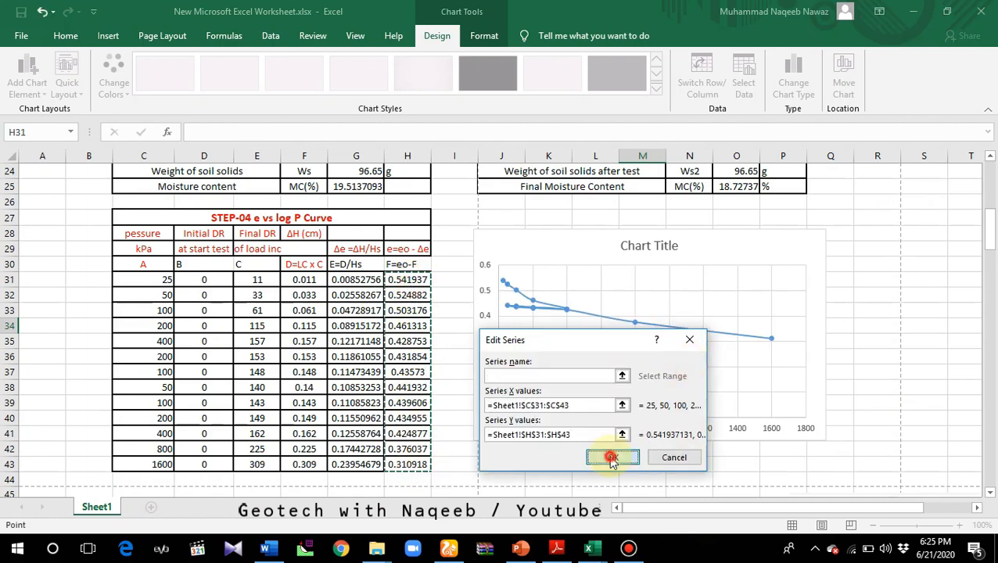
{"action": "left_click", "coordinate": [597, 514]}
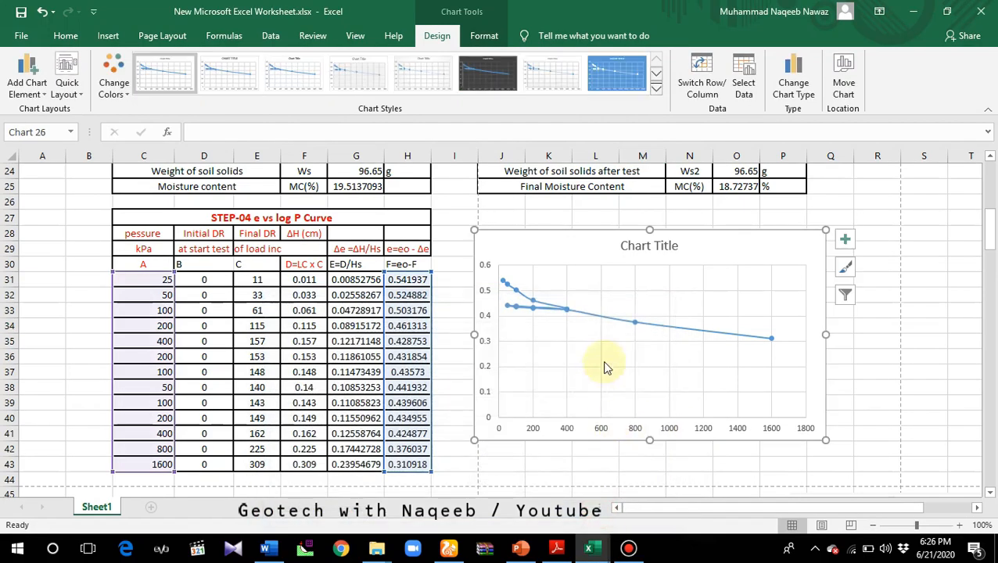
- Switch the chart's horizontal axis to a logarithmic scale with base 10
{"action": "left_click", "coordinate": [630, 428]}
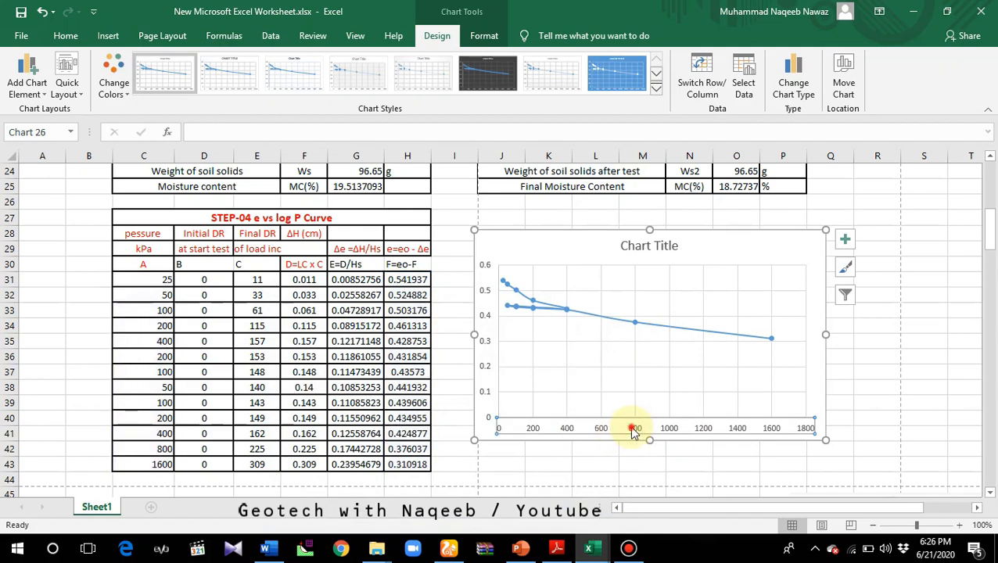
{"action": "double_click", "coordinate": [632, 430]}
{"action": "scroll", "coordinate": [833, 375], "scroll_direction": "down", "scroll_amount": 3}
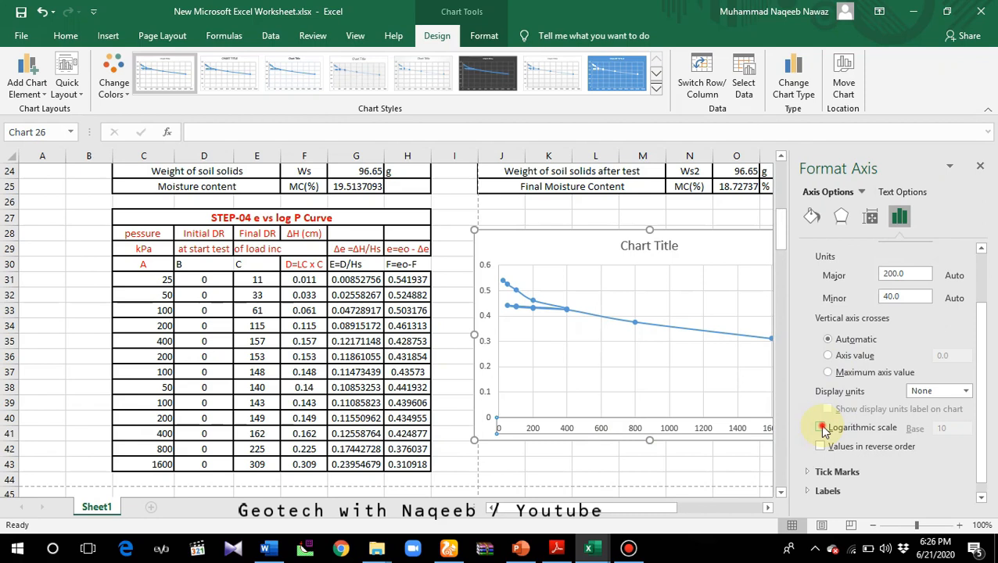
{"action": "left_click", "coordinate": [821, 427]}
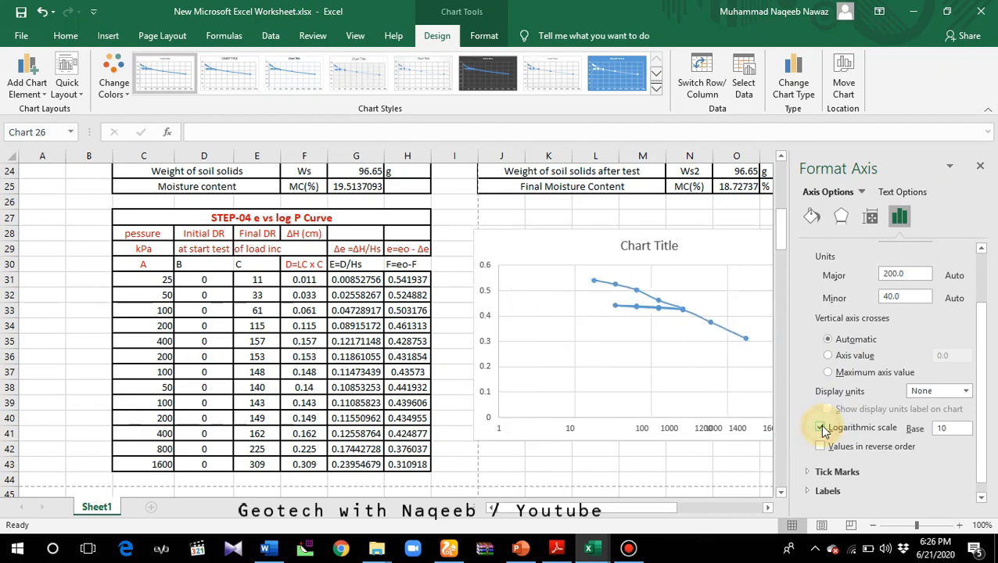
{"action": "left_click", "coordinate": [980, 166]}
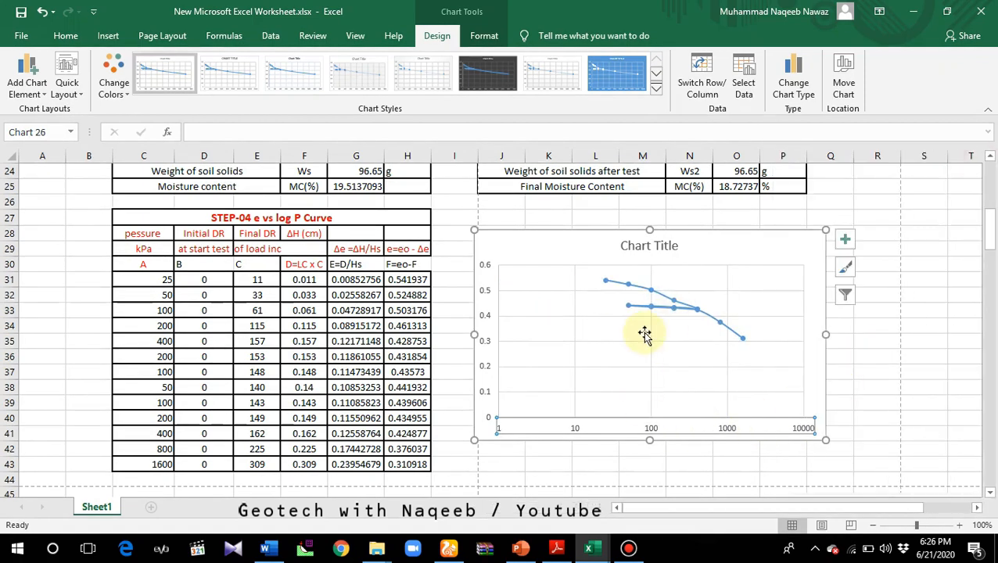
- Change the chart title to "e vs log P"
{"action": "left_click", "coordinate": [642, 248]}
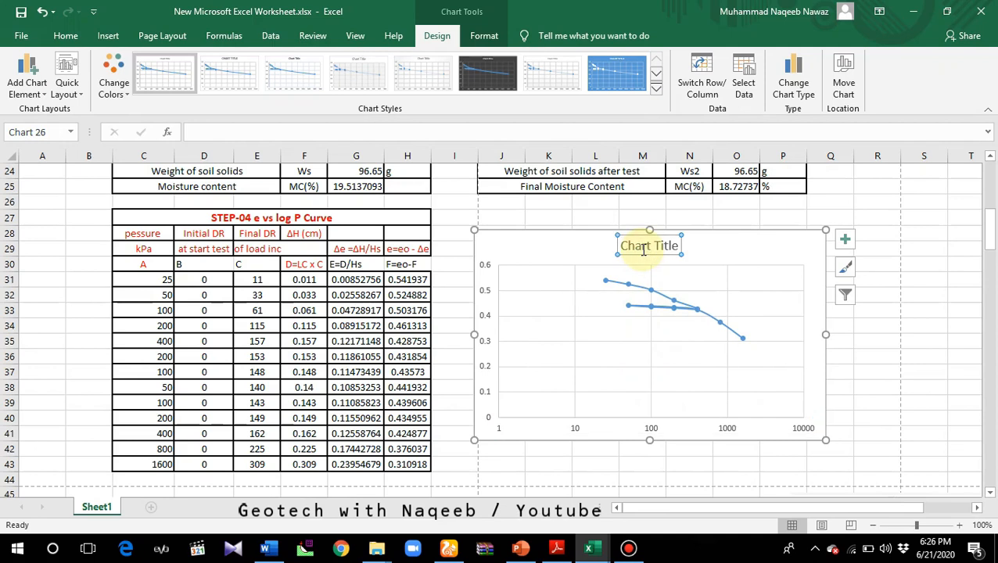
{"action": "type", "text": "e v"}
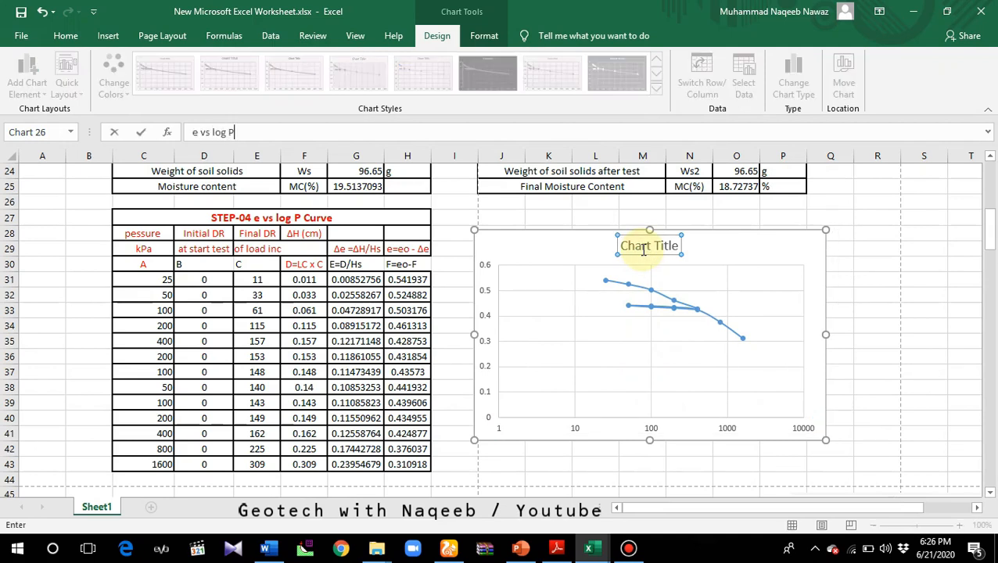
{"action": "type", "text": "s log P"}
{"action": "left_click", "coordinate": [721, 250]}
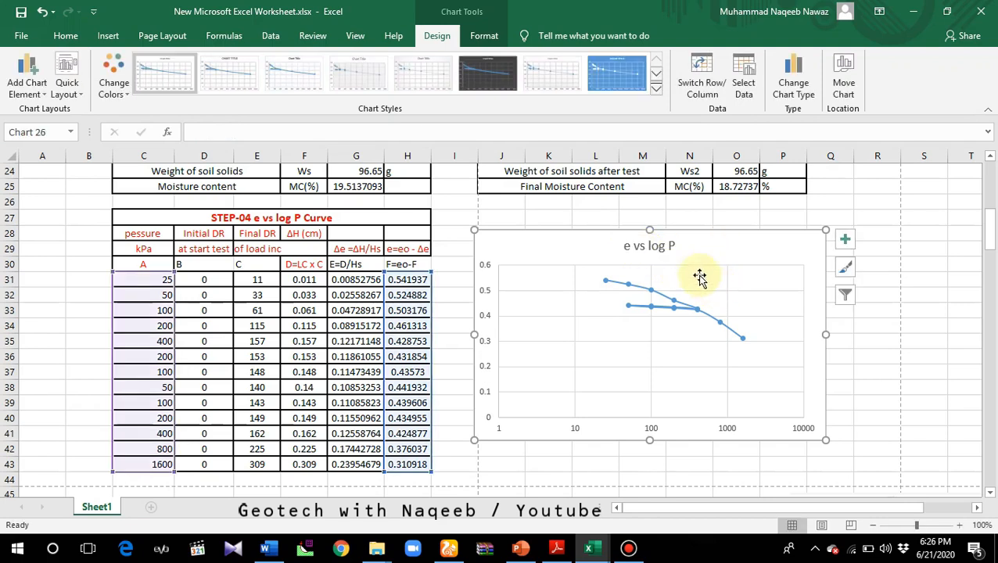
- Move the Cc formula picture closer to the chart, over columns T to V, and label cells R33 and R34 as e1 and e2
{"action": "left_click_drag", "start_coordinate": [838, 509], "coordinate": [898, 504]}
{"action": "left_click_drag", "start_coordinate": [939, 275], "coordinate": [811, 237]}
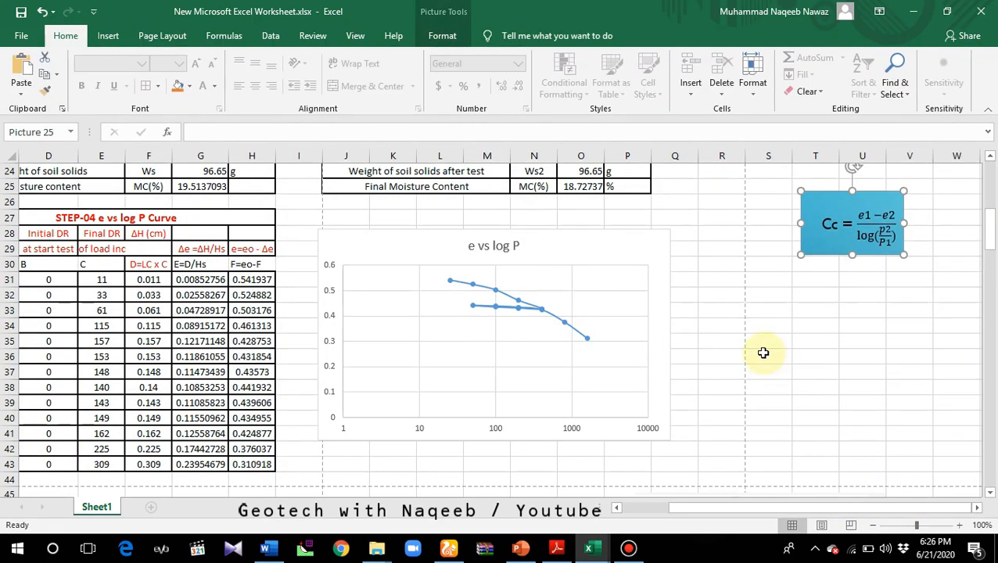
{"action": "left_click", "coordinate": [728, 312]}
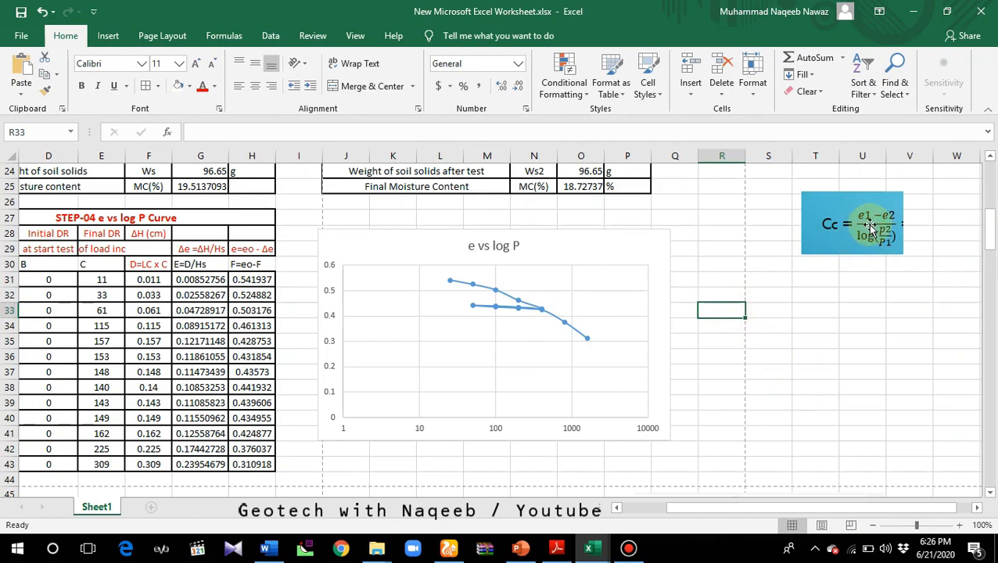
{"action": "type", "text": "=e1"}
{"action": "key", "text": "Return"}
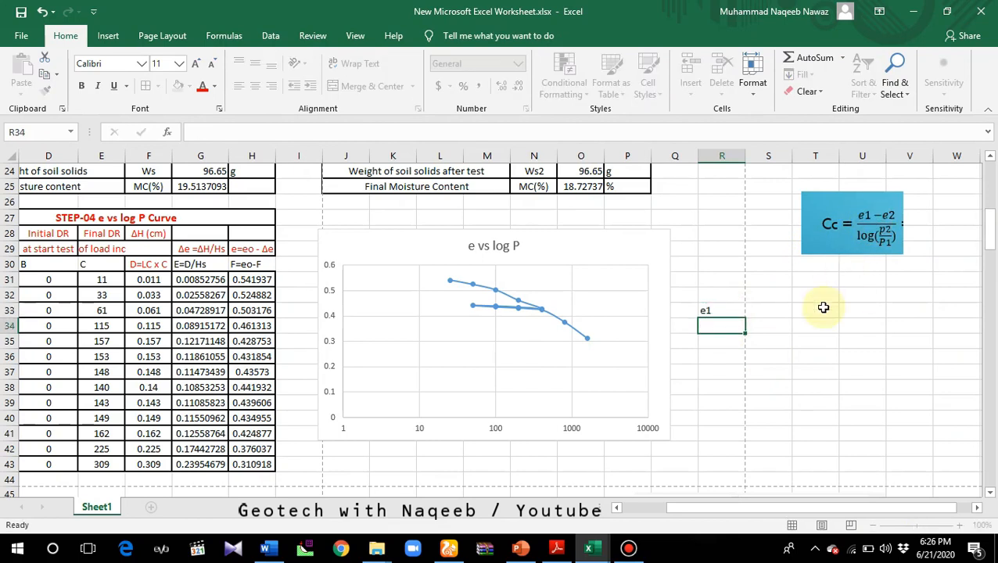
{"action": "type", "text": "e2"}
- Label cells T33 and T34 as P1 and P2, and cell R35 as Cc
{"action": "left_click", "coordinate": [824, 307]}
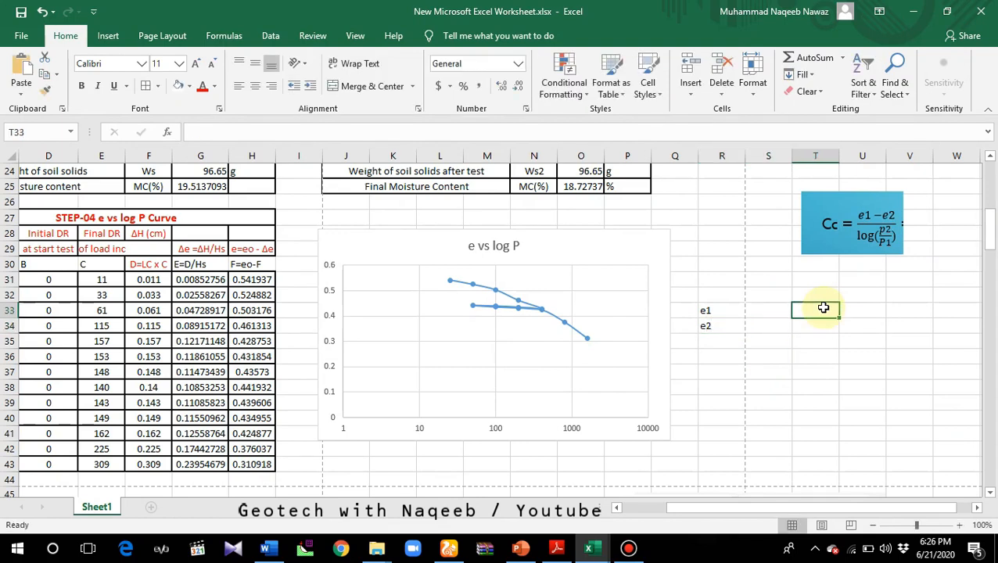
{"action": "type", "text": "P1"}
{"action": "key", "text": "Return"}
{"action": "type", "text": "P"}
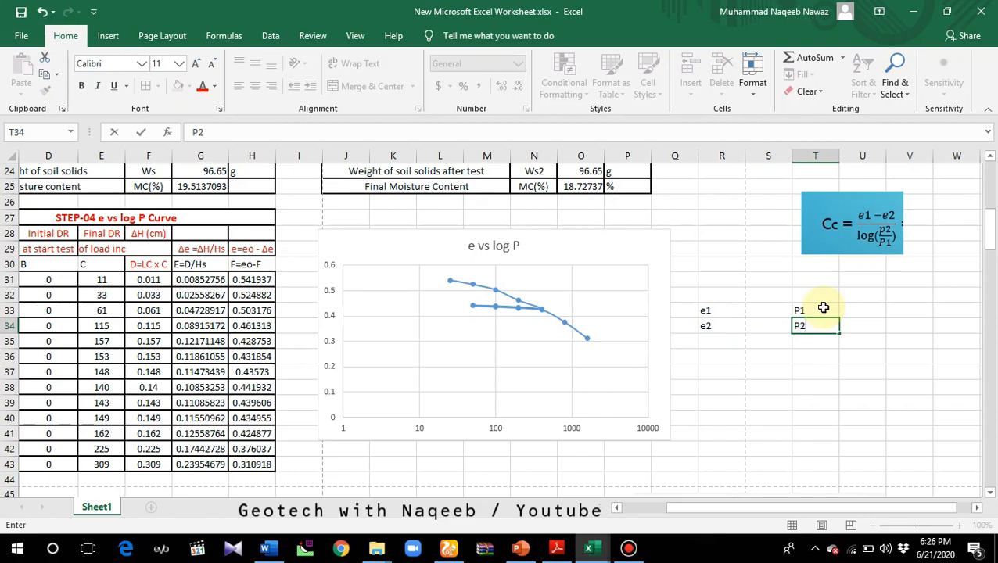
{"action": "type", "text": "2"}
{"action": "key", "text": "Return"}
{"action": "key", "text": "Left"}
{"action": "key", "text": "Left"}
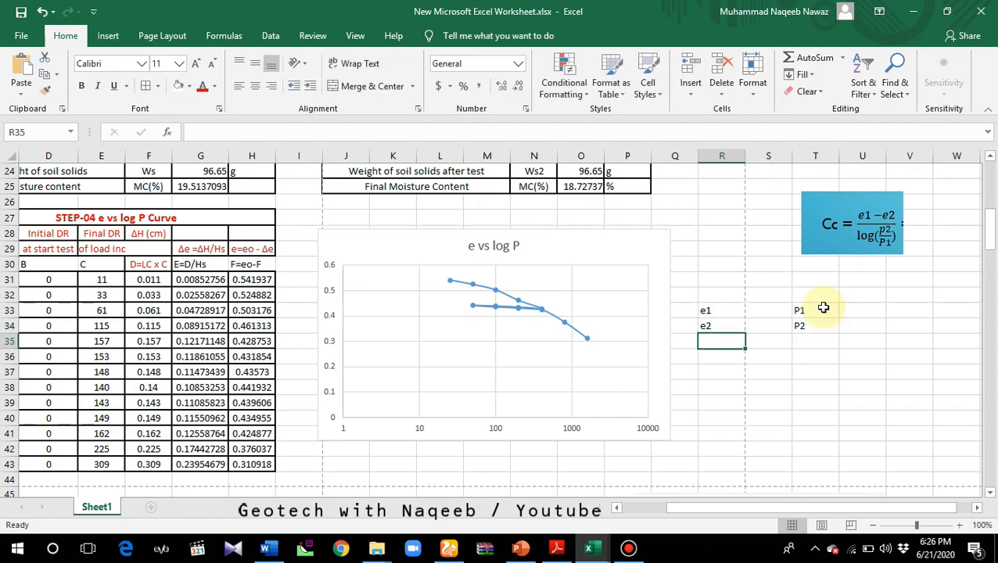
{"action": "type", "text": "C"}
{"action": "key", "text": "Tab"}
- Check the curve's point at 100 on the chart and enter 100 as P1 in cell U33
{"action": "key", "text": "Up"}
{"action": "key", "text": "Up"}
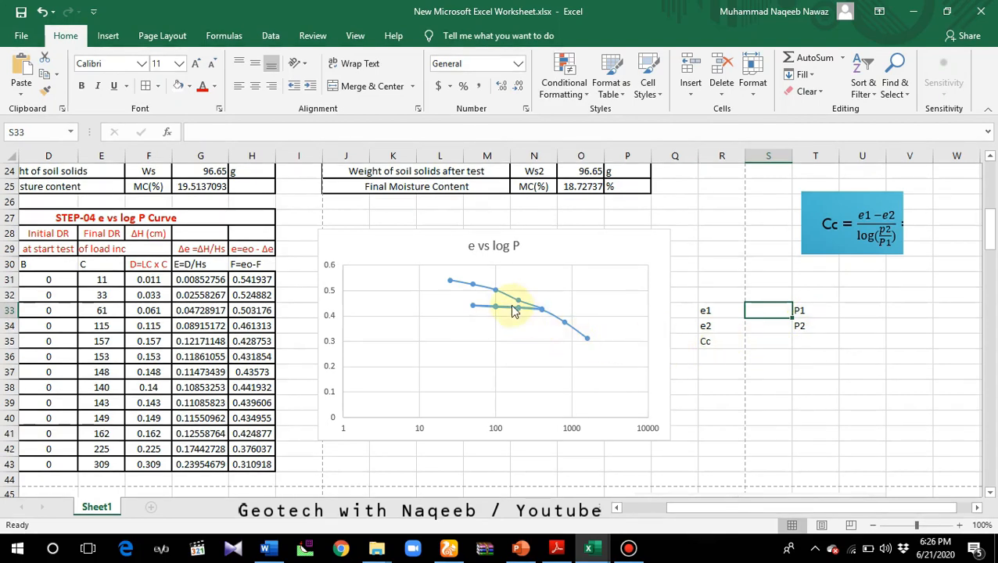
{"action": "mouse_move", "coordinate": [496, 293]}
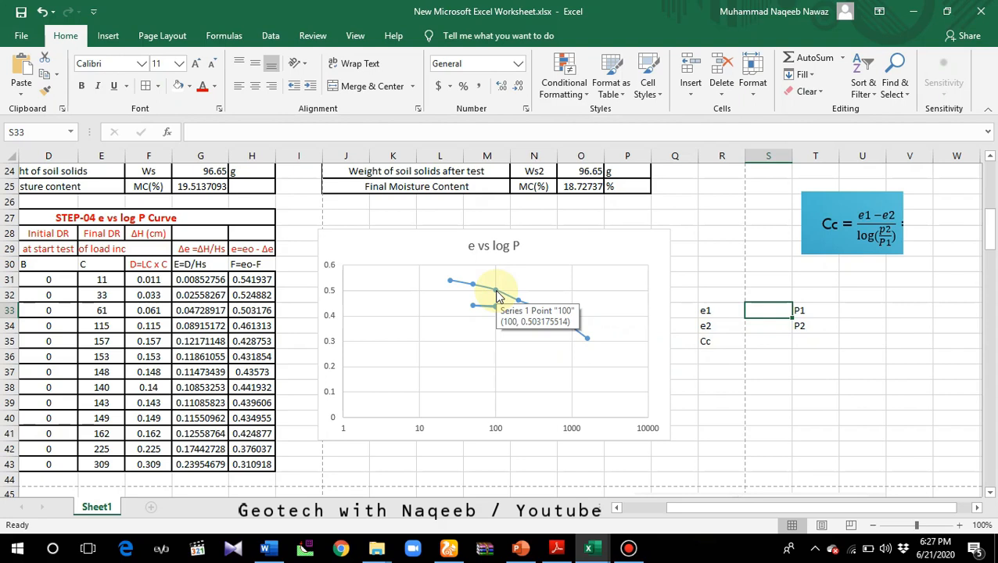
{"action": "left_click", "coordinate": [856, 311]}
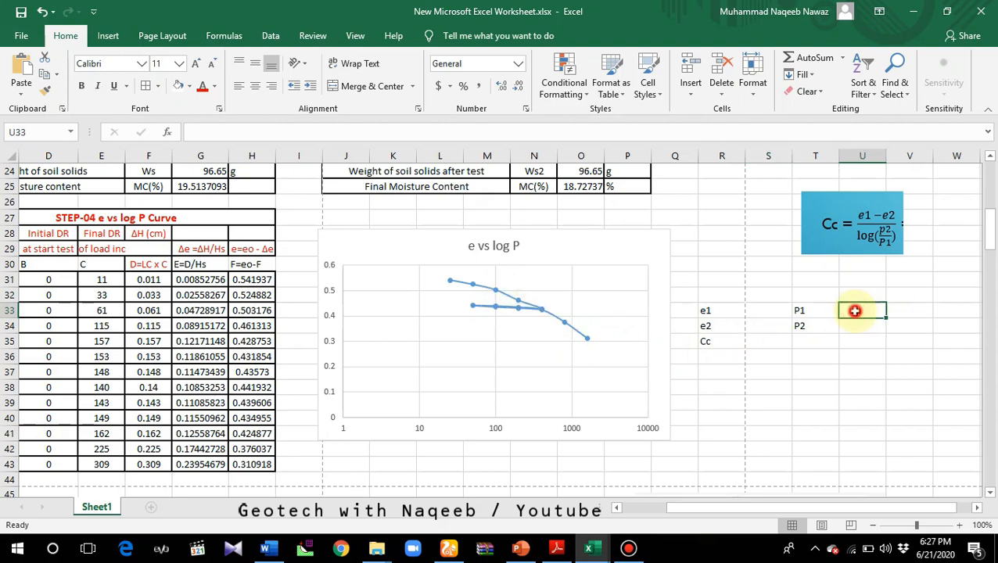
{"action": "type", "text": "100"}
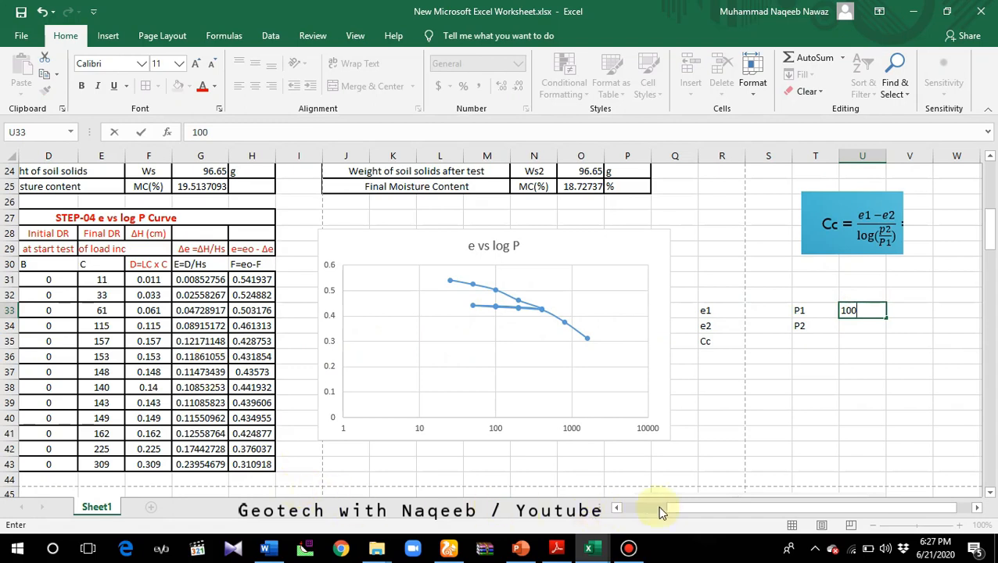
- Link e1 in cell S33 to void ratio cell H33, and e2 in cell S34 to H34
{"action": "left_click_drag", "start_coordinate": [697, 510], "coordinate": [606, 496]}
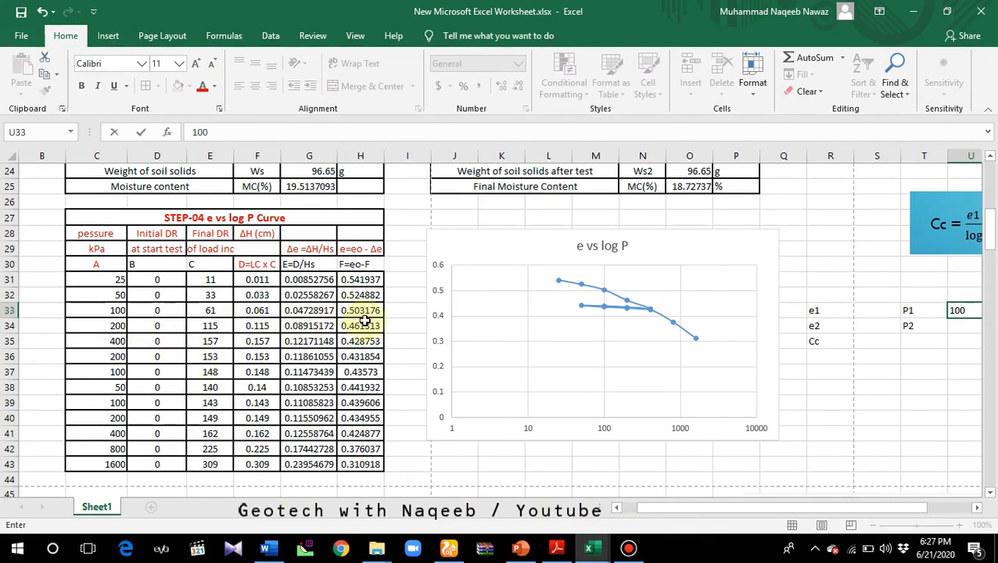
{"action": "left_click", "coordinate": [867, 313]}
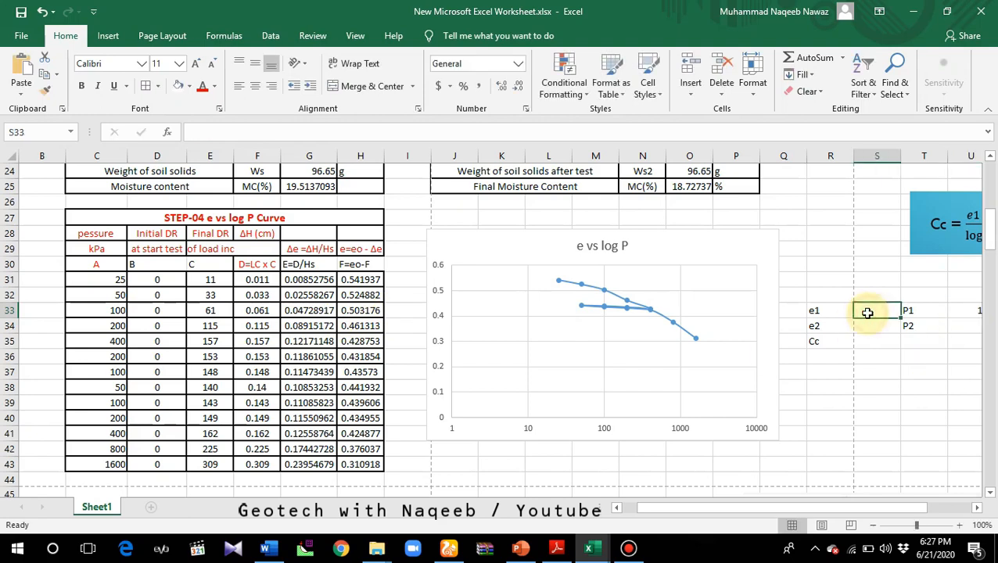
{"action": "type", "text": "="}
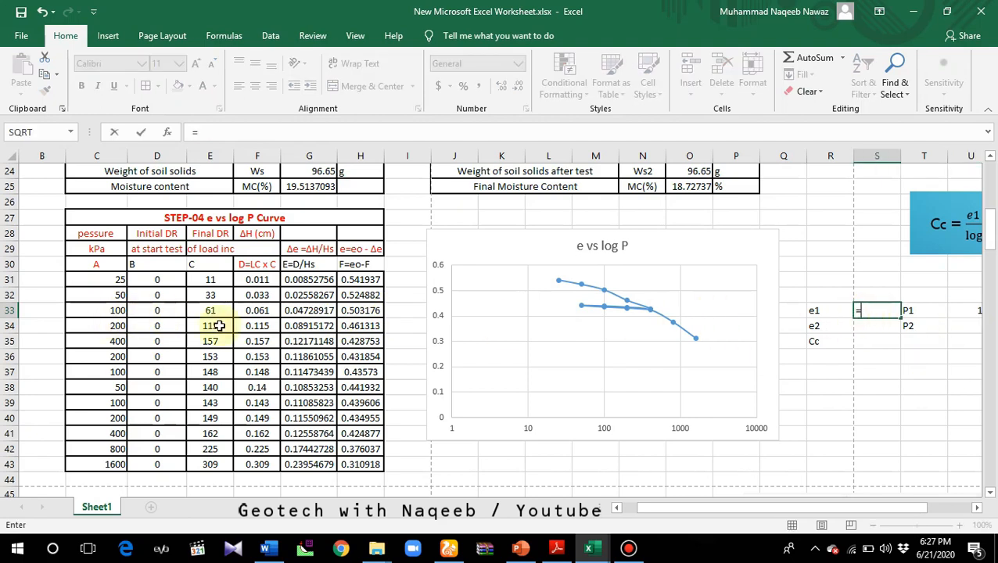
{"action": "left_click", "coordinate": [356, 310]}
{"action": "key", "text": "Return"}
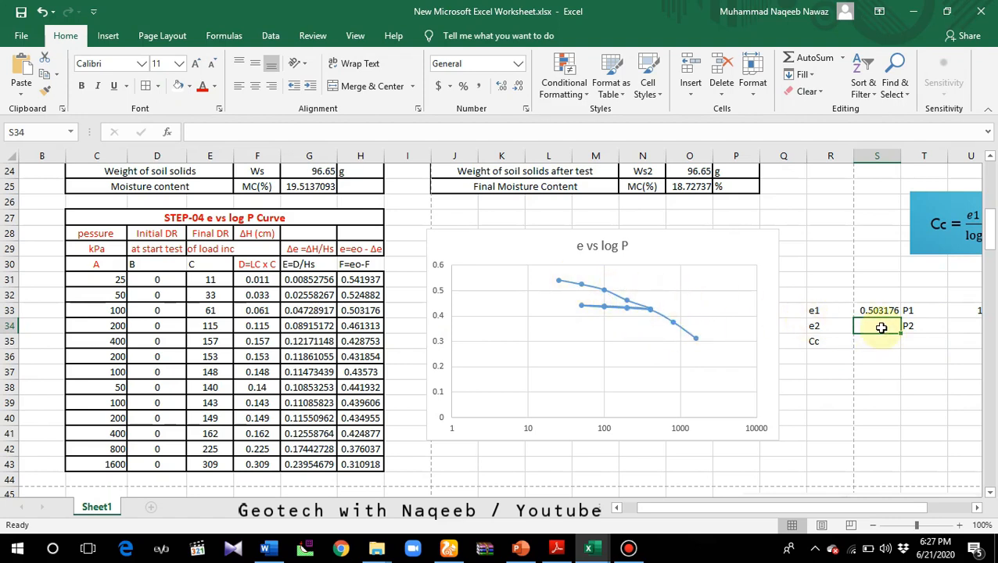
{"action": "type", "text": "="}
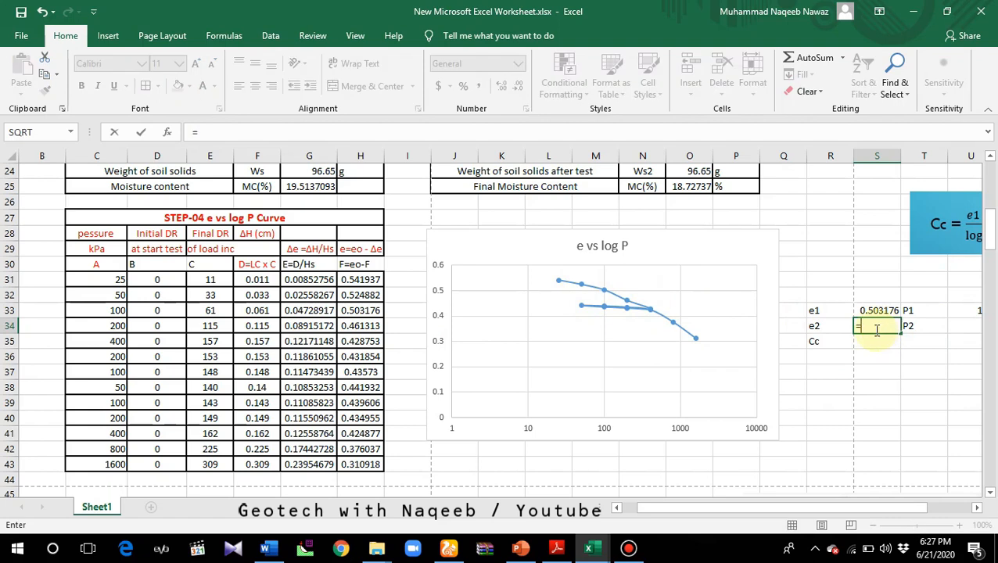
{"action": "left_click", "coordinate": [371, 328]}
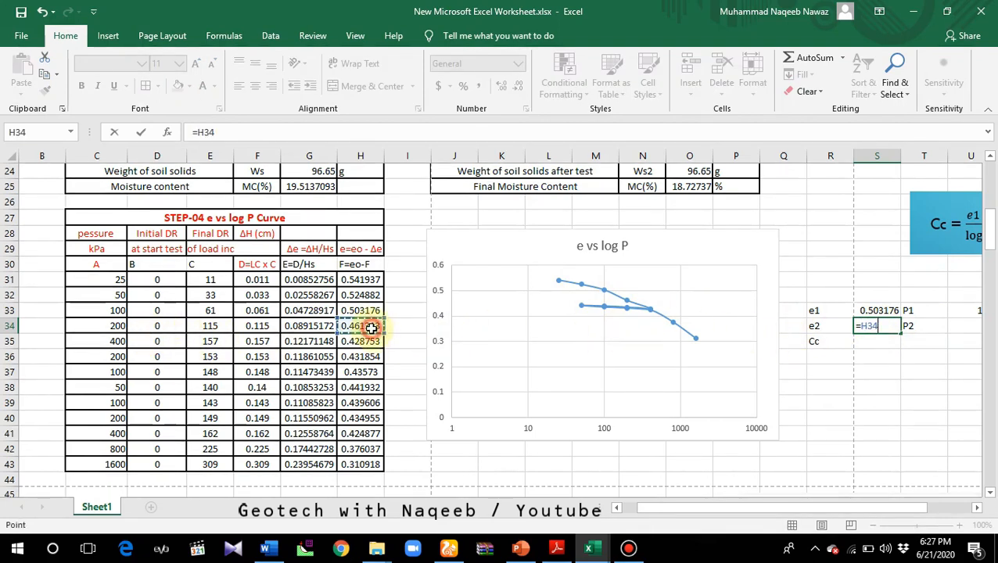
{"action": "key", "text": "Return"}
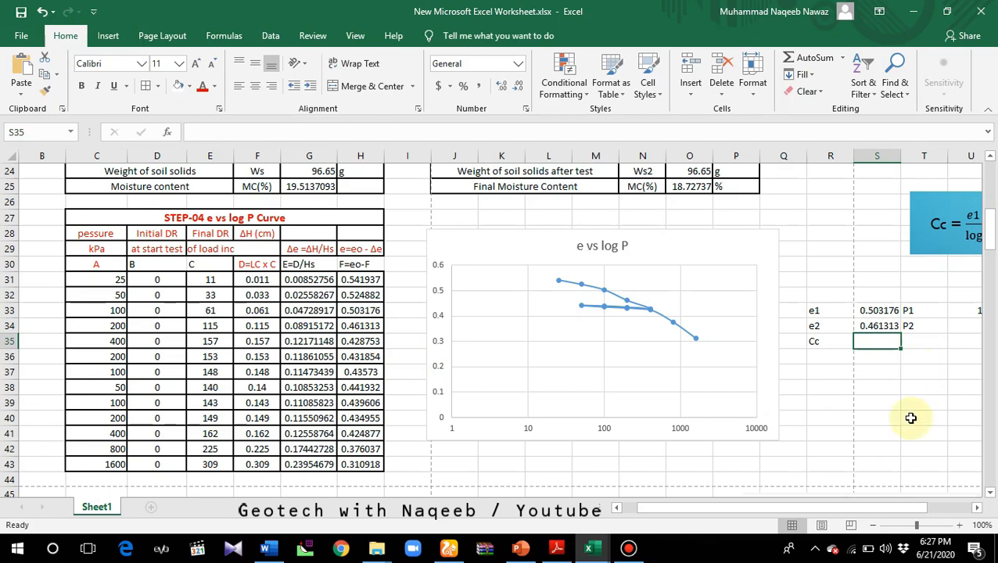
- Link P2 in cell U34 to the pressure value in cell C34
{"action": "left_click_drag", "start_coordinate": [869, 508], "coordinate": [891, 512]}
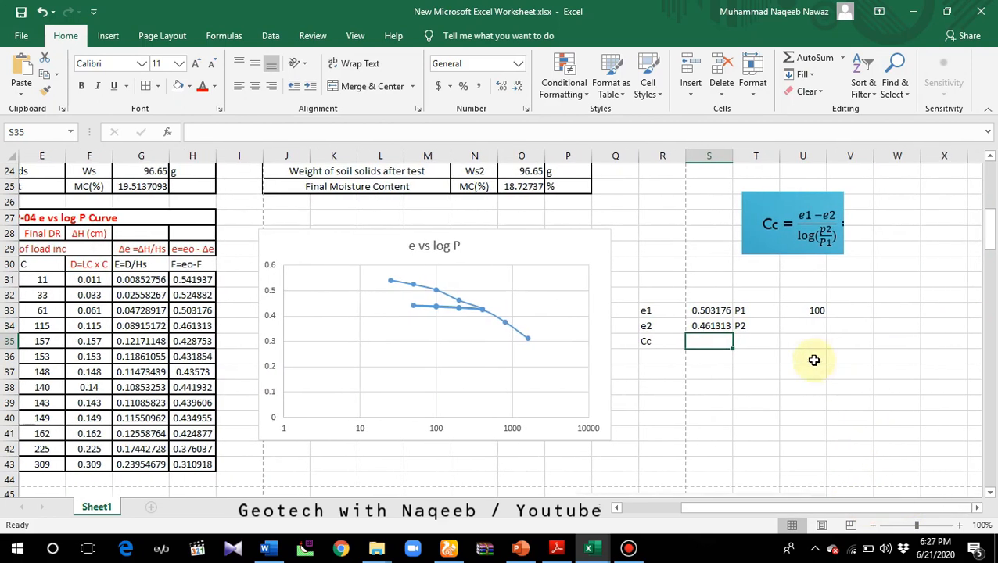
{"action": "left_click", "coordinate": [805, 327]}
{"action": "type", "text": "="}
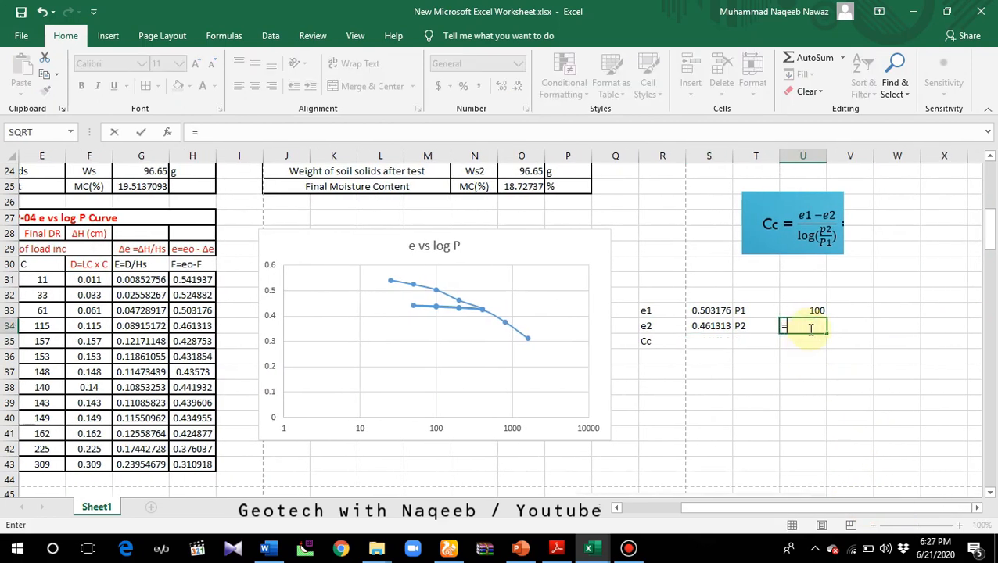
{"action": "left_click_drag", "start_coordinate": [854, 508], "coordinate": [782, 509]}
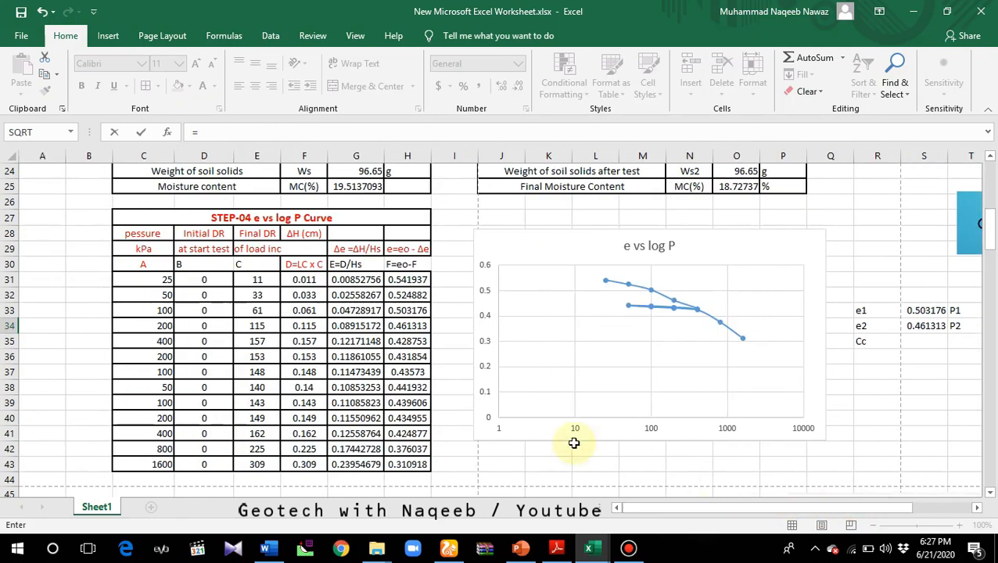
{"action": "left_click", "coordinate": [162, 325]}
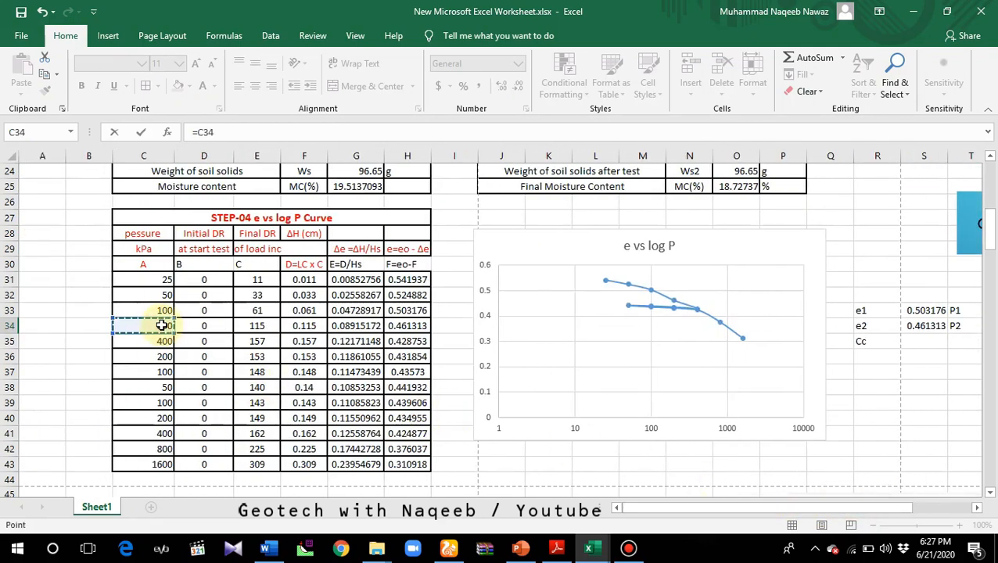
{"action": "key", "text": "Return"}
- Start the Cc formula in cell S35 with the e1 minus e2 numerator, =(S33-S34)/
{"action": "left_click", "coordinate": [834, 343]}
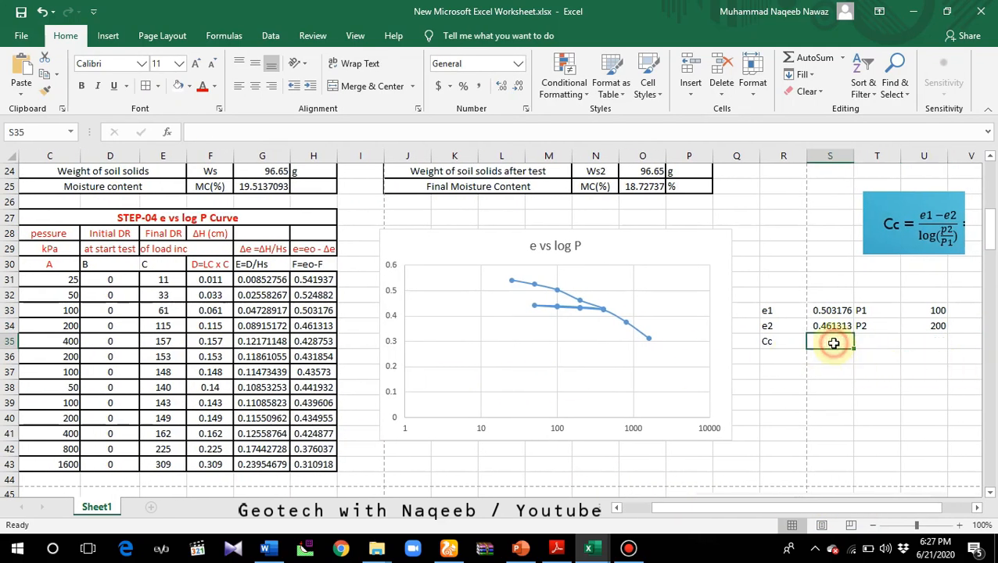
{"action": "type", "text": "=("}
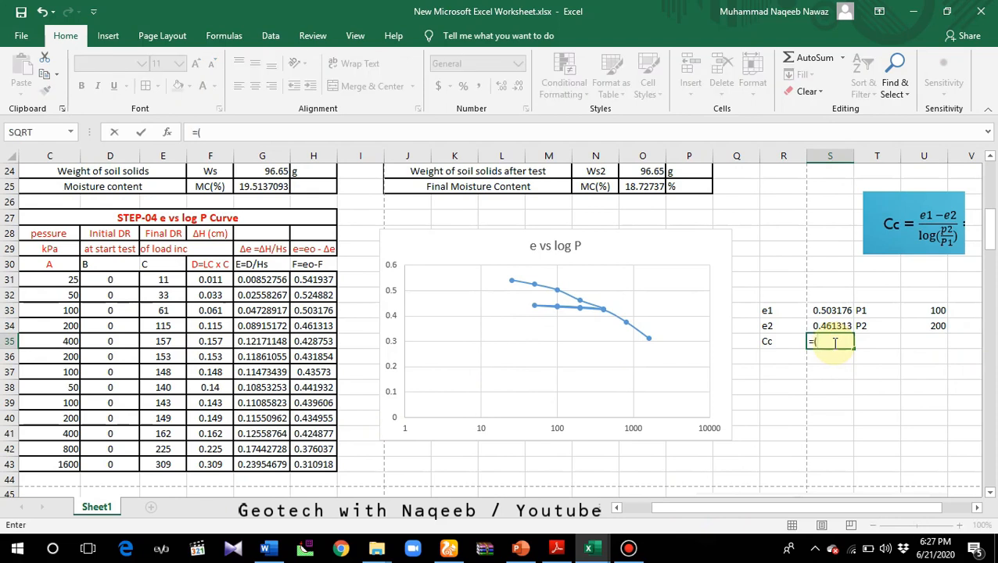
{"action": "left_click", "coordinate": [817, 312]}
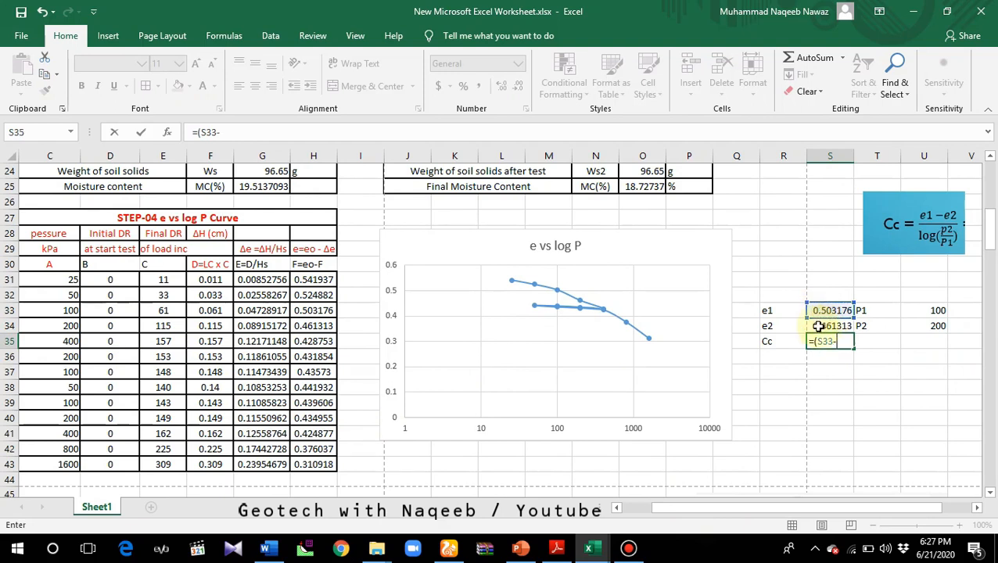
{"action": "left_click", "coordinate": [820, 327]}
{"action": "type", "text": "_"}
{"action": "key", "text": "BackSpace"}
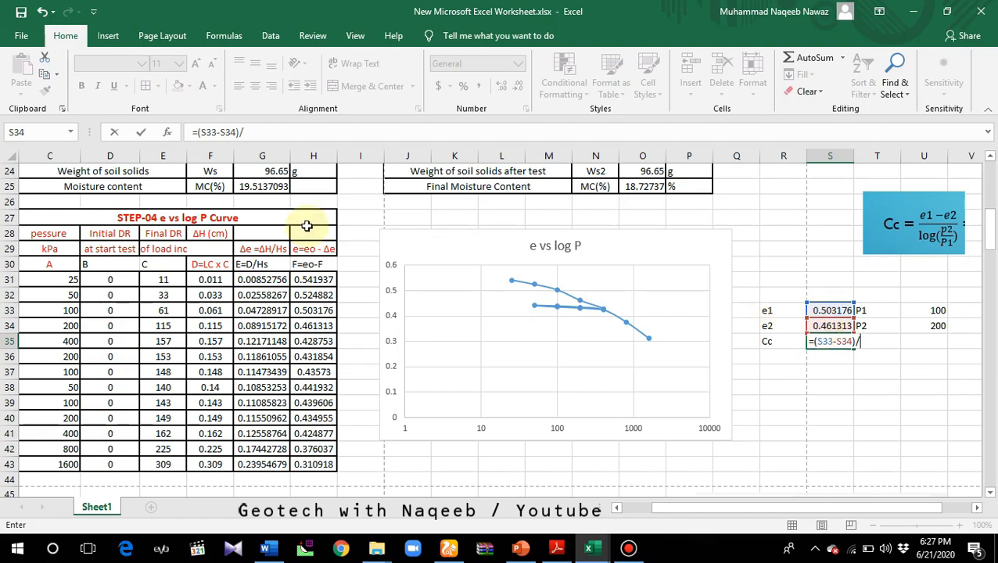
{"action": "left_click", "coordinate": [628, 550]}
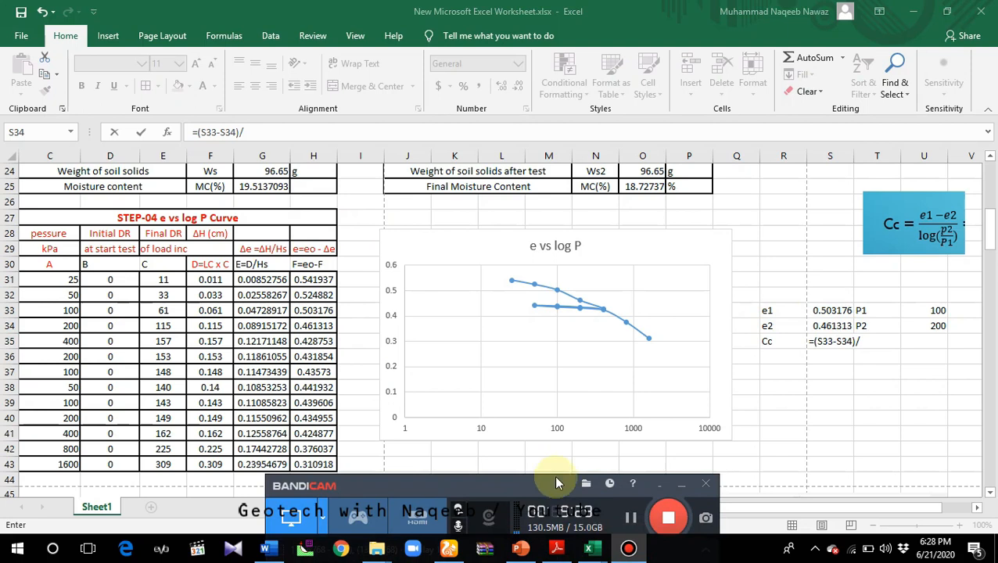
{"action": "left_click", "coordinate": [663, 487]}
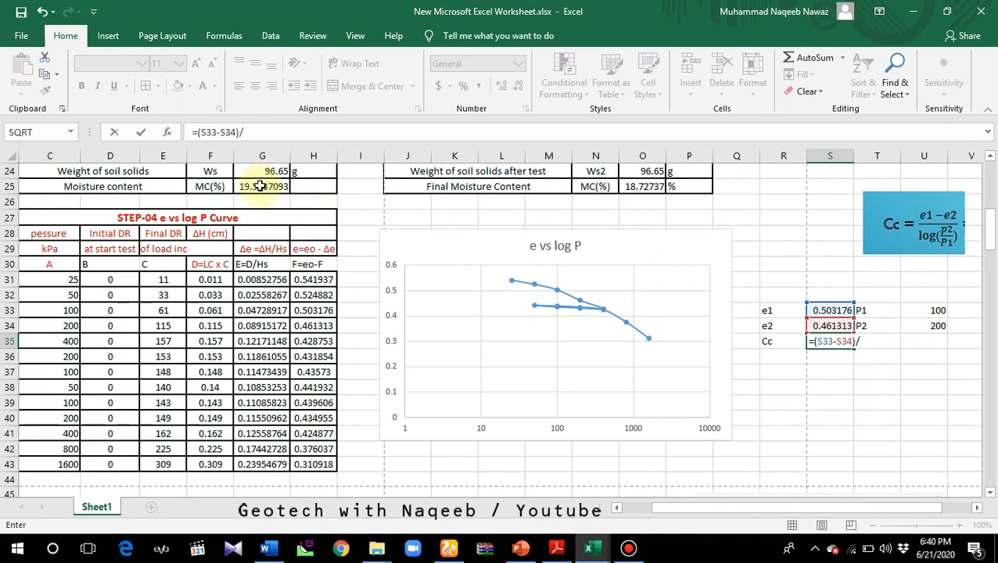
- Complete the Cc formula in S35 by inserting the LOG function with U34/U33 as its number and no base
{"action": "left_click", "coordinate": [222, 35]}
{"action": "left_click", "coordinate": [322, 87]}
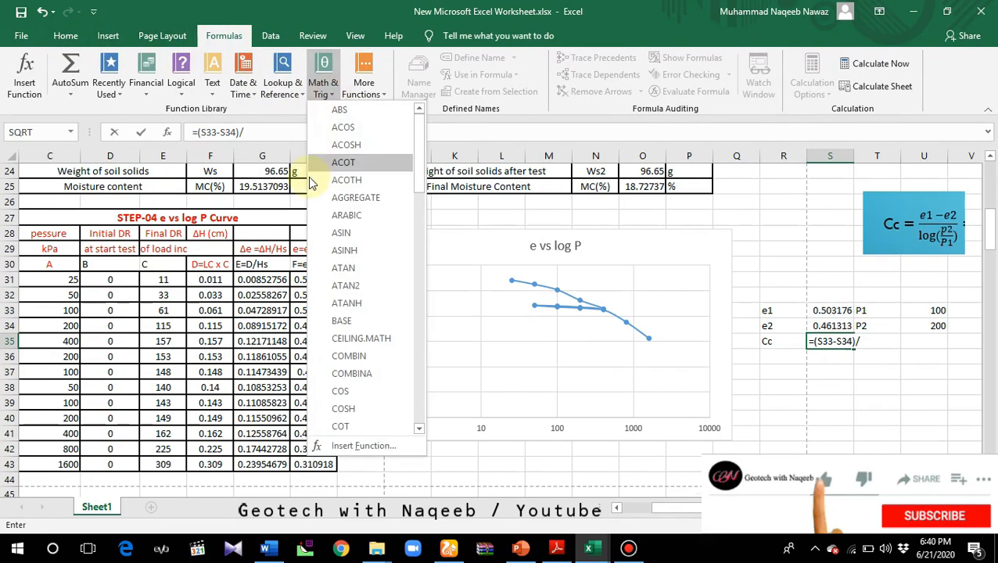
{"action": "scroll", "coordinate": [379, 363], "scroll_direction": "down", "scroll_amount": 4}
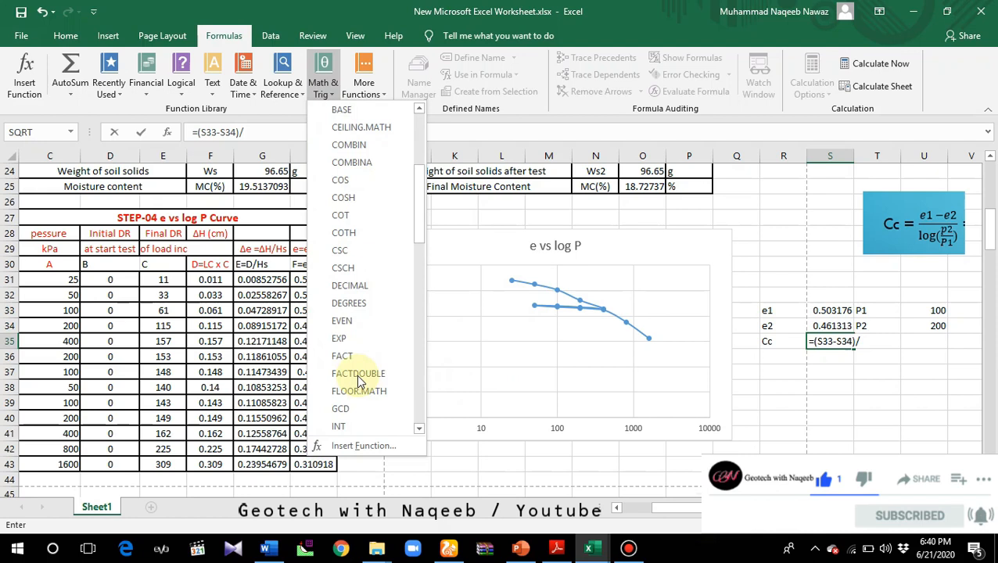
{"action": "scroll", "coordinate": [357, 375], "scroll_direction": "down", "scroll_amount": 3}
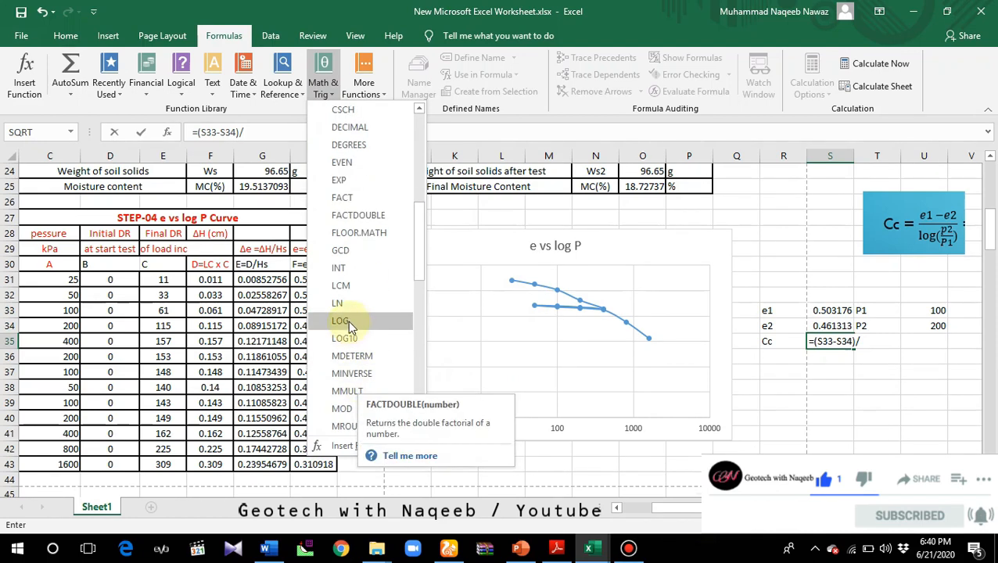
{"action": "left_click", "coordinate": [350, 327]}
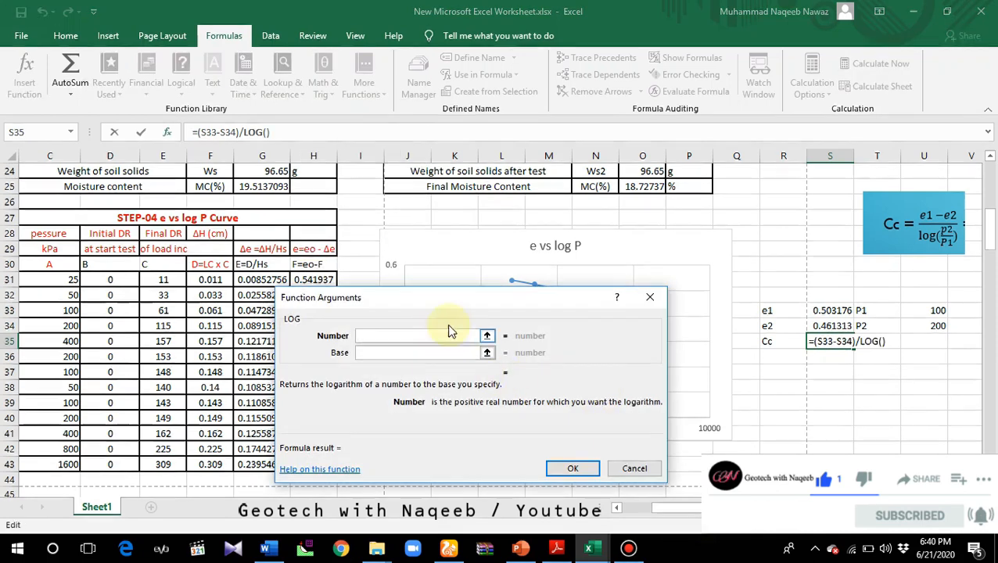
{"action": "left_click_drag", "start_coordinate": [460, 297], "coordinate": [510, 298]}
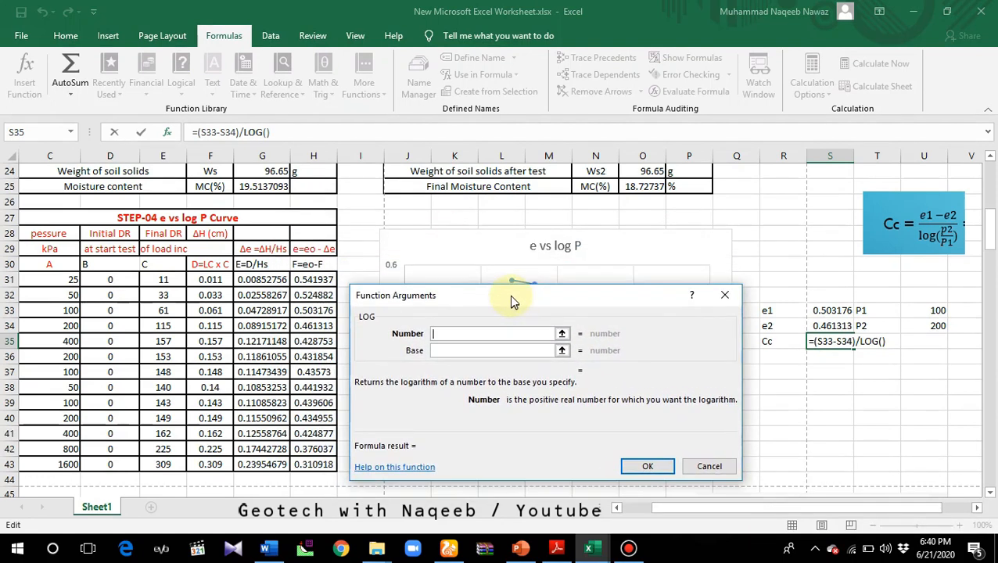
{"action": "left_click", "coordinate": [934, 325]}
{"action": "type", "text": "/"}
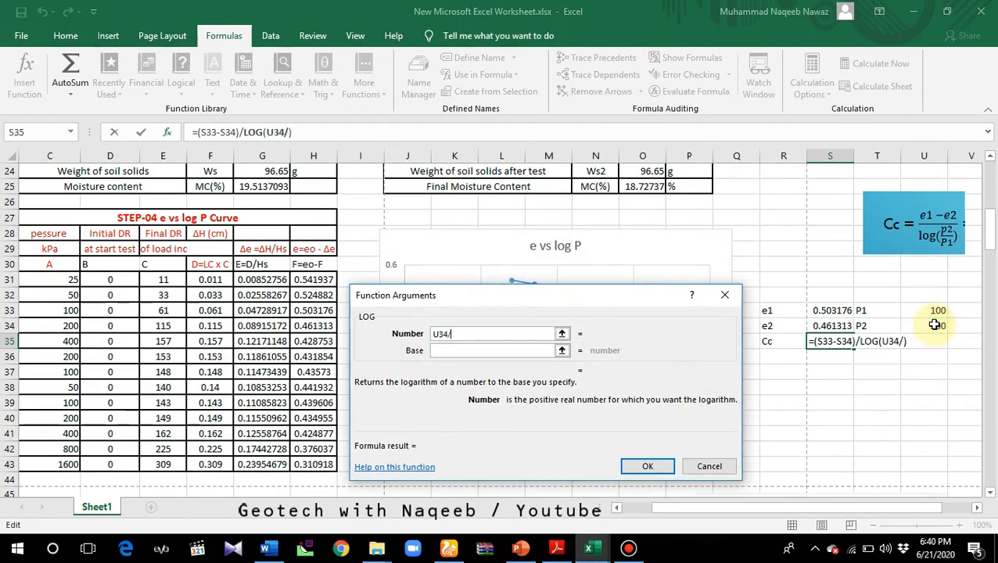
{"action": "left_click", "coordinate": [936, 311]}
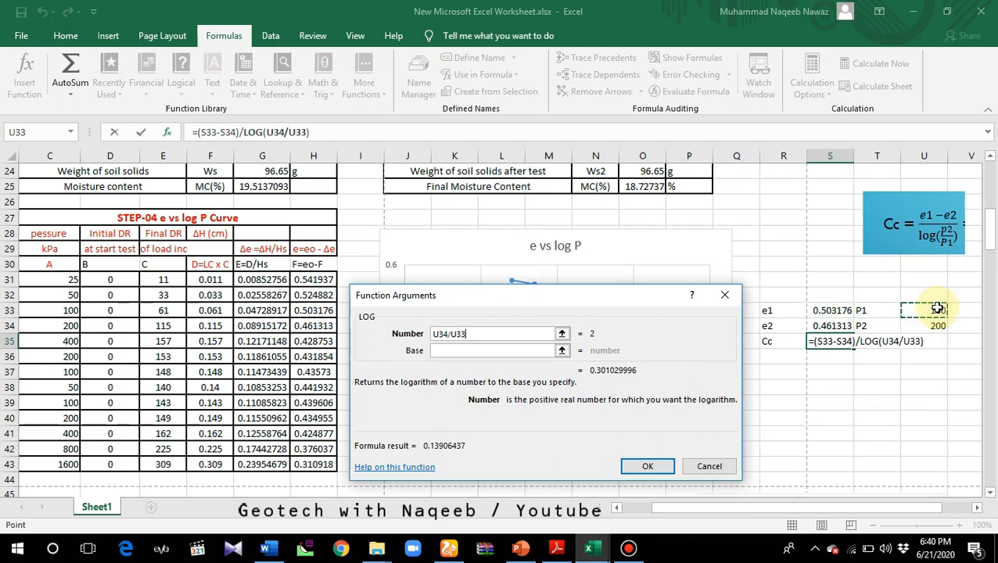
{"action": "key", "text": "Return"}
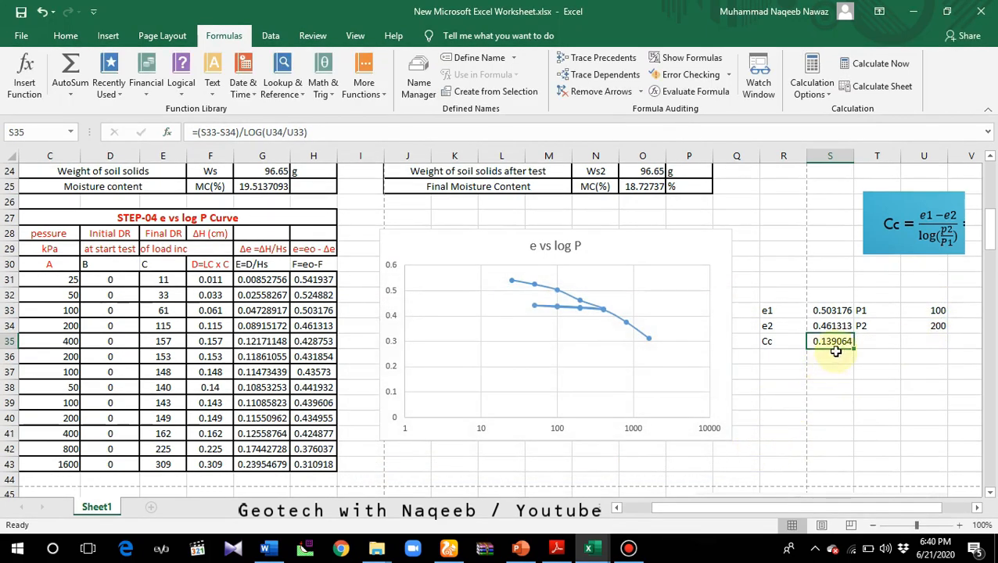
- Compare the Cc result with the compression index table in Consolidation Test.xlsx, and return to the new worksheet
{"action": "left_click_drag", "start_coordinate": [825, 510], "coordinate": [840, 508]}
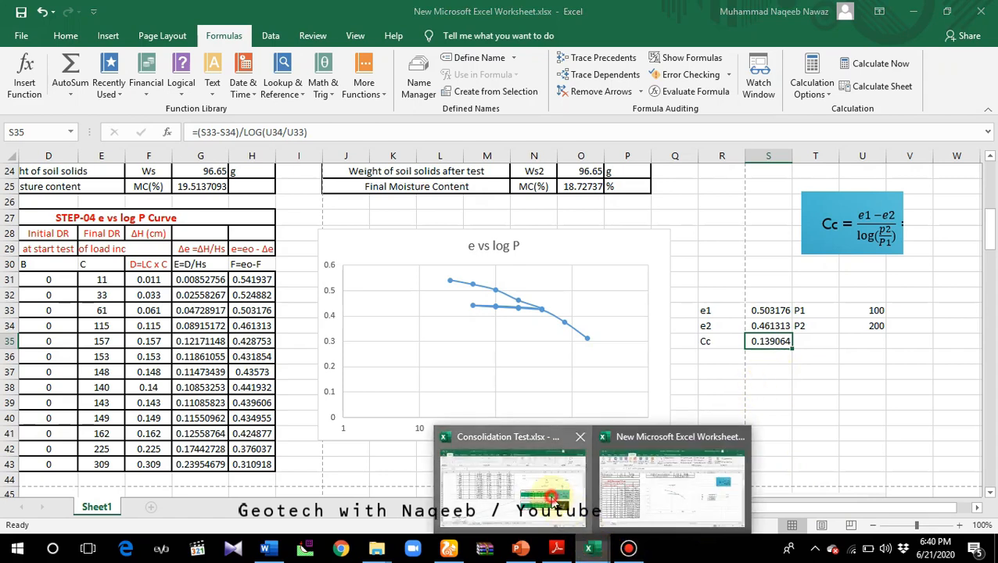
{"action": "left_click", "coordinate": [513, 481]}
{"action": "scroll", "coordinate": [164, 451], "scroll_direction": "down", "scroll_amount": 2}
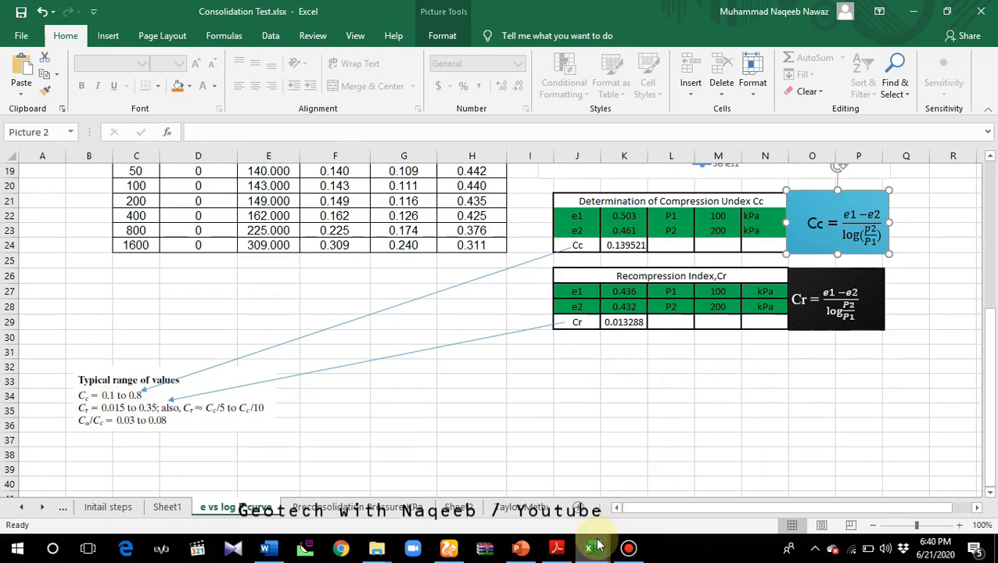
{"action": "mouse_move", "coordinate": [594, 541]}
{"action": "left_click", "coordinate": [695, 485]}
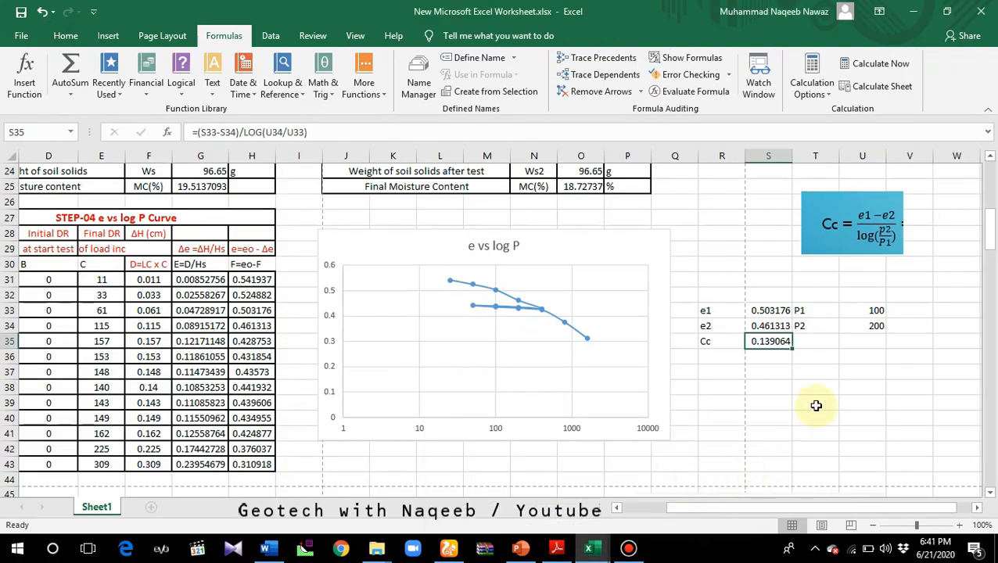
- Link P1 in cell U33 to the pressure value in cell C33
{"action": "left_click", "coordinate": [869, 311]}
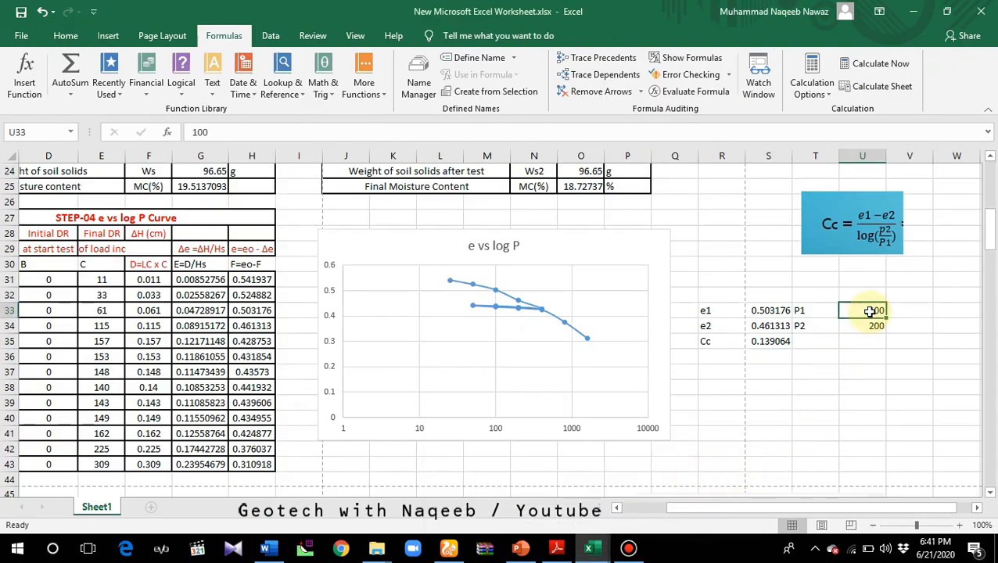
{"action": "type", "text": "="}
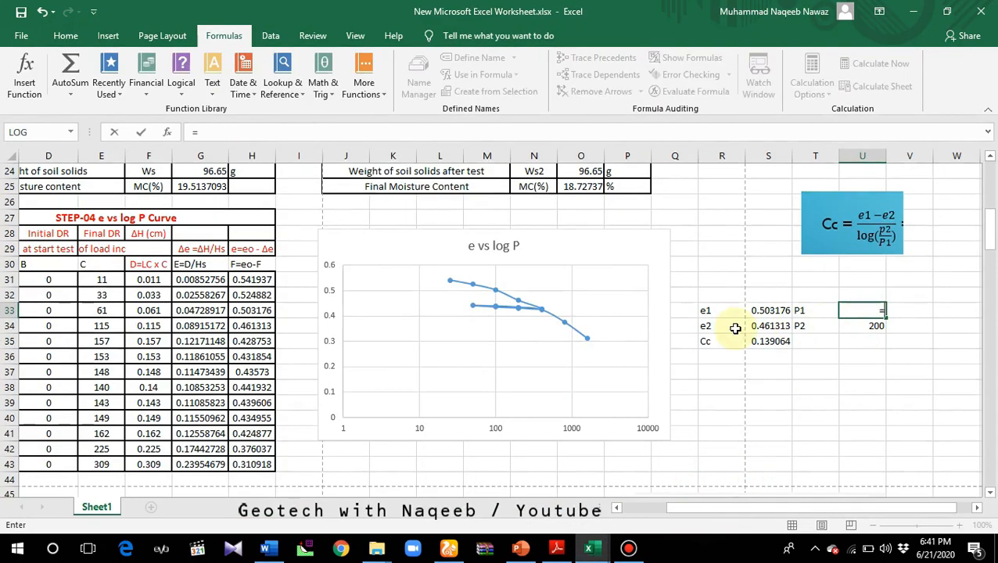
{"action": "left_click_drag", "start_coordinate": [688, 503], "coordinate": [668, 507]}
{"action": "left_click", "coordinate": [163, 310]}
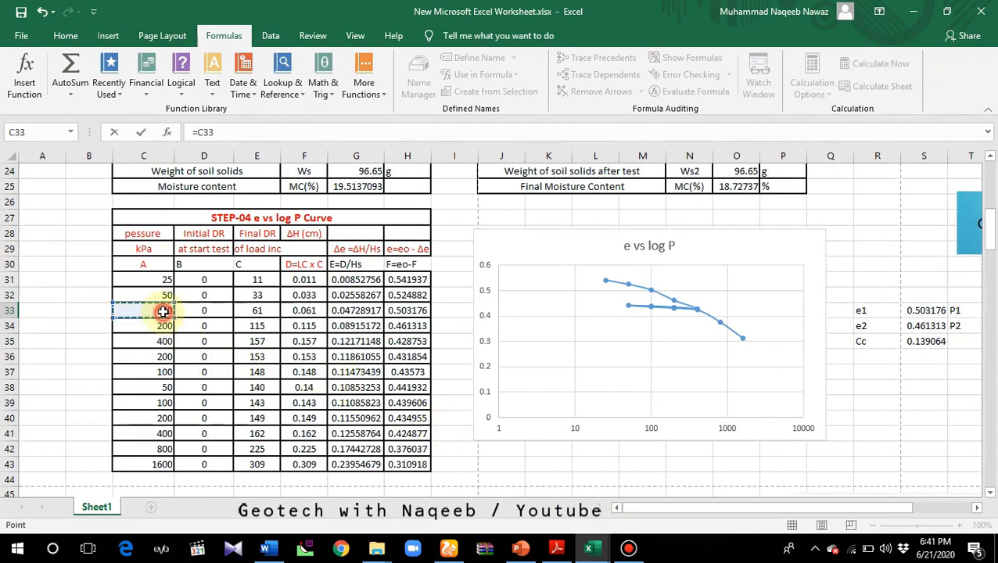
{"action": "key", "text": "Return"}
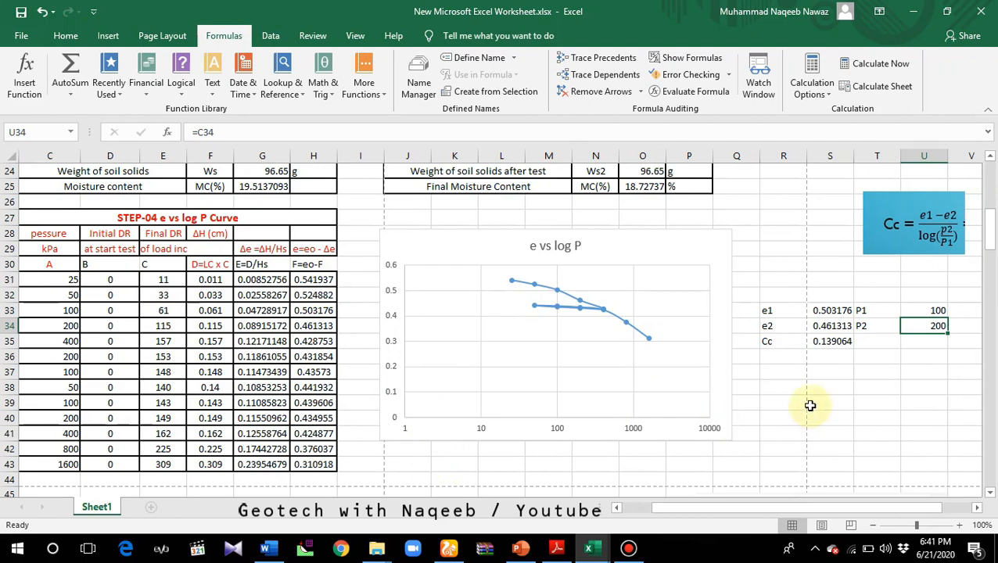
- Enter the labels e1 in cell R37 and e2 in cell R38 for a second calculation block
{"action": "left_click", "coordinate": [774, 372]}
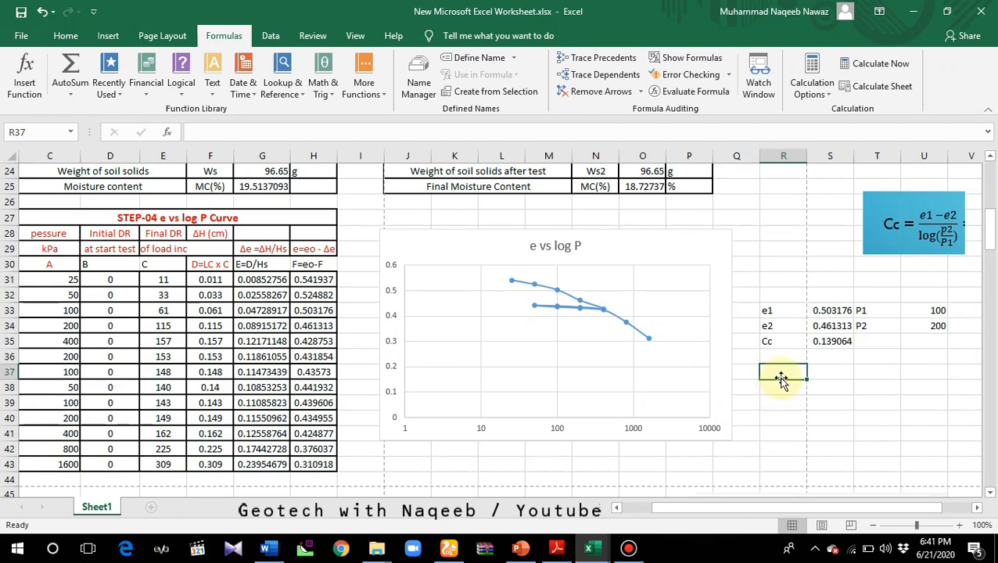
{"action": "type", "text": "e"}
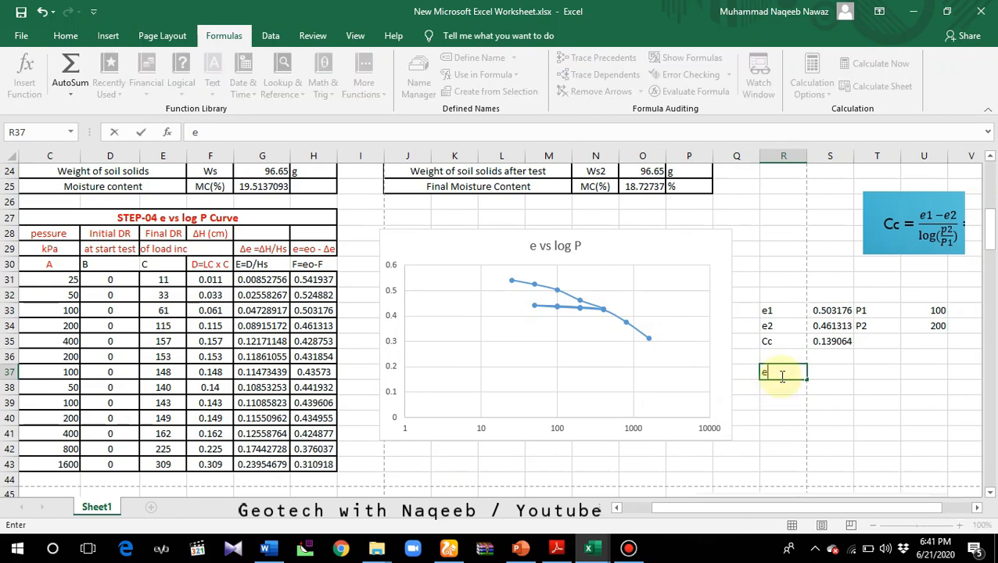
{"action": "type", "text": "1"}
{"action": "key", "text": "Return"}
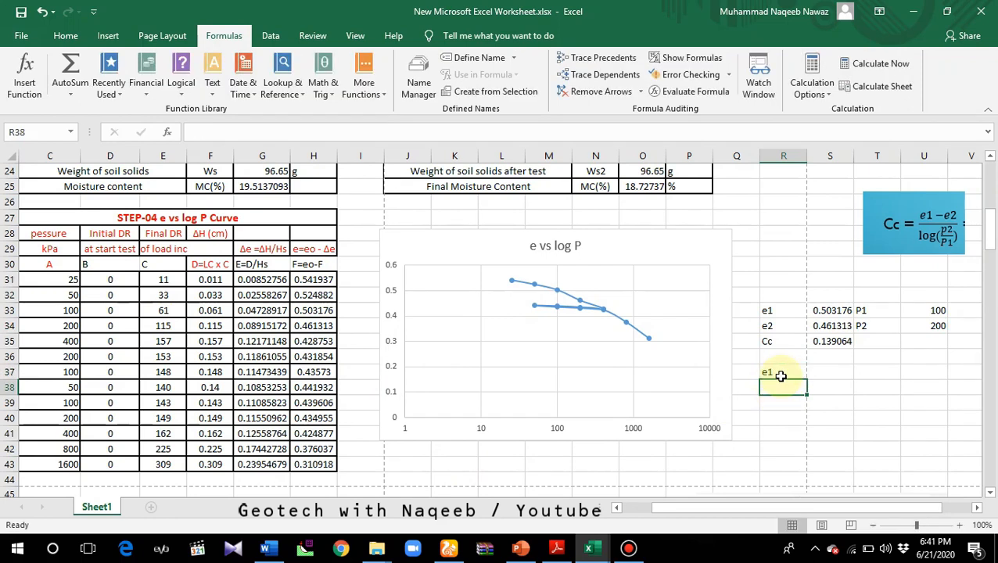
{"action": "type", "text": "e1"}
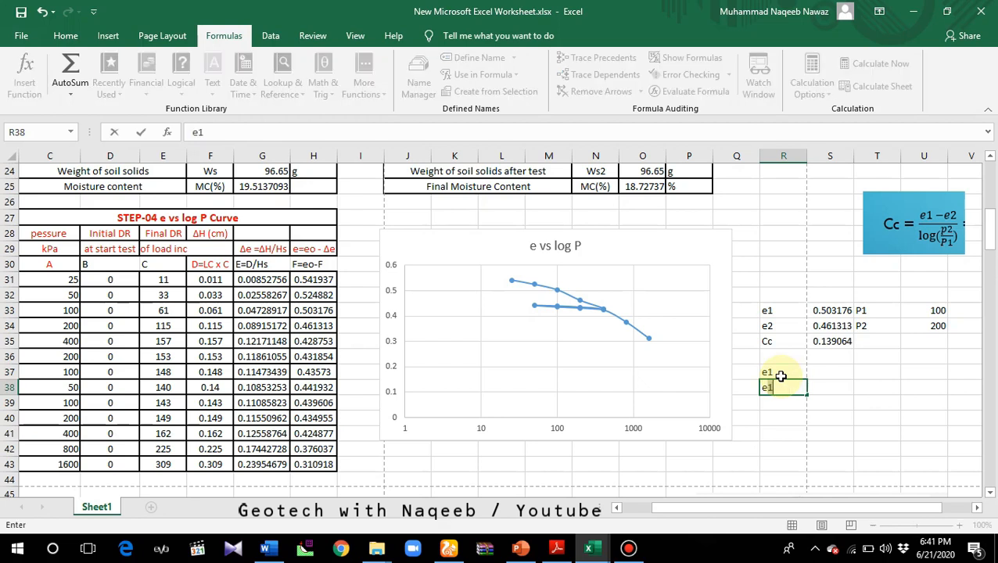
{"action": "key", "text": "BackSpace"}
{"action": "type", "text": "2"}
- Enter the labels P1 in cell T37 and P2 in cell T38
{"action": "key", "text": "Right"}
{"action": "key", "text": "Right"}
{"action": "key", "text": "Up"}
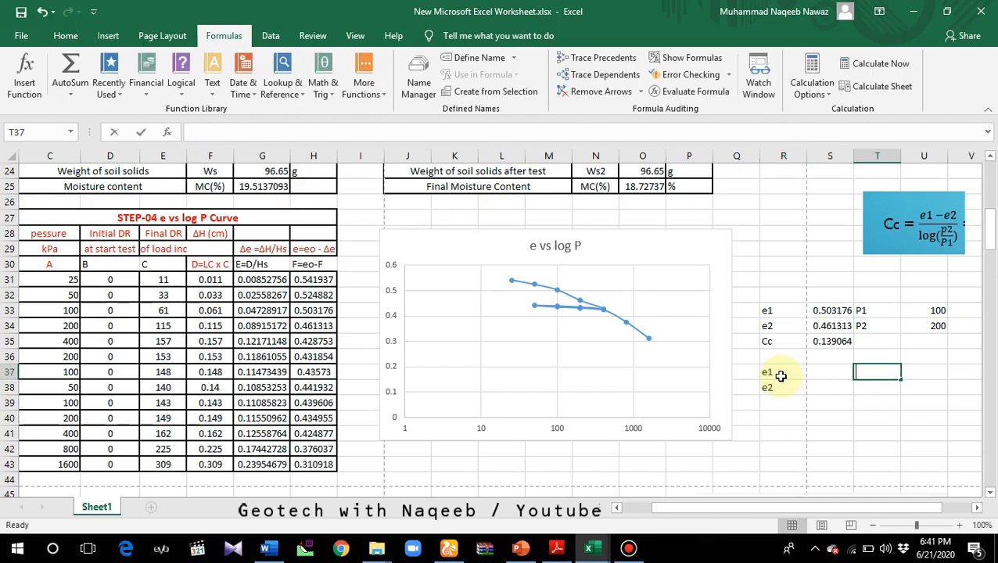
{"action": "type", "text": "P1"}
{"action": "key", "text": "Return"}
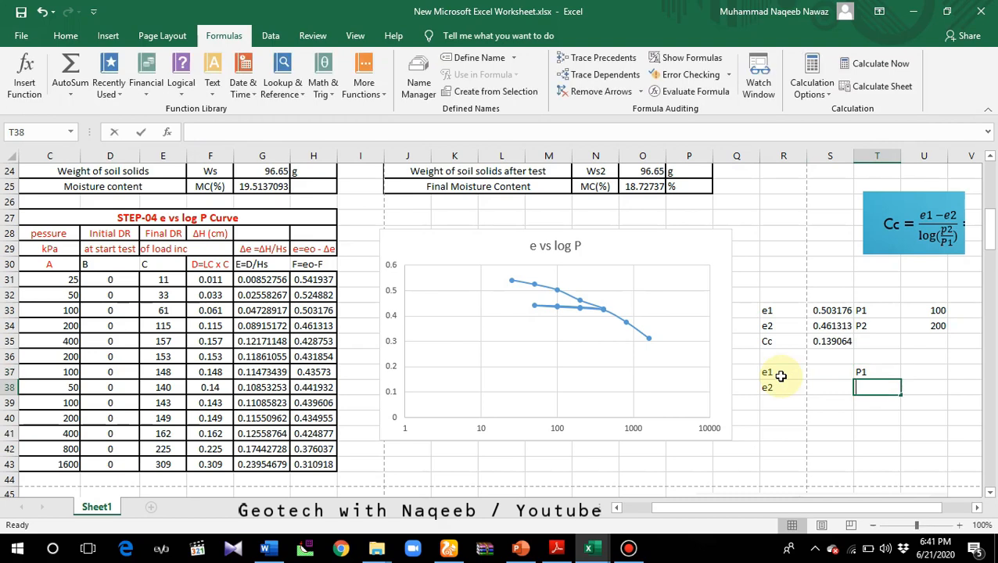
{"action": "type", "text": "P2"}
{"action": "key", "text": "Return"}
- Enter the label Cs in cell R39 and inspect the 100 kPa point on the e vs log P chart
{"action": "key", "text": "Left"}
{"action": "key", "text": "Left"}
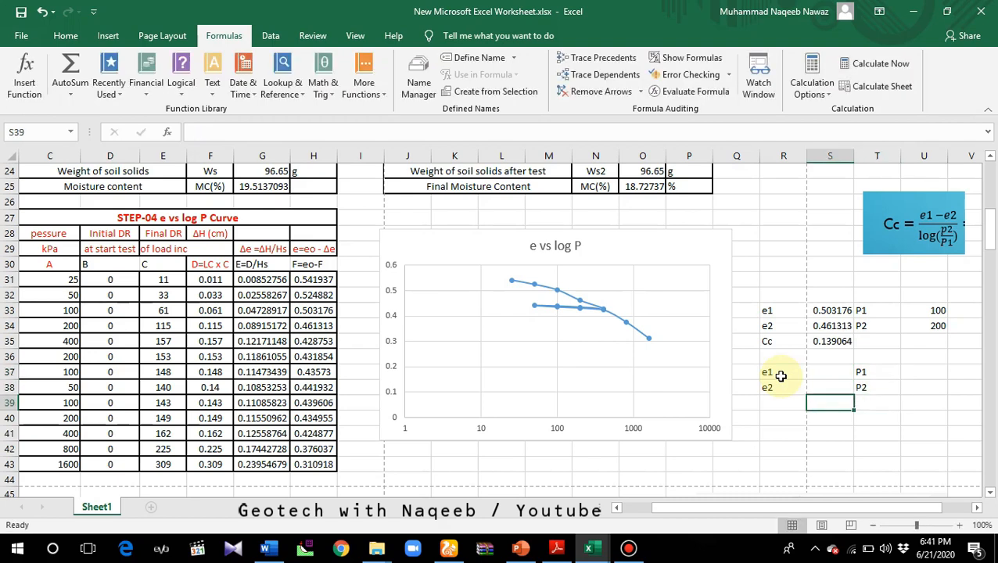
{"action": "type", "text": "Cs"}
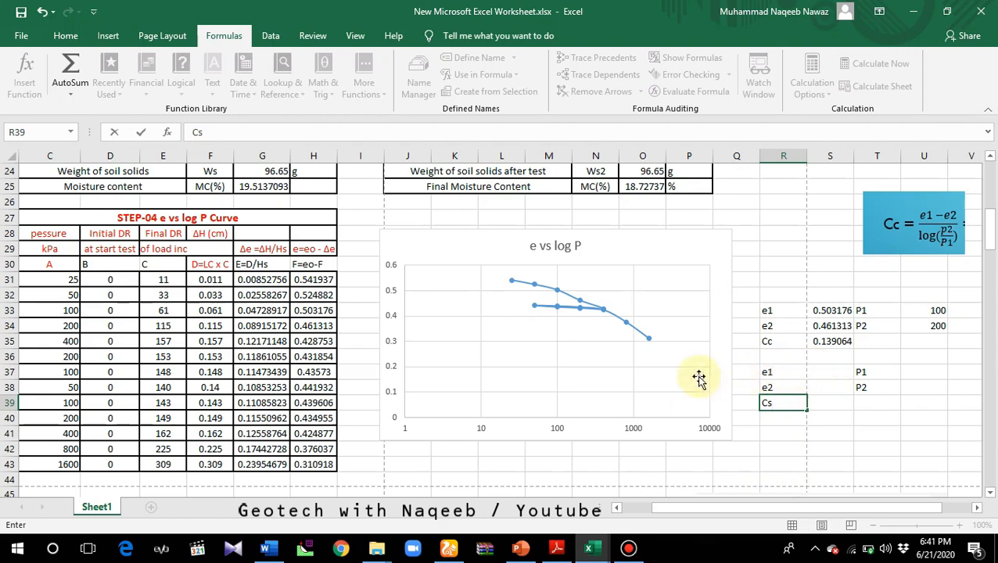
{"action": "mouse_move", "coordinate": [544, 307]}
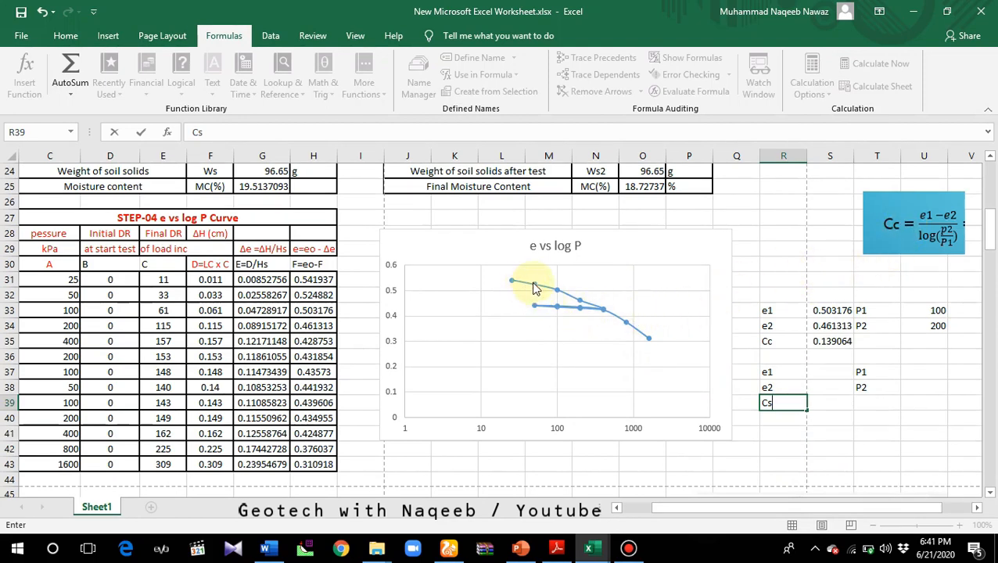
{"action": "mouse_move", "coordinate": [576, 304]}
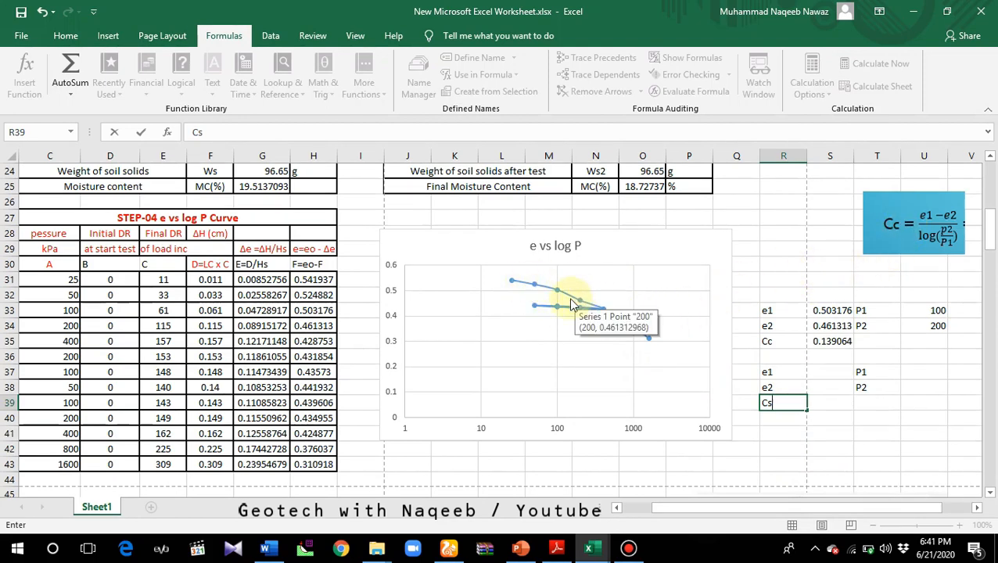
{"action": "left_click", "coordinate": [512, 342]}
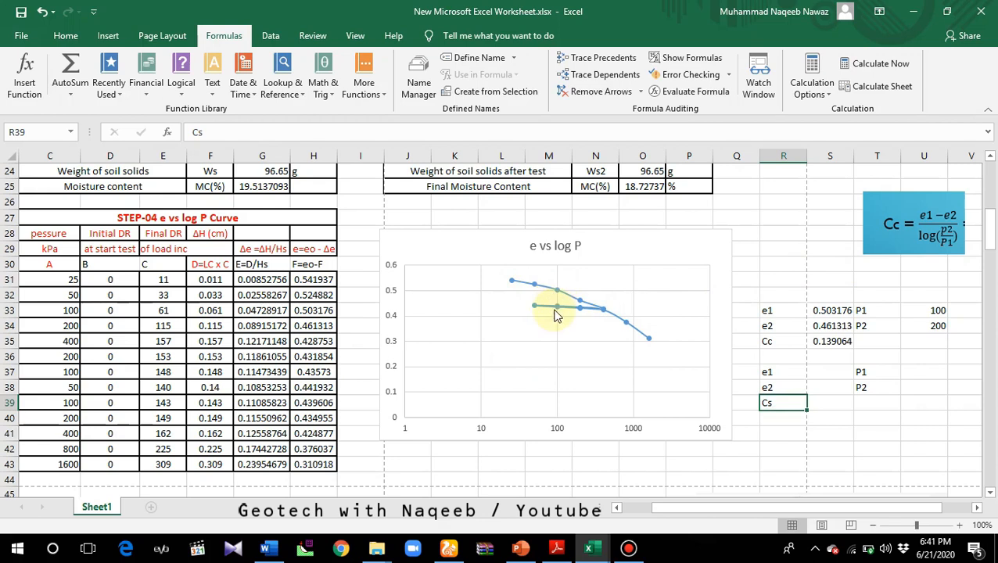
{"action": "mouse_move", "coordinate": [554, 294]}
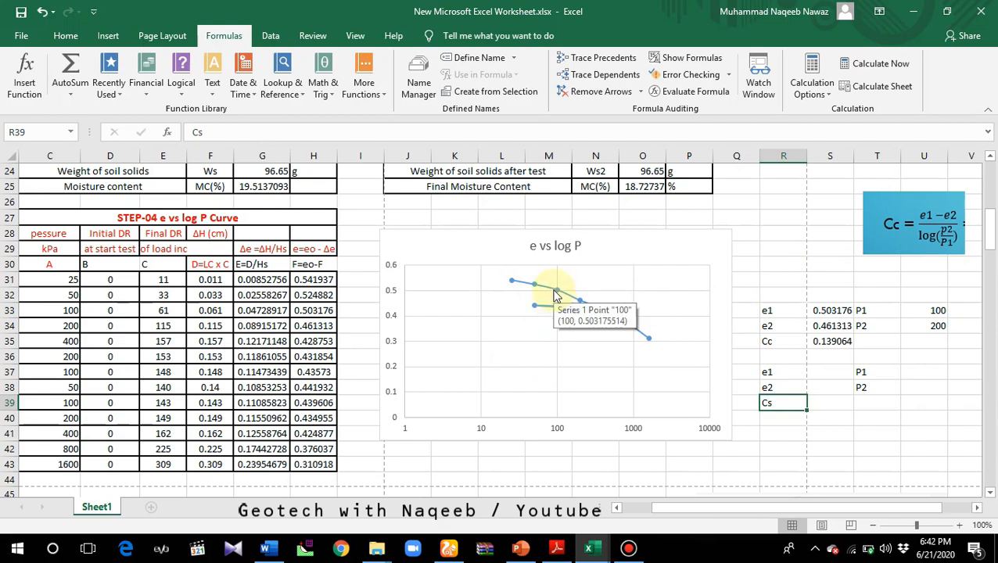
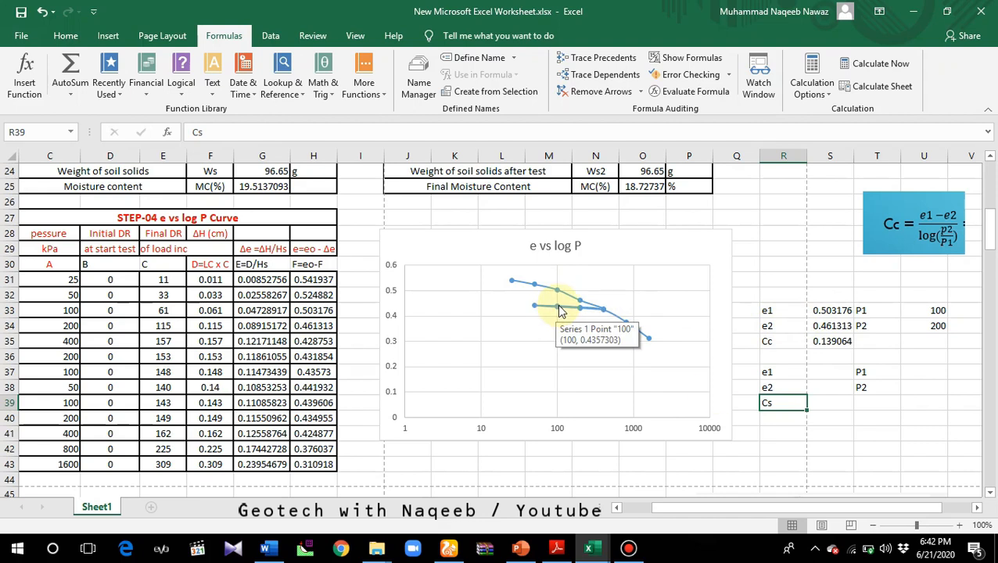
- Link e1 in cell S37 to the void ratio in cell H37
{"action": "left_click", "coordinate": [828, 371]}
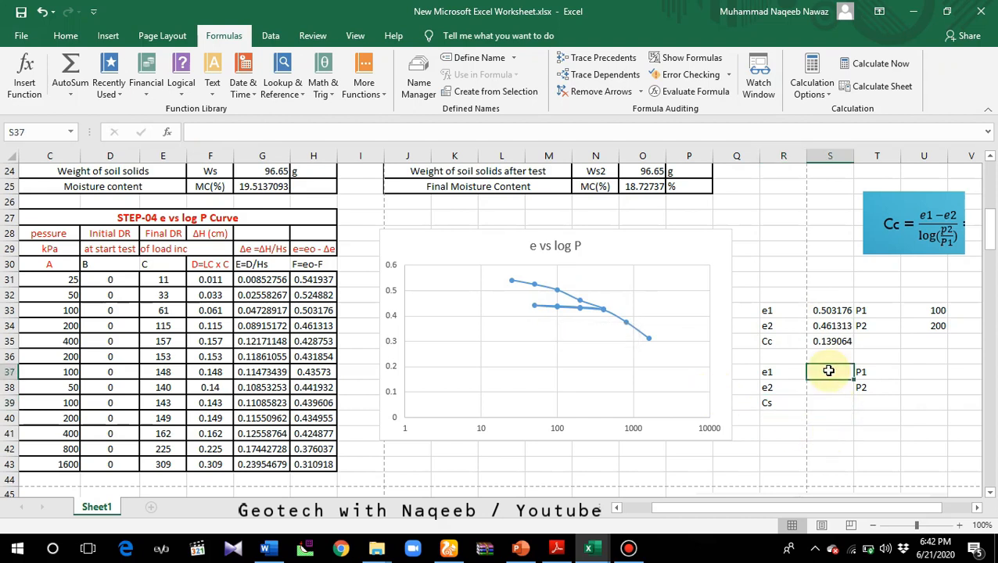
{"action": "type", "text": "0"}
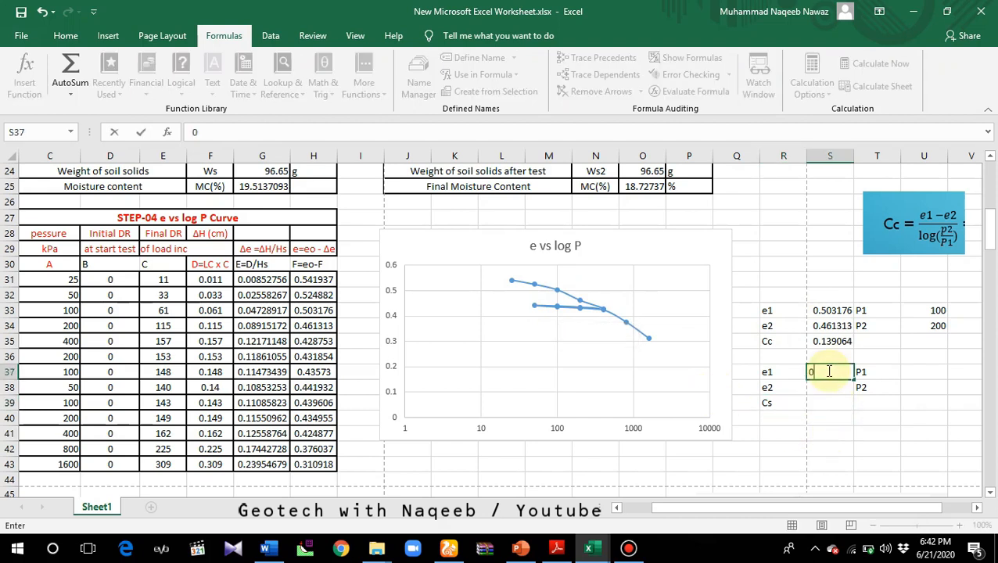
{"action": "key", "text": "BackSpace"}
{"action": "type", "text": "="}
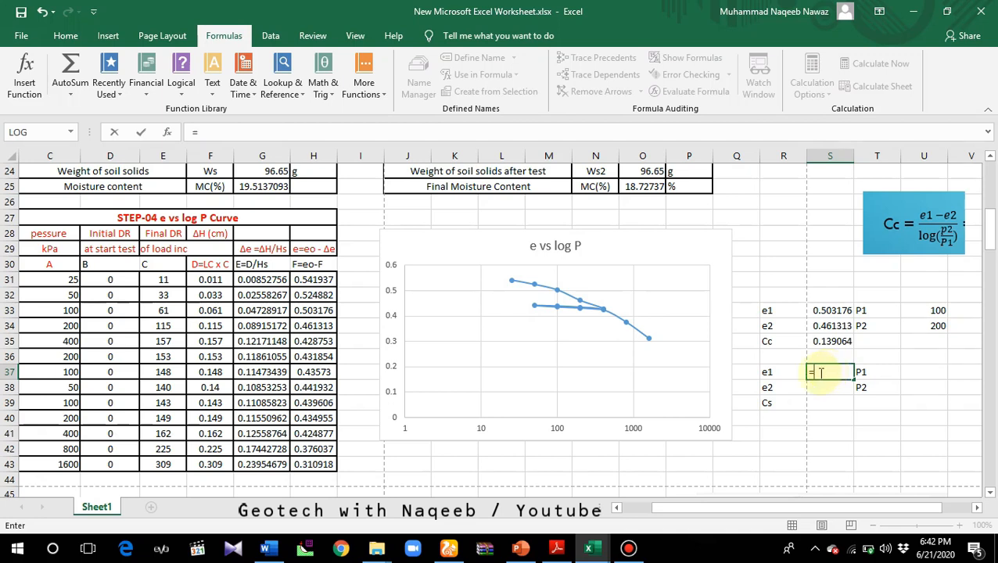
{"action": "left_click_drag", "start_coordinate": [714, 508], "coordinate": [665, 510]}
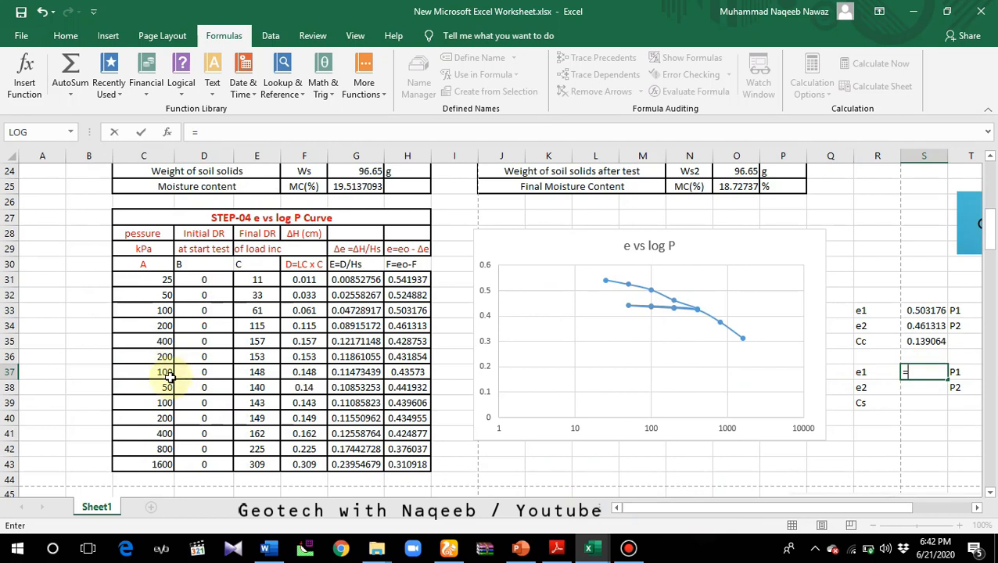
{"action": "left_click", "coordinate": [406, 372]}
{"action": "key", "text": "Return"}
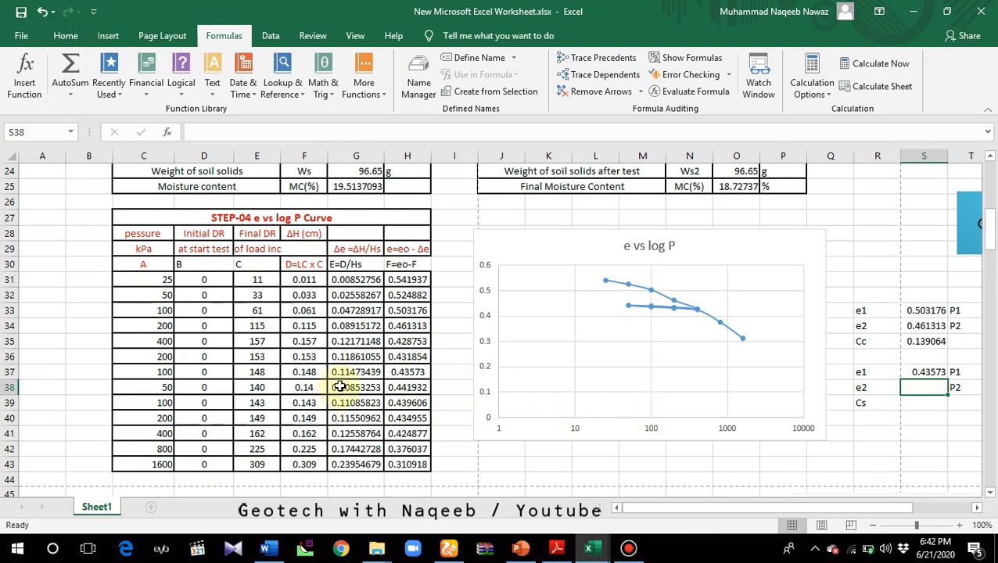
- Link e2 in cell S38 to the pressure cell C36
{"action": "type", "text": "="}
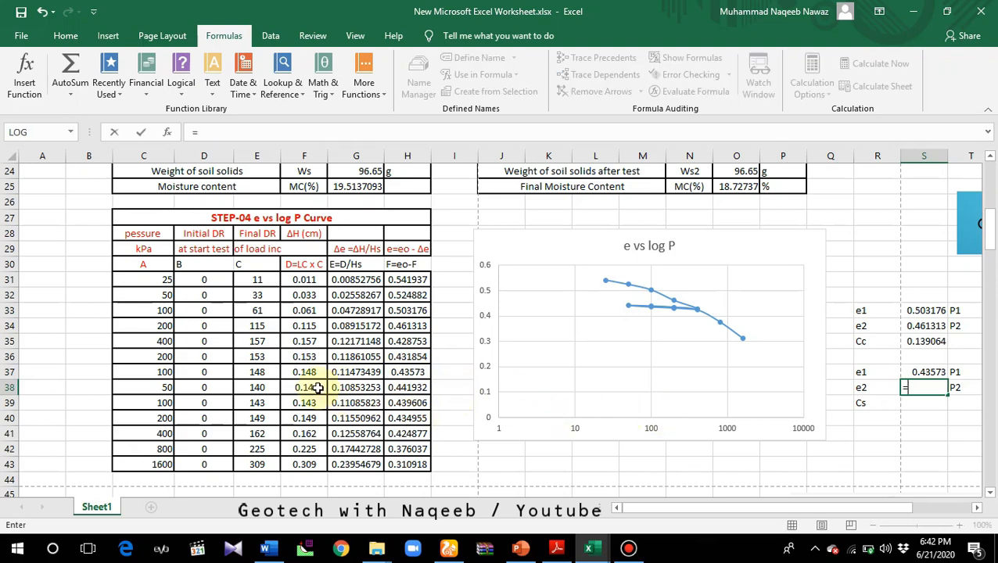
{"action": "left_click", "coordinate": [169, 357]}
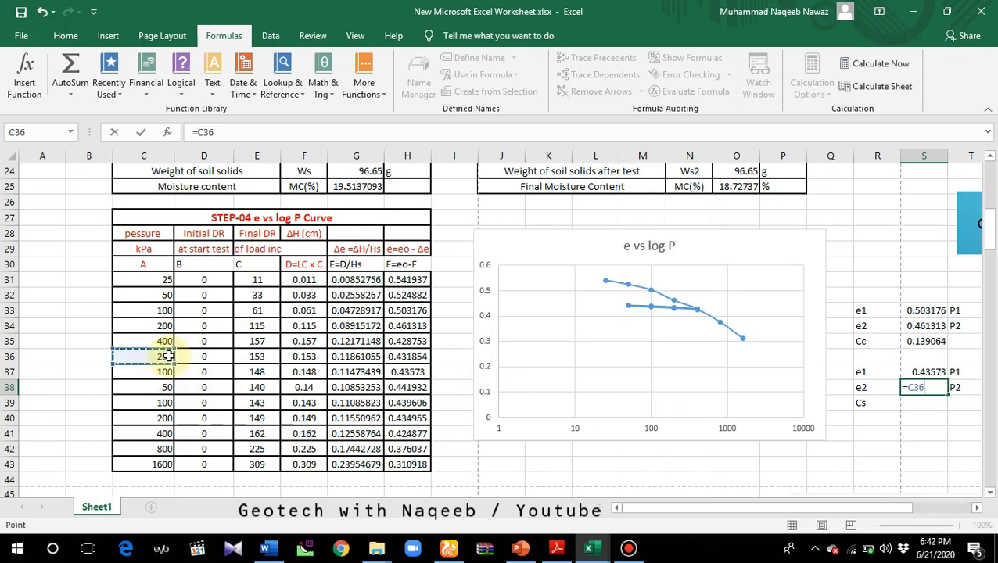
{"action": "key", "text": "Return"}
{"action": "left_click_drag", "start_coordinate": [641, 510], "coordinate": [734, 507]}
{"action": "left_click", "coordinate": [798, 386]}
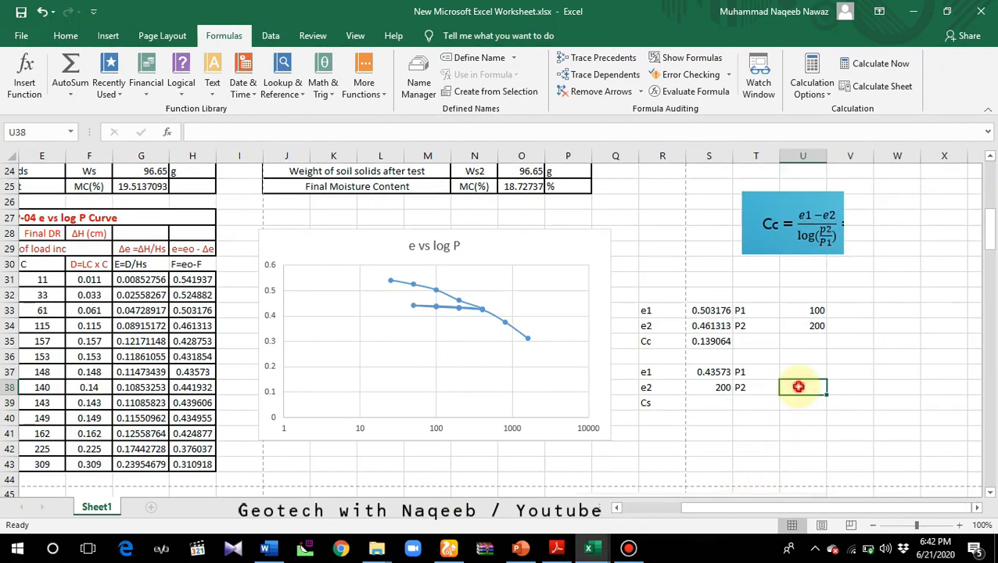
{"action": "type", "text": "="}
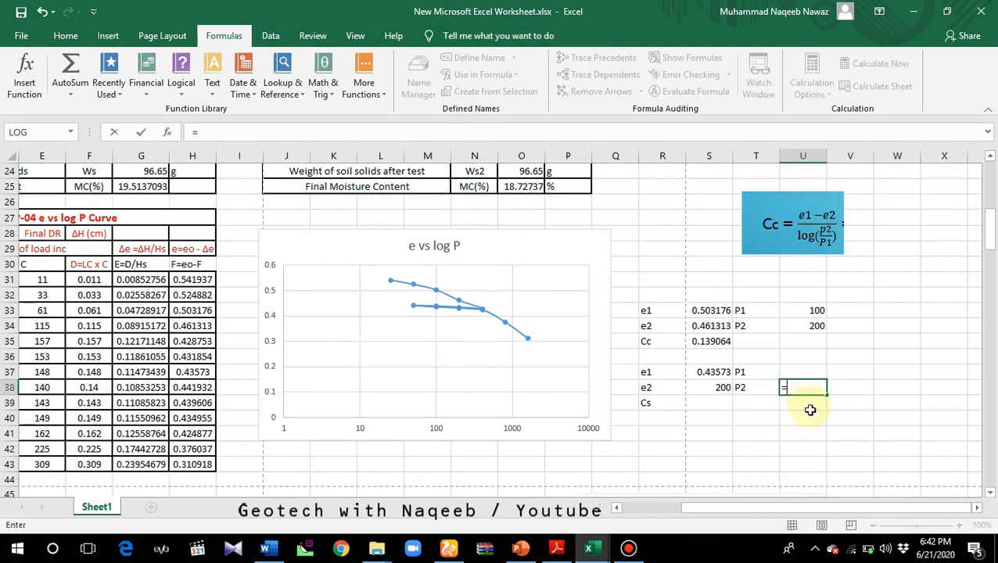
{"action": "left_click", "coordinate": [720, 389]}
{"action": "key", "text": "BackSpace"}
{"action": "key", "text": "BackSpace"}
{"action": "key", "text": "BackSpace"}
{"action": "key", "text": "BackSpace"}
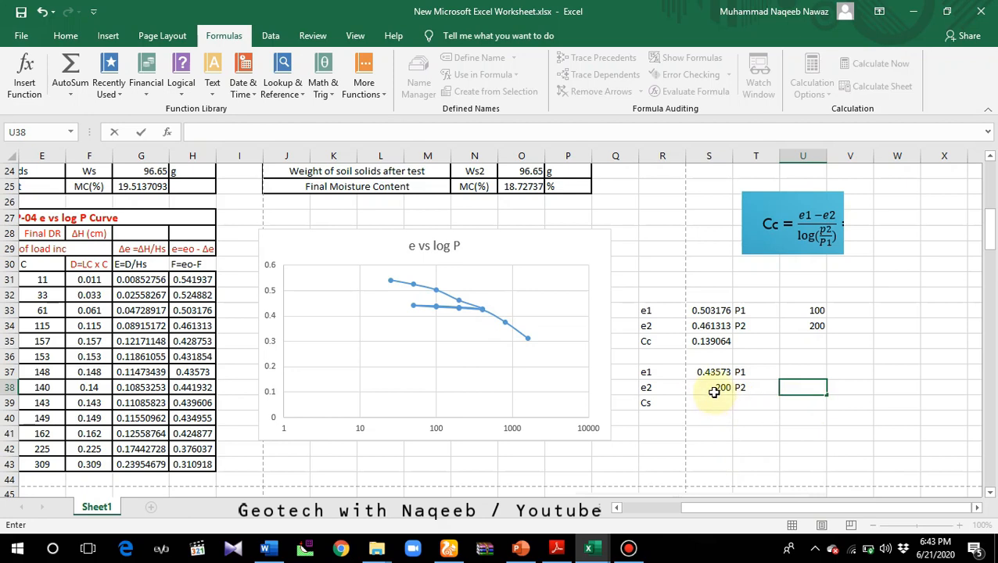
- Replace the content of e2 in cell S38 with a link to the void ratio in cell H36
{"action": "left_click", "coordinate": [715, 389]}
{"action": "double_click", "coordinate": [716, 389]}
{"action": "key", "text": "BackSpace"}
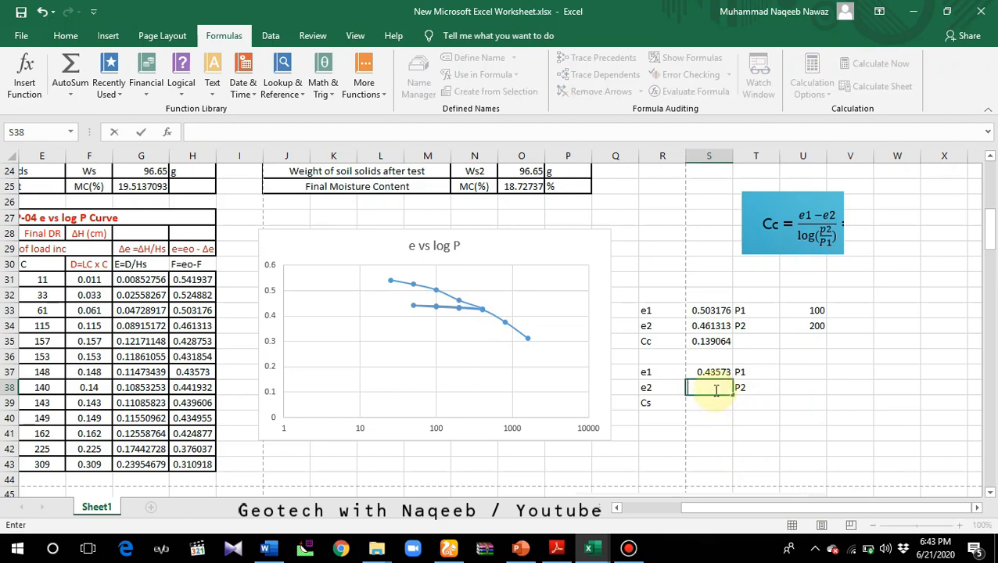
{"action": "type", "text": "="}
{"action": "left_click_drag", "start_coordinate": [782, 508], "coordinate": [704, 506]}
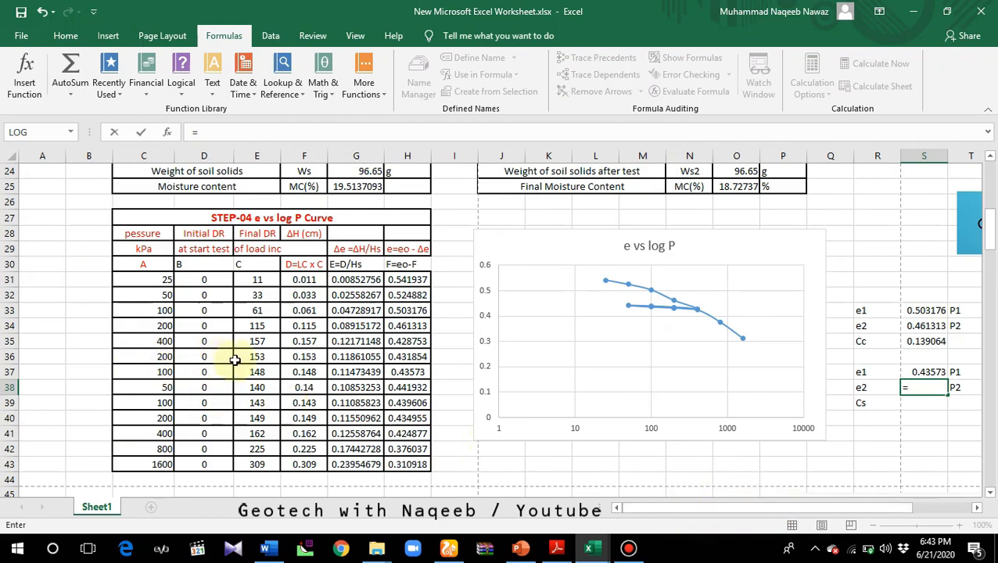
{"action": "left_click", "coordinate": [412, 358]}
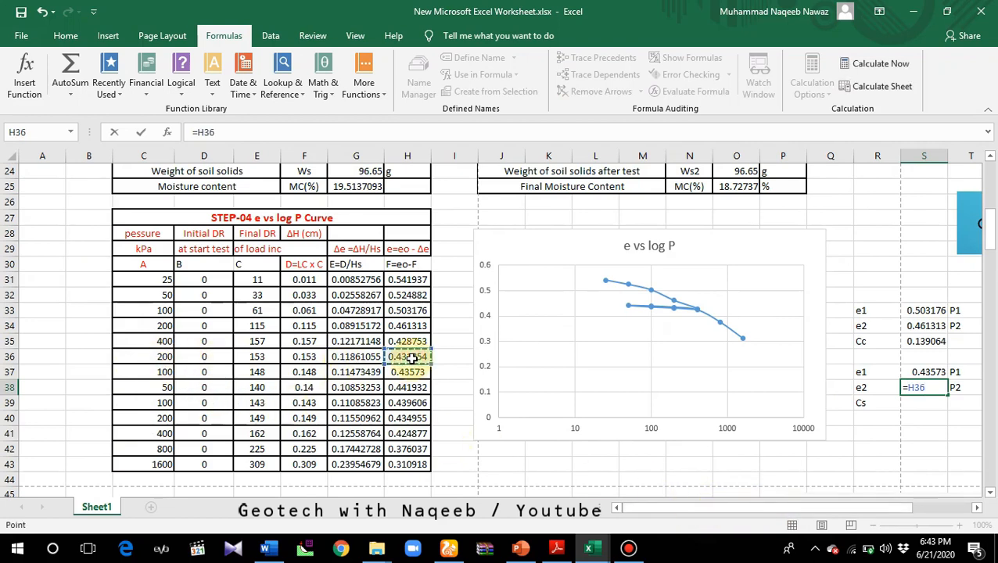
{"action": "key", "text": "Return"}
- Link P2 in cell U38 to the pressure value in cell C36
{"action": "left_click_drag", "start_coordinate": [818, 508], "coordinate": [849, 507]}
{"action": "left_click", "coordinate": [921, 389]}
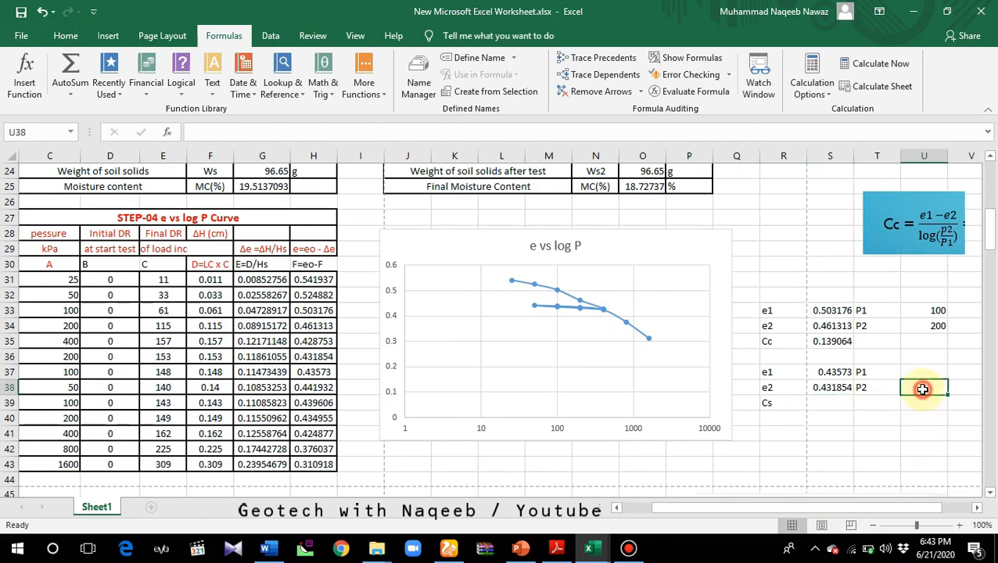
{"action": "type", "text": "="}
{"action": "left_click_drag", "start_coordinate": [839, 511], "coordinate": [704, 510]}
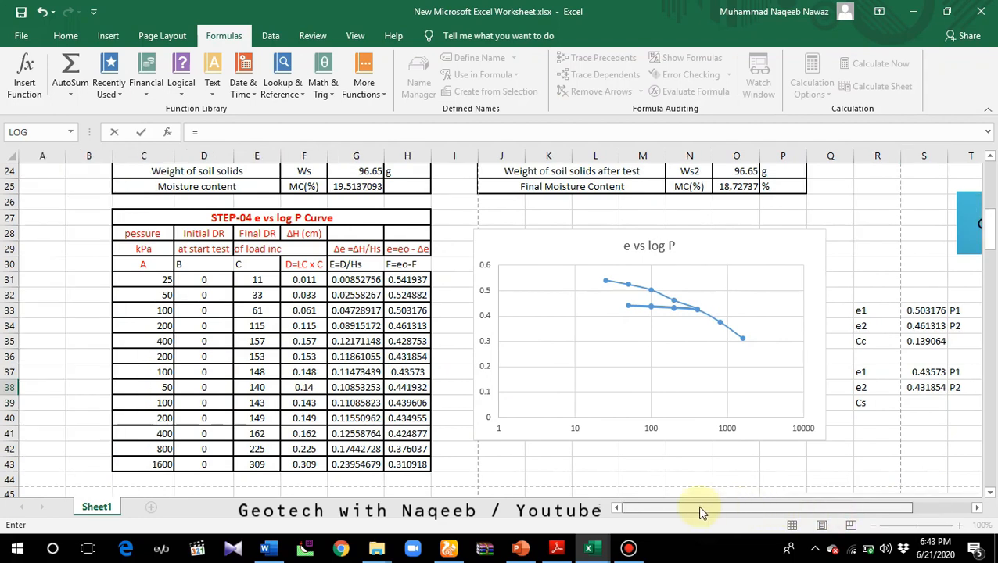
{"action": "left_click", "coordinate": [155, 355]}
{"action": "key", "text": "Return"}
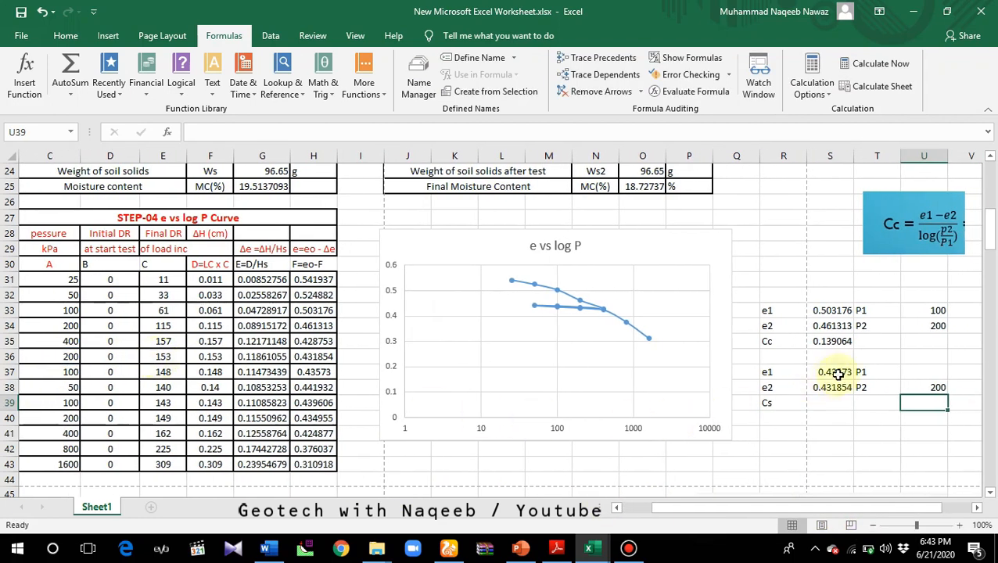
- Link P1 in cell U37 to the pressure value in cell C37
{"action": "left_click", "coordinate": [914, 372]}
{"action": "type", "text": "="}
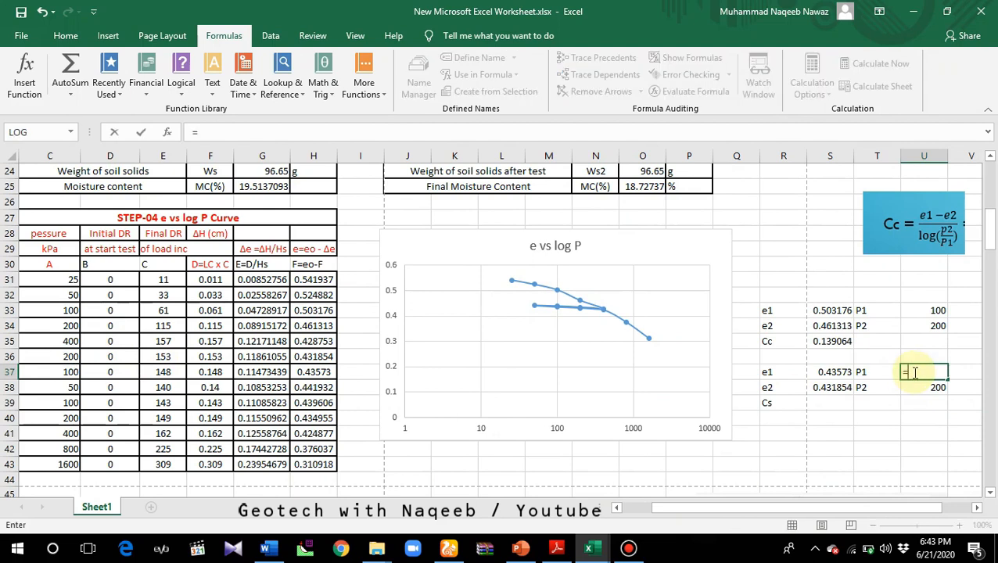
{"action": "left_click_drag", "start_coordinate": [834, 508], "coordinate": [766, 507]}
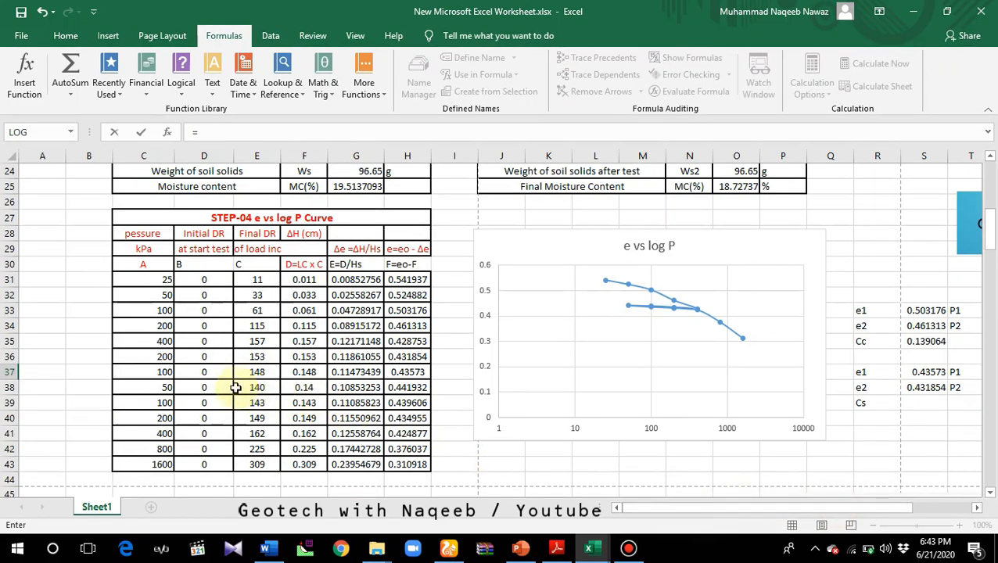
{"action": "left_click", "coordinate": [157, 373]}
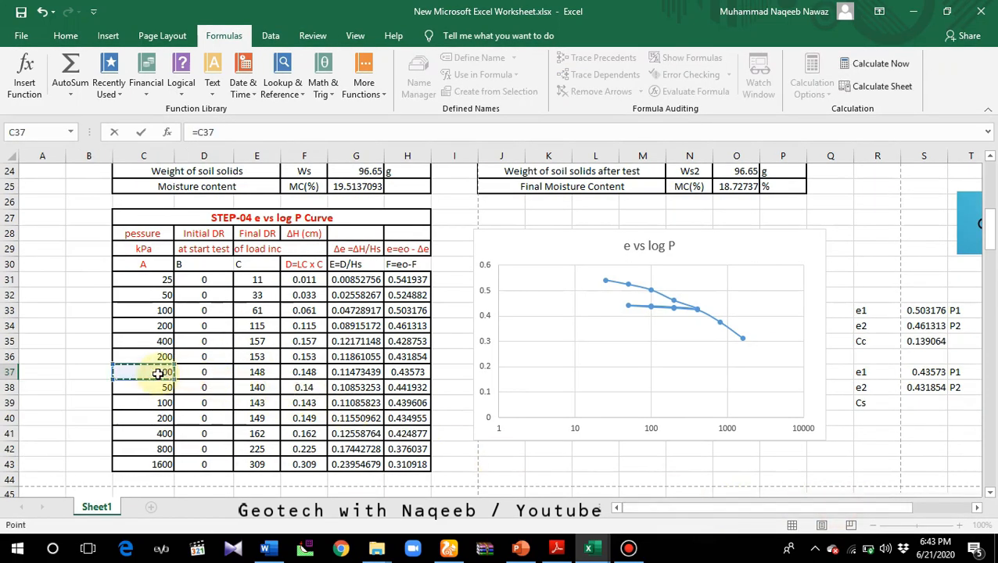
{"action": "key", "text": "Return"}
- Calculate Cs in cell S39 with the formula =(S37-S38)/LOG(U38/U37)
{"action": "left_click", "coordinate": [828, 403]}
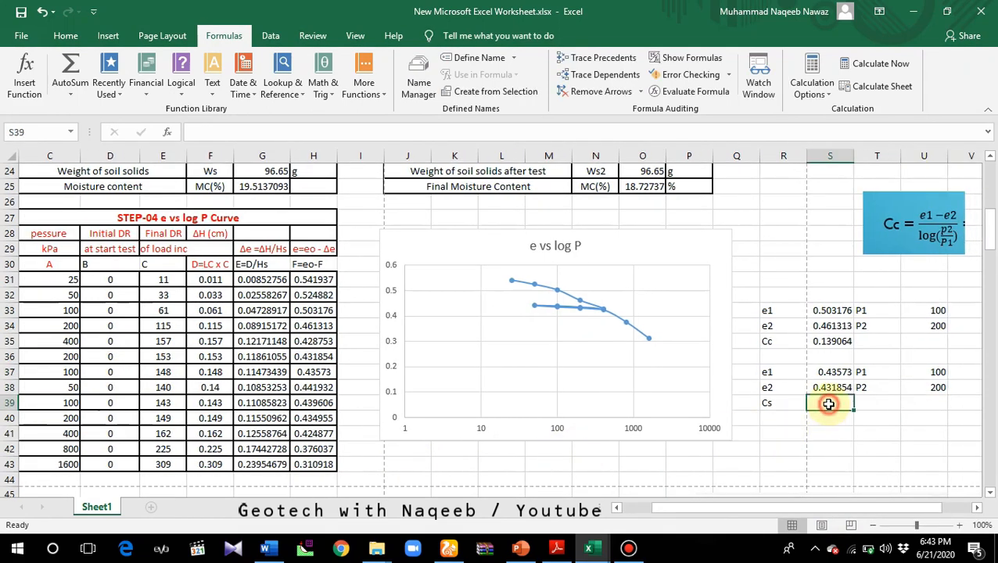
{"action": "type", "text": "="}
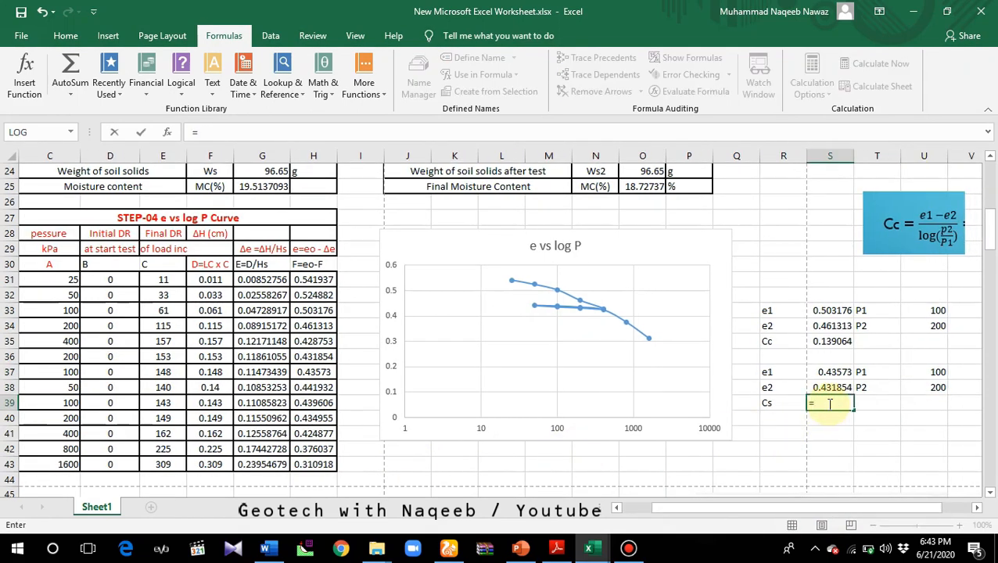
{"action": "type", "text": "("}
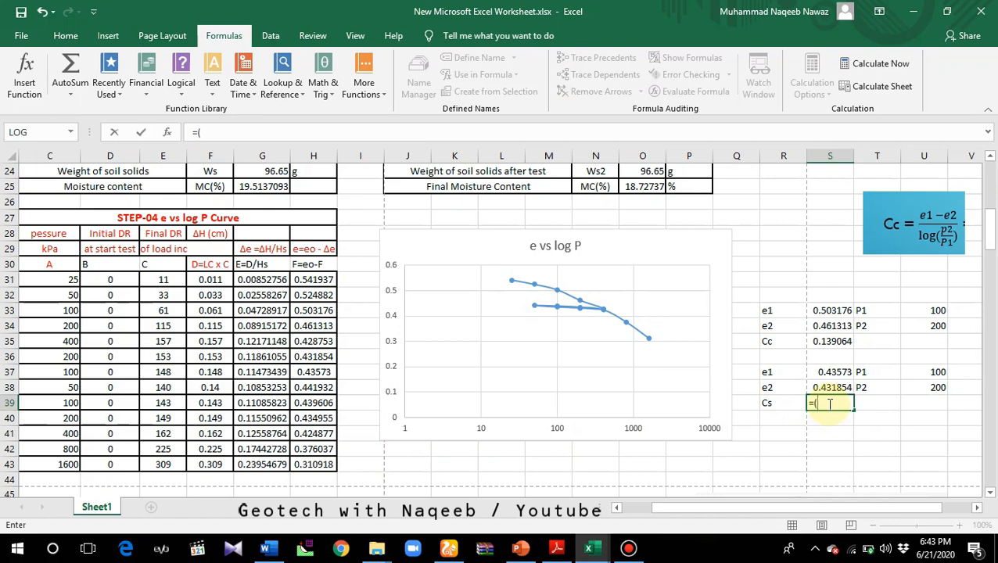
{"action": "left_click", "coordinate": [834, 373]}
{"action": "type", "text": "-"}
{"action": "left_click", "coordinate": [837, 387]}
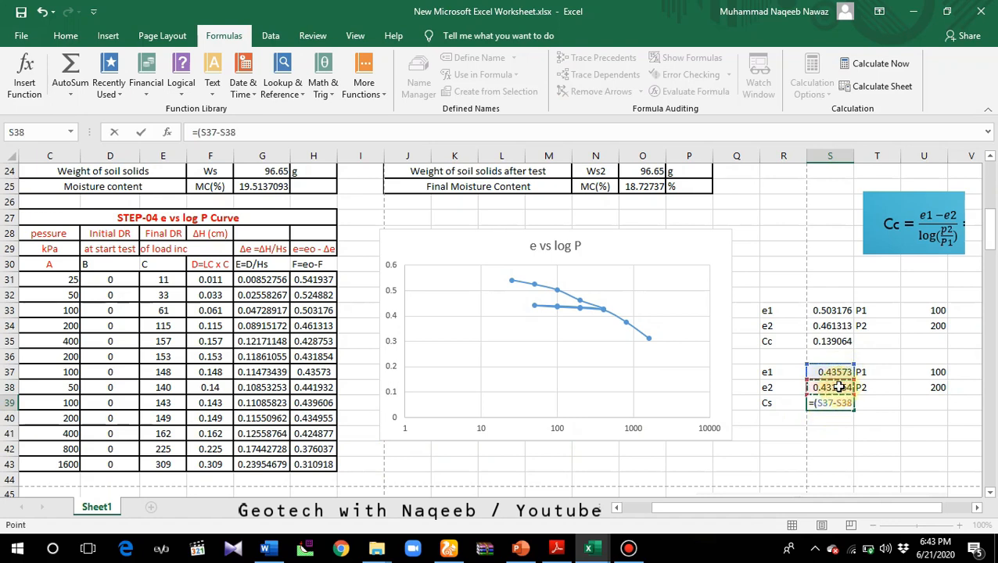
{"action": "type", "text": ")/"}
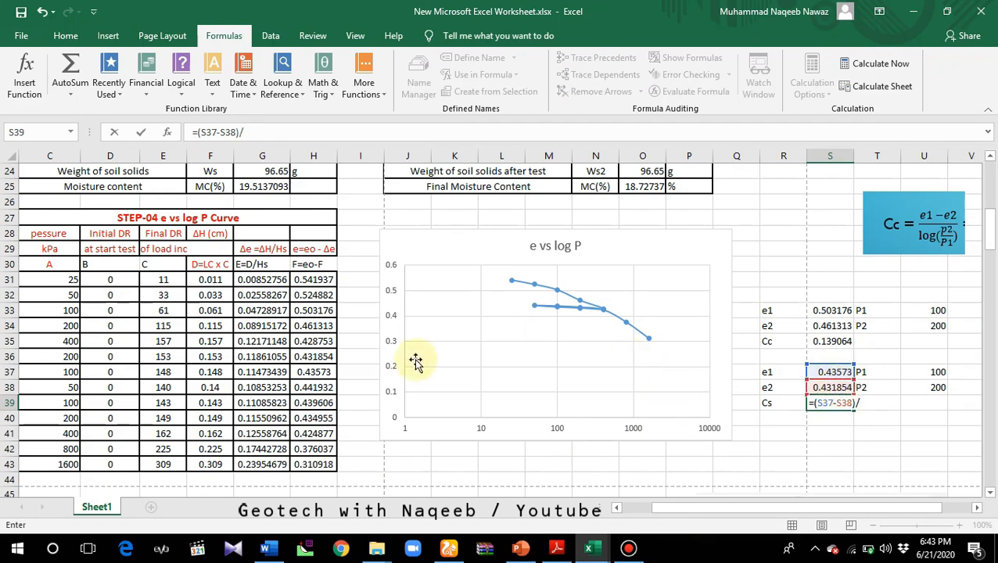
{"action": "left_click", "coordinate": [331, 92]}
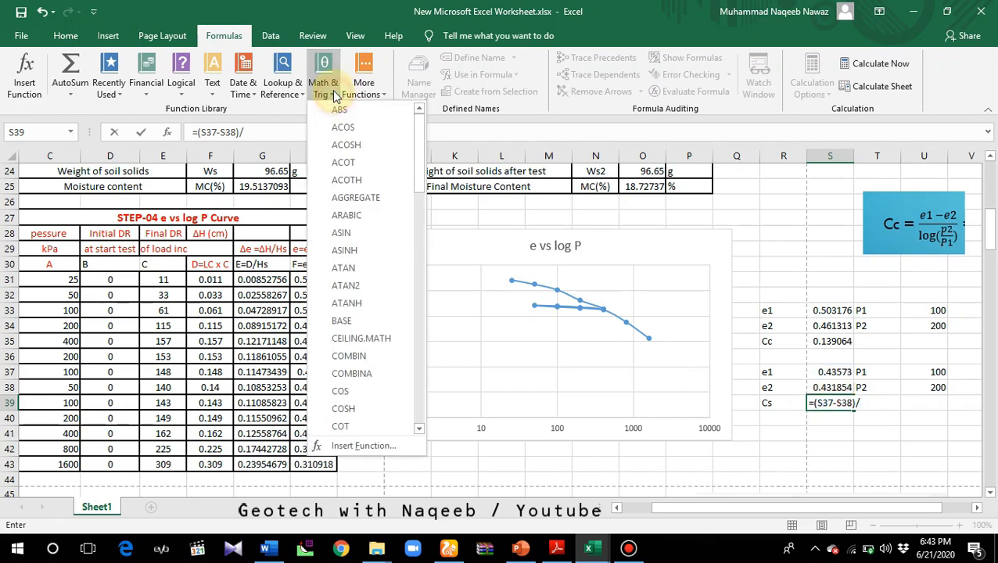
{"action": "scroll", "coordinate": [345, 339], "scroll_direction": "down", "scroll_amount": 6}
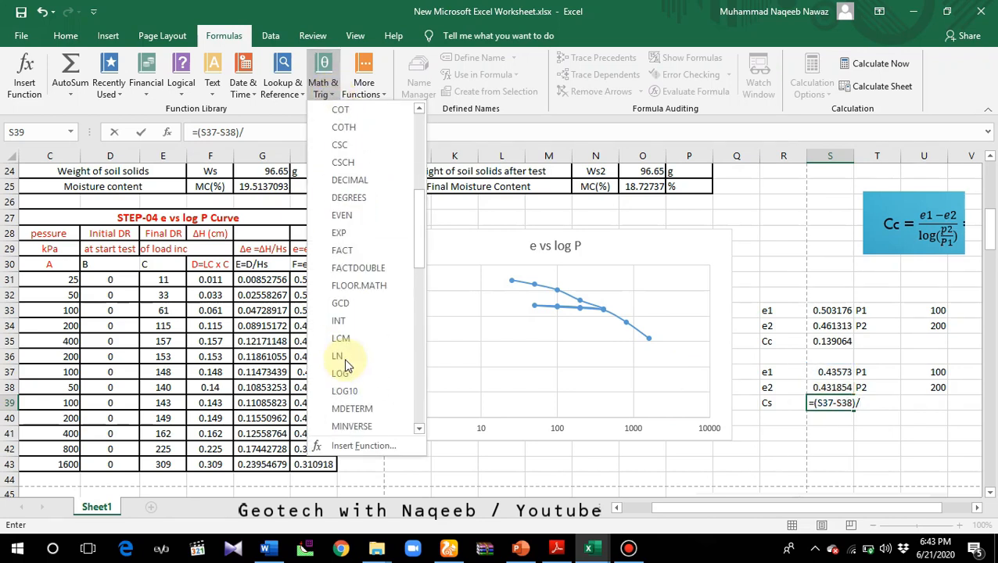
{"action": "left_click", "coordinate": [345, 372]}
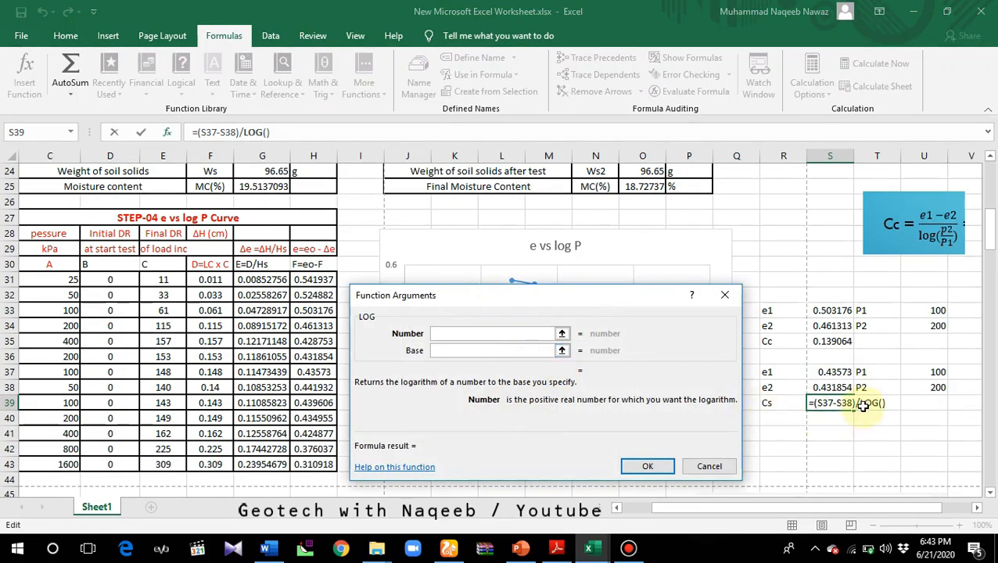
{"action": "left_click", "coordinate": [935, 388]}
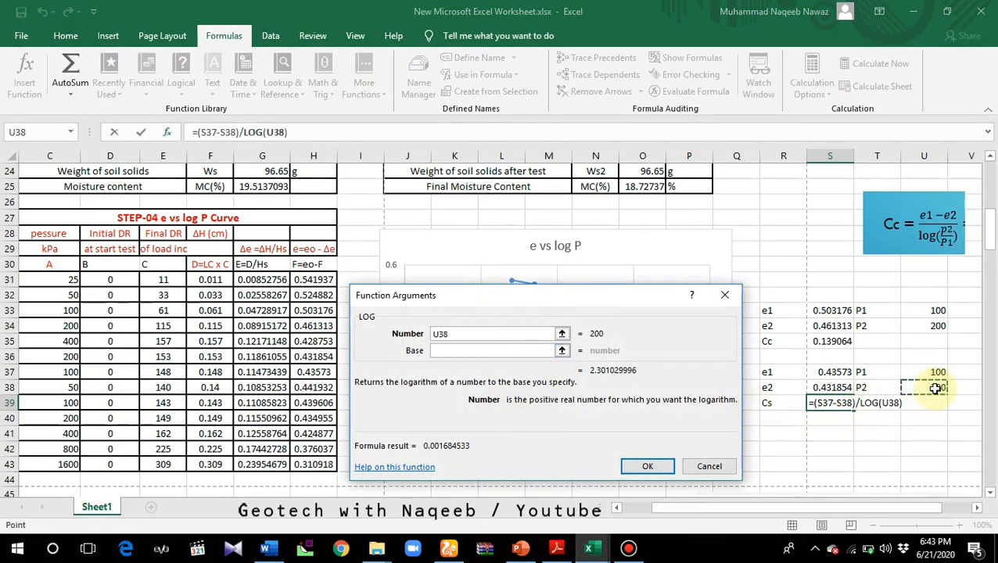
{"action": "type", "text": "/"}
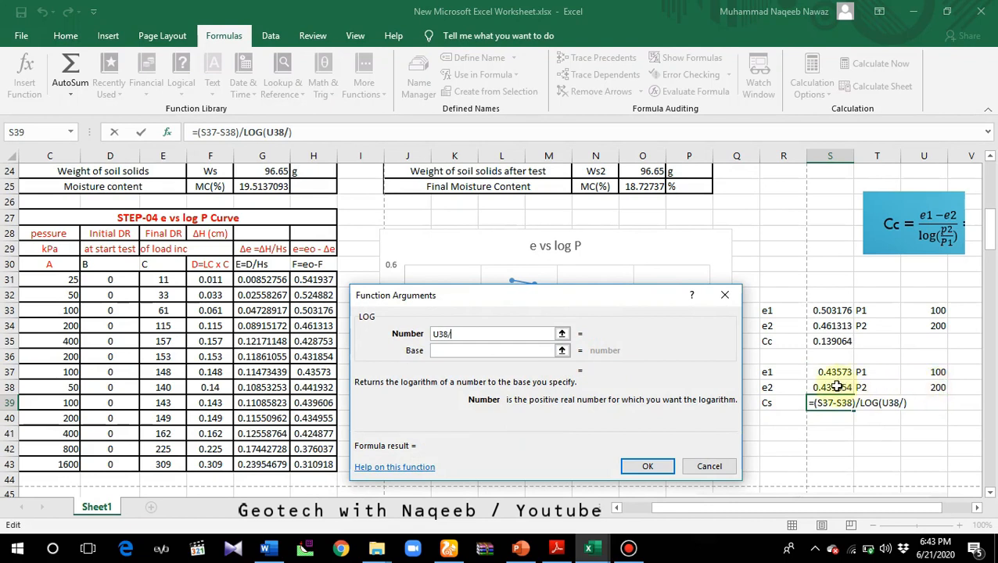
{"action": "left_click", "coordinate": [937, 373]}
{"action": "key", "text": "Return"}
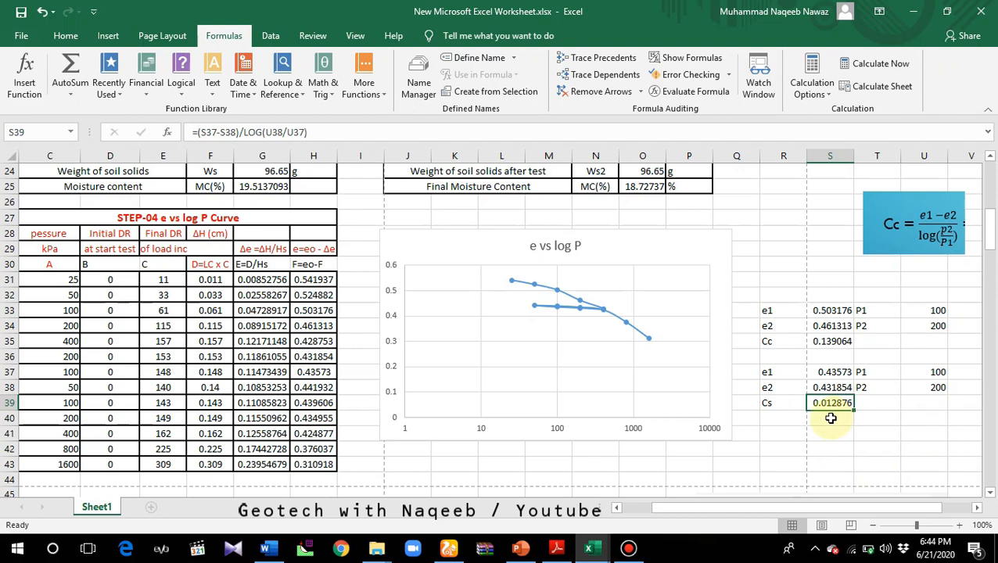
- Check the Cc and Cr results and their typical ranges in the Consolidation Test workbook, then return to the new worksheet
{"action": "left_click", "coordinate": [588, 547]}
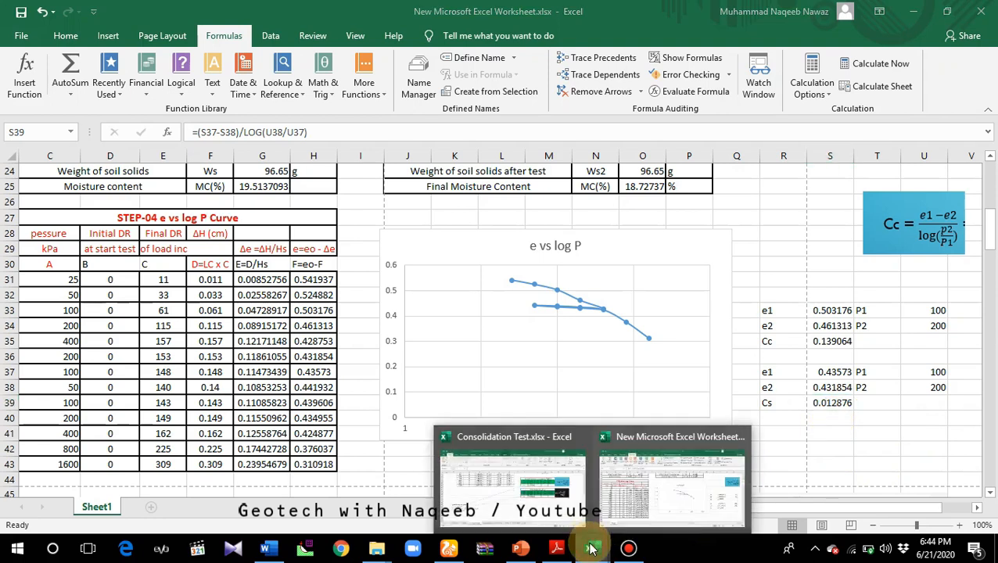
{"action": "left_click", "coordinate": [532, 501]}
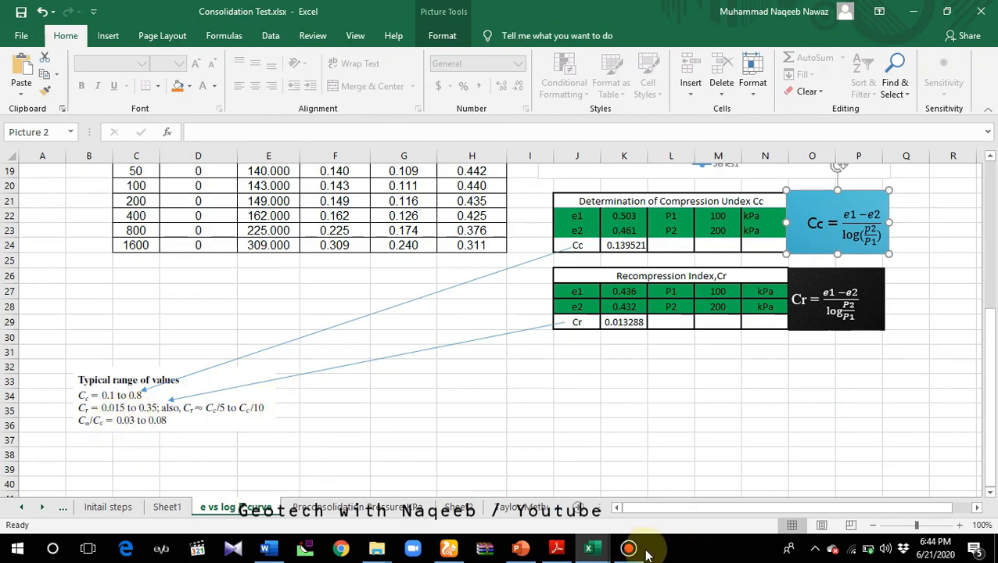
{"action": "left_click", "coordinate": [598, 552]}
{"action": "left_click", "coordinate": [668, 496]}
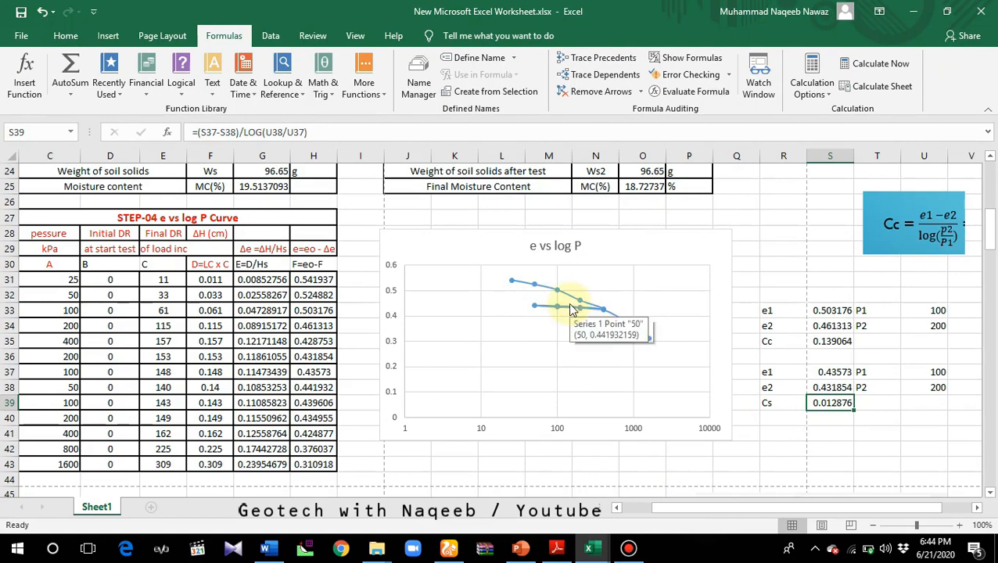
- Enter the label Cr in cell T39, beside the Cs value
{"action": "left_click", "coordinate": [874, 404]}
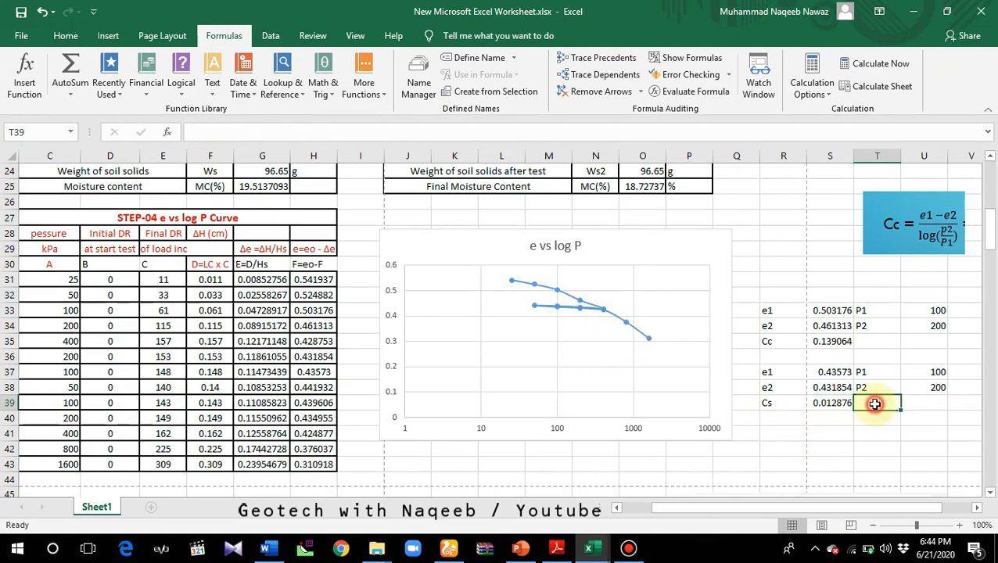
{"action": "type", "text": "Cr"}
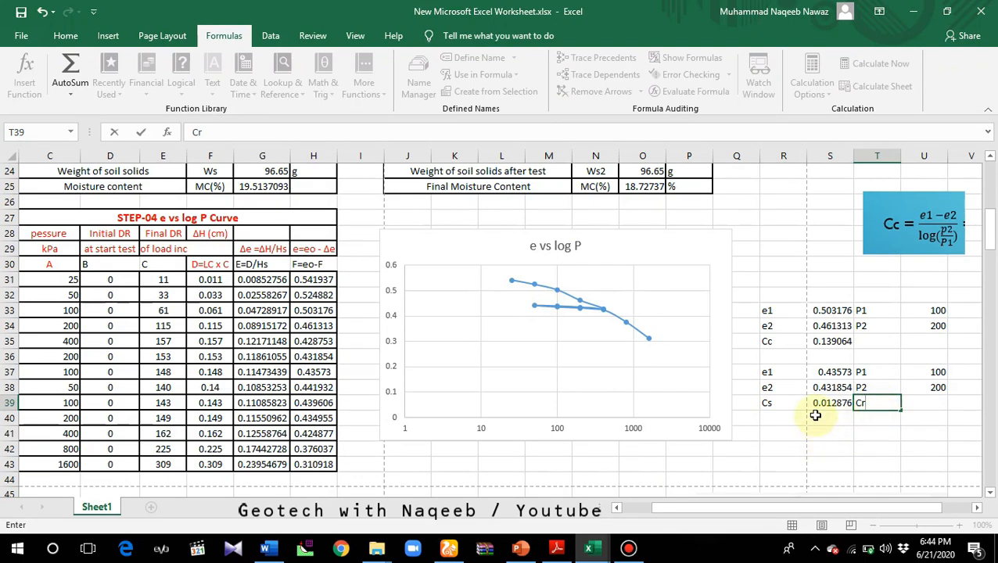
- In the Preconsolidation Press table, link the first pressure cell C49 to the 25 kPa load with =I6
{"action": "scroll", "coordinate": [815, 416], "scroll_direction": "down", "scroll_amount": 5}
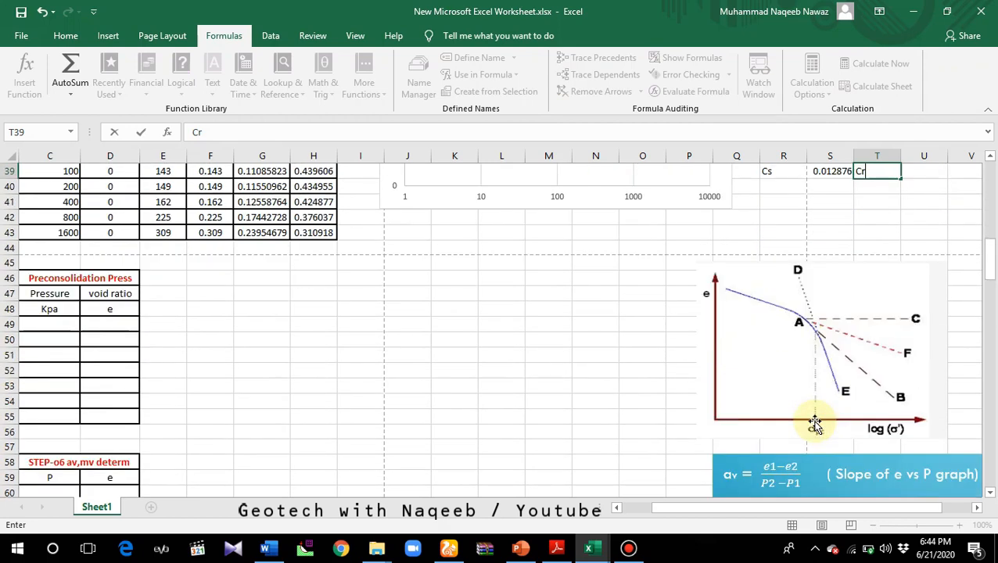
{"action": "left_click_drag", "start_coordinate": [760, 508], "coordinate": [709, 509]}
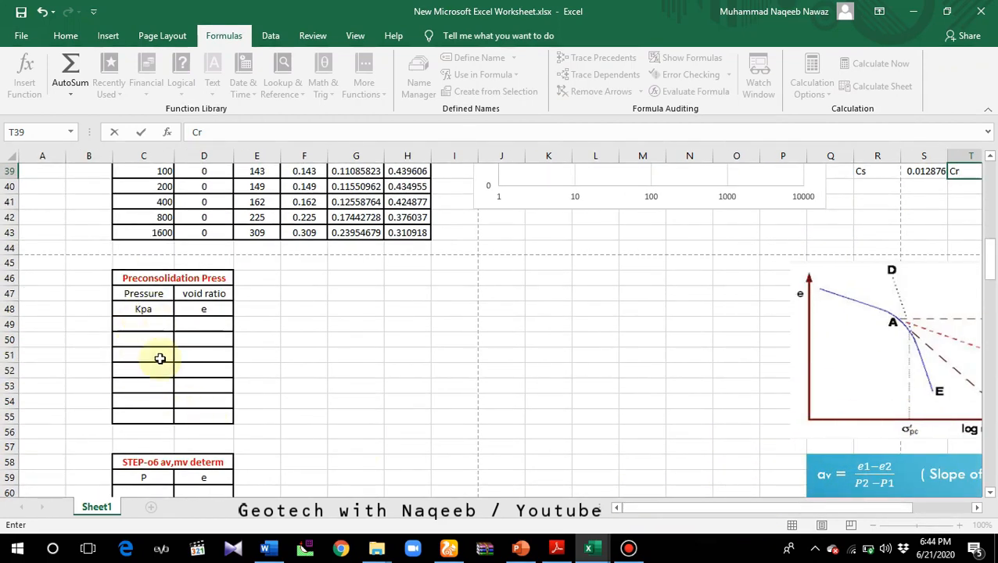
{"action": "scroll", "coordinate": [154, 340], "scroll_direction": "up", "scroll_amount": 1}
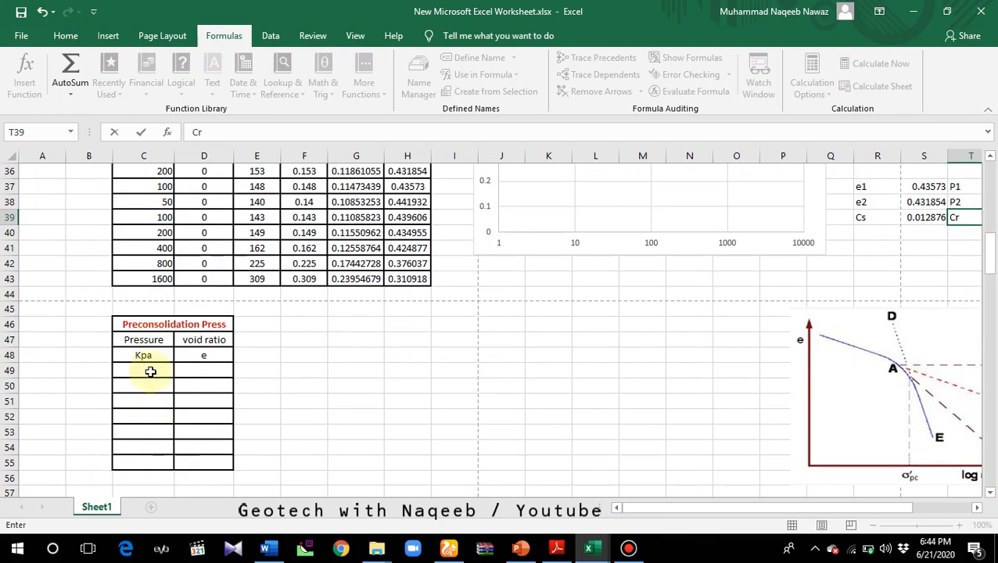
{"action": "scroll", "coordinate": [150, 367], "scroll_direction": "up", "scroll_amount": 1}
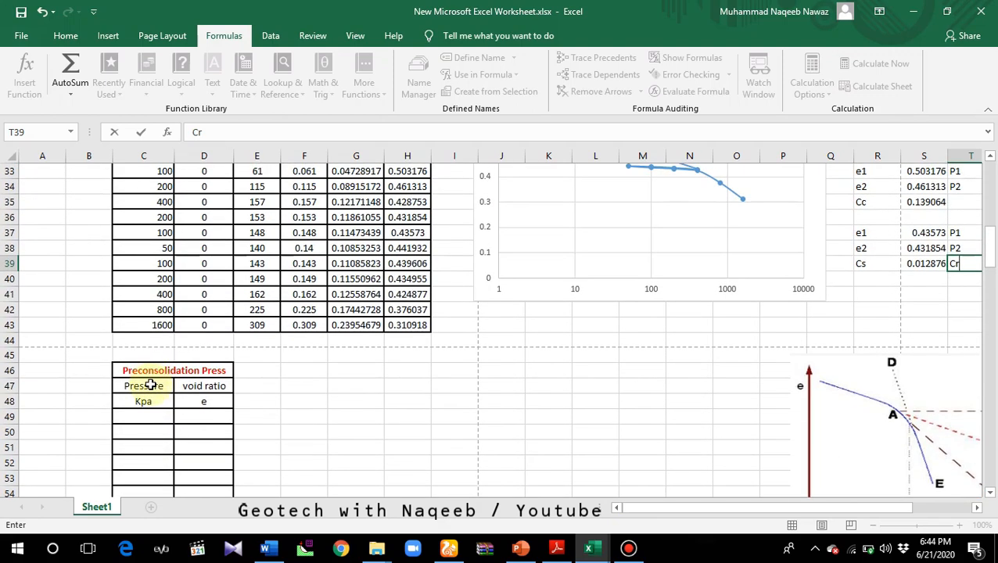
{"action": "left_click", "coordinate": [122, 415]}
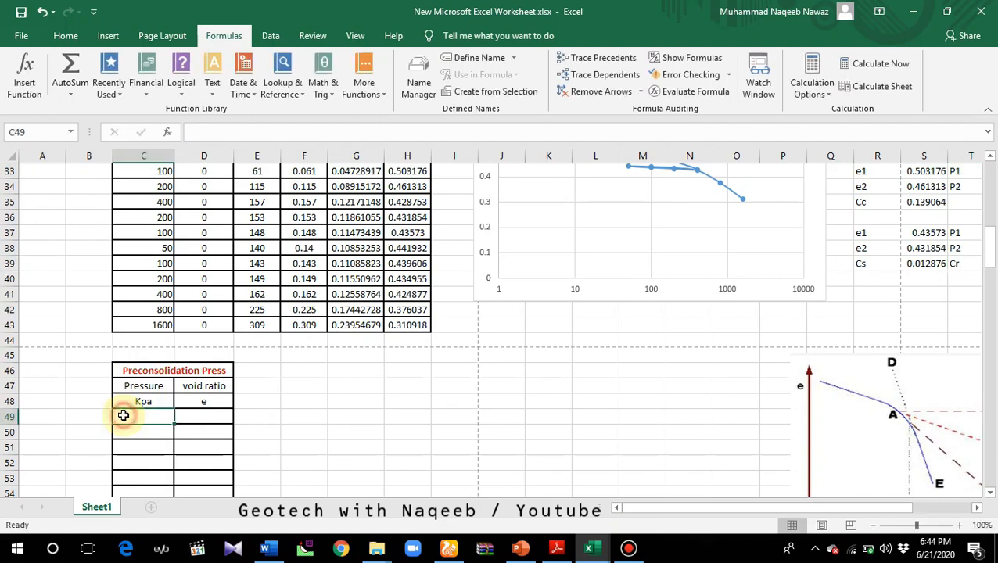
{"action": "type", "text": "="}
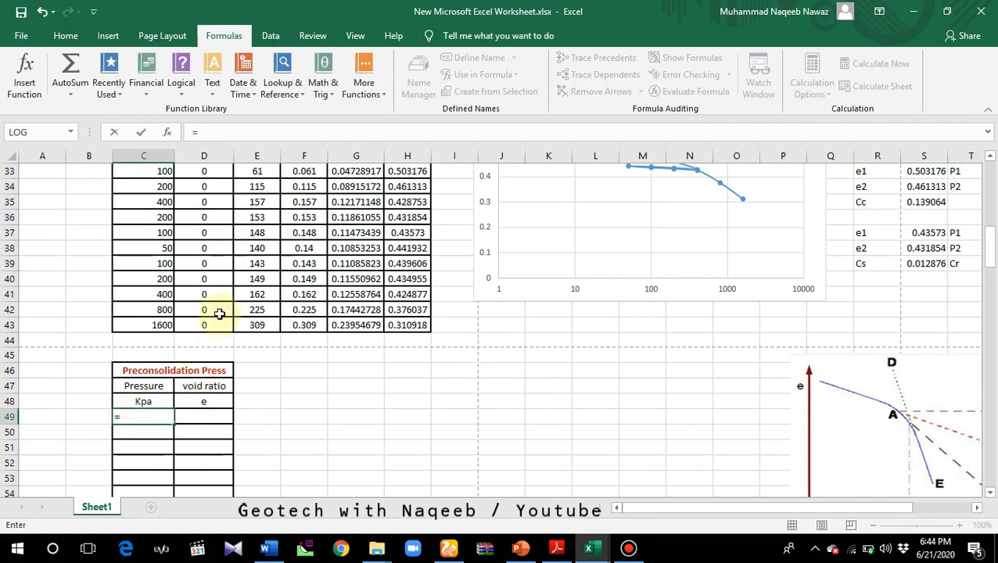
{"action": "scroll", "coordinate": [213, 309], "scroll_direction": "up", "scroll_amount": 5}
{"action": "scroll", "coordinate": [485, 305], "scroll_direction": "up", "scroll_amount": 5}
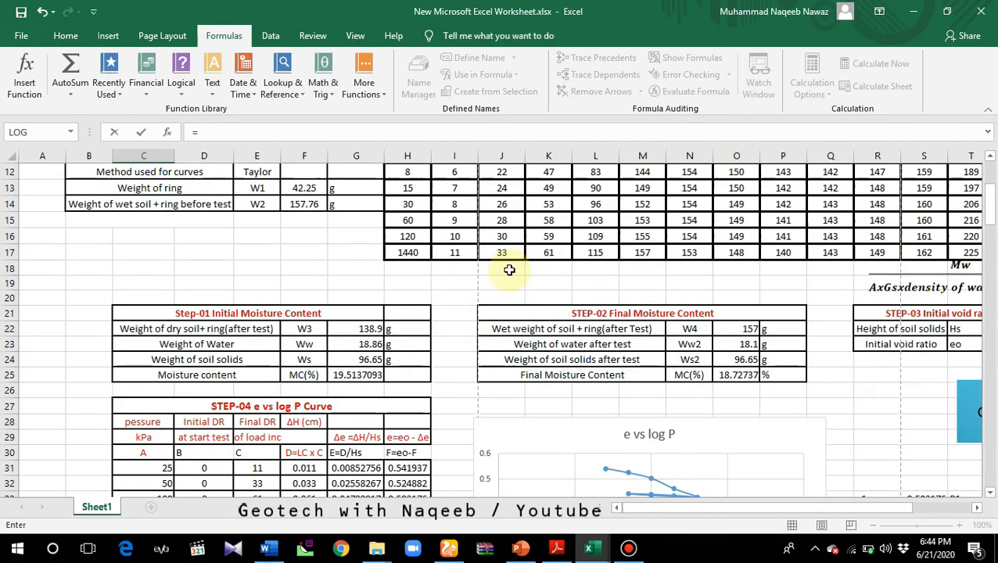
{"action": "left_click", "coordinate": [447, 219]}
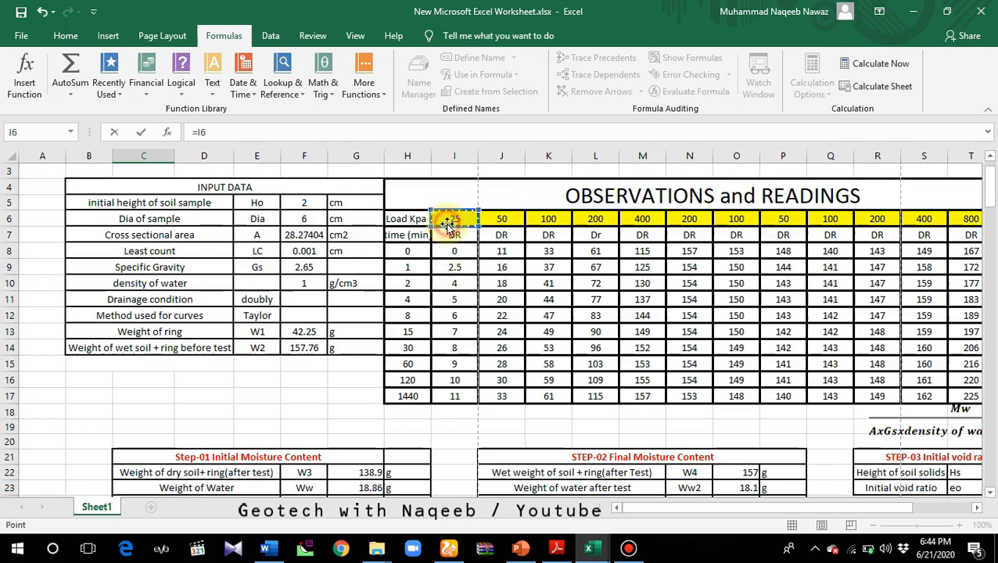
{"action": "key", "text": "BackSpace"}
- Link pressure cells C50 and C51 to the 50 and 100 kPa loads in J6 and K6 of the readings table
{"action": "key", "text": "BackSpace"}
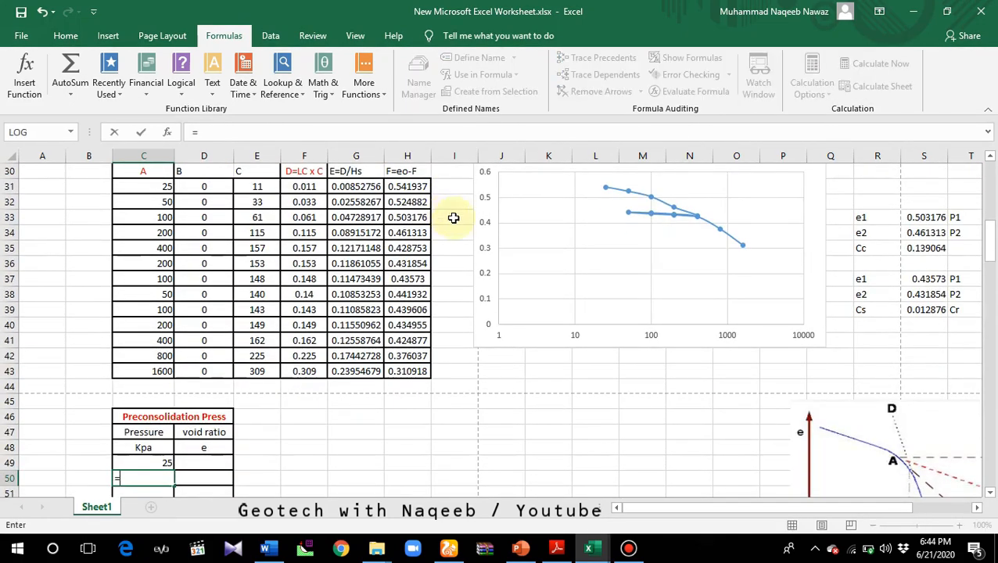
{"action": "scroll", "coordinate": [641, 258], "scroll_direction": "up", "scroll_amount": 4}
{"action": "scroll", "coordinate": [531, 234], "scroll_direction": "up", "scroll_amount": 6}
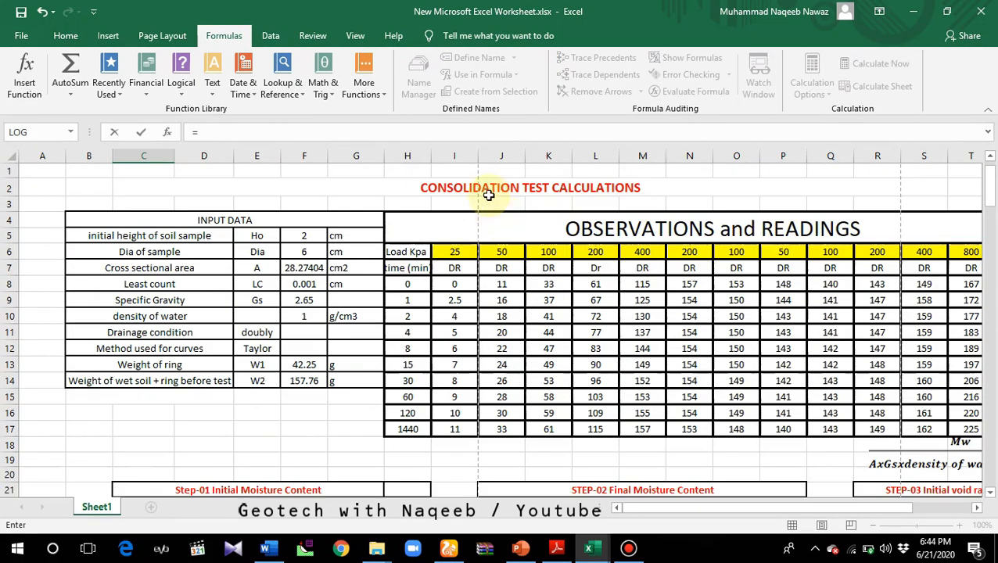
{"action": "left_click", "coordinate": [498, 247]}
{"action": "key", "text": "Escape"}
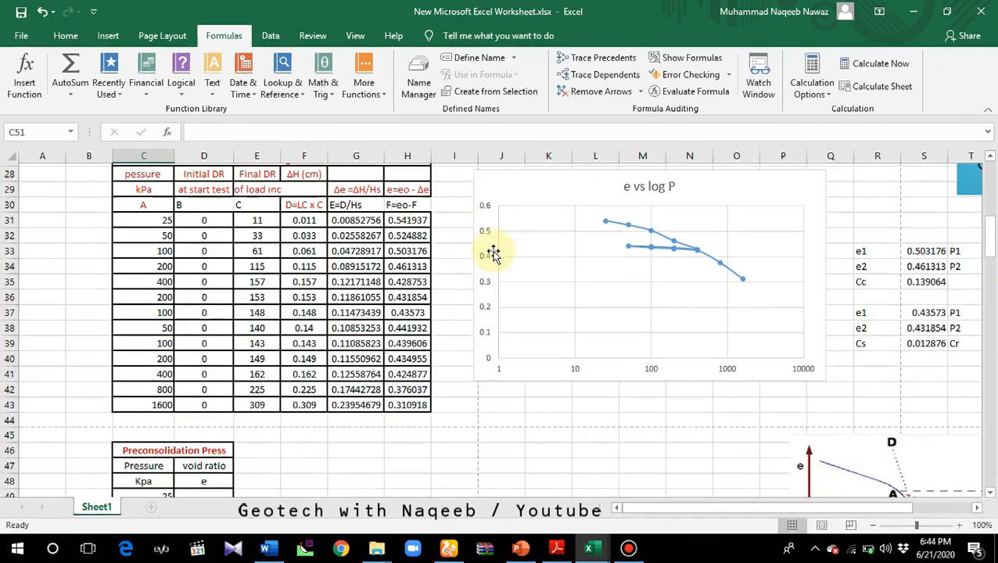
{"action": "type", "text": "="}
{"action": "scroll", "coordinate": [539, 250], "scroll_direction": "up", "scroll_amount": 9}
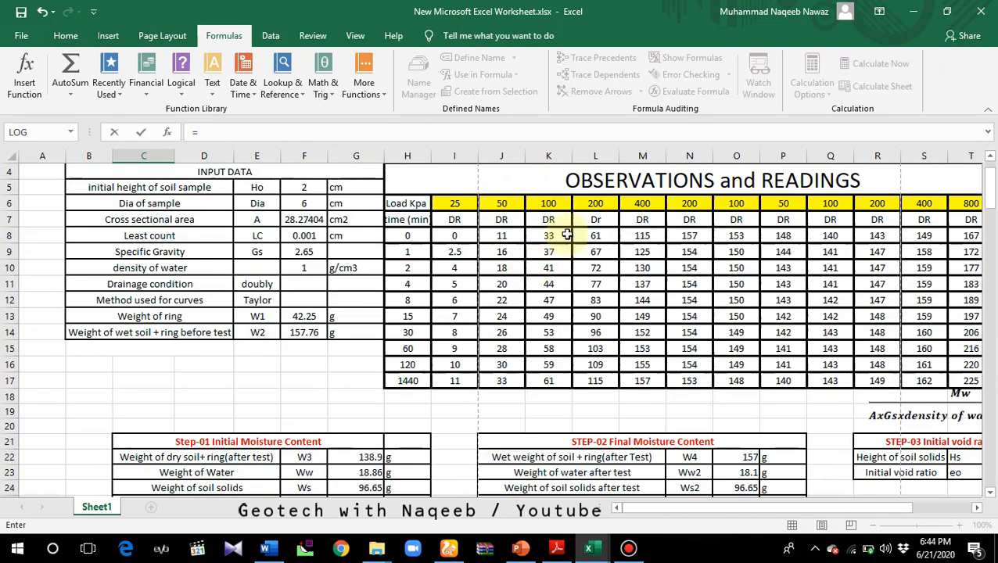
{"action": "left_click", "coordinate": [553, 205]}
{"action": "key", "text": "BackSpace"}
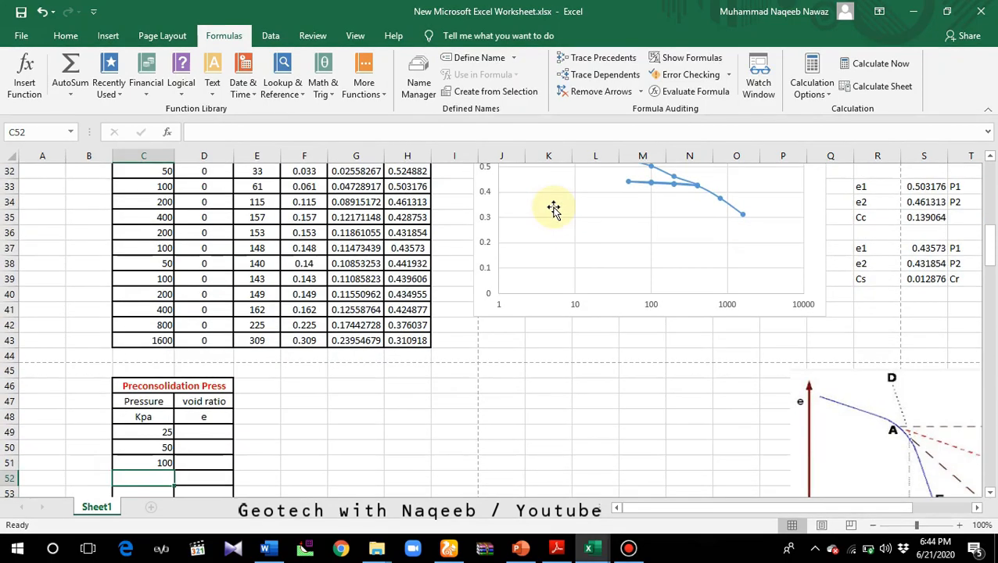
- Link pressure cells C52 and C53 to the 200 and 400 kPa loading-stage headers in L6 and M6
{"action": "scroll", "coordinate": [552, 208], "scroll_direction": "up", "scroll_amount": 8}
{"action": "scroll", "coordinate": [552, 226], "scroll_direction": "up", "scroll_amount": 2}
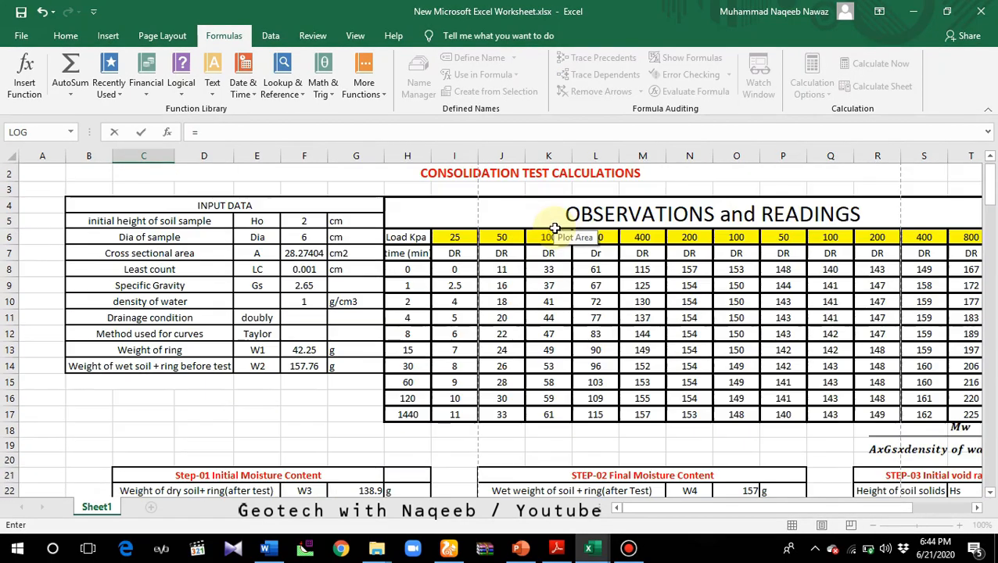
{"action": "left_click", "coordinate": [592, 237]}
{"action": "key", "text": "BackSpace"}
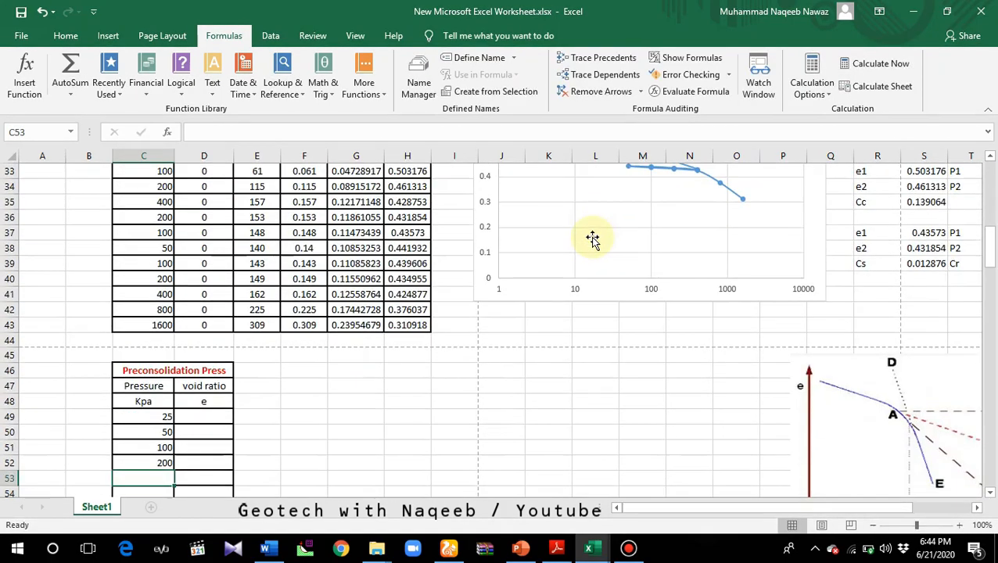
{"action": "scroll", "coordinate": [595, 239], "scroll_direction": "up", "scroll_amount": 9}
{"action": "scroll", "coordinate": [618, 235], "scroll_direction": "up", "scroll_amount": 2}
{"action": "left_click", "coordinate": [641, 219]}
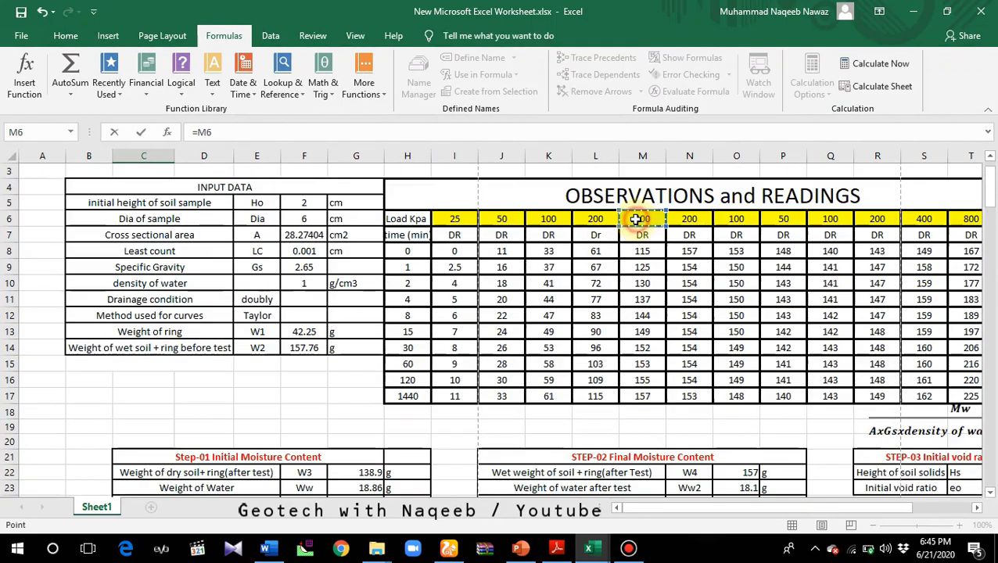
{"action": "key", "text": "Escape"}
- Complete the pressure column by linking C54 and C55 to the 800 and 1600 kPa loads in T6 and U6
{"action": "type", "text": "="}
{"action": "scroll", "coordinate": [774, 313], "scroll_direction": "up", "scroll_amount": 11}
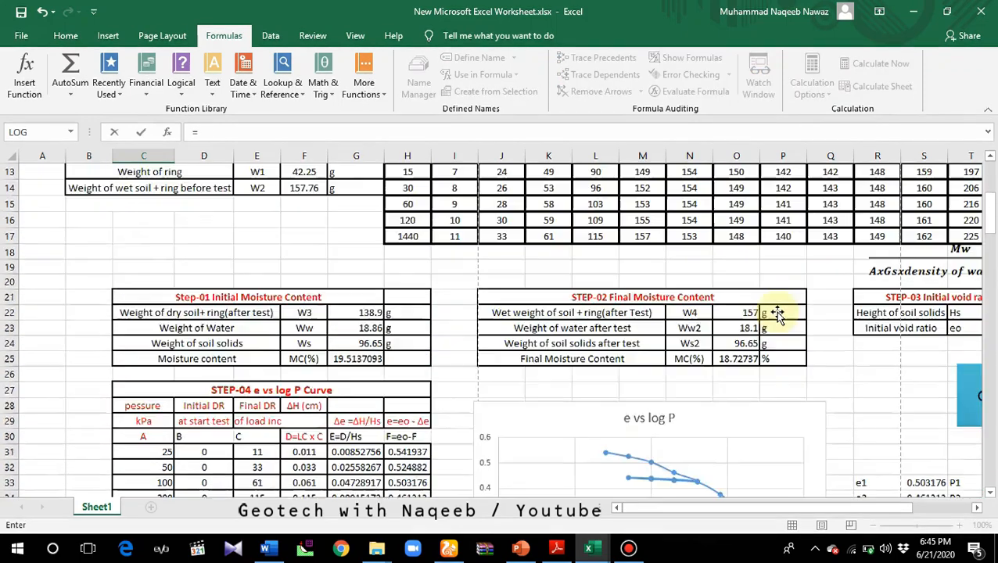
{"action": "left_click_drag", "start_coordinate": [739, 509], "coordinate": [782, 509]}
{"action": "left_click", "coordinate": [813, 251]}
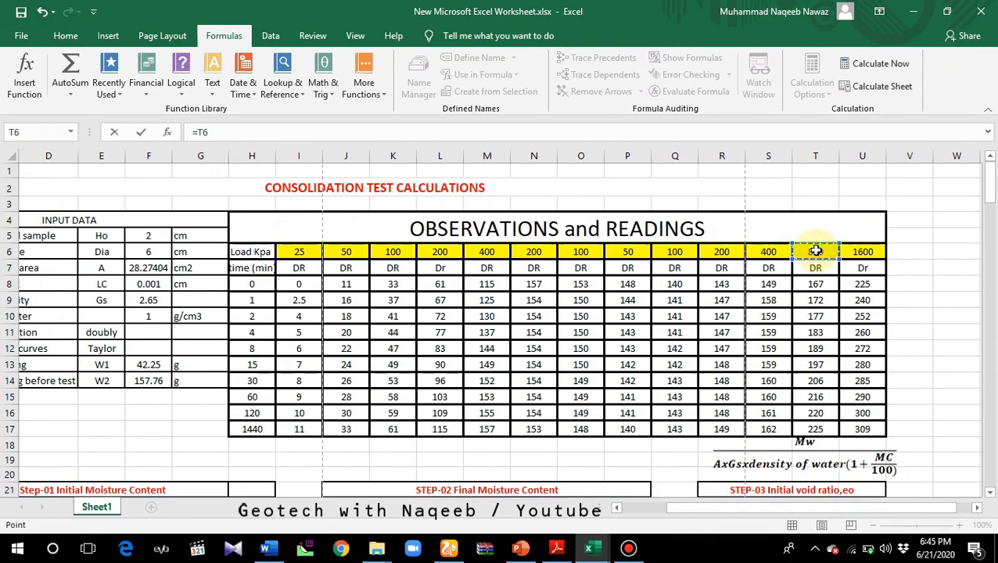
{"action": "key", "text": "Return"}
{"action": "type", "text": "="}
{"action": "scroll", "coordinate": [820, 266], "scroll_direction": "up", "scroll_amount": 11}
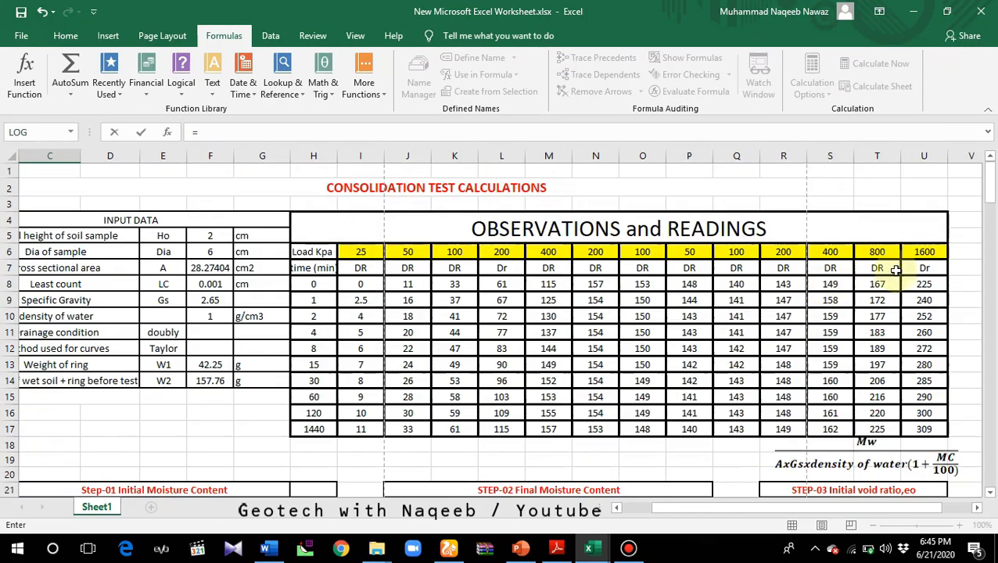
{"action": "left_click", "coordinate": [925, 252]}
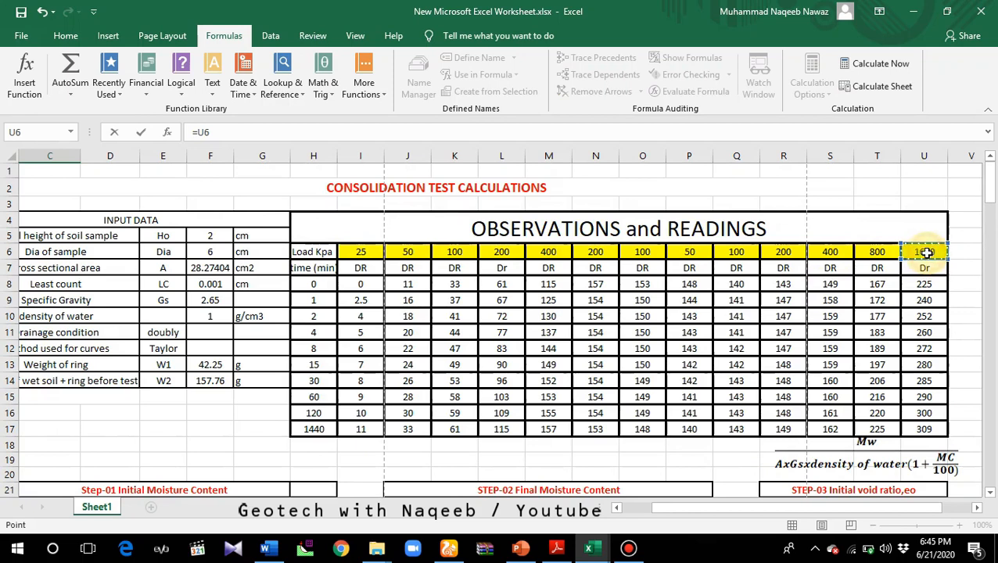
{"action": "key", "text": "Return"}
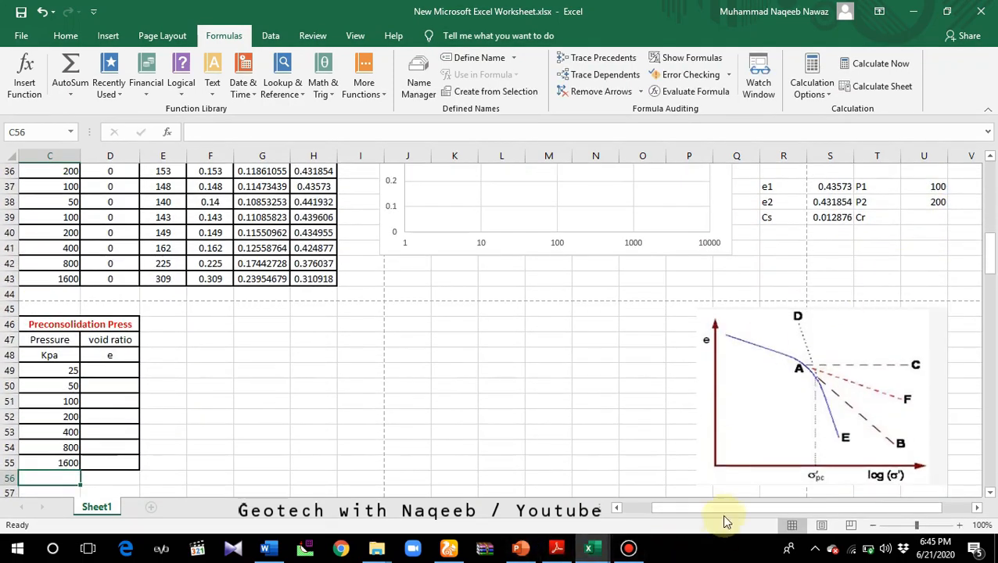
- Link the 25 kPa void ratio in D49 to the e vs log P table with =H31
{"action": "left_click_drag", "start_coordinate": [726, 514], "coordinate": [696, 515]}
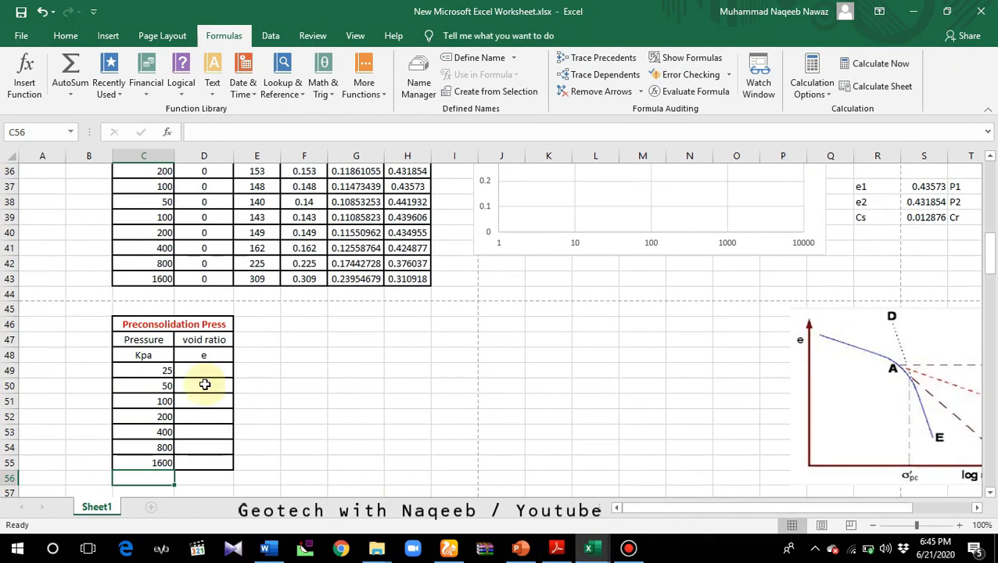
{"action": "scroll", "coordinate": [203, 387], "scroll_direction": "up", "scroll_amount": 2}
{"action": "scroll", "coordinate": [296, 441], "scroll_direction": "up", "scroll_amount": 2}
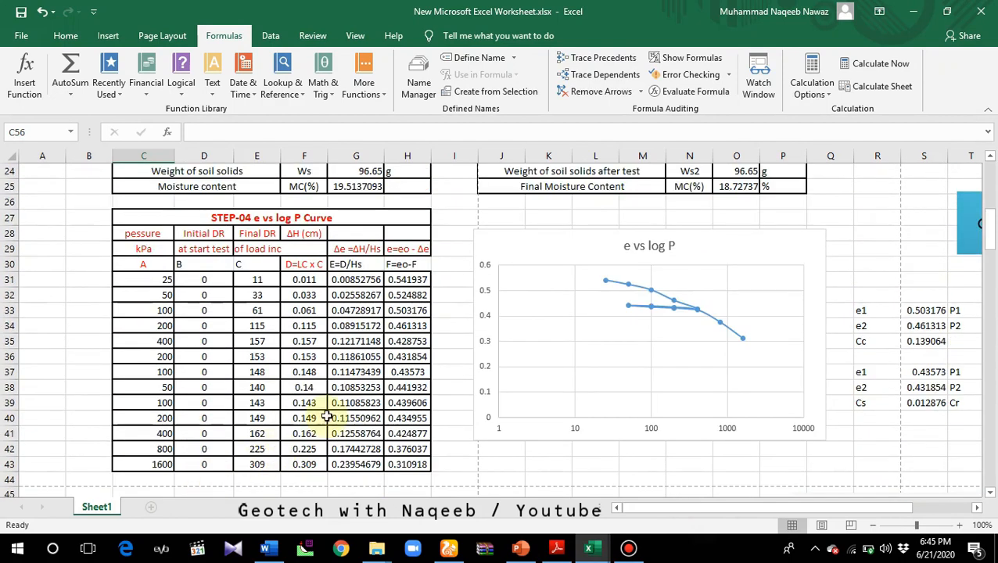
{"action": "scroll", "coordinate": [385, 339], "scroll_direction": "down", "scroll_amount": 3}
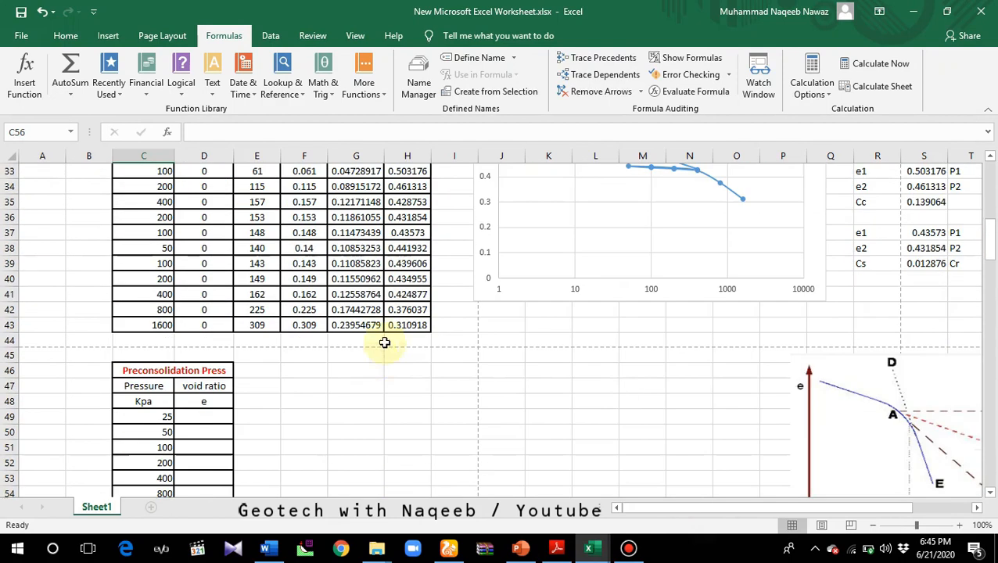
{"action": "left_click", "coordinate": [201, 417]}
{"action": "type", "text": "="}
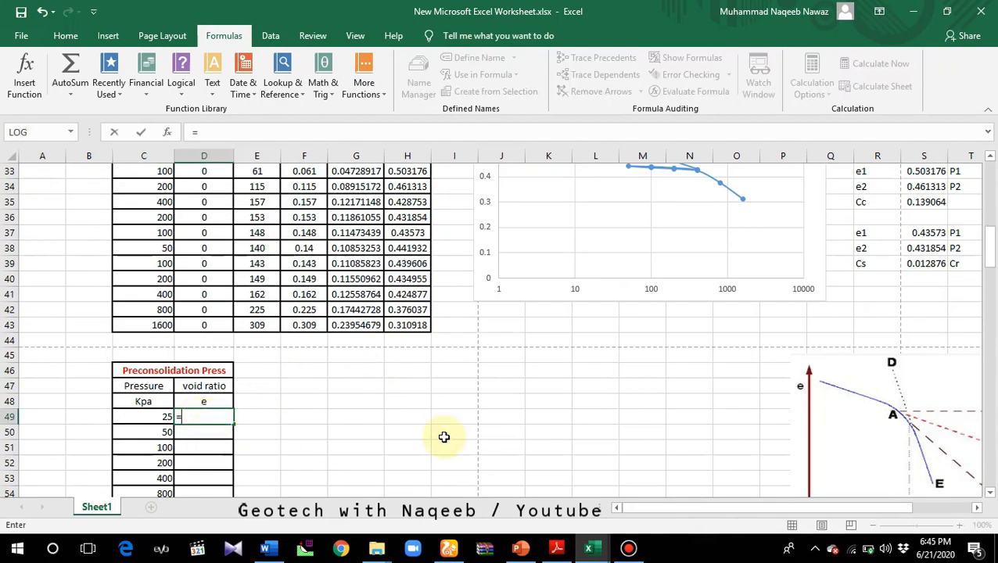
{"action": "scroll", "coordinate": [442, 426], "scroll_direction": "up", "scroll_amount": 3}
{"action": "left_click", "coordinate": [420, 280]}
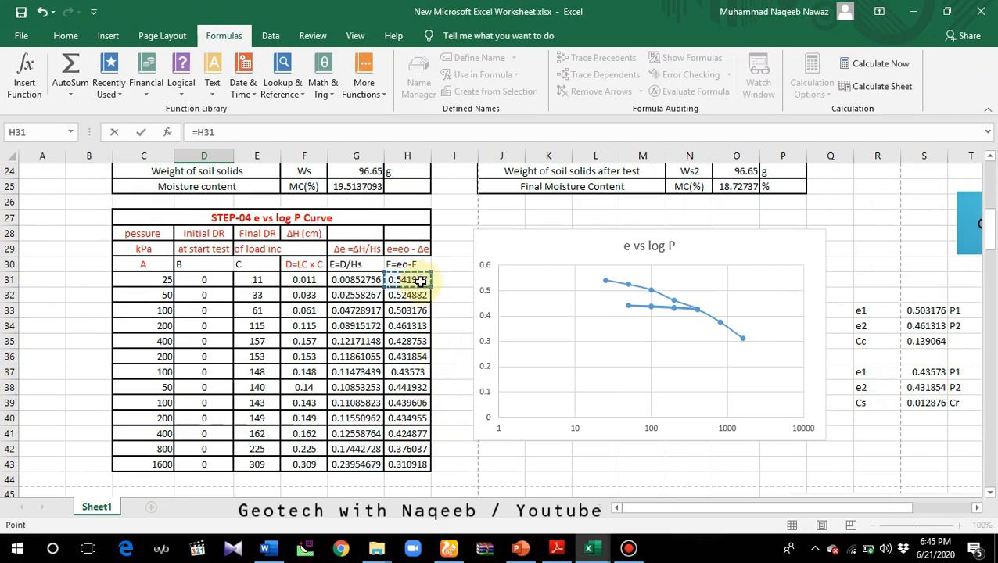
{"action": "key", "text": "Return"}
- Link the void ratios for 50 and 100 kPa in D50 and D51 to H32 and H33
{"action": "type", "text": "="}
{"action": "scroll", "coordinate": [420, 306], "scroll_direction": "up", "scroll_amount": 4}
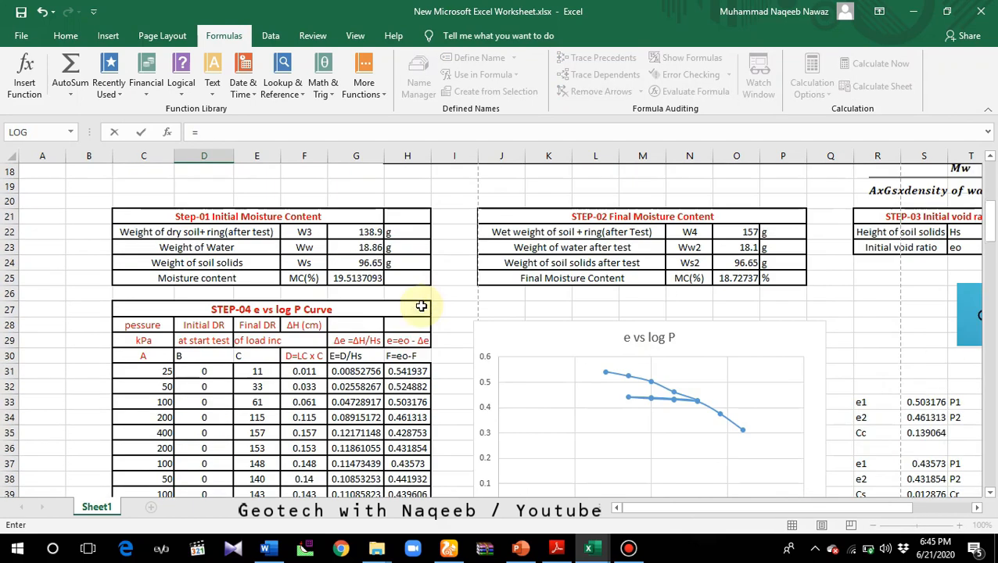
{"action": "left_click", "coordinate": [412, 386]}
{"action": "scroll", "coordinate": [412, 386], "scroll_direction": "down", "scroll_amount": 2}
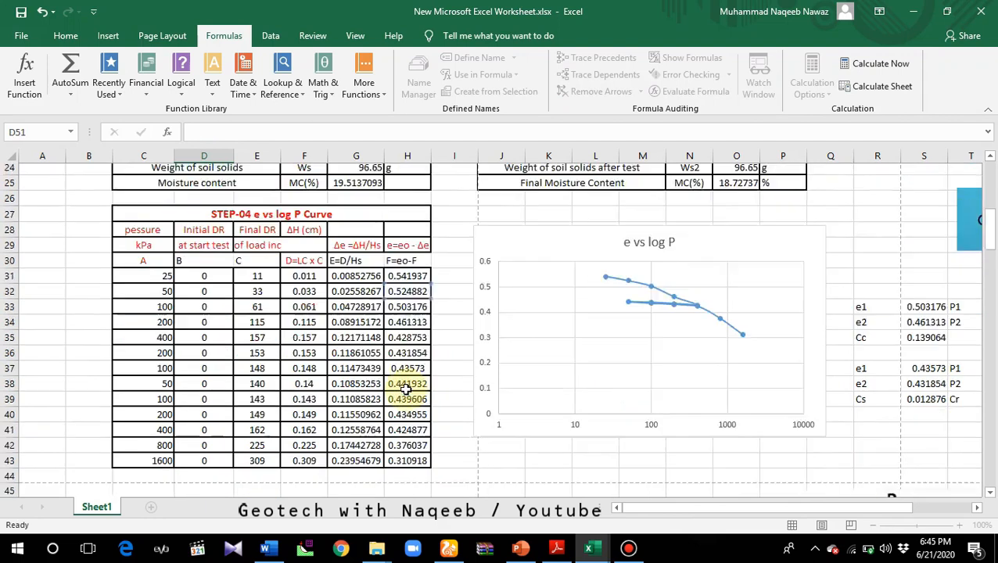
{"action": "key", "text": "Return"}
{"action": "type", "text": "="}
{"action": "scroll", "coordinate": [406, 390], "scroll_direction": "up", "scroll_amount": 4}
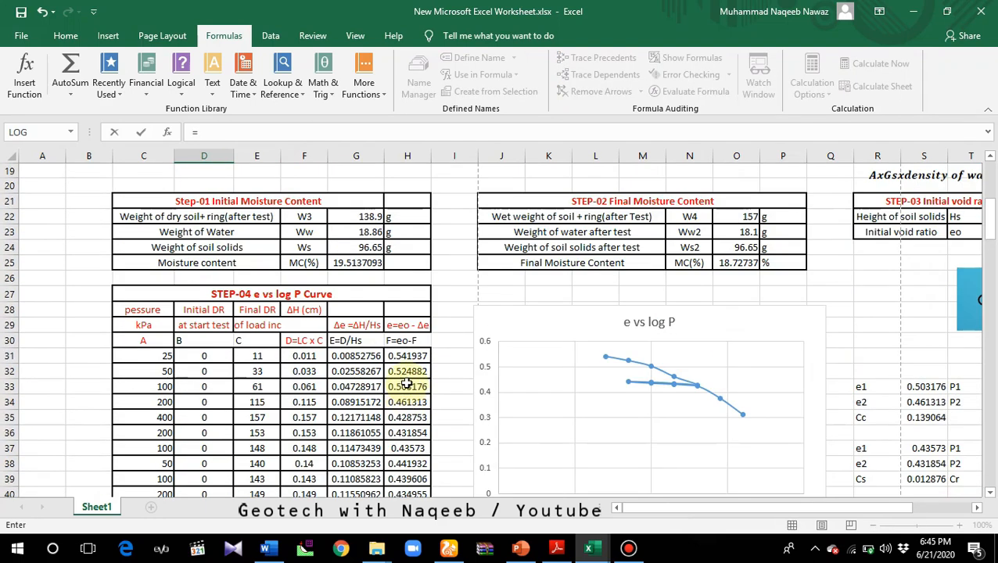
{"action": "left_click", "coordinate": [401, 386]}
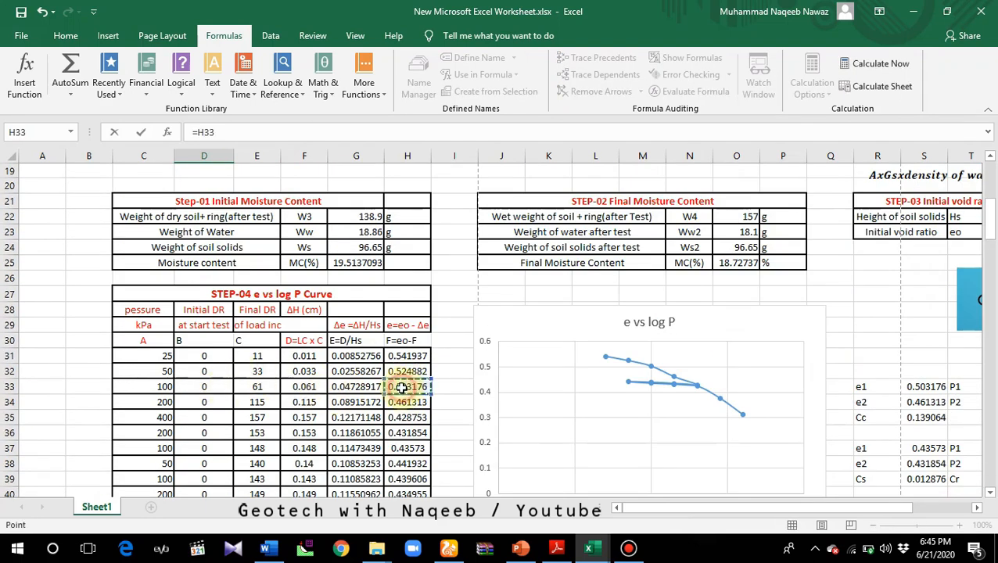
{"action": "key", "text": "Return"}
- Link the void ratios for 200 and 400 kPa in D52 and D53 to H34 and H35
{"action": "type", "text": "="}
{"action": "scroll", "coordinate": [401, 389], "scroll_direction": "up", "scroll_amount": 4}
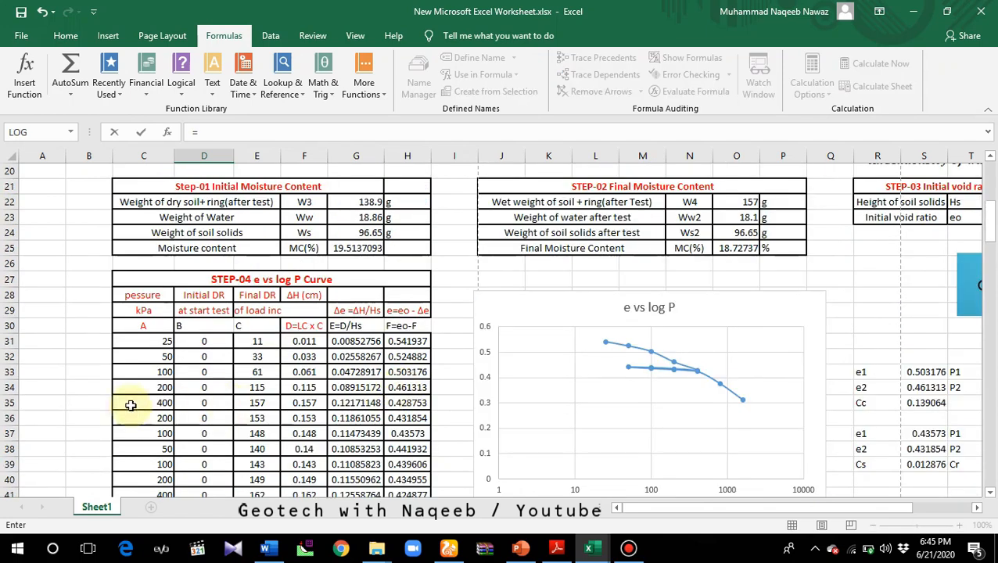
{"action": "left_click", "coordinate": [402, 388]}
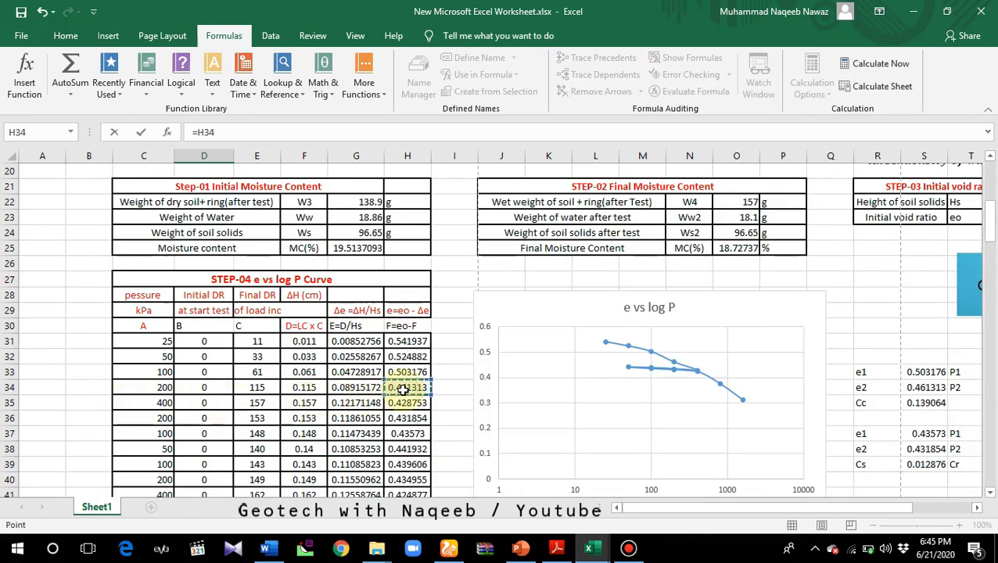
{"action": "key", "text": "Return"}
{"action": "type", "text": "="}
{"action": "scroll", "coordinate": [401, 388], "scroll_direction": "up", "scroll_amount": 4}
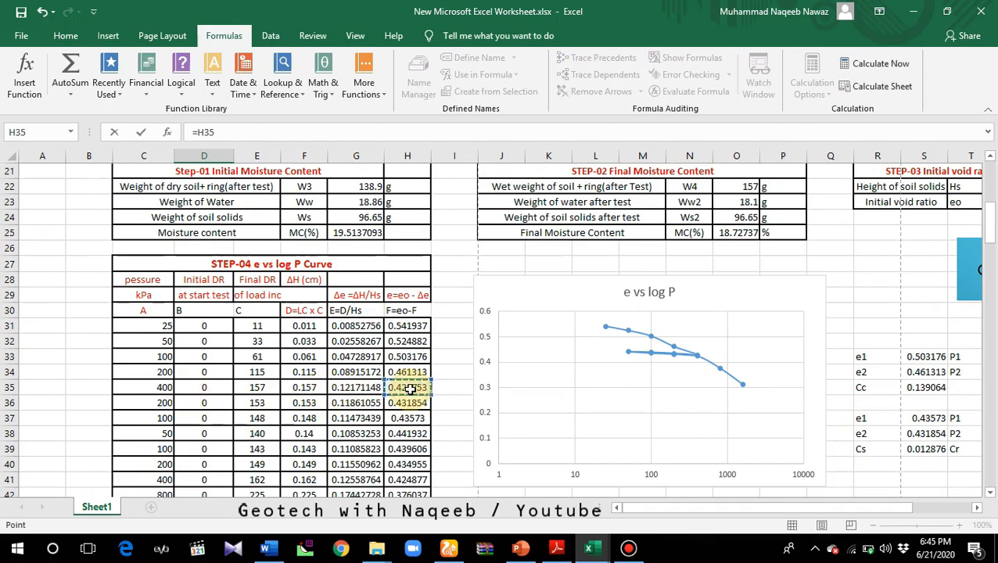
- Complete the void ratio column by linking D54 and D55 to H42 and H43
{"action": "scroll", "coordinate": [313, 399], "scroll_direction": "down", "scroll_amount": 4}
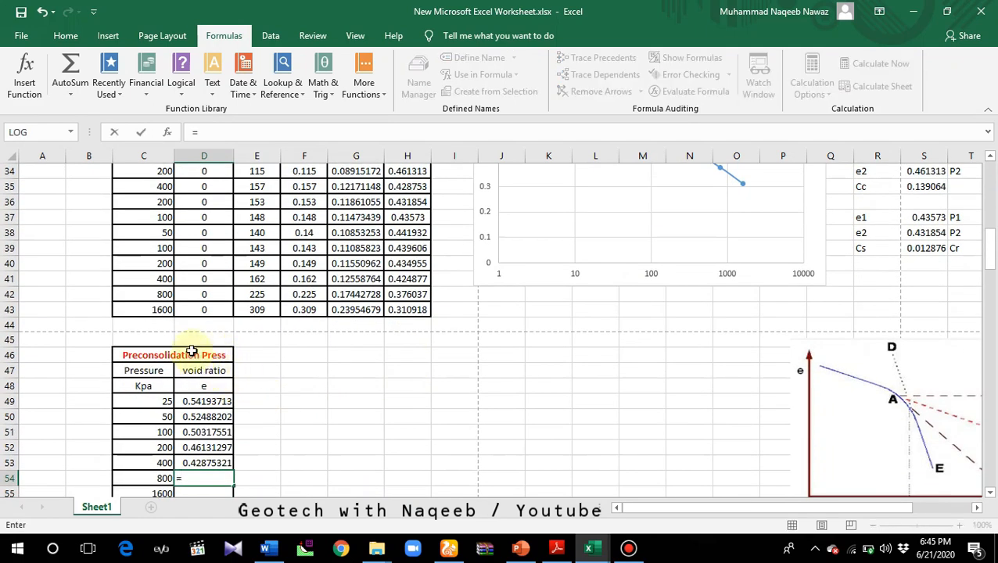
{"action": "left_click", "coordinate": [412, 297]}
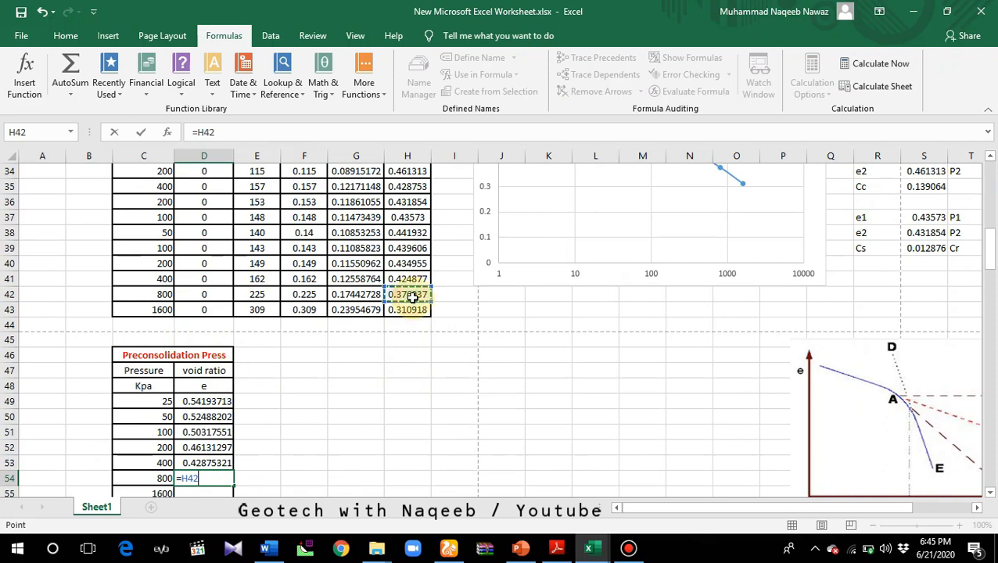
{"action": "key", "text": "Return"}
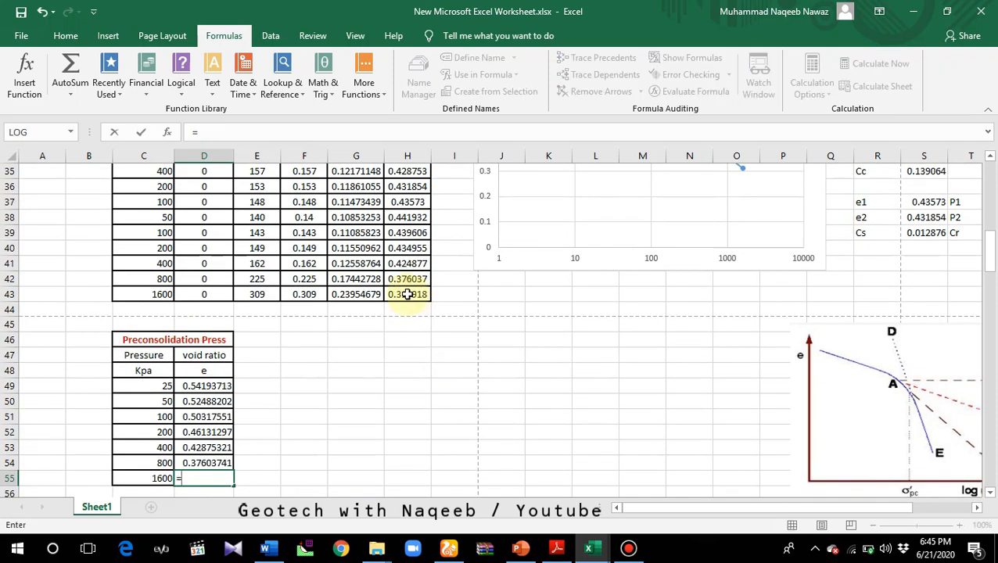
{"action": "type", "text": "="}
{"action": "left_click", "coordinate": [407, 294]}
{"action": "key", "text": "Return"}
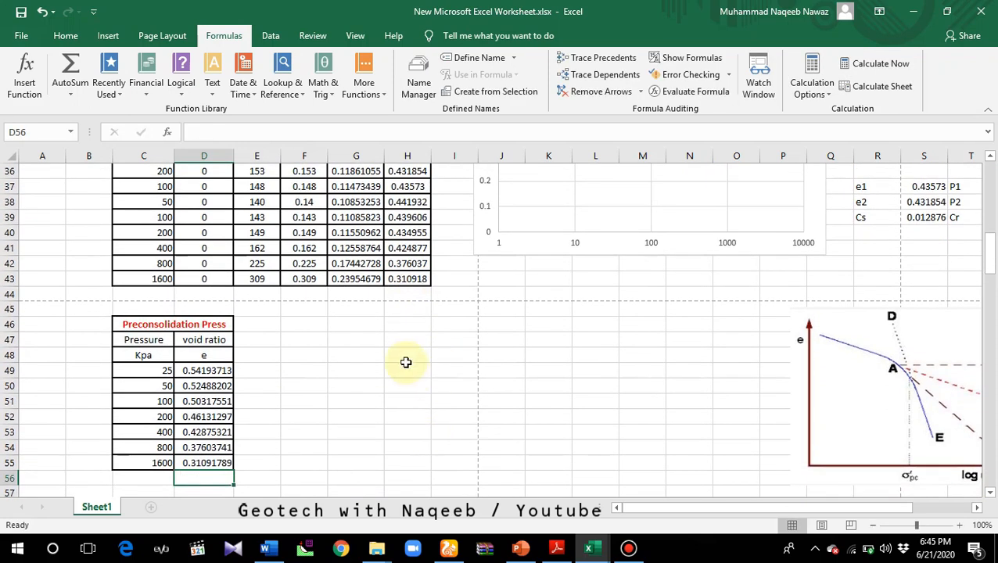
- Insert an empty scatter chart with smooth lines and markers and place it beside the Preconsolidation Press table
{"action": "left_click", "coordinate": [389, 339]}
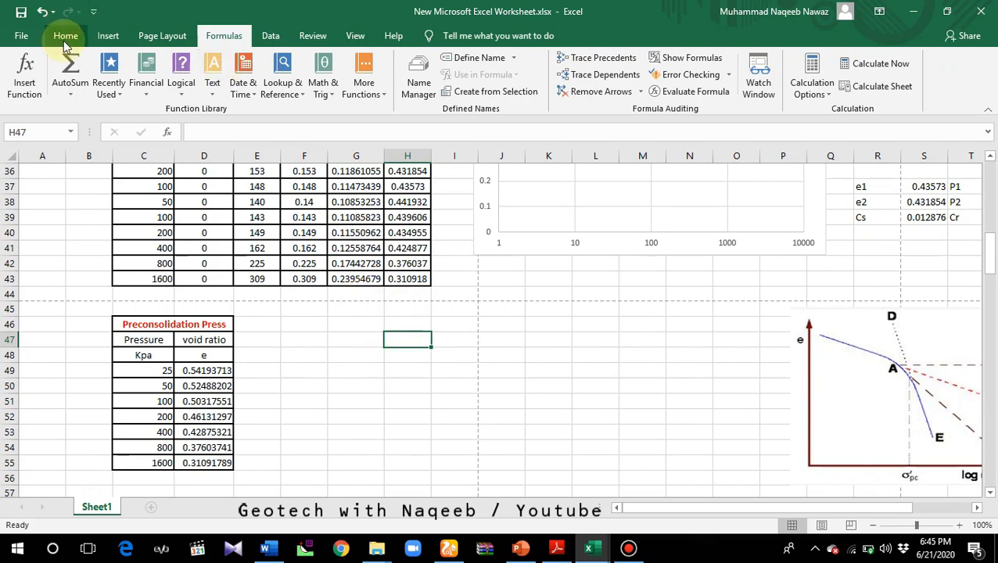
{"action": "left_click", "coordinate": [108, 36]}
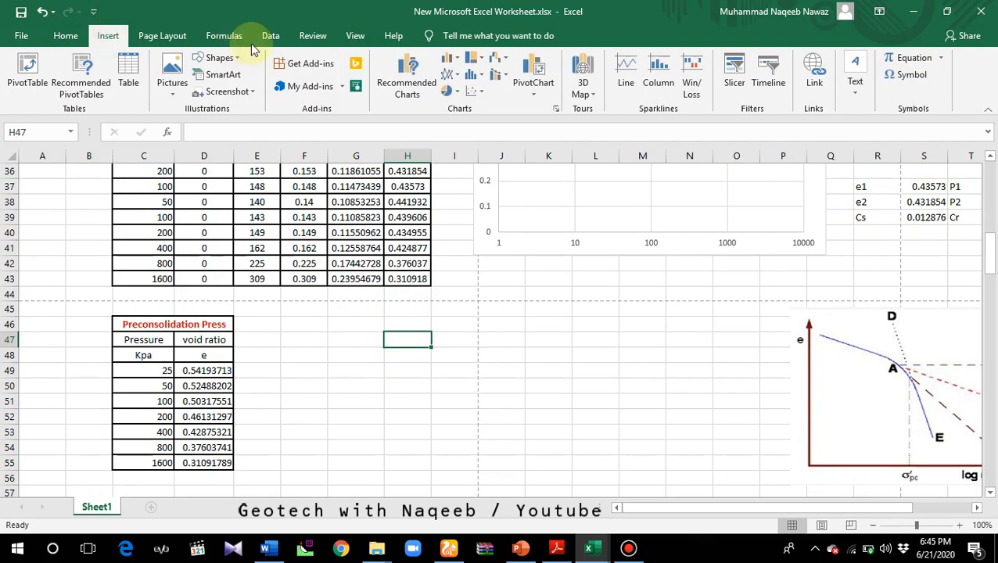
{"action": "left_click", "coordinate": [472, 92]}
{"action": "left_click", "coordinate": [526, 133]}
{"action": "left_click_drag", "start_coordinate": [503, 247], "coordinate": [457, 319]}
- Add a data series to the empty chart with the pressures in C49:C55 as its X values
{"action": "right_click", "coordinate": [440, 410]}
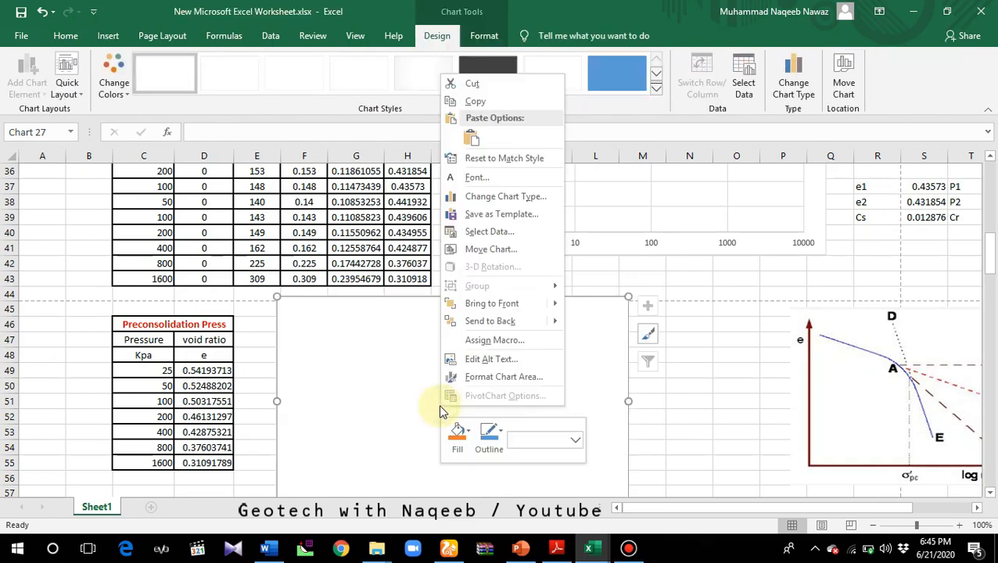
{"action": "left_click", "coordinate": [490, 231]}
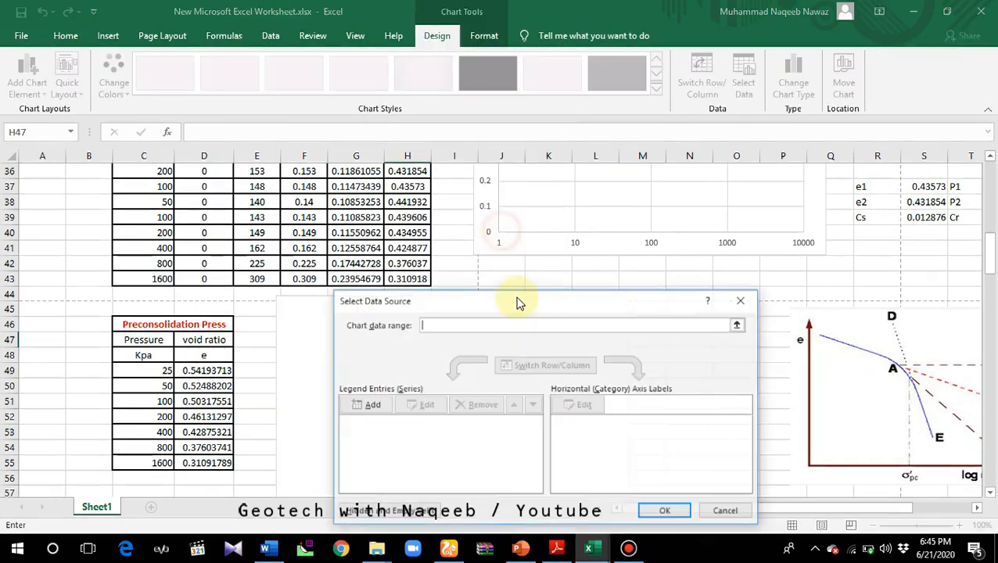
{"action": "left_click", "coordinate": [374, 404]}
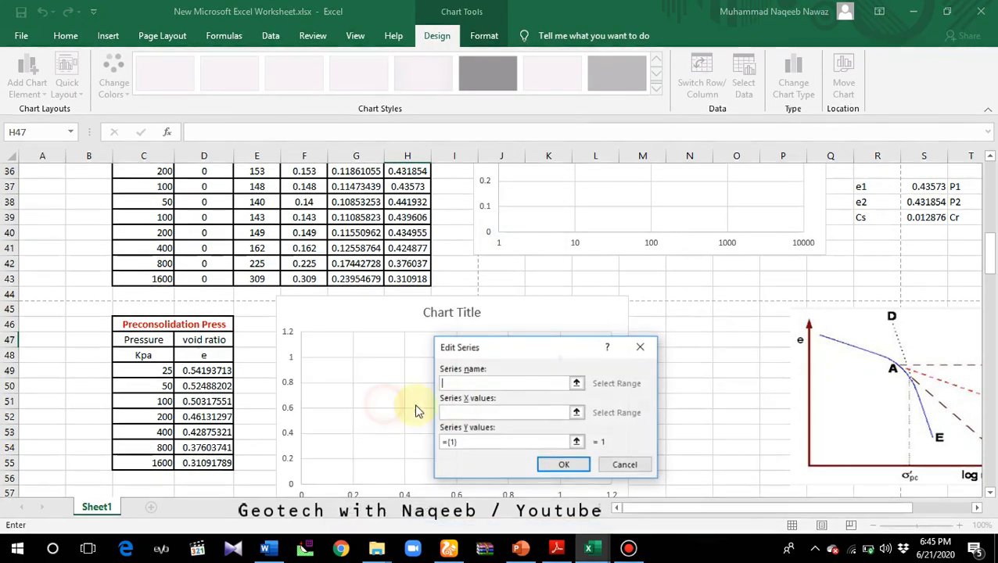
{"action": "left_click", "coordinate": [576, 413]}
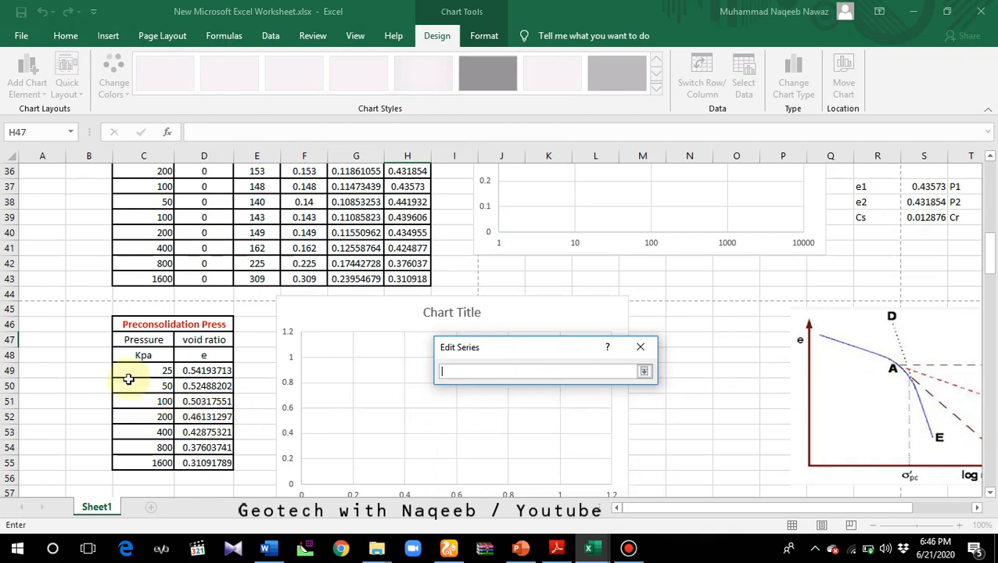
{"action": "left_click_drag", "start_coordinate": [151, 371], "coordinate": [155, 457]}
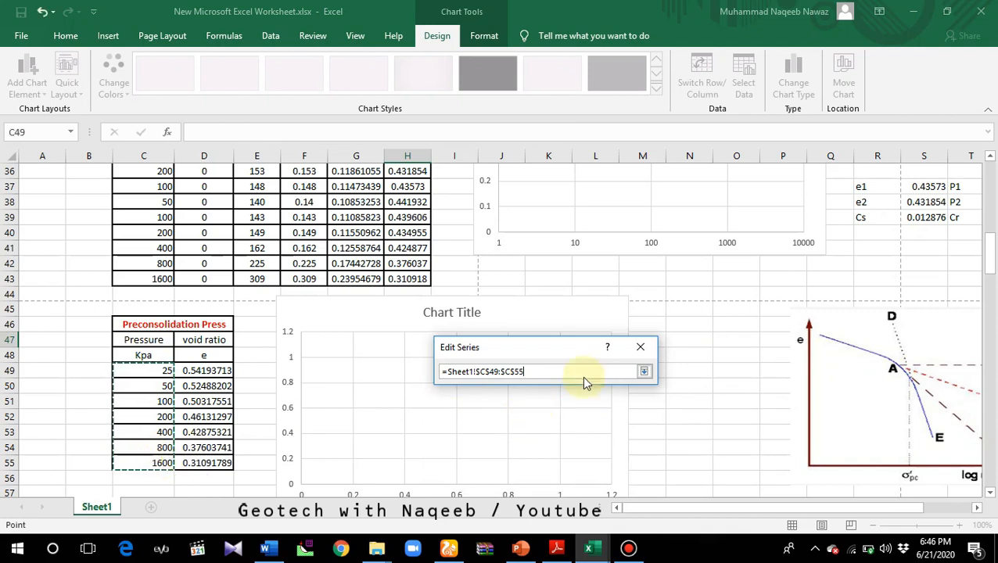
{"action": "left_click", "coordinate": [645, 373]}
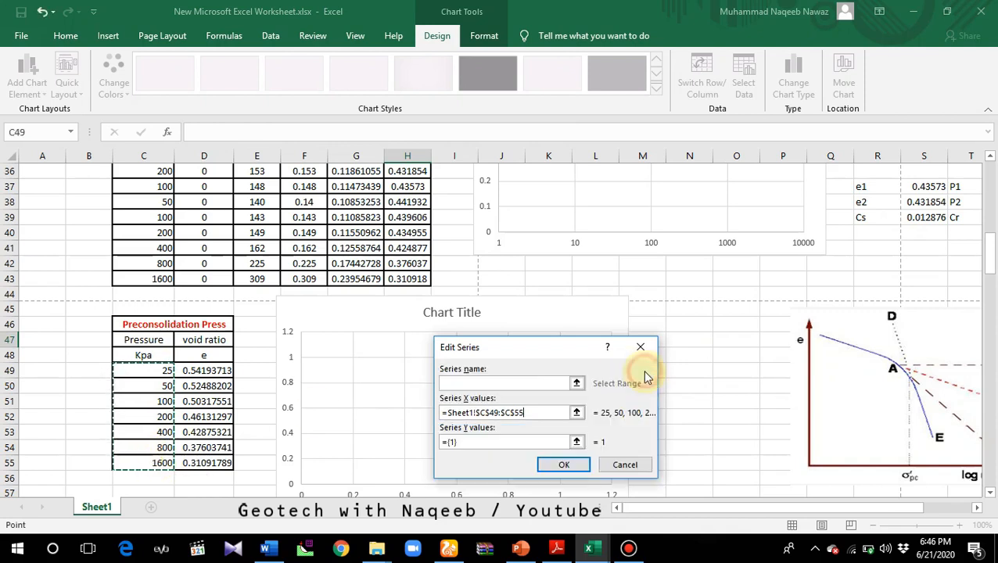
- Set the series Y values to the void ratios in D49:D55 and apply the chart data
{"action": "left_click", "coordinate": [572, 440]}
{"action": "left_click_drag", "start_coordinate": [205, 368], "coordinate": [220, 460]}
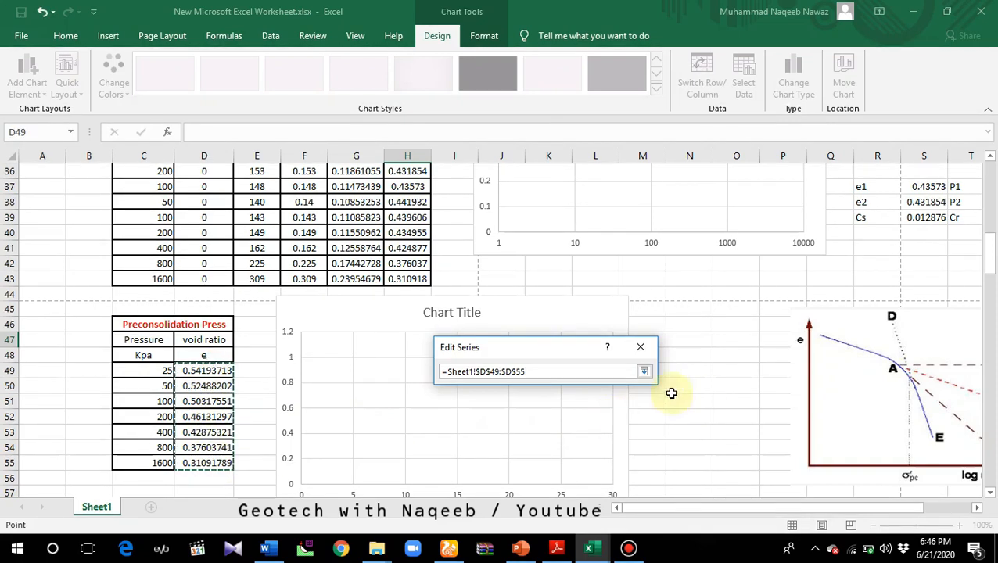
{"action": "left_click", "coordinate": [643, 372]}
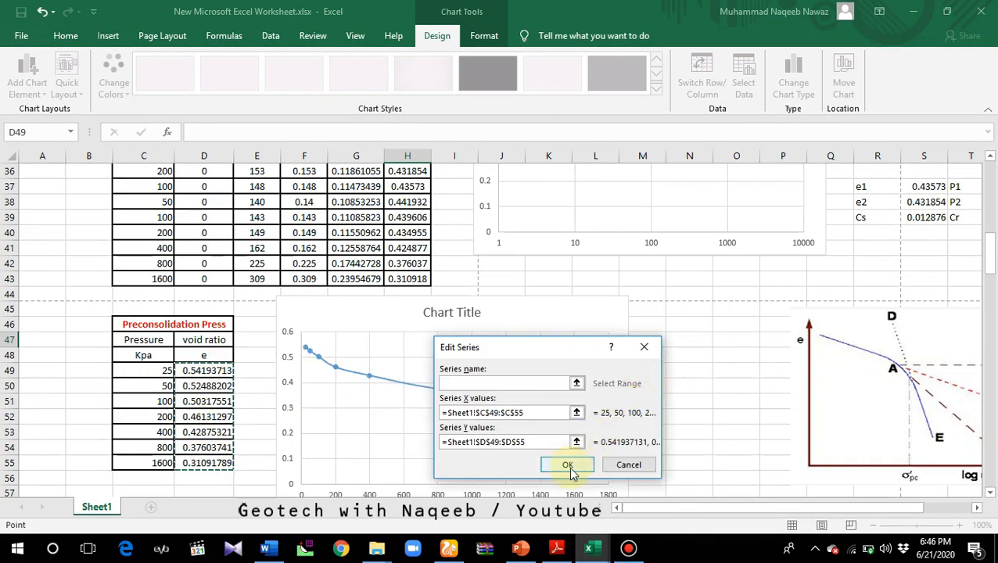
{"action": "left_click", "coordinate": [567, 465]}
{"action": "left_click", "coordinate": [662, 509]}
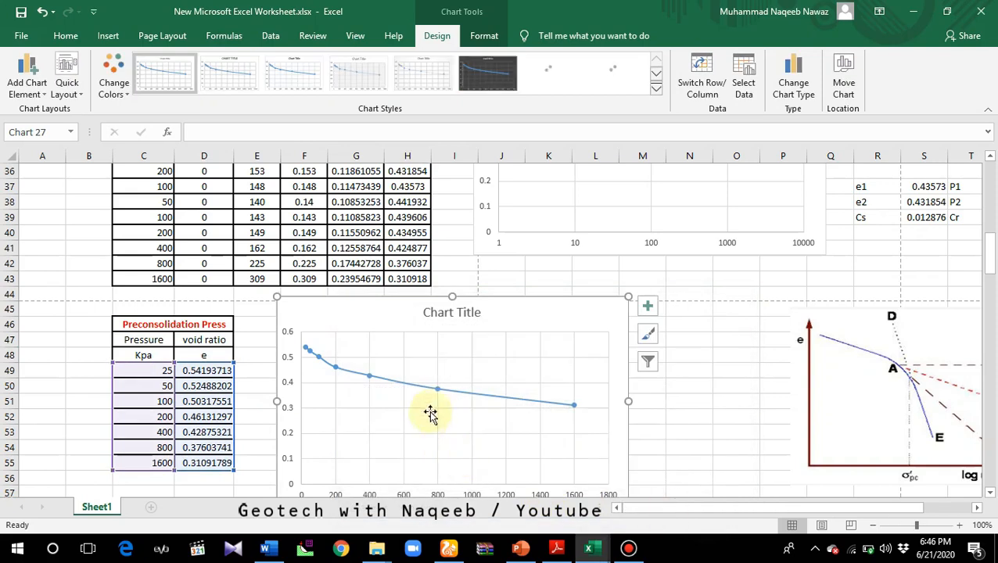
- Switch the new chart's horizontal pressure axis to a logarithmic scale with base 10
{"action": "scroll", "coordinate": [449, 442], "scroll_direction": "down", "scroll_amount": 1}
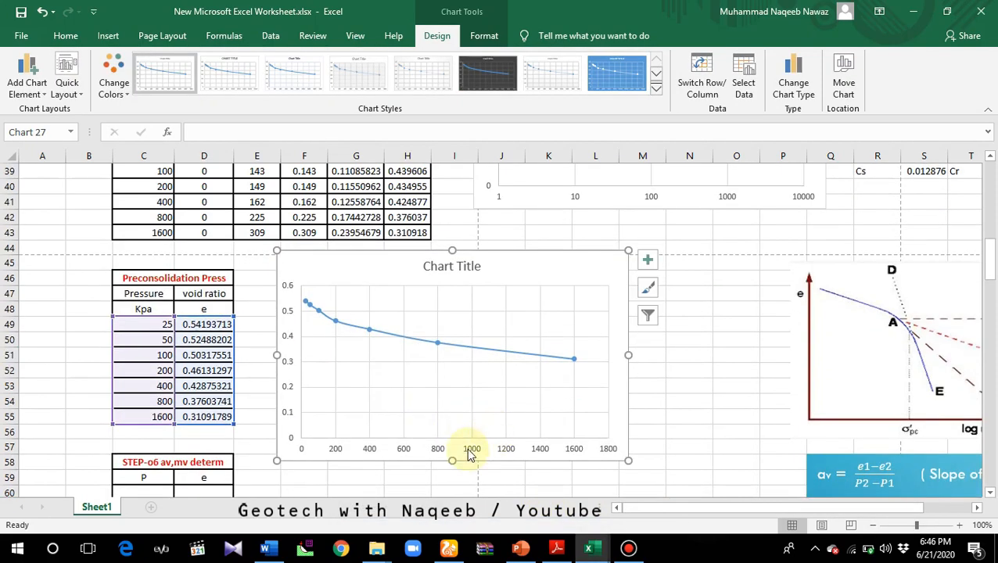
{"action": "left_click", "coordinate": [469, 455]}
{"action": "right_click", "coordinate": [469, 452]}
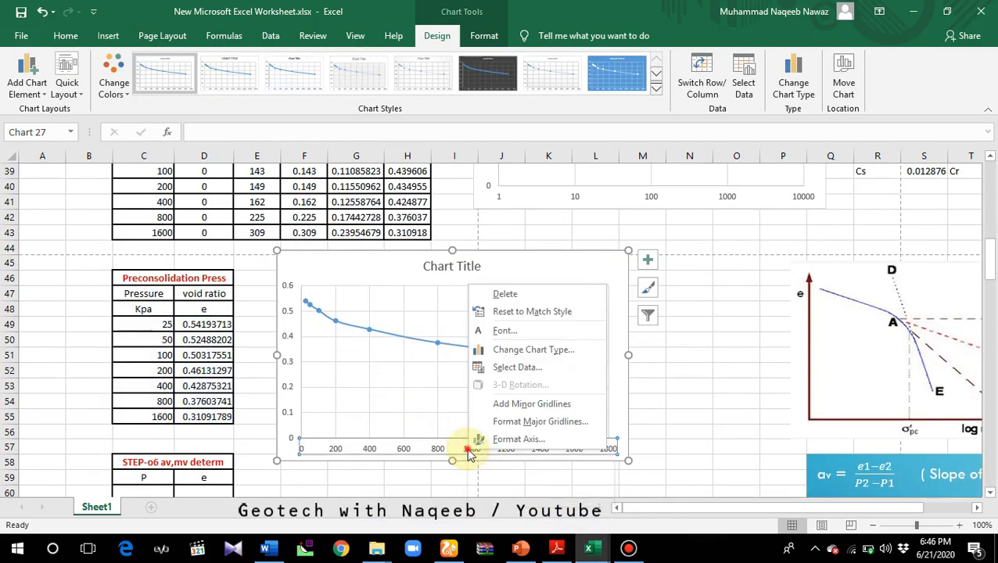
{"action": "key", "text": "Escape"}
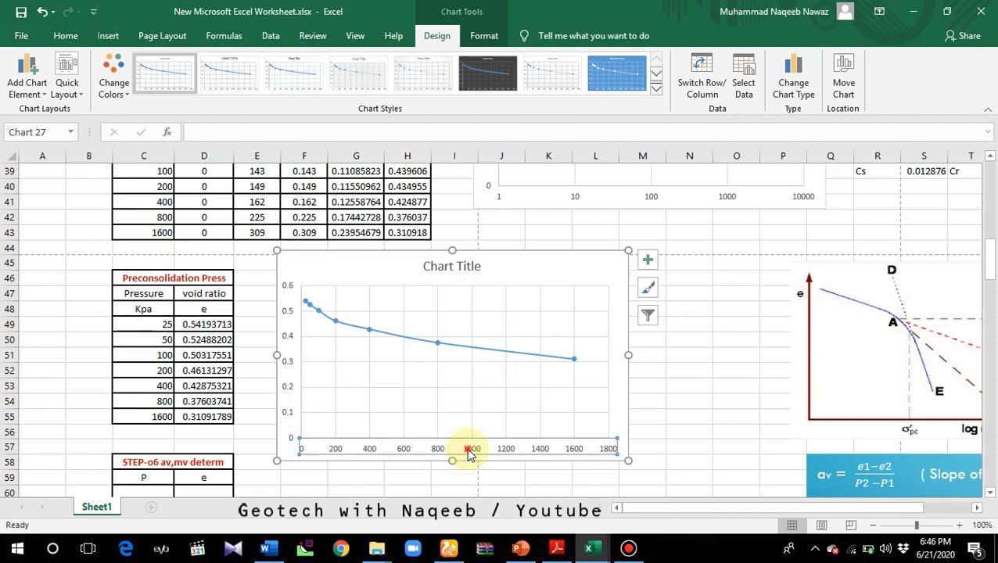
{"action": "double_click", "coordinate": [469, 455]}
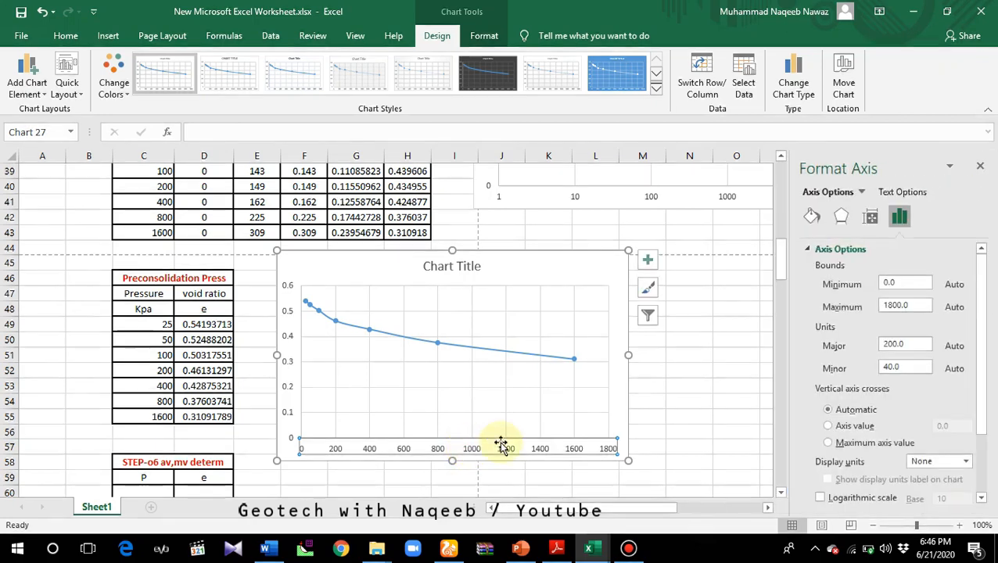
{"action": "scroll", "coordinate": [860, 418], "scroll_direction": "down", "scroll_amount": 2}
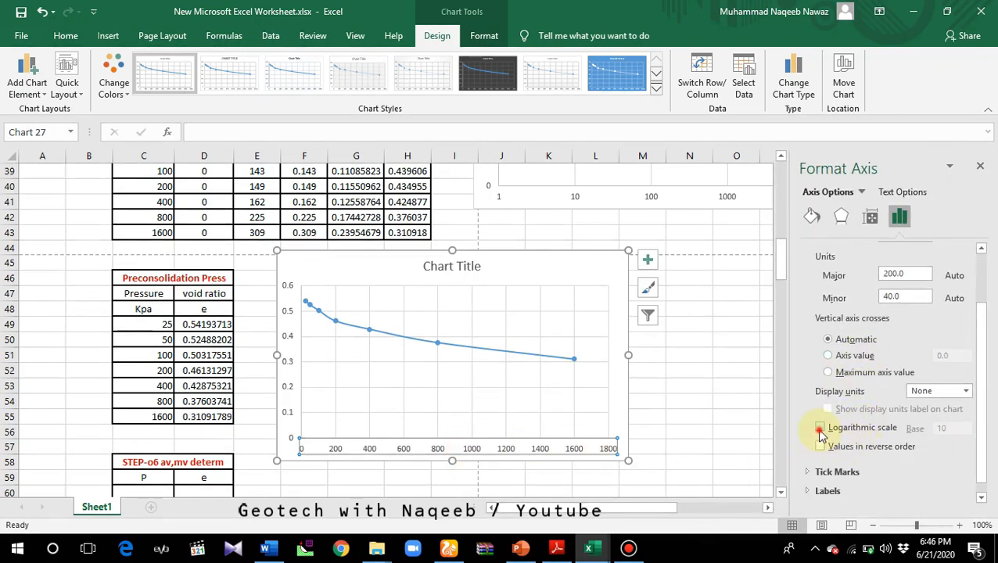
{"action": "left_click", "coordinate": [820, 430]}
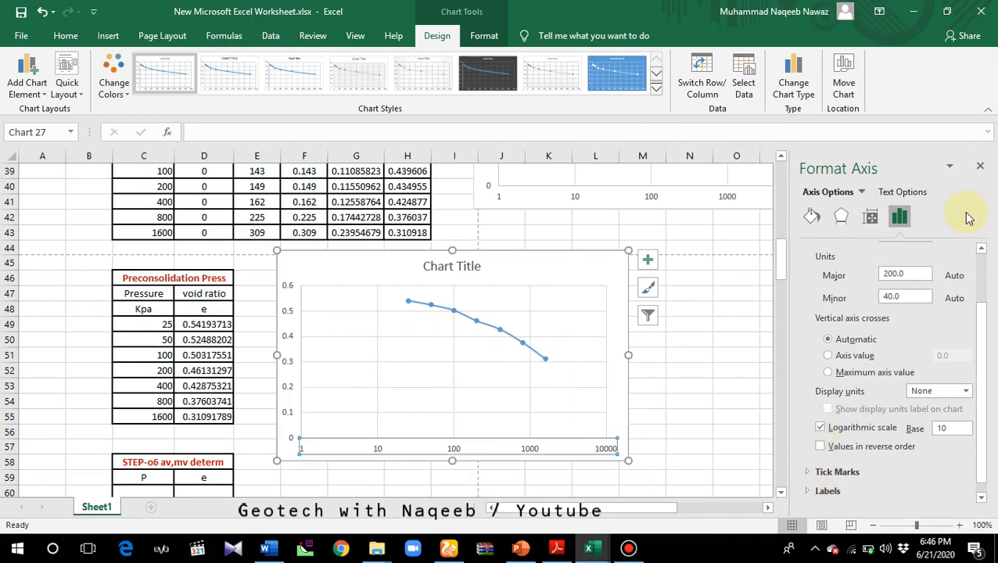
{"action": "left_click", "coordinate": [979, 169]}
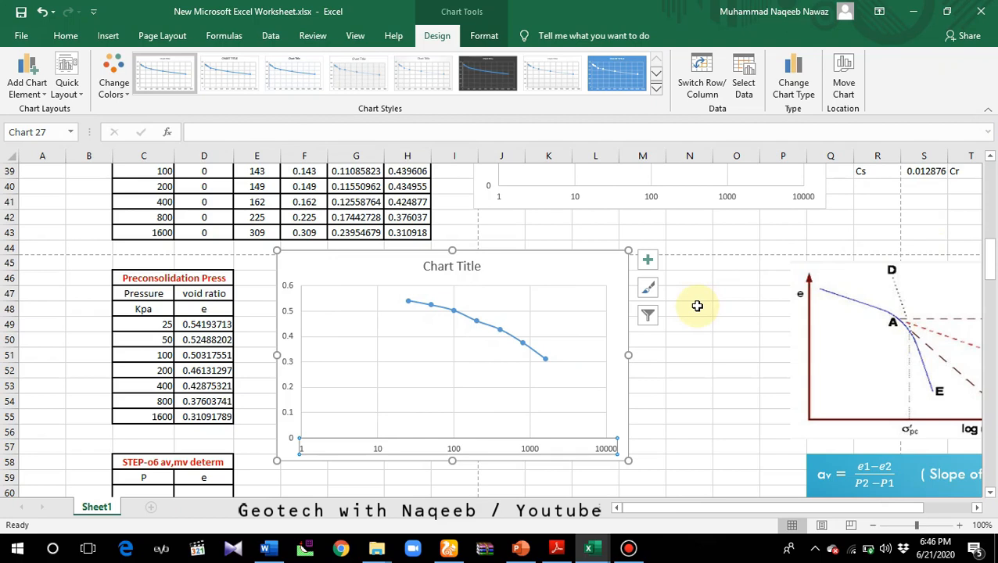
- Draw a horizontal straight line about 1.4 in long on the chart, running from the 100 kPa point towards higher pressures
{"action": "left_click_drag", "start_coordinate": [746, 509], "coordinate": [810, 504]}
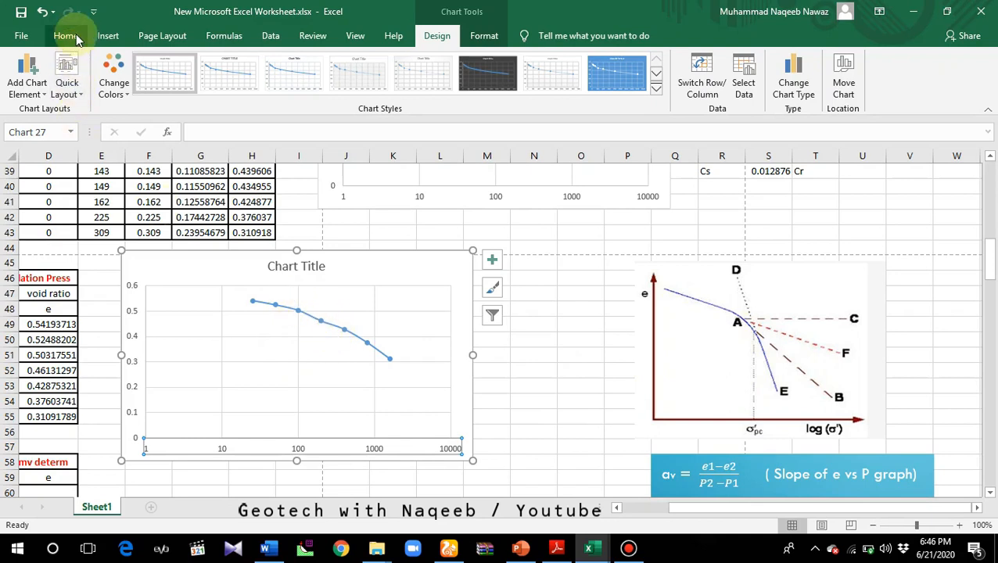
{"action": "left_click", "coordinate": [106, 37]}
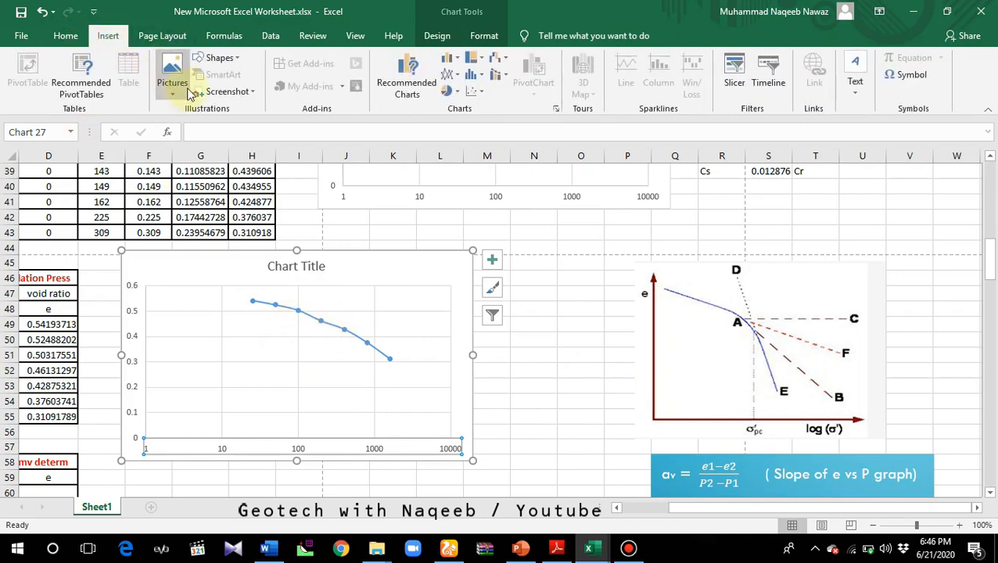
{"action": "left_click", "coordinate": [222, 57]}
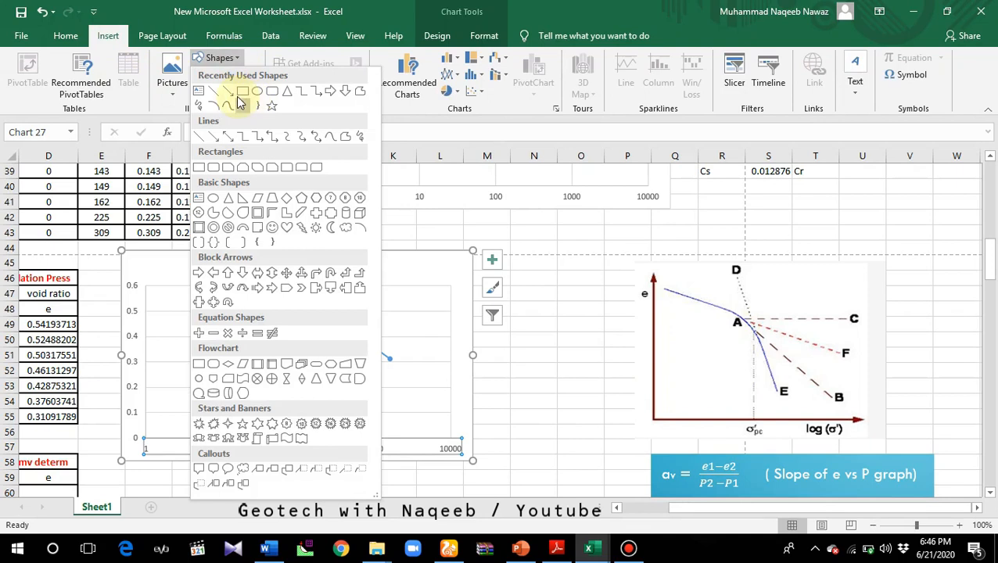
{"action": "left_click", "coordinate": [218, 93]}
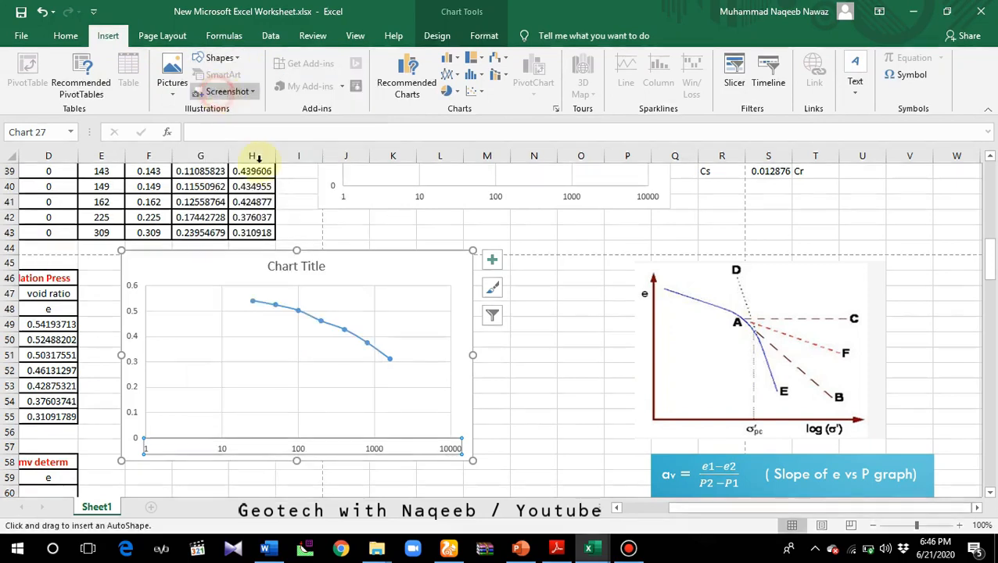
{"action": "left_click", "coordinate": [301, 310]}
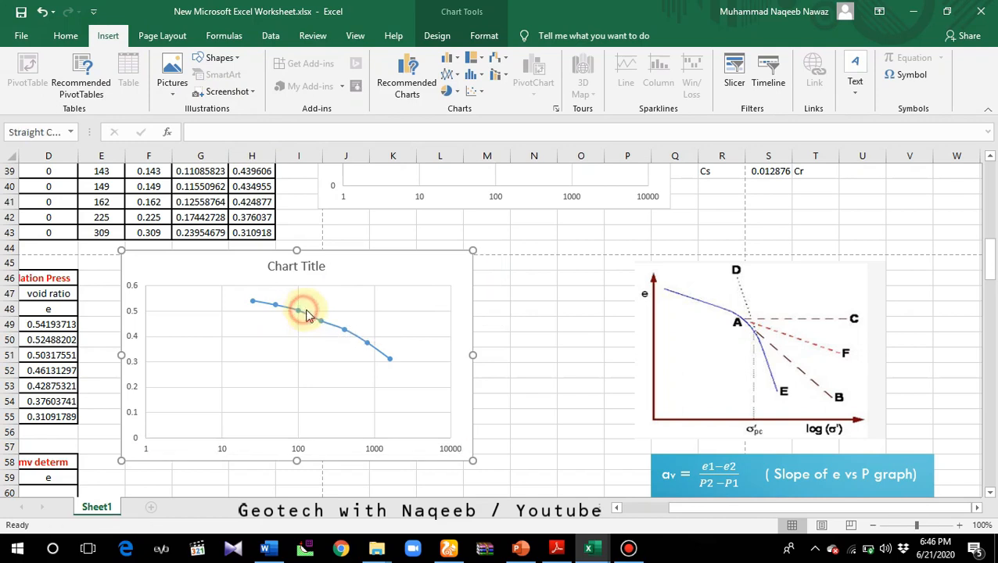
{"action": "left_click_drag", "start_coordinate": [369, 379], "coordinate": [400, 308]}
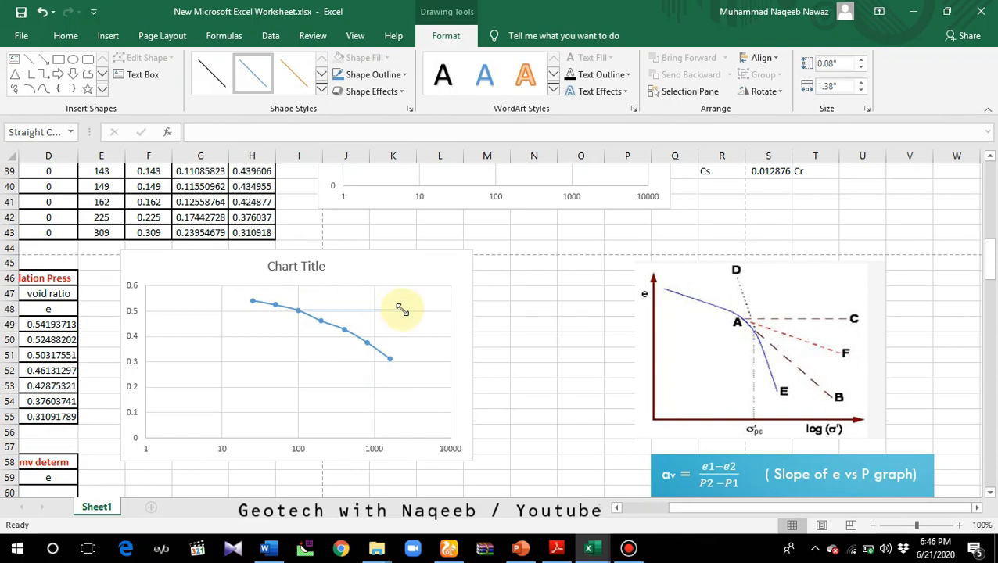
{"action": "left_click_drag", "start_coordinate": [401, 309], "coordinate": [402, 310]}
{"action": "left_click", "coordinate": [413, 347]}
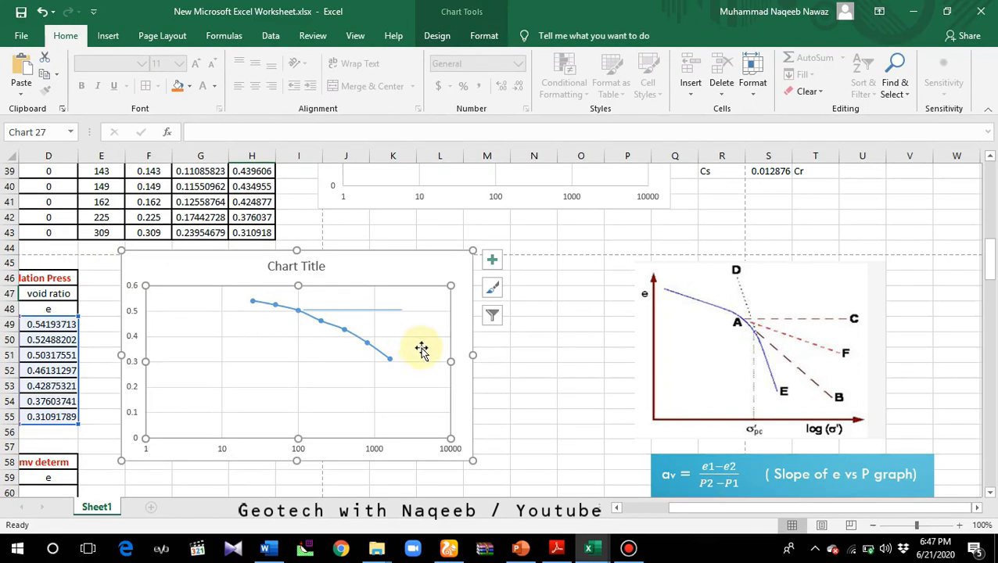
- Move the reference construction picture closer to the chart and add a copied straight line as a tangent to the curve at the 100 kPa point
{"action": "left_click_drag", "start_coordinate": [783, 356], "coordinate": [729, 333]}
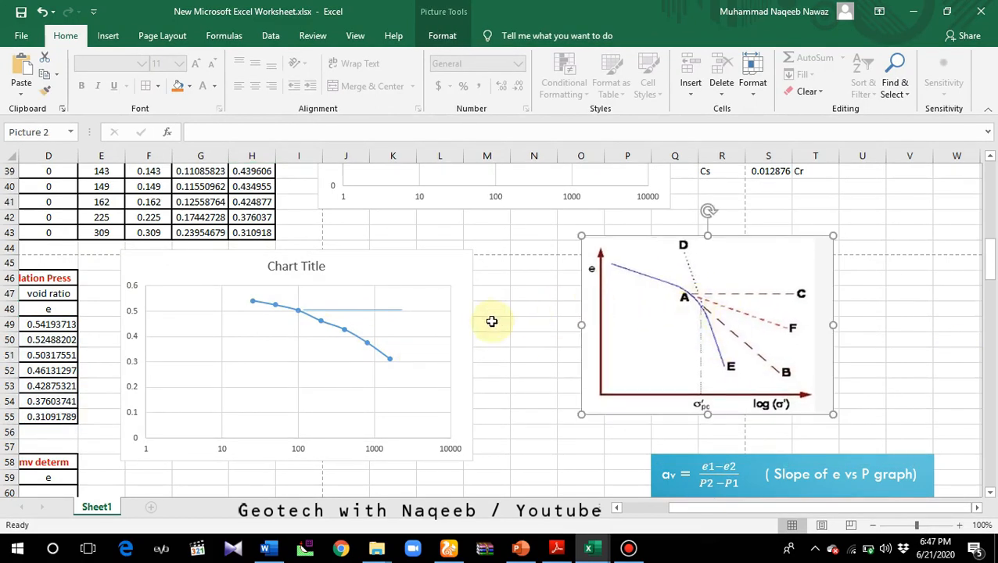
{"action": "left_click", "coordinate": [391, 308]}
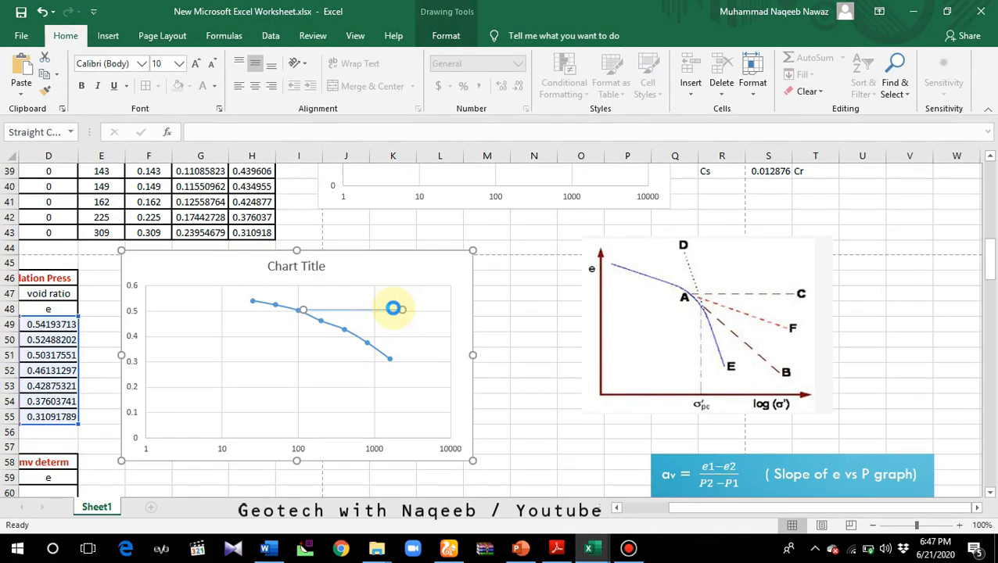
{"action": "left_click_drag", "start_coordinate": [393, 308], "coordinate": [388, 337]}
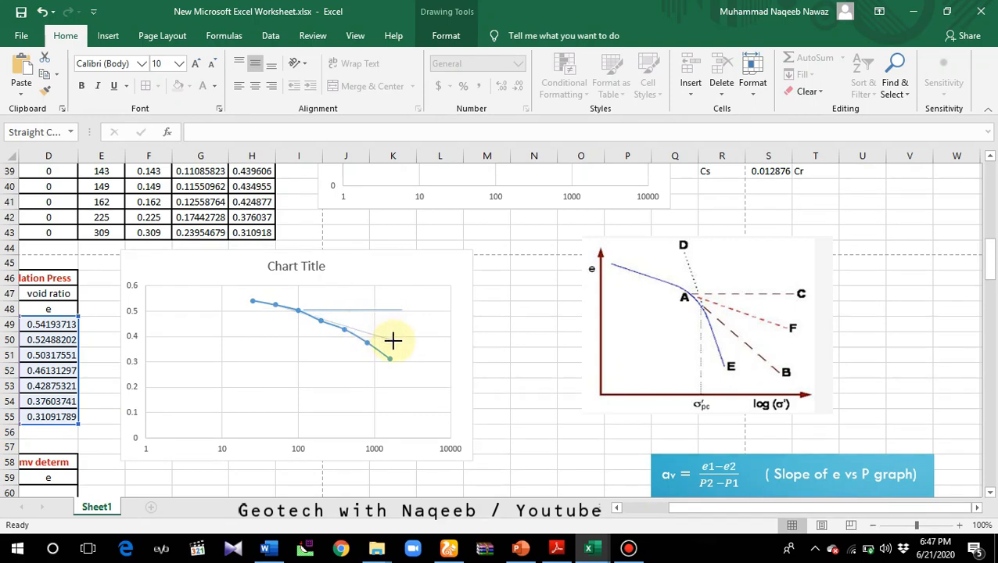
{"action": "left_click_drag", "start_coordinate": [404, 341], "coordinate": [405, 341]}
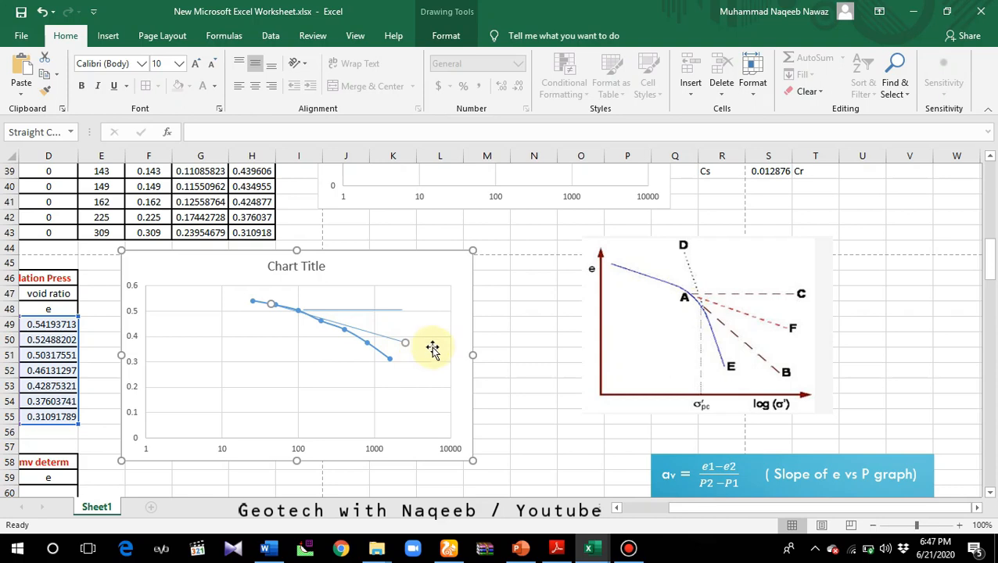
- Add a bisector line between the horizontal and tangent lines, and another line extending the curve's final steep portion backwards above the bisector
{"action": "left_click", "coordinate": [384, 340]}
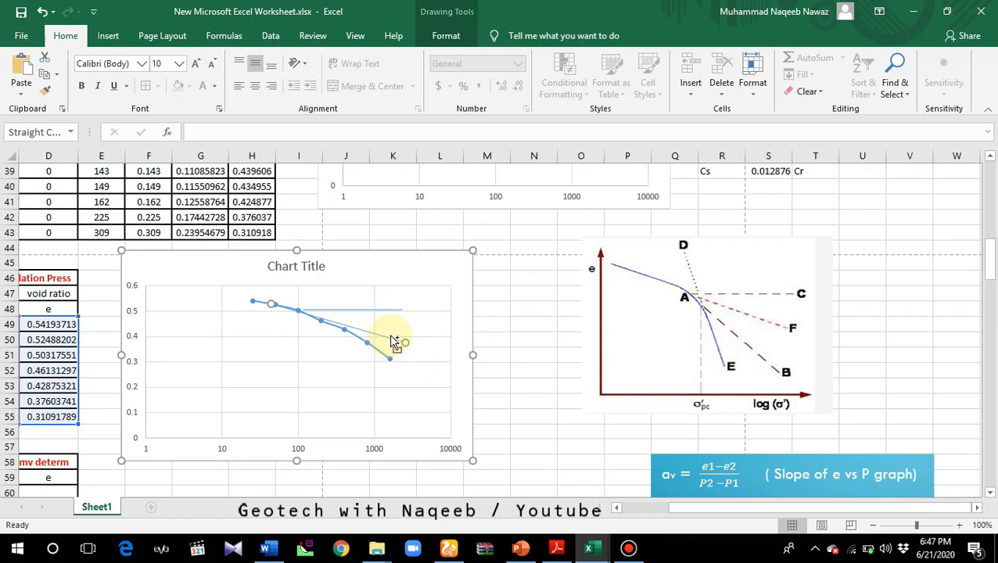
{"action": "left_click_drag", "start_coordinate": [390, 335], "coordinate": [435, 334]}
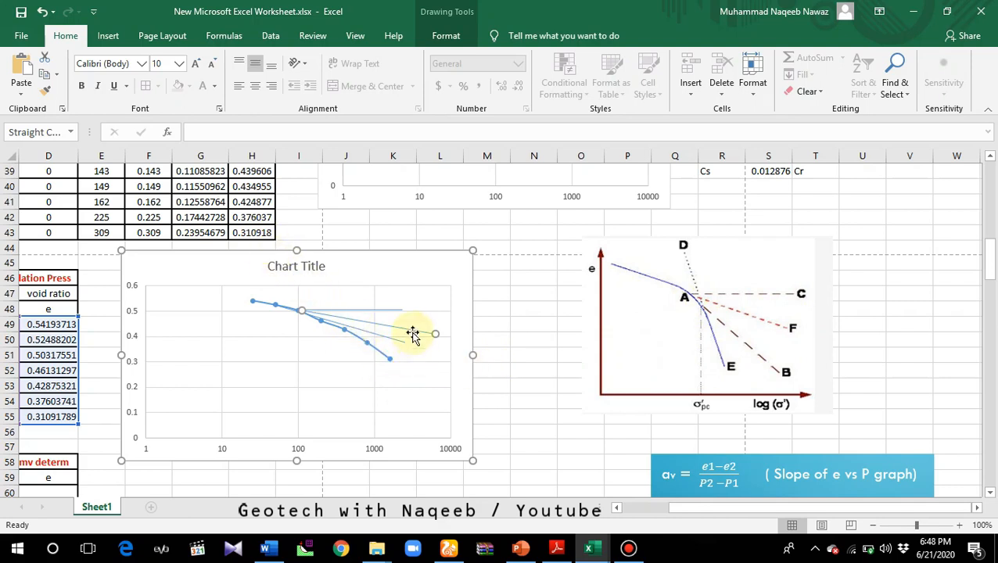
{"action": "mouse_move", "coordinate": [412, 331]}
{"action": "left_mouse_down"}
{"action": "mouse_move", "coordinate": [430, 345]}
{"action": "mouse_move", "coordinate": [231, 298]}
{"action": "mouse_move", "coordinate": [296, 321]}
{"action": "mouse_move", "coordinate": [350, 363]}
{"action": "mouse_move", "coordinate": [355, 352]}
{"action": "left_mouse_up"}
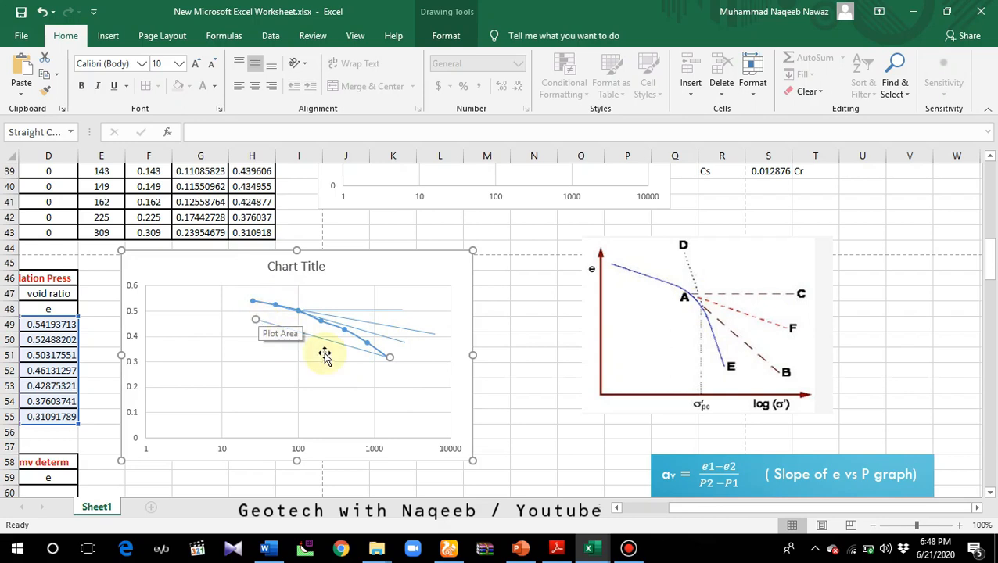
{"action": "left_click_drag", "start_coordinate": [253, 317], "coordinate": [289, 292]}
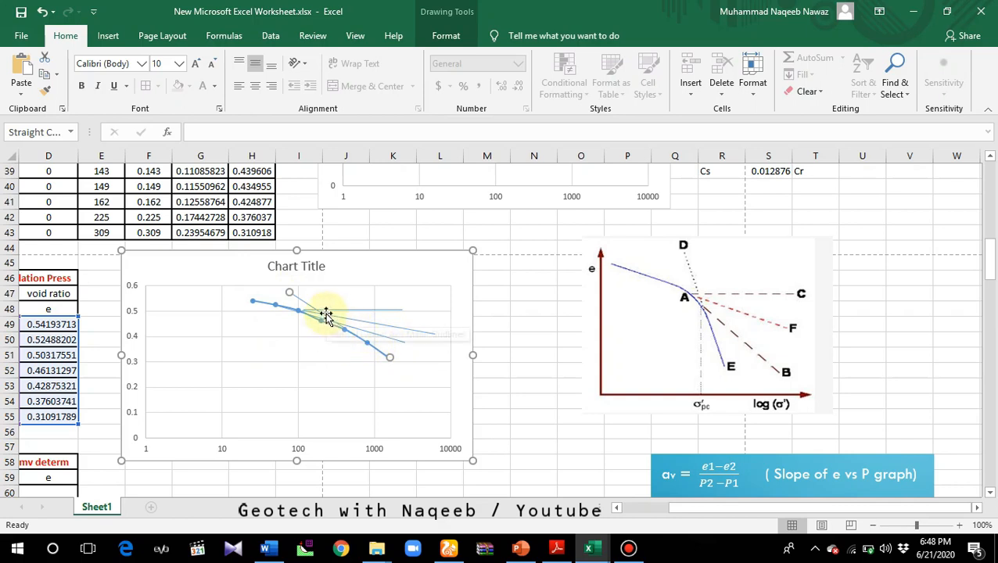
- Add a vertical line from the intersection of the bisector and the back-extended line down to the chart's pressure axis
{"action": "left_click_drag", "start_coordinate": [326, 313], "coordinate": [303, 425]}
{"action": "left_click", "coordinate": [257, 391]}
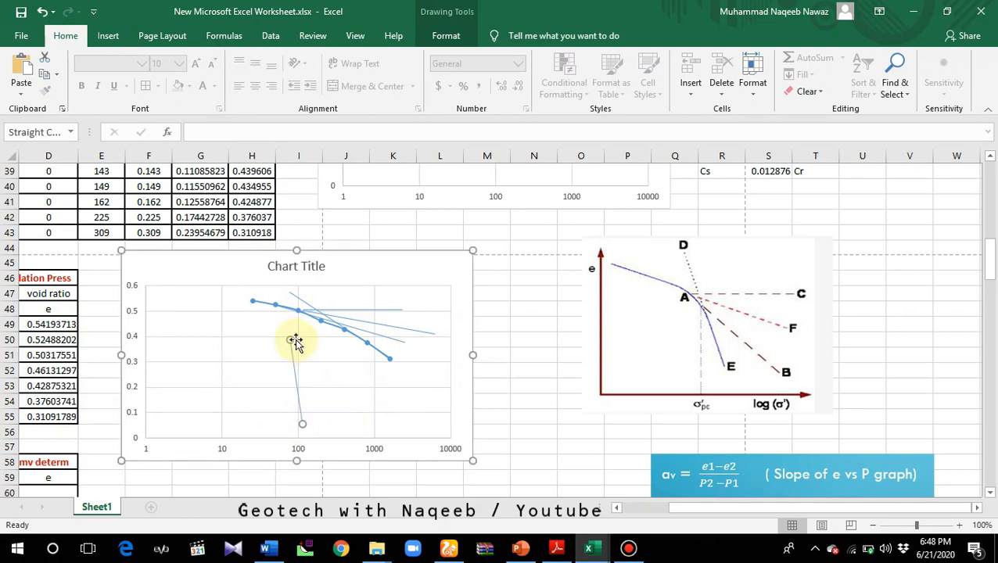
{"action": "left_click_drag", "start_coordinate": [291, 340], "coordinate": [317, 338]}
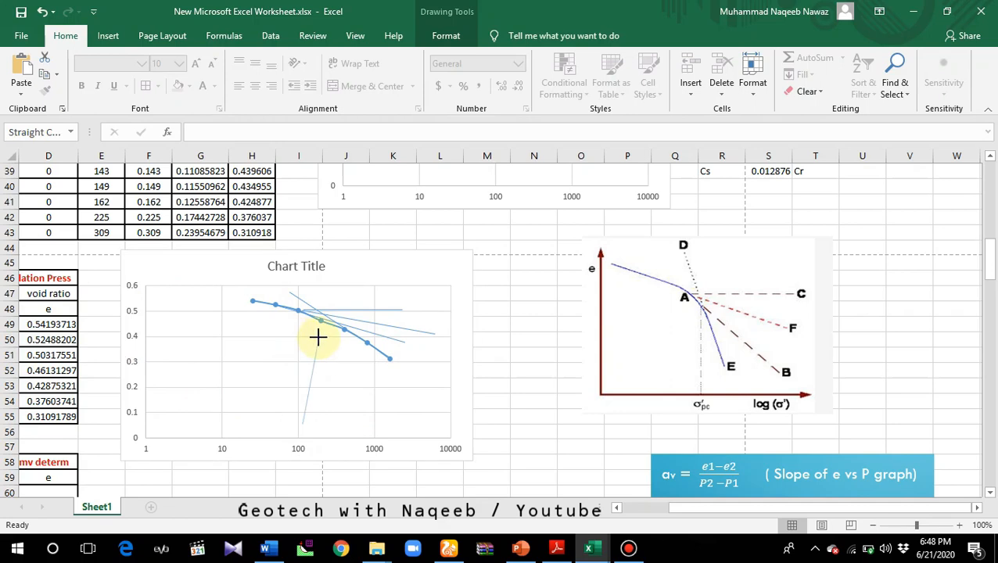
{"action": "left_click_drag", "start_coordinate": [325, 314], "coordinate": [325, 315]}
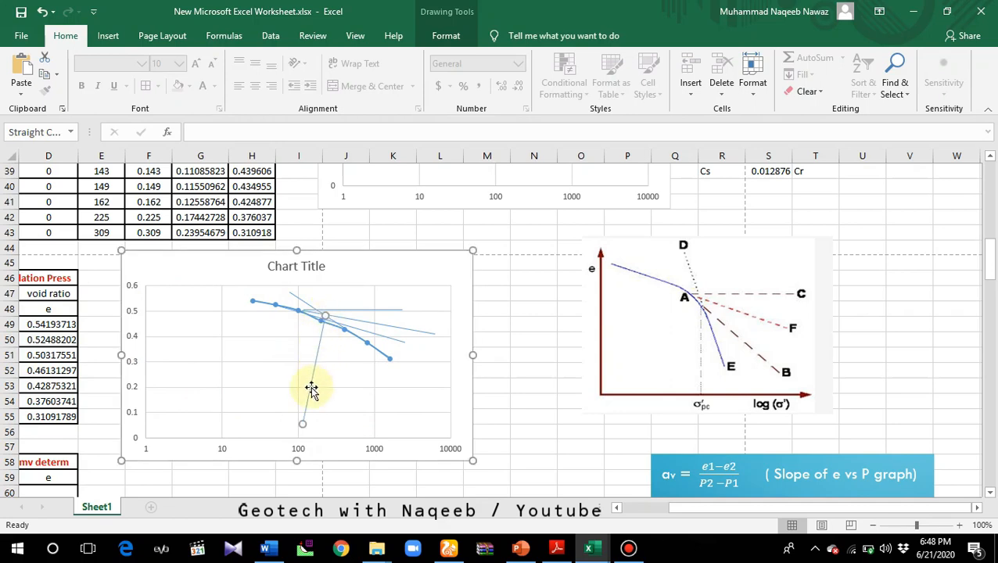
{"action": "left_click_drag", "start_coordinate": [304, 422], "coordinate": [321, 428]}
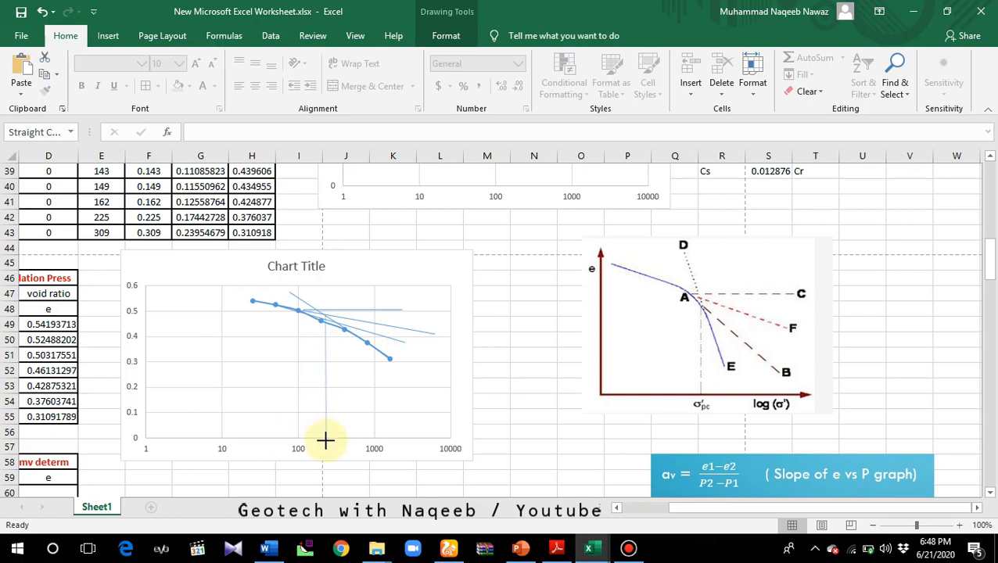
{"action": "left_click_drag", "start_coordinate": [323, 436], "coordinate": [326, 438]}
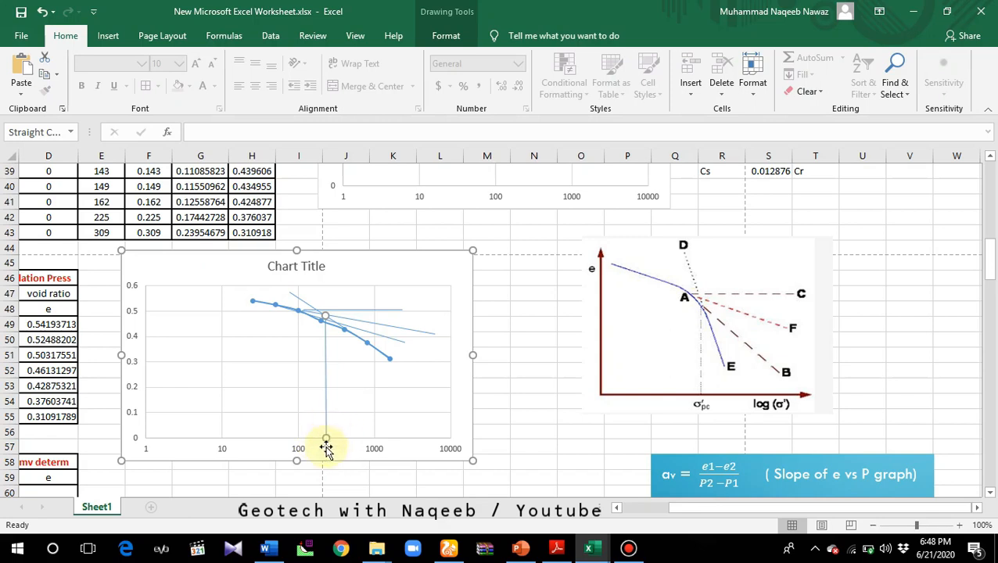
- Record the pressure read from the chart below it, with 210 in J60 and the unit kPa in K60
{"action": "scroll", "coordinate": [336, 458], "scroll_direction": "down", "scroll_amount": 2}
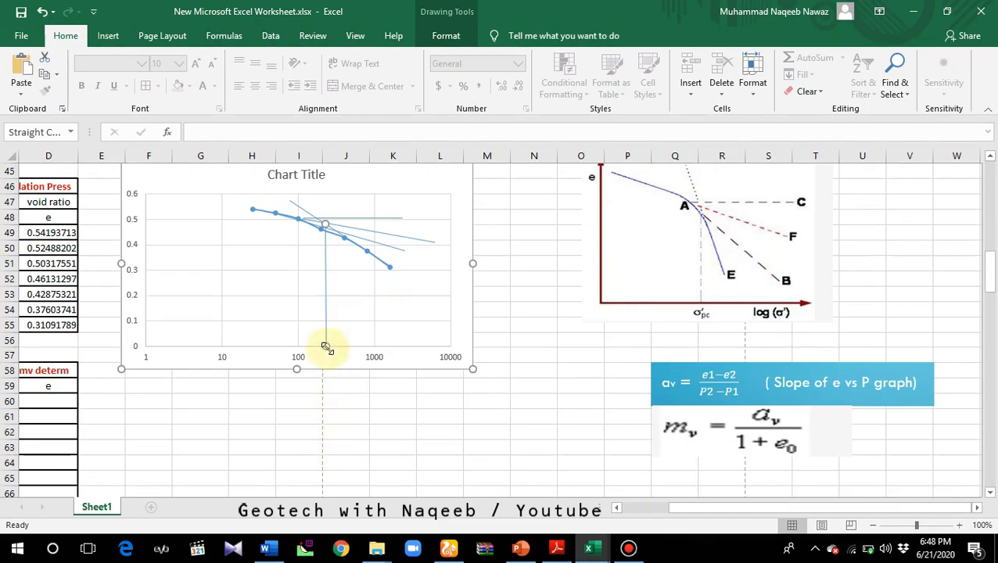
{"action": "left_click", "coordinate": [339, 403]}
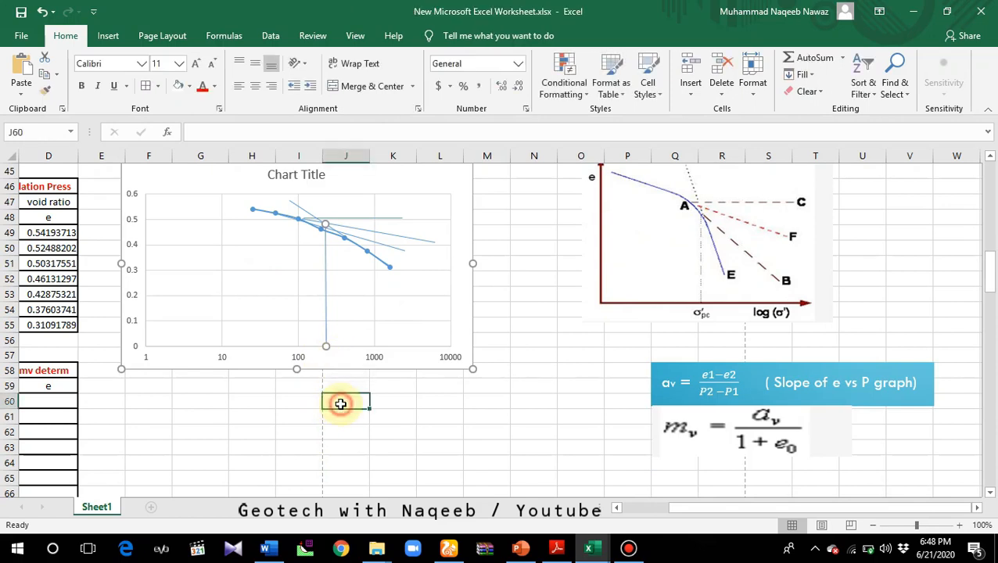
{"action": "type", "text": "210"}
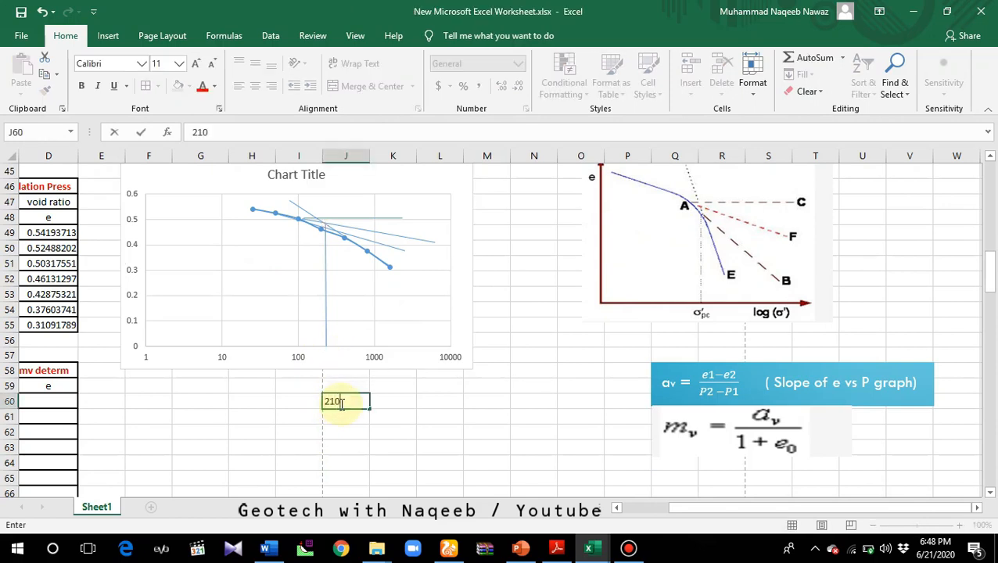
{"action": "key", "text": "Tab"}
{"action": "type", "text": "k"}
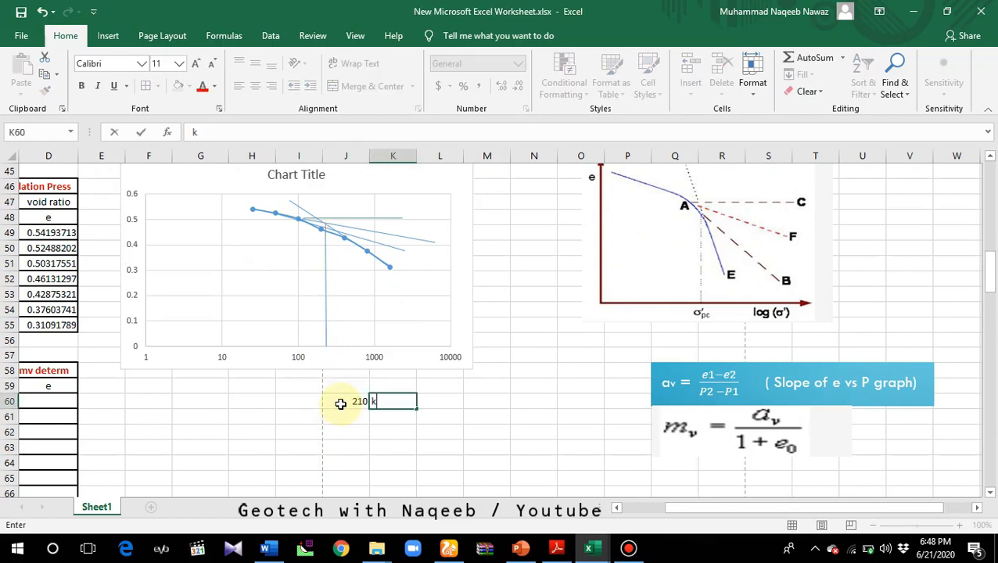
{"action": "type", "text": "Pa"}
- Label the recorded pressure with Precons in H60 and Press in I60
{"action": "key", "text": "Left"}
{"action": "key", "text": "Left"}
{"action": "key", "text": "Left"}
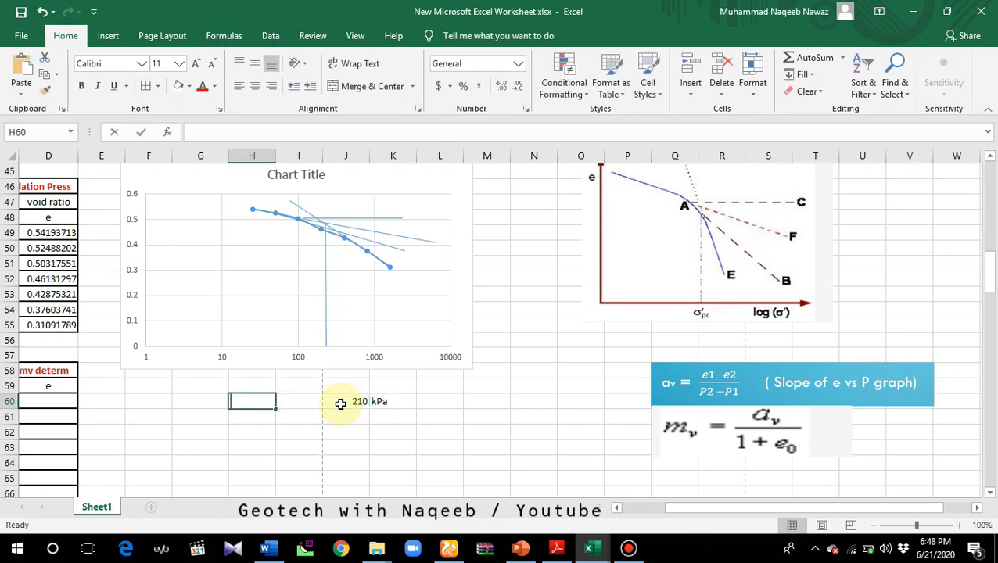
{"action": "type", "text": "Precons"}
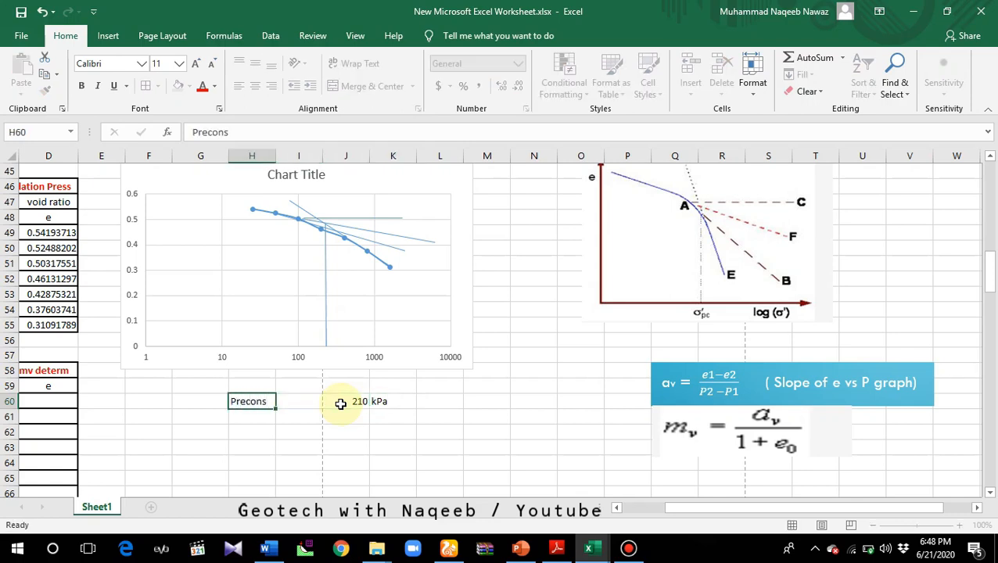
{"action": "key", "text": "Right"}
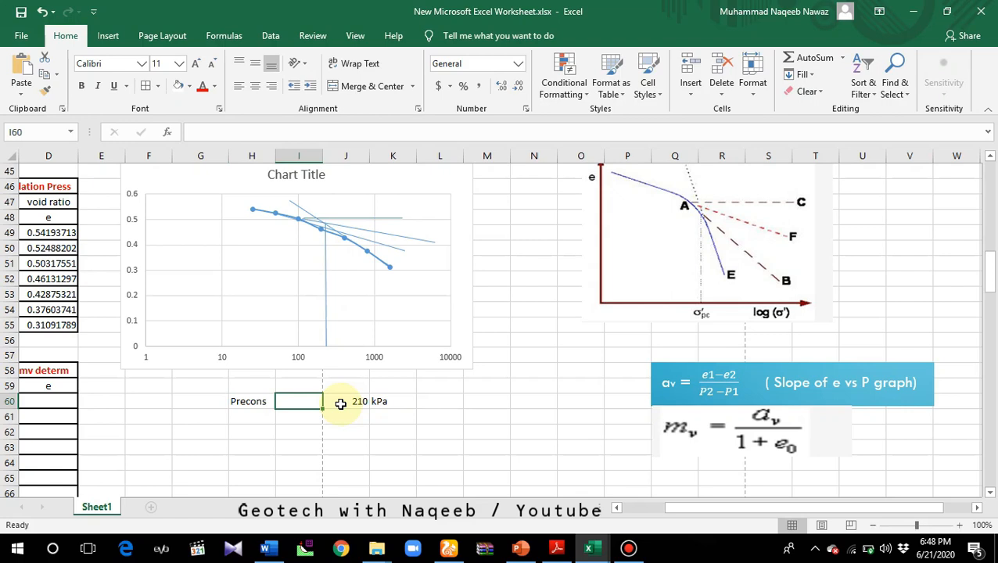
{"action": "type", "text": "Press"}
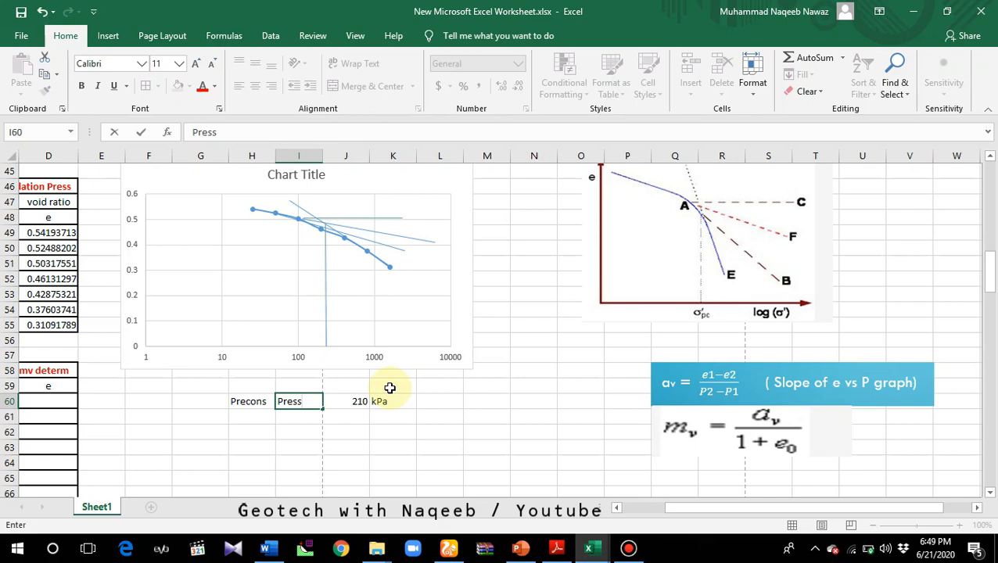
{"action": "key", "text": "ctrl+Return"}
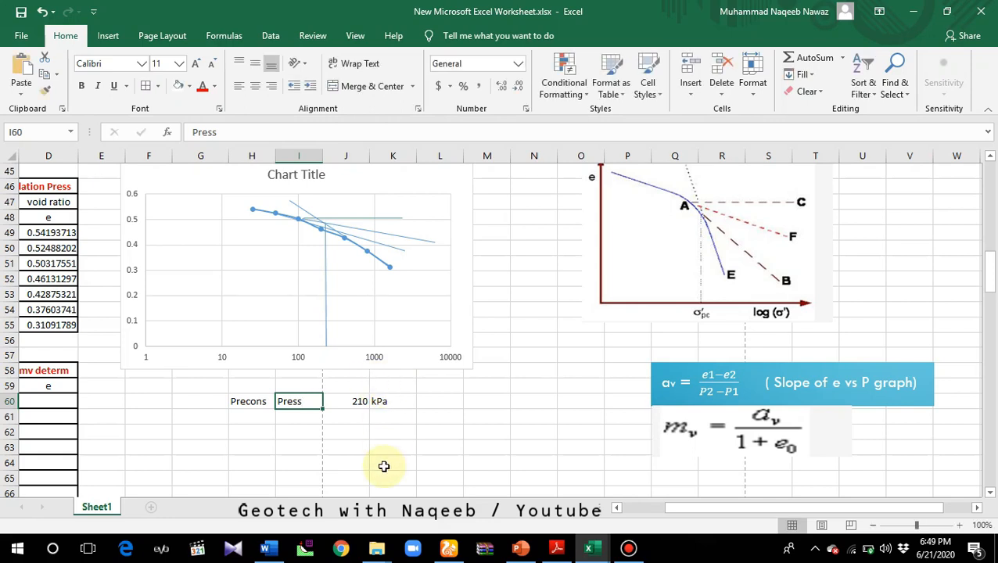
{"action": "scroll", "coordinate": [384, 466], "scroll_direction": "down", "scroll_amount": 4}
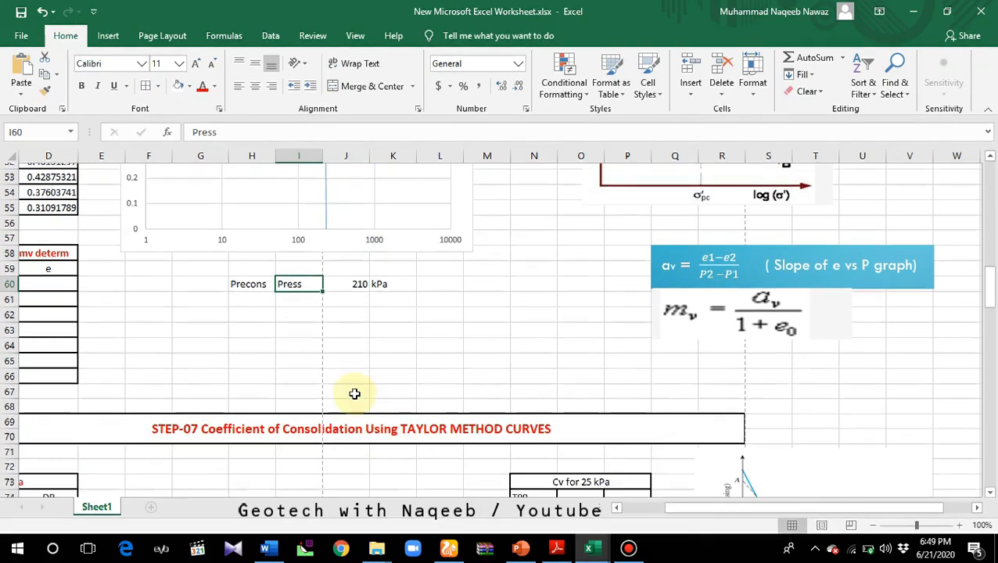
{"action": "scroll", "coordinate": [349, 393], "scroll_direction": "up", "scroll_amount": 4}
{"action": "left_click_drag", "start_coordinate": [689, 508], "coordinate": [624, 508]}
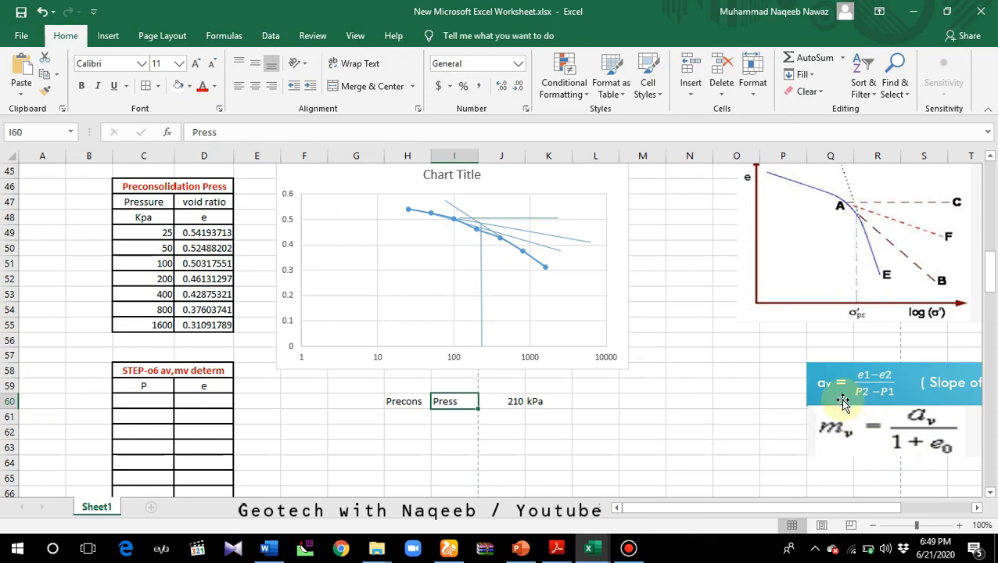
{"action": "left_click_drag", "start_coordinate": [527, 303], "coordinate": [532, 272]}
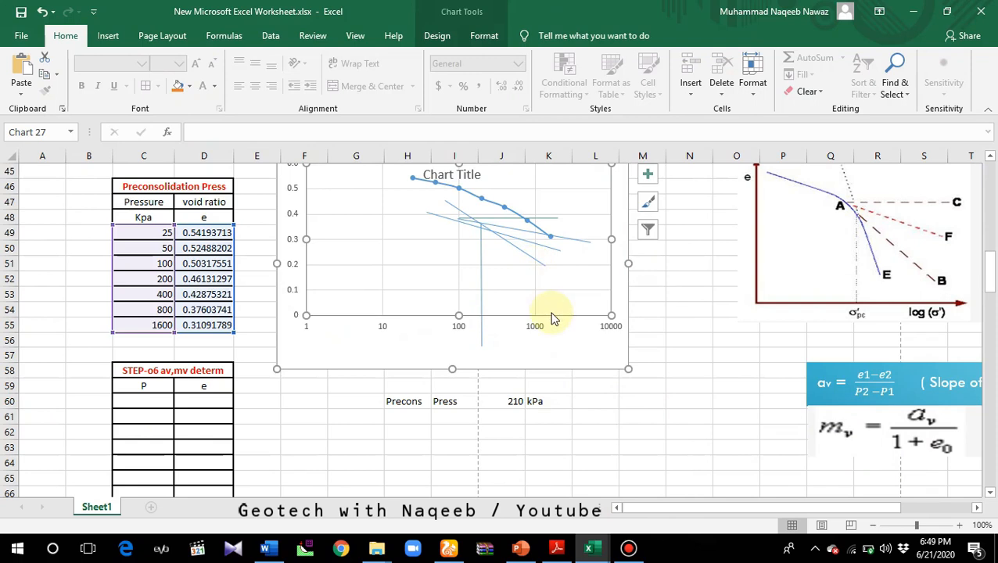
{"action": "key", "text": "ctrl+z"}
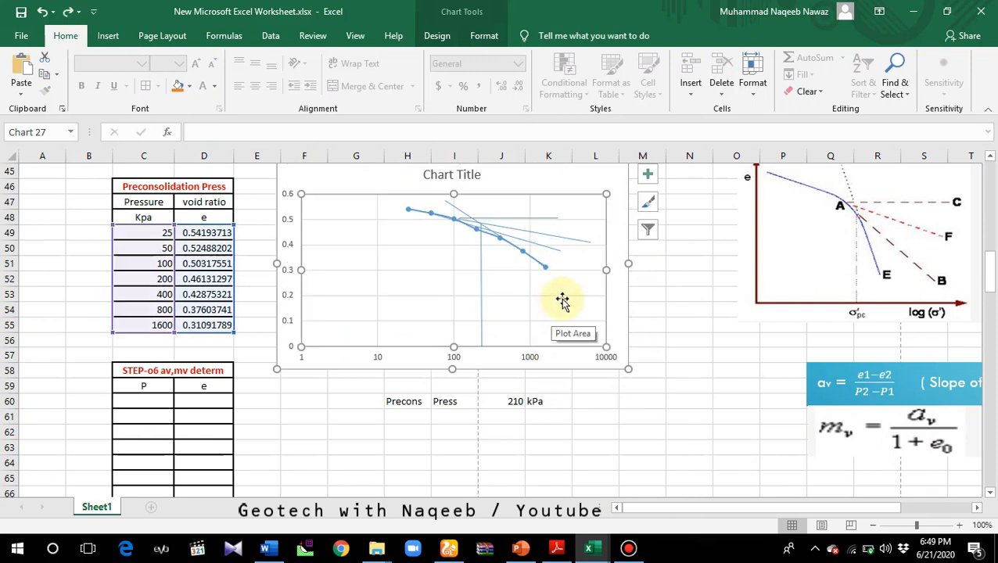
- Clear the recorded preconsolidation pressure, its label and its unit from H60:K60
{"action": "left_click", "coordinate": [517, 401]}
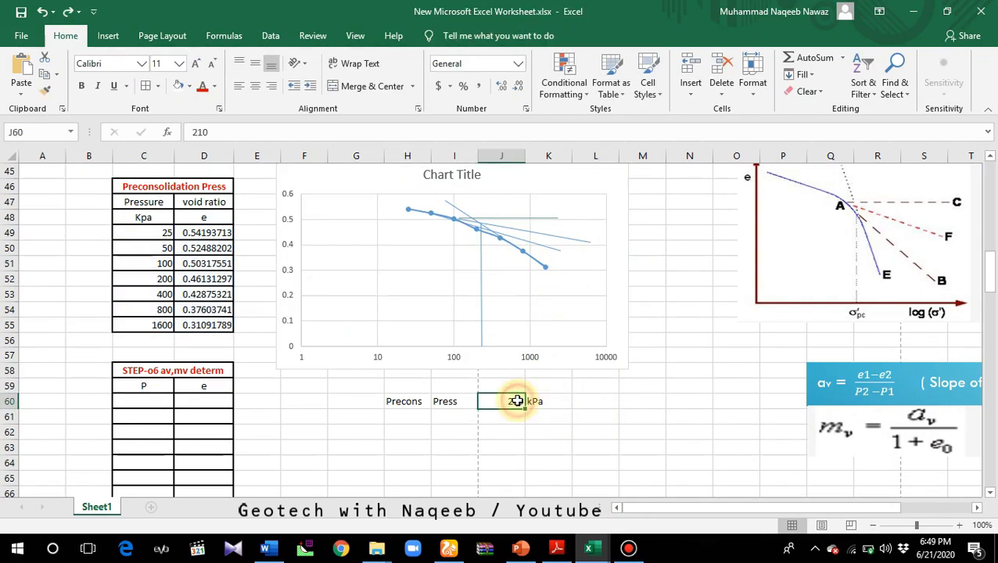
{"action": "key", "text": "BackSpace"}
{"action": "left_click", "coordinate": [460, 402]}
{"action": "key", "text": "BackSpace"}
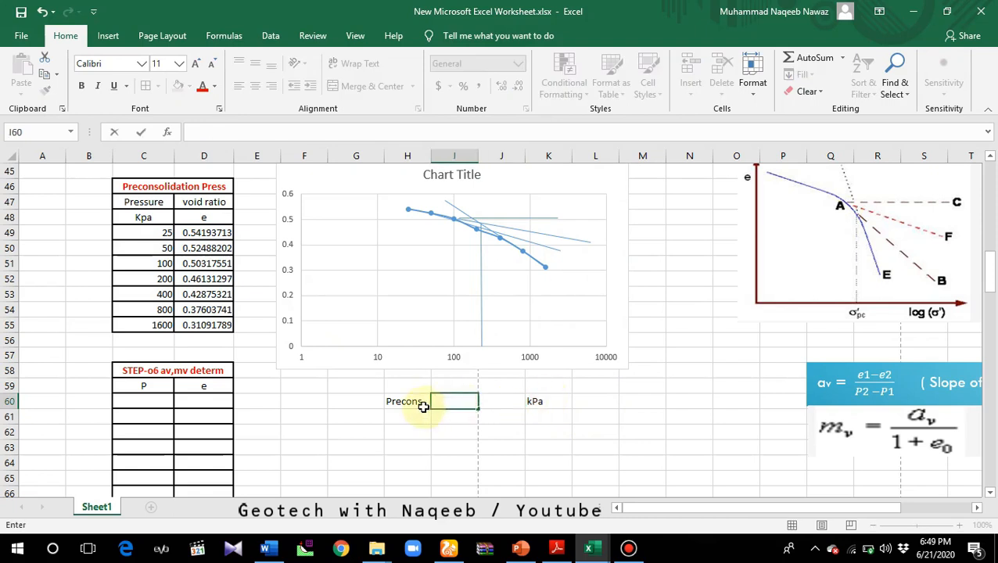
{"action": "left_click", "coordinate": [423, 406]}
{"action": "key", "text": "BackSpace"}
{"action": "left_click", "coordinate": [549, 402]}
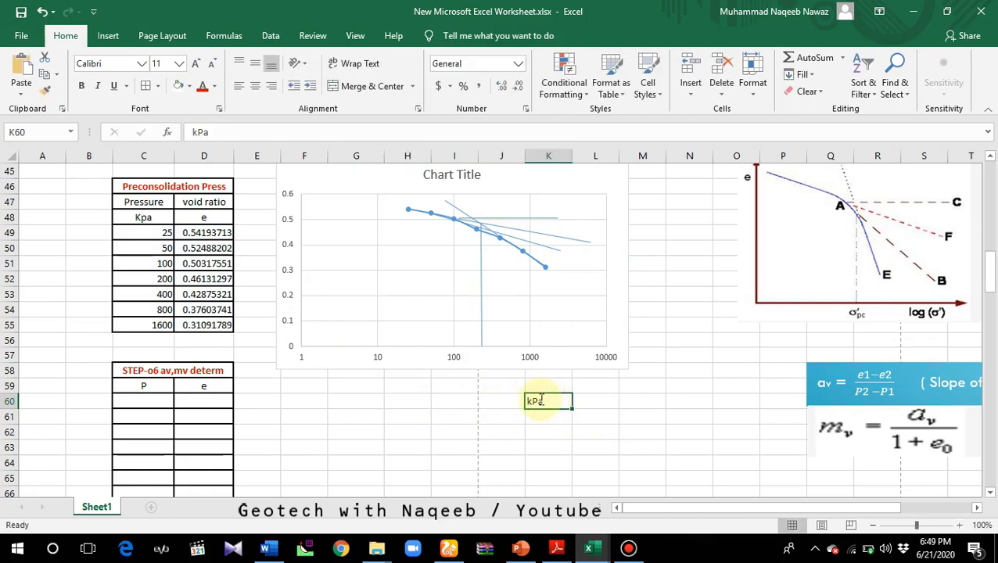
{"action": "key", "text": "BackSpace"}
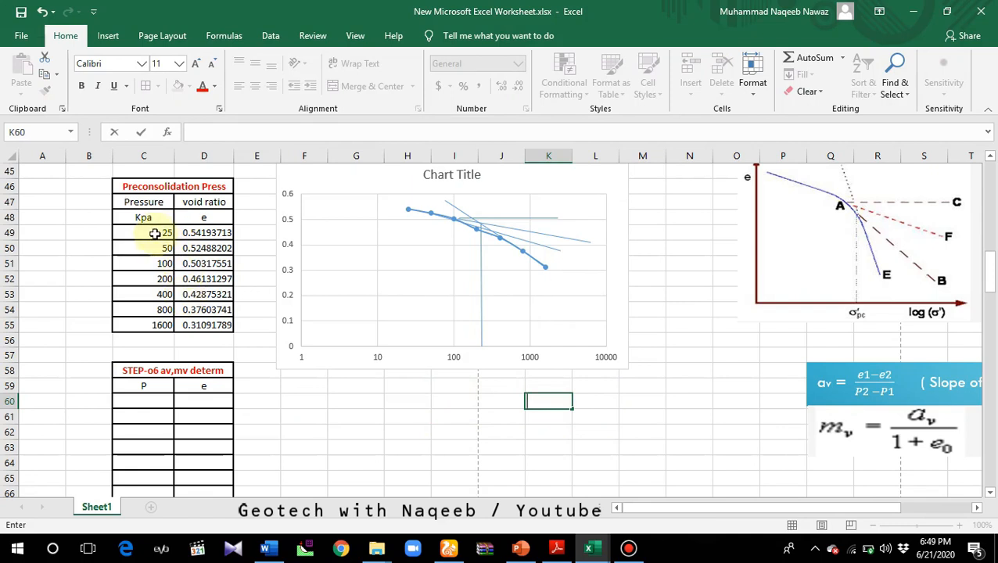
- Try copying the pressures and void ratios from C49:D55 into the av, mv table at C60, and clear the pasted cells
{"action": "left_click_drag", "start_coordinate": [146, 233], "coordinate": [208, 333]}
{"action": "key", "text": "ctrl+c"}
{"action": "left_click_drag", "start_coordinate": [145, 403], "coordinate": [188, 405]}
{"action": "key", "text": "ctrl+v"}
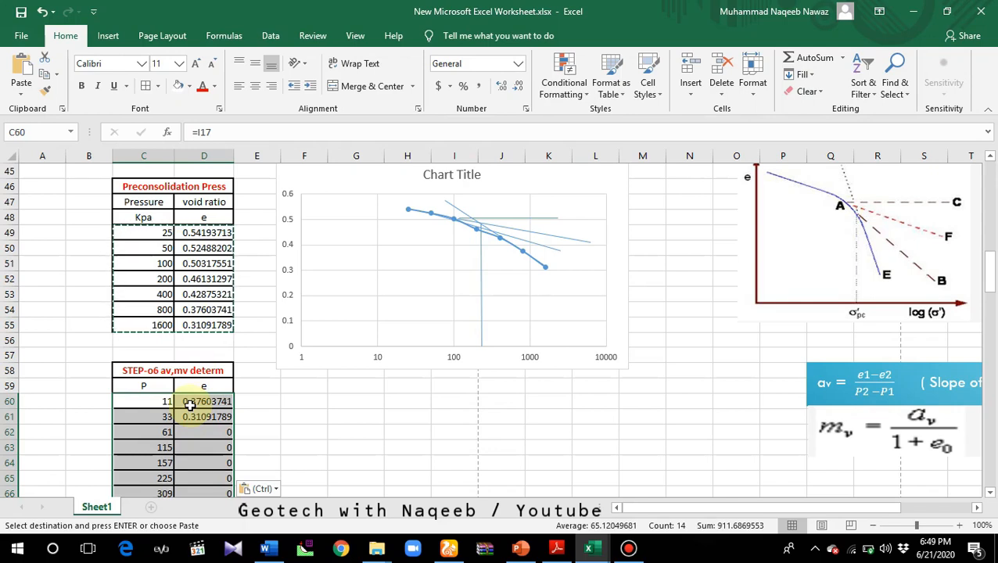
{"action": "scroll", "coordinate": [223, 432], "scroll_direction": "down", "scroll_amount": 1}
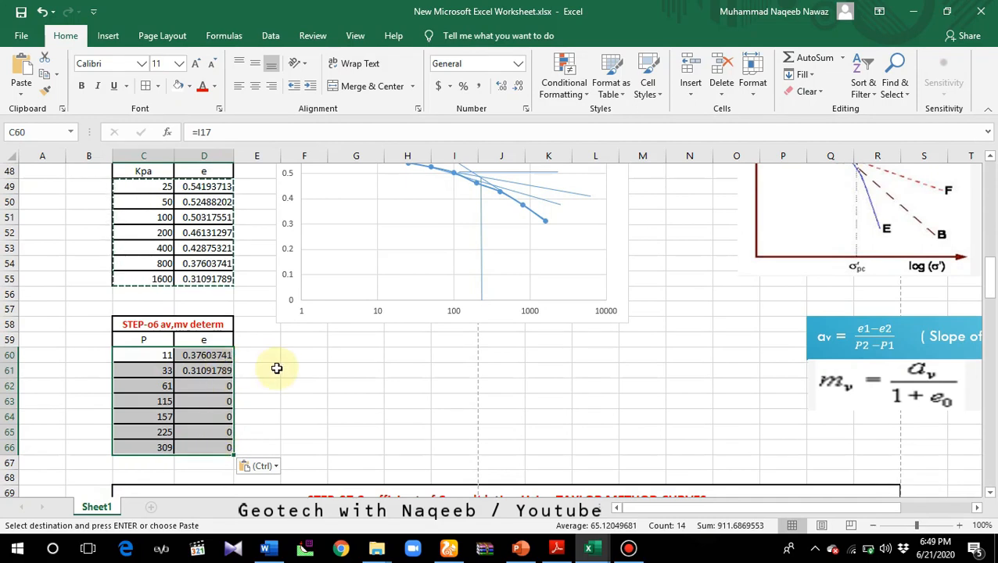
{"action": "key", "text": "Delete"}
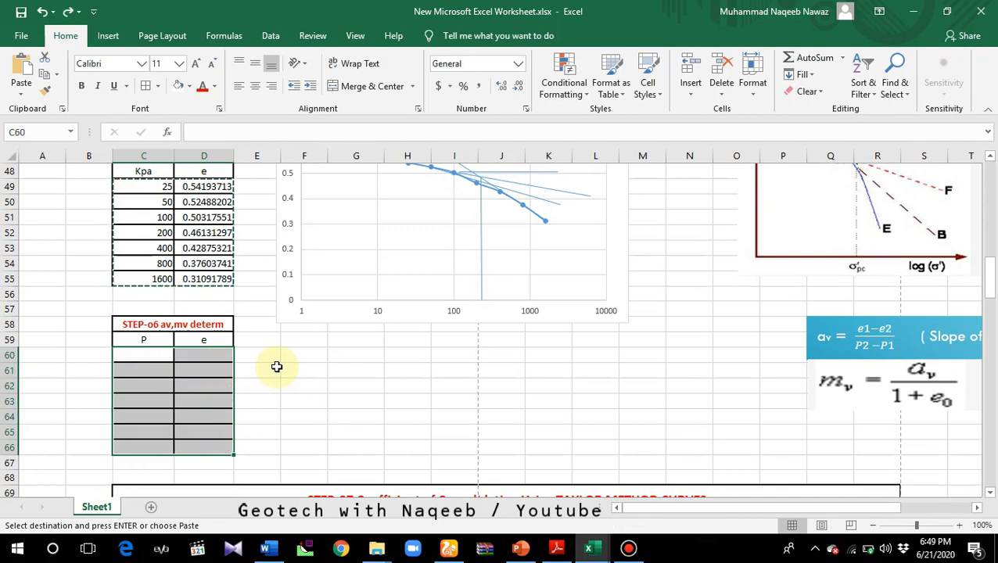
- Try copying only the pressures from C49:C55 into C60:C66 of the av, mv table, and clear the pasted cells
{"action": "left_click", "coordinate": [267, 367]}
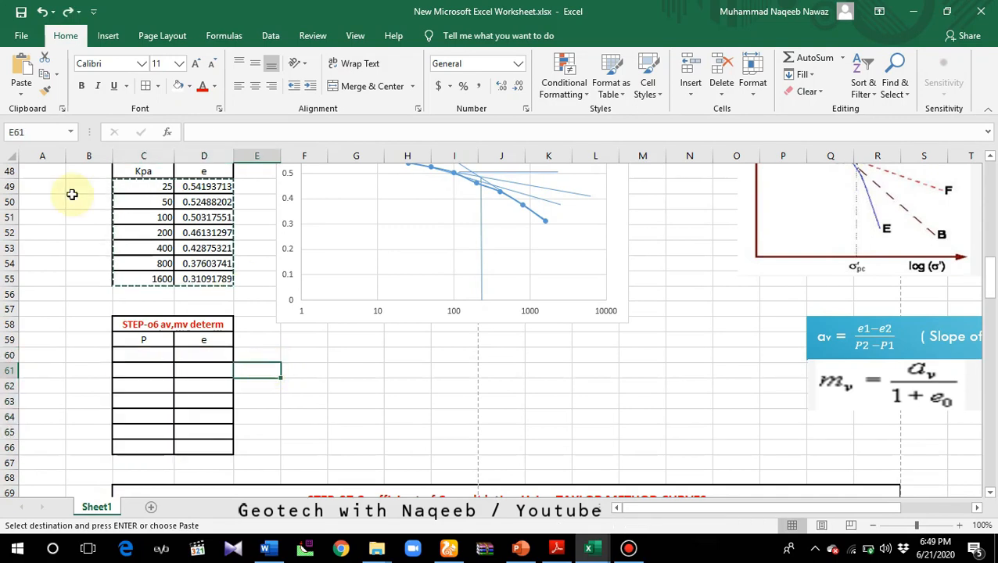
{"action": "left_click_drag", "start_coordinate": [141, 184], "coordinate": [153, 278]}
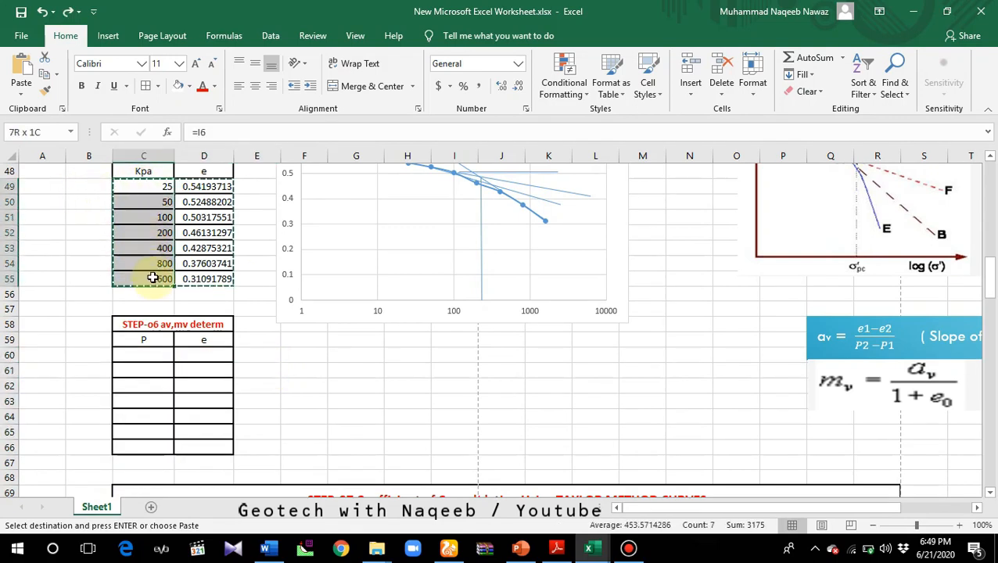
{"action": "left_click_drag", "start_coordinate": [141, 355], "coordinate": [142, 443]}
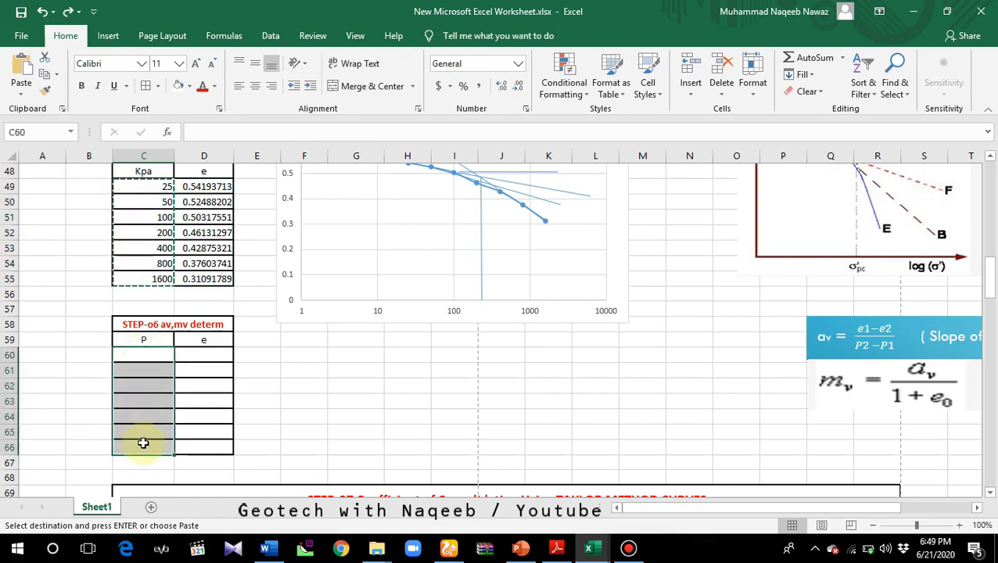
{"action": "key", "text": "ctrl+v"}
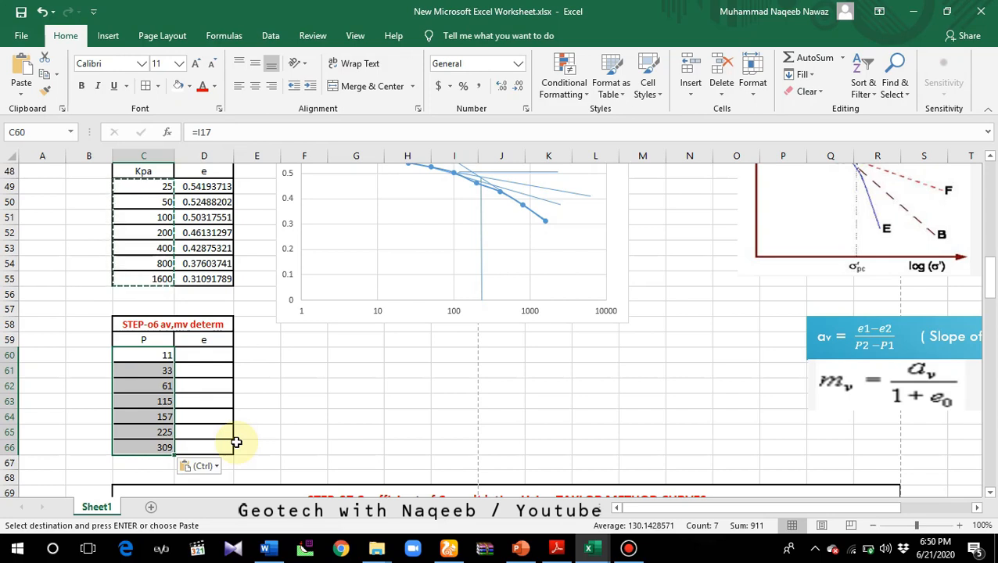
{"action": "key", "text": "Delete"}
{"action": "left_click", "coordinate": [320, 398]}
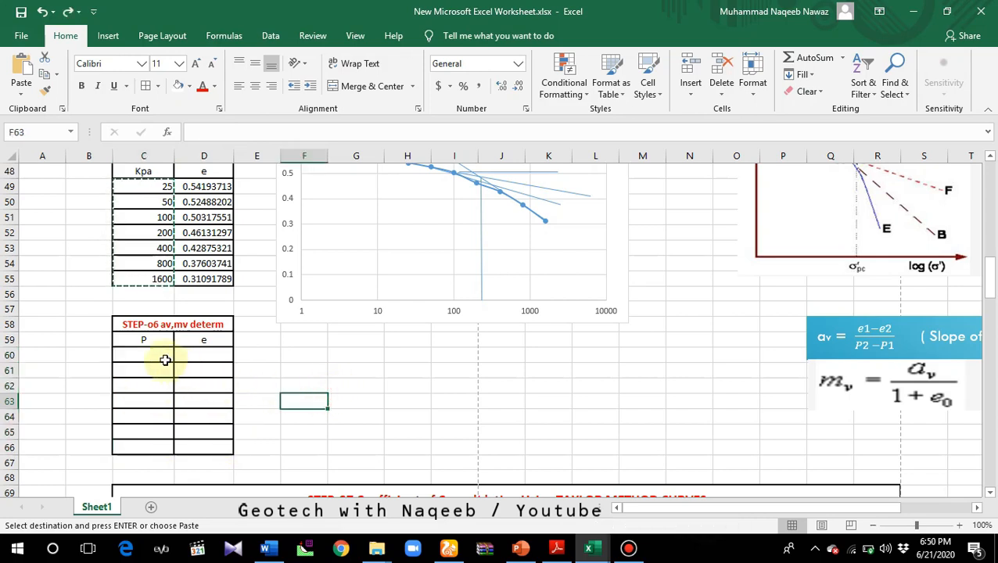
- Fill the P column C60:C66 of the av, mv table with cell references to the pressures in C49:C55
{"action": "left_click", "coordinate": [162, 357]}
{"action": "type", "text": "="}
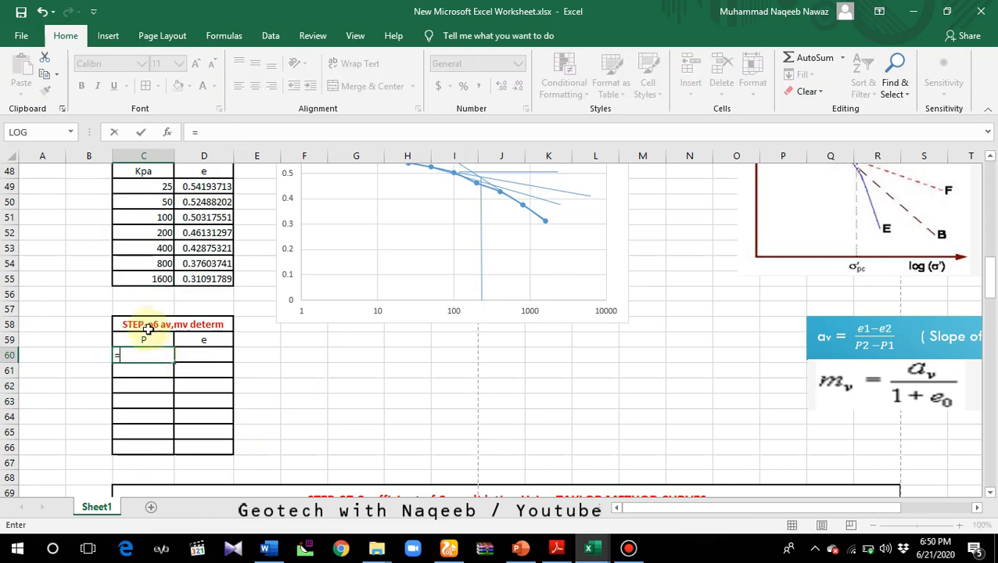
{"action": "left_click", "coordinate": [162, 186]}
{"action": "key", "text": "Return"}
{"action": "type", "text": "="}
{"action": "left_click", "coordinate": [160, 201]}
{"action": "key", "text": "Return"}
{"action": "type", "text": "="}
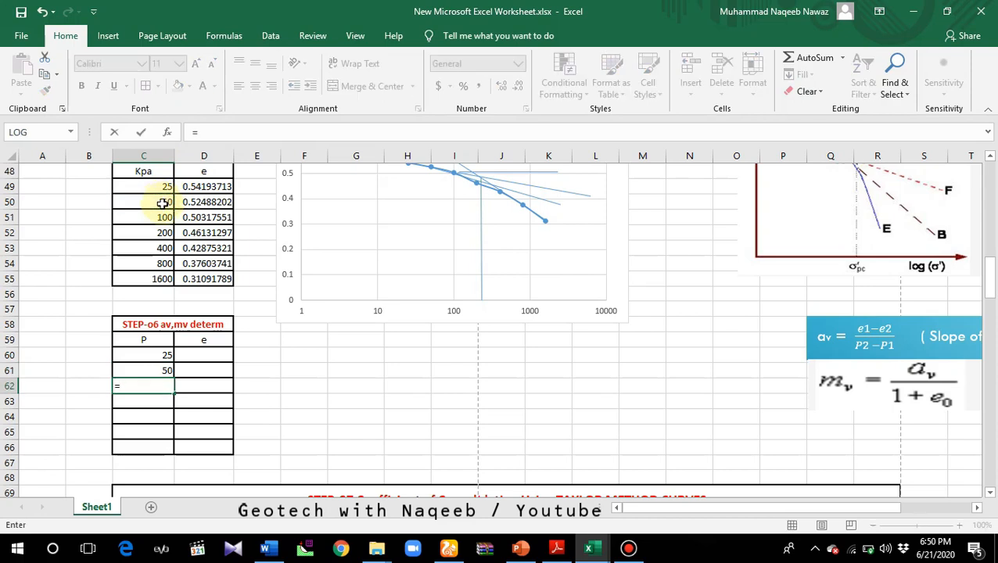
{"action": "left_click", "coordinate": [159, 219]}
{"action": "key", "text": "Return"}
{"action": "type", "text": "="}
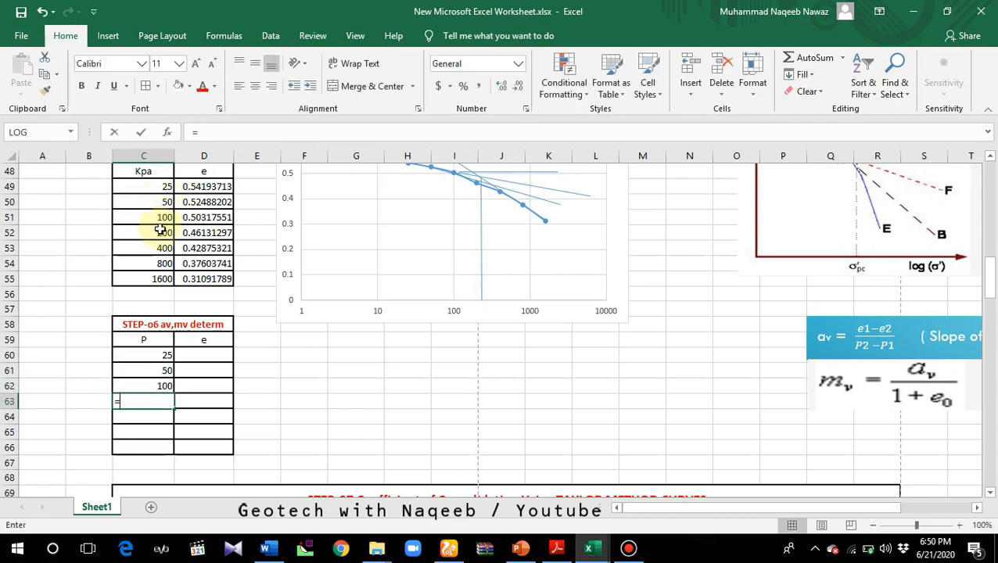
{"action": "left_click", "coordinate": [160, 233]}
{"action": "key", "text": "Return"}
{"action": "type", "text": "="}
{"action": "left_click", "coordinate": [162, 248]}
{"action": "key", "text": "Return"}
{"action": "type", "text": "="}
{"action": "left_click", "coordinate": [163, 267]}
{"action": "key", "text": "Return"}
{"action": "type", "text": "="}
{"action": "left_click", "coordinate": [164, 279]}
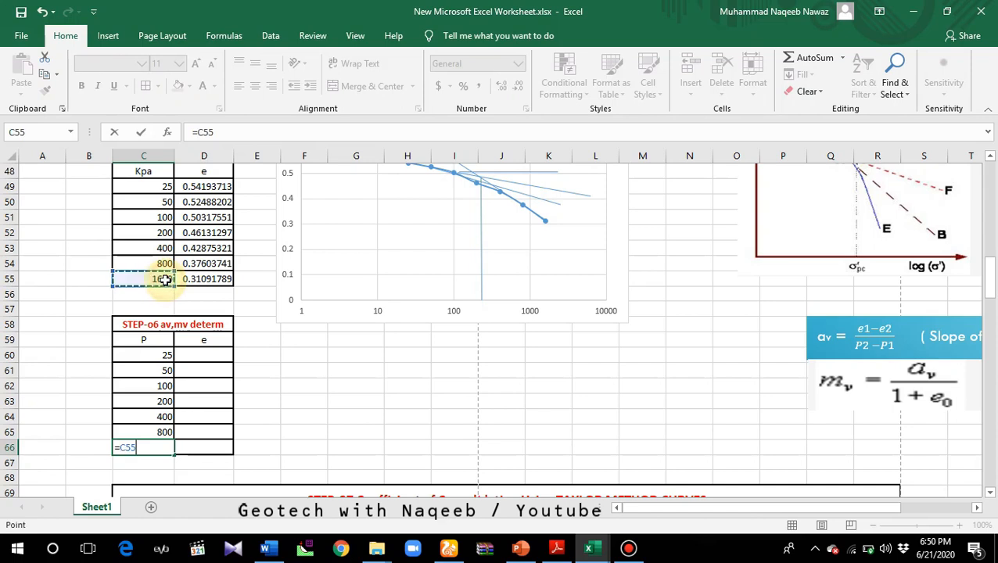
{"action": "key", "text": "Return"}
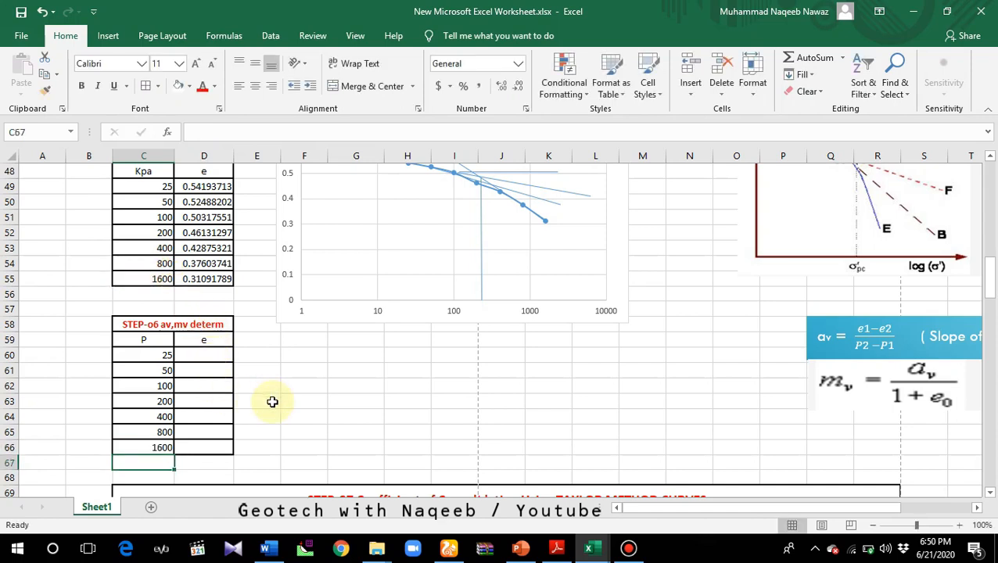
- Fill the e column D60:D66 of the av, mv table with cell references to the void ratios in D49:D55
{"action": "left_click", "coordinate": [197, 355]}
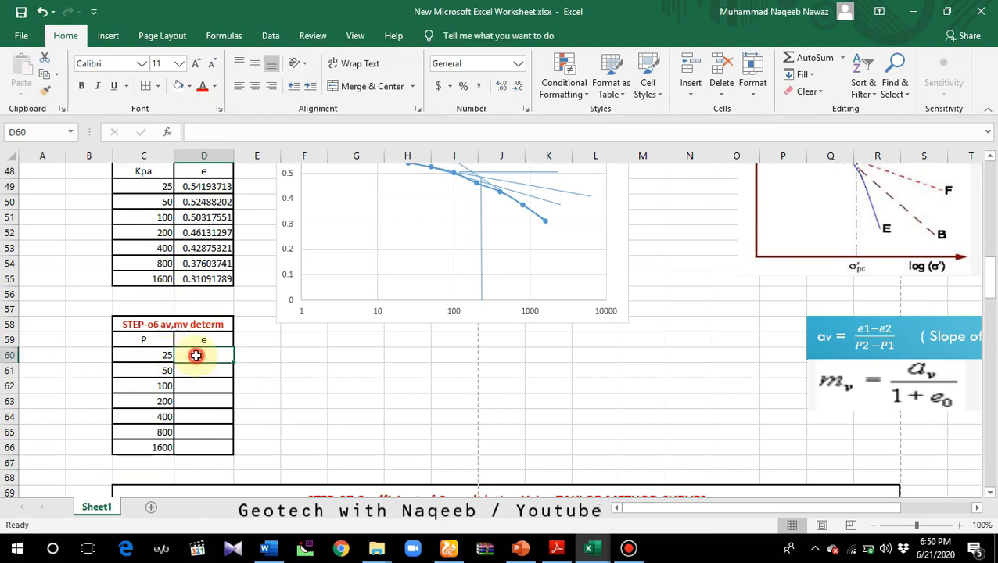
{"action": "type", "text": "="}
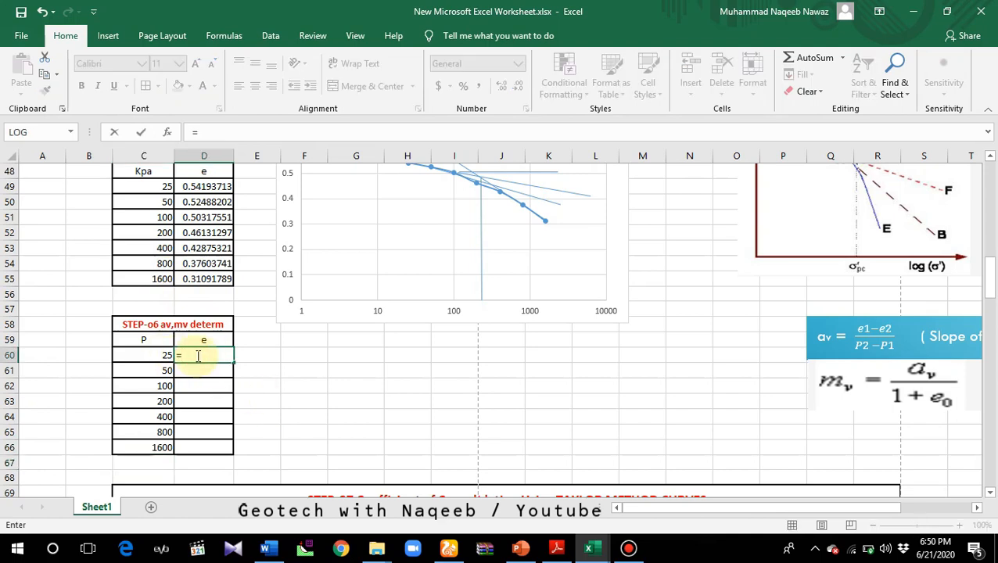
{"action": "left_click", "coordinate": [201, 187]}
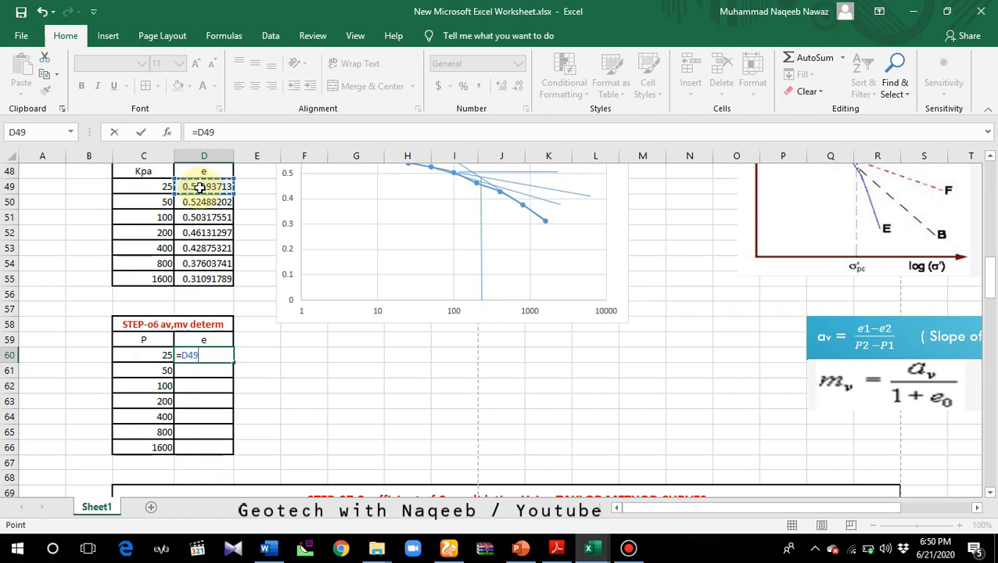
{"action": "key", "text": "Return"}
{"action": "type", "text": "="}
{"action": "left_click", "coordinate": [206, 204]}
{"action": "key", "text": "Return"}
{"action": "type", "text": "="}
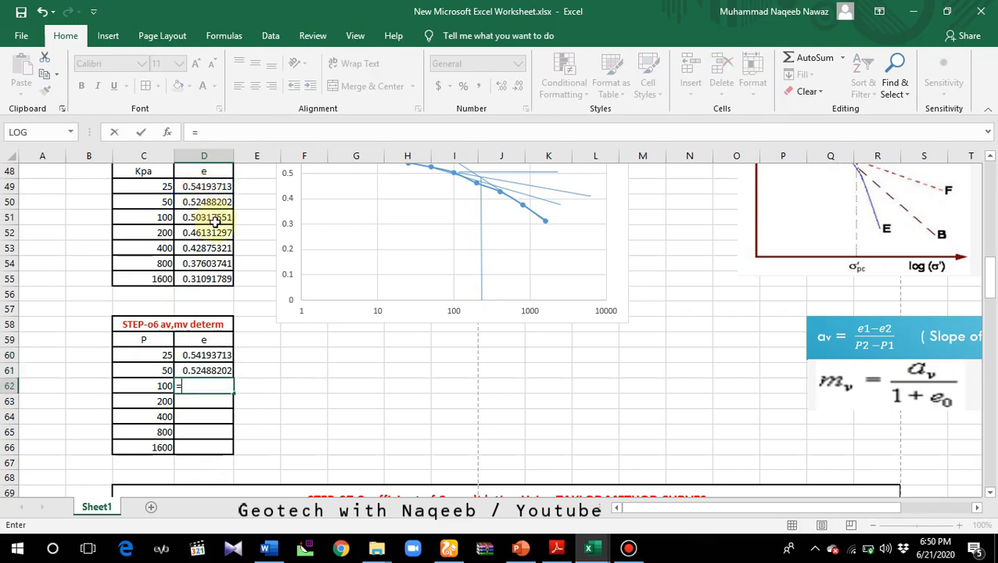
{"action": "left_click", "coordinate": [214, 219]}
{"action": "key", "text": "Return"}
{"action": "type", "text": "="}
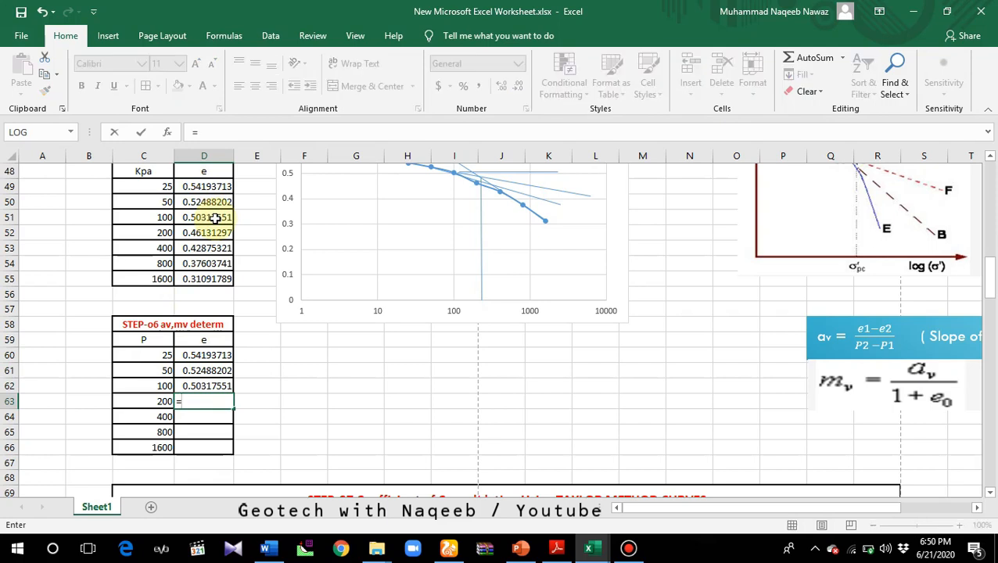
{"action": "left_click", "coordinate": [208, 234]}
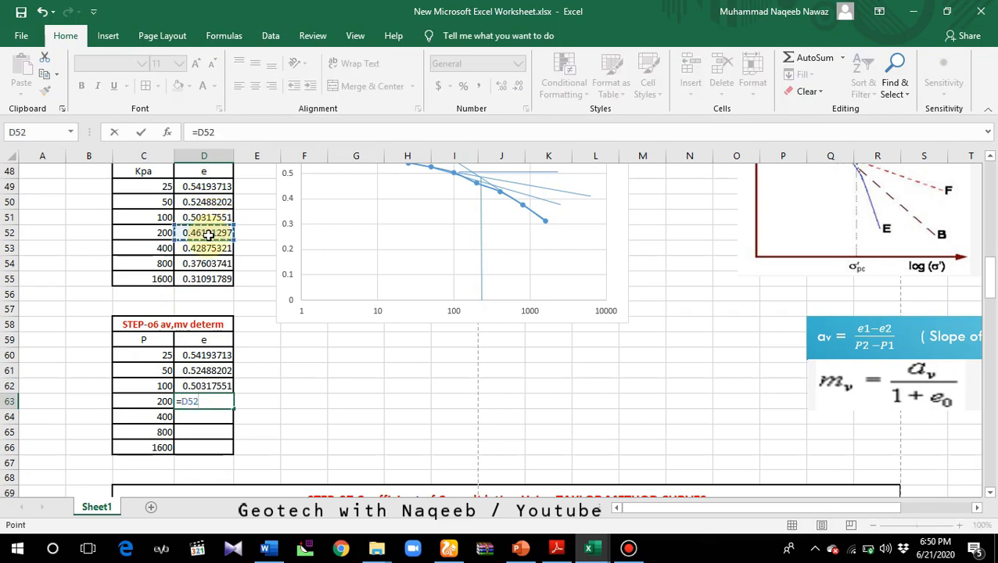
{"action": "key", "text": "Return"}
{"action": "type", "text": "="}
{"action": "left_click", "coordinate": [207, 248]}
{"action": "key", "text": "Return"}
{"action": "left_click", "coordinate": [207, 264]}
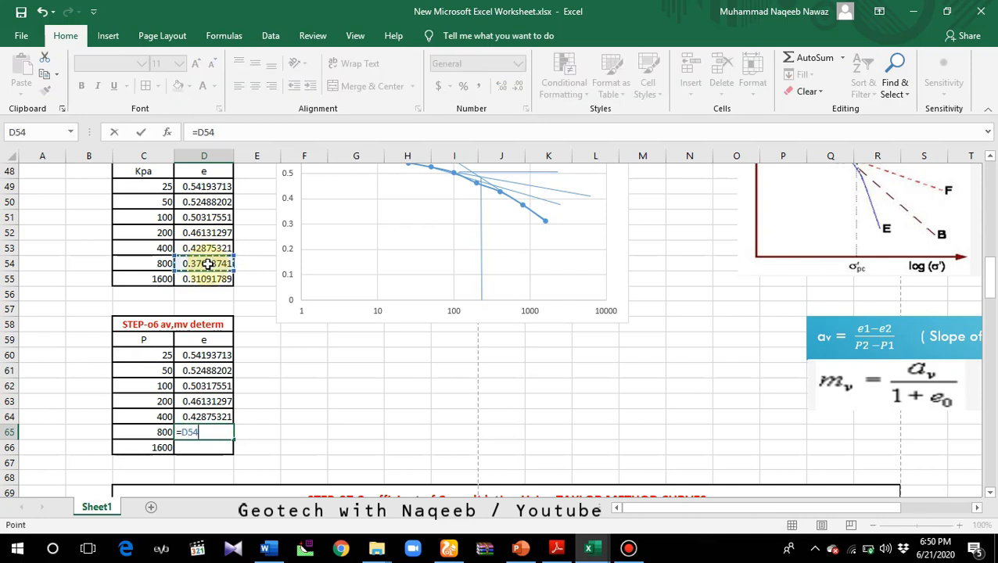
{"action": "key", "text": "Return"}
{"action": "type", "text": "="}
{"action": "left_click", "coordinate": [210, 278]}
{"action": "key", "text": "Return"}
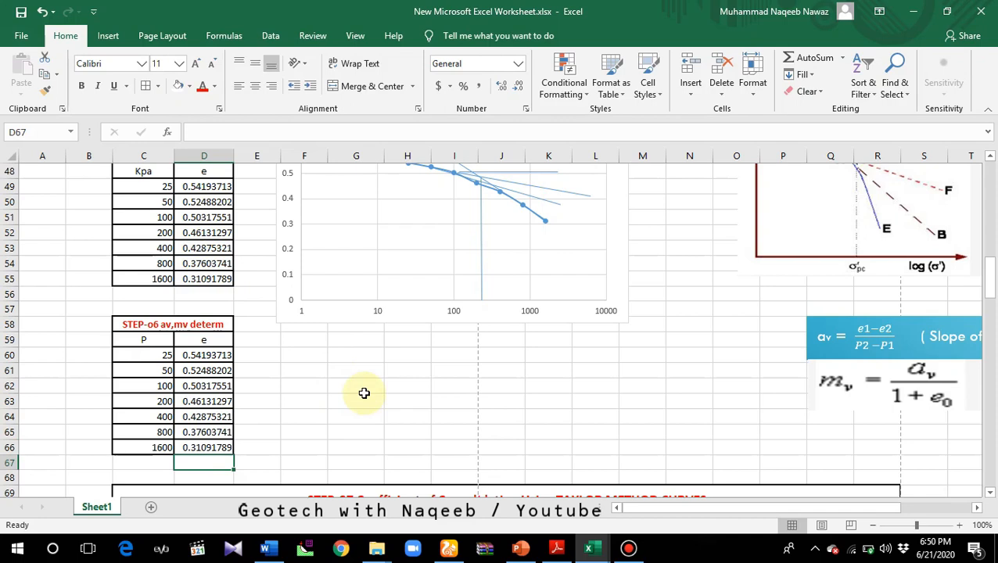
- Insert a scatter chart with lines and markers from the av, mv table and place it beside the table, below the preconsolidation curves
{"action": "left_click", "coordinate": [111, 36]}
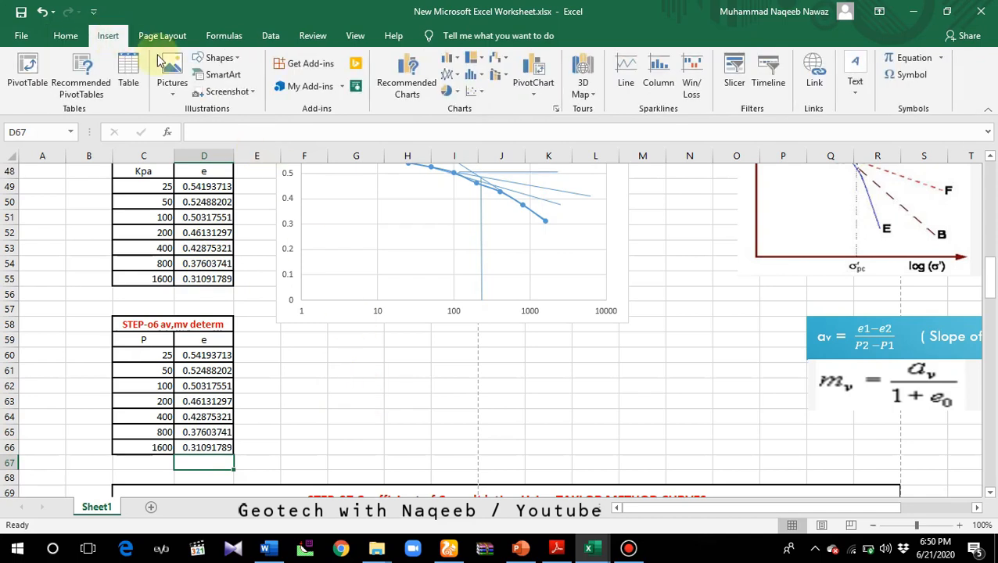
{"action": "left_click", "coordinate": [479, 96]}
{"action": "left_click", "coordinate": [522, 134]}
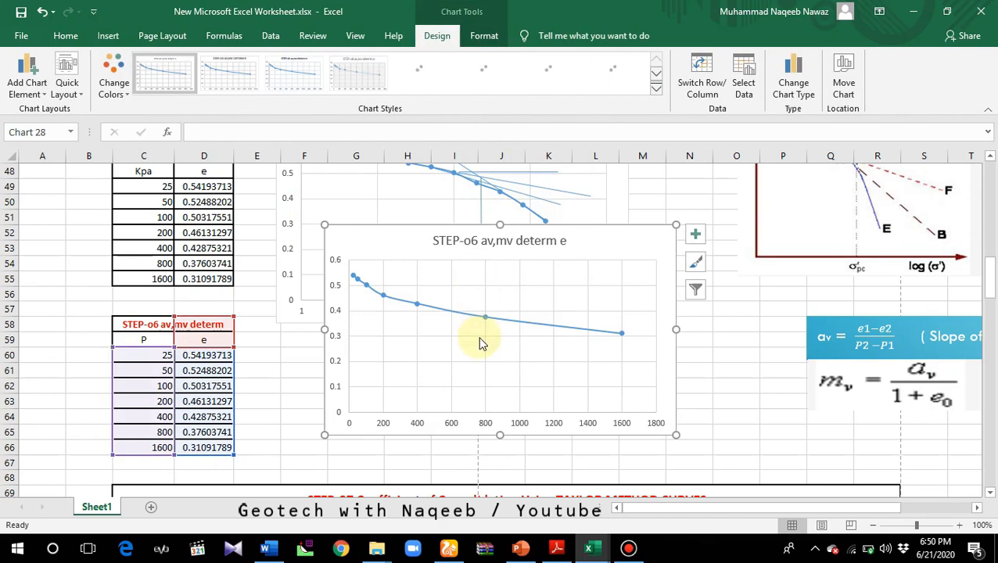
{"action": "left_click_drag", "start_coordinate": [482, 226], "coordinate": [459, 265]}
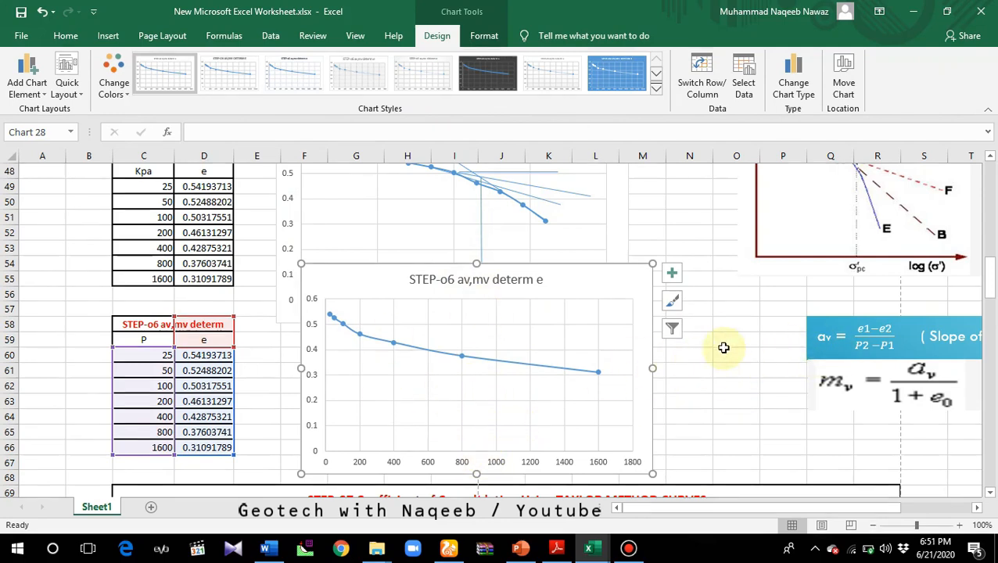
- Enter the label e1 in N60 and e2 in N61, beside the new void ratio–pressure chart
{"action": "scroll", "coordinate": [731, 335], "scroll_direction": "up", "scroll_amount": 2}
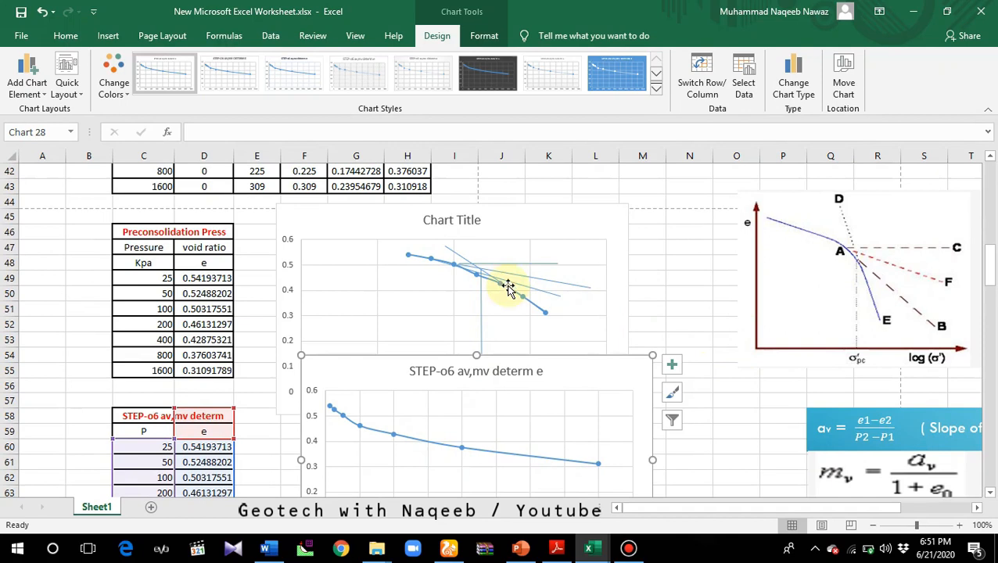
{"action": "scroll", "coordinate": [521, 318], "scroll_direction": "down", "scroll_amount": 3}
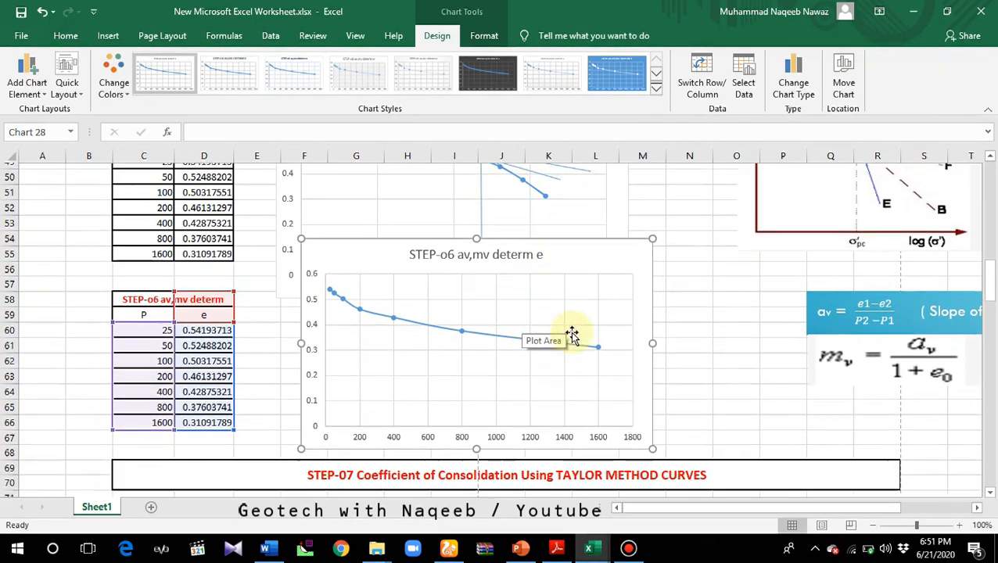
{"action": "scroll", "coordinate": [572, 334], "scroll_direction": "down", "scroll_amount": 1}
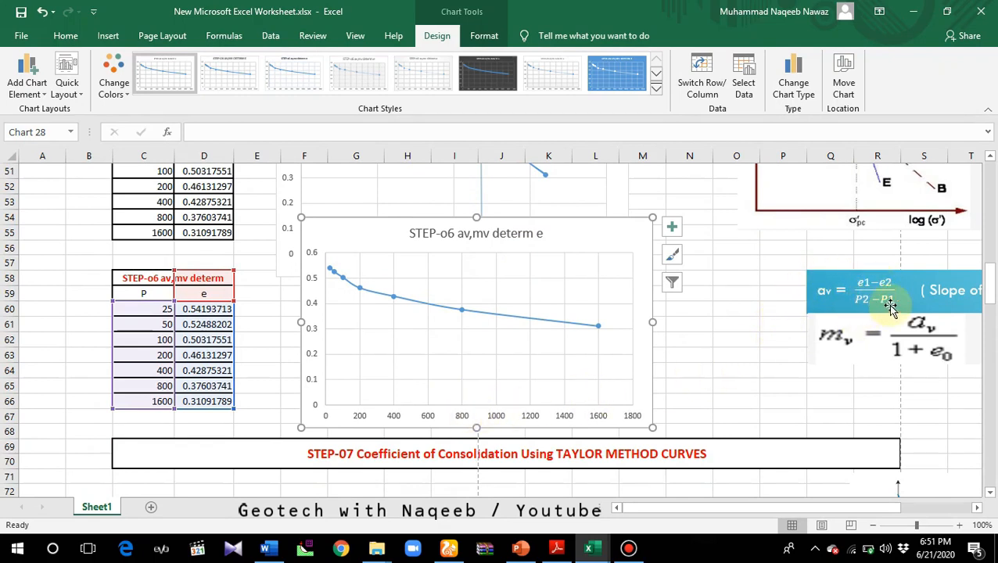
{"action": "scroll", "coordinate": [739, 333], "scroll_direction": "up", "scroll_amount": 4}
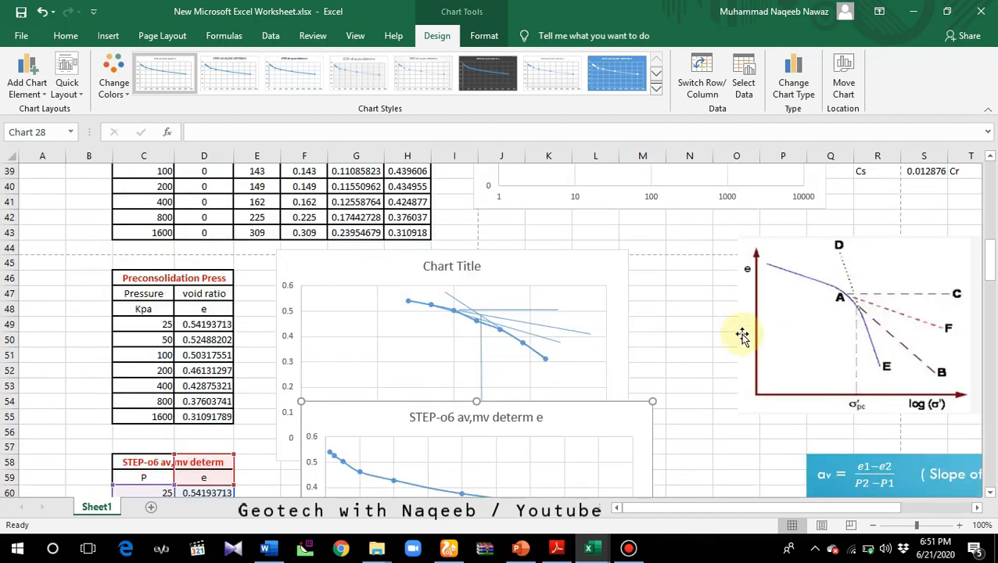
{"action": "scroll", "coordinate": [742, 336], "scroll_direction": "up", "scroll_amount": 5}
{"action": "scroll", "coordinate": [711, 340], "scroll_direction": "down", "scroll_amount": 8}
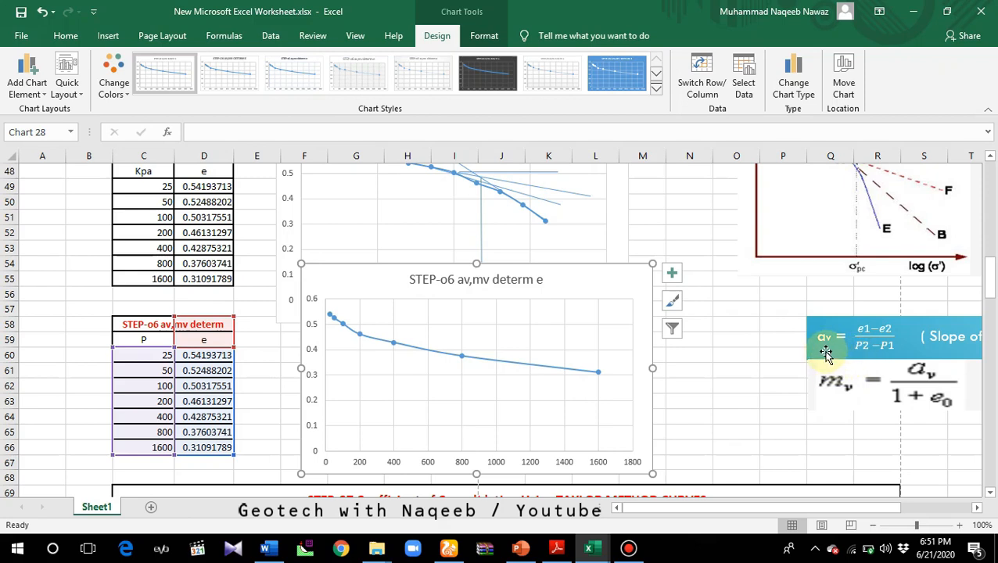
{"action": "left_click", "coordinate": [677, 356]}
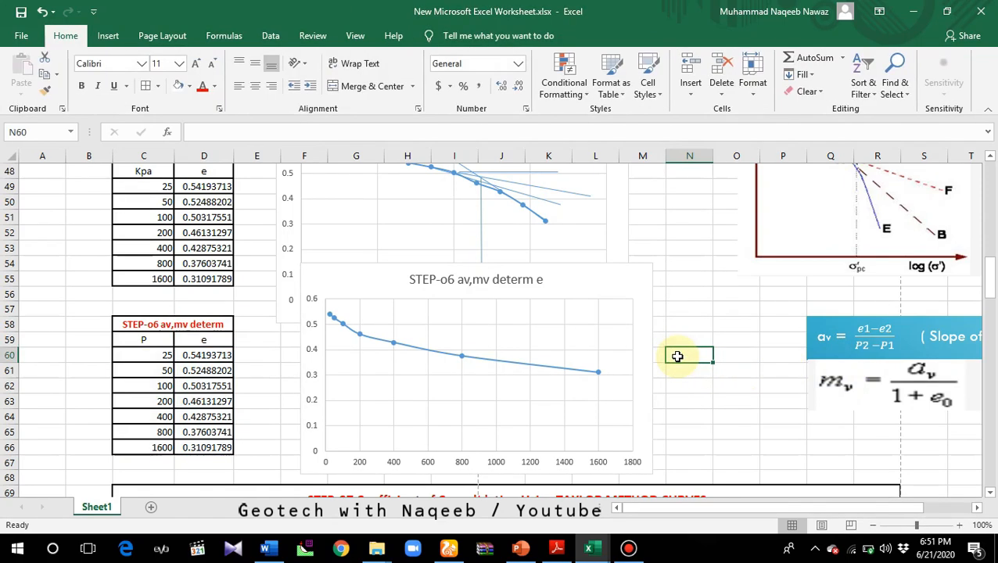
{"action": "type", "text": "e1"}
{"action": "key", "text": "Return"}
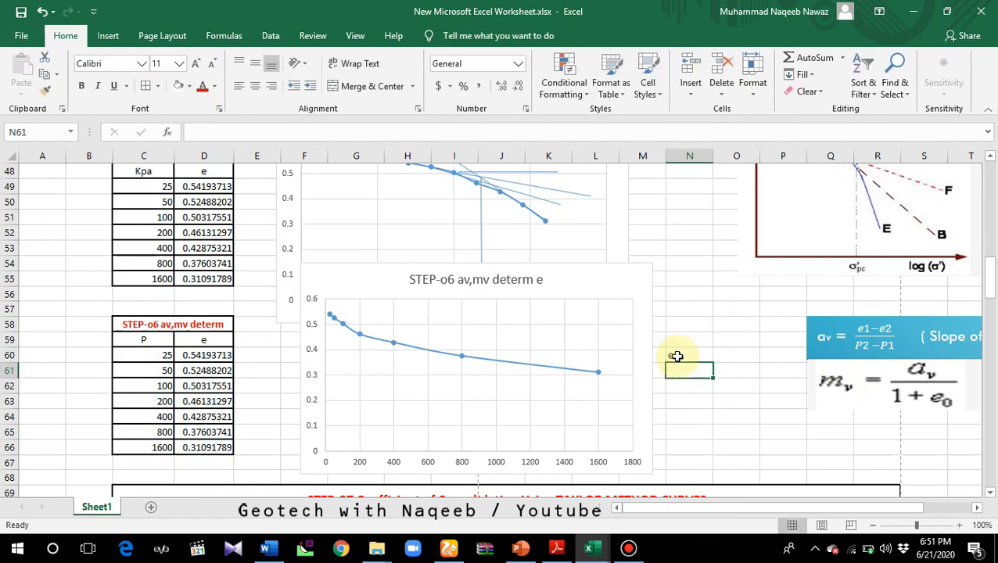
{"action": "type", "text": "e2"}
{"action": "key", "text": "Tab"}
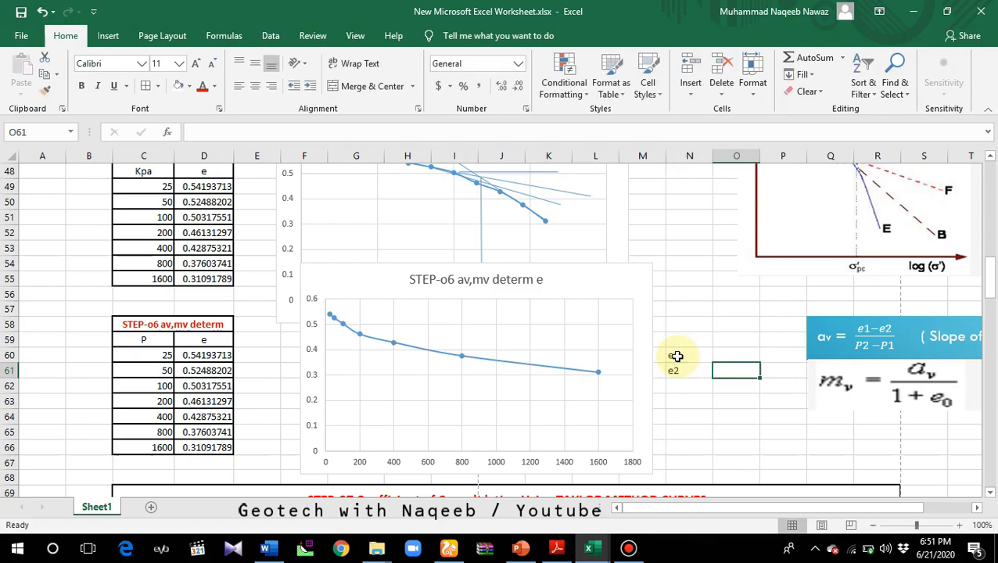
- Move the av and mv formula pictures clear of column P, and enter the labels P1 in P60 and P2 in P61
{"action": "key", "text": "Tab"}
{"action": "key", "text": "Up"}
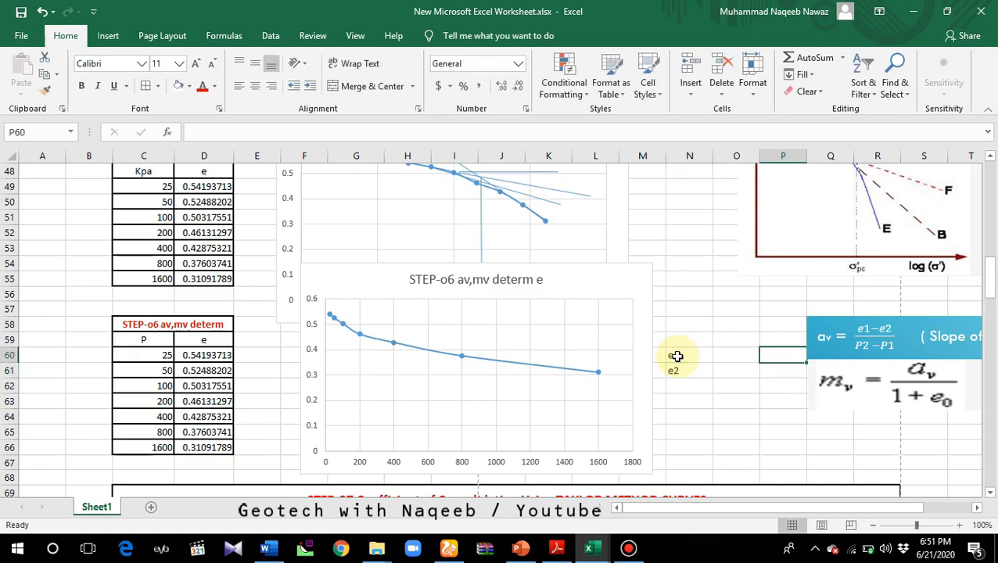
{"action": "left_click_drag", "start_coordinate": [897, 340], "coordinate": [962, 332]}
{"action": "left_click_drag", "start_coordinate": [862, 391], "coordinate": [813, 380]}
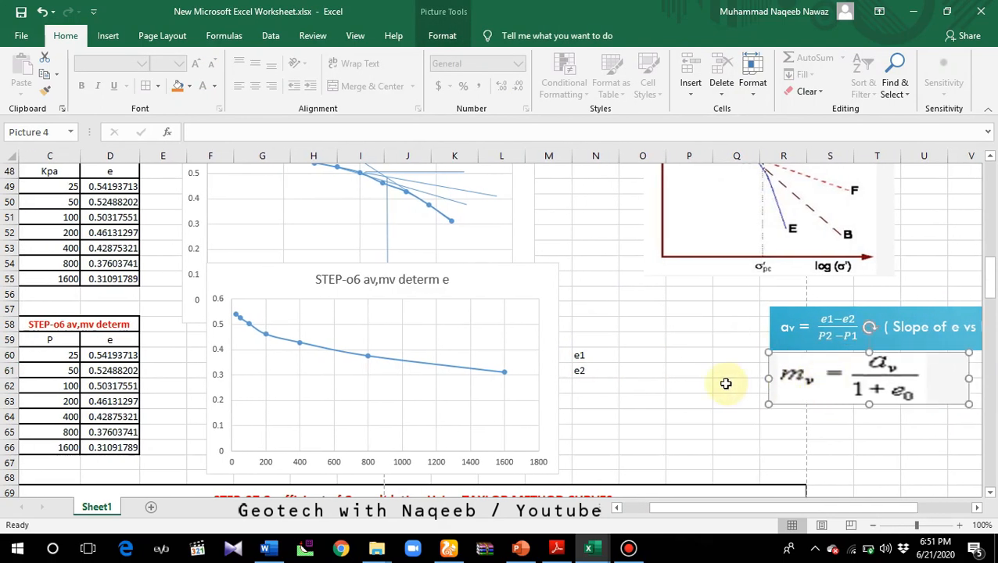
{"action": "left_click", "coordinate": [692, 353]}
{"action": "type", "text": "P1"}
{"action": "key", "text": "Return"}
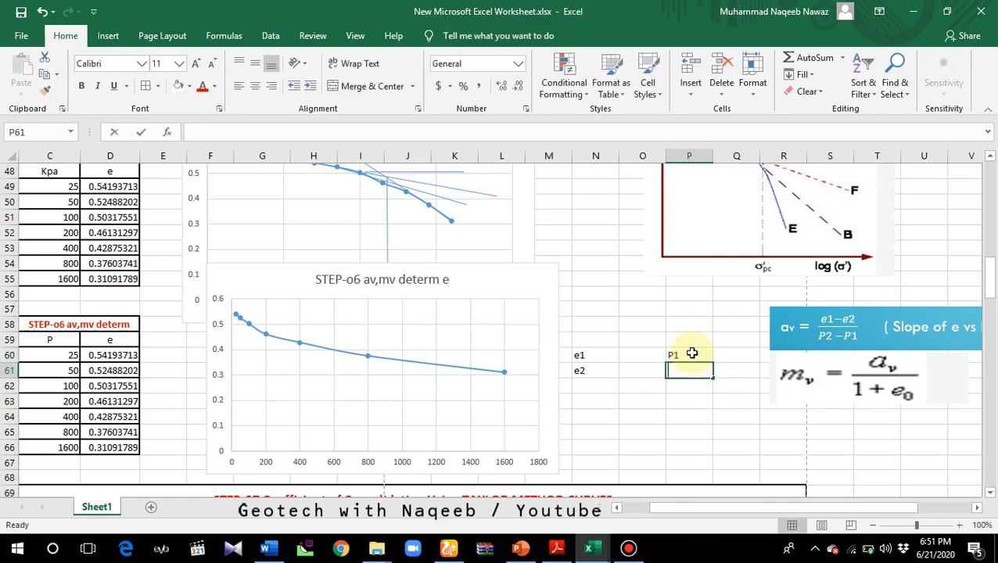
{"action": "type", "text": "P2"}
{"action": "key", "text": "Return"}
- Fill the e1 value in O60 with a reference to D62 and the e2 value in O61 with a reference to D63
{"action": "key", "text": "Left"}
{"action": "key", "text": "Up"}
{"action": "key", "text": "Up"}
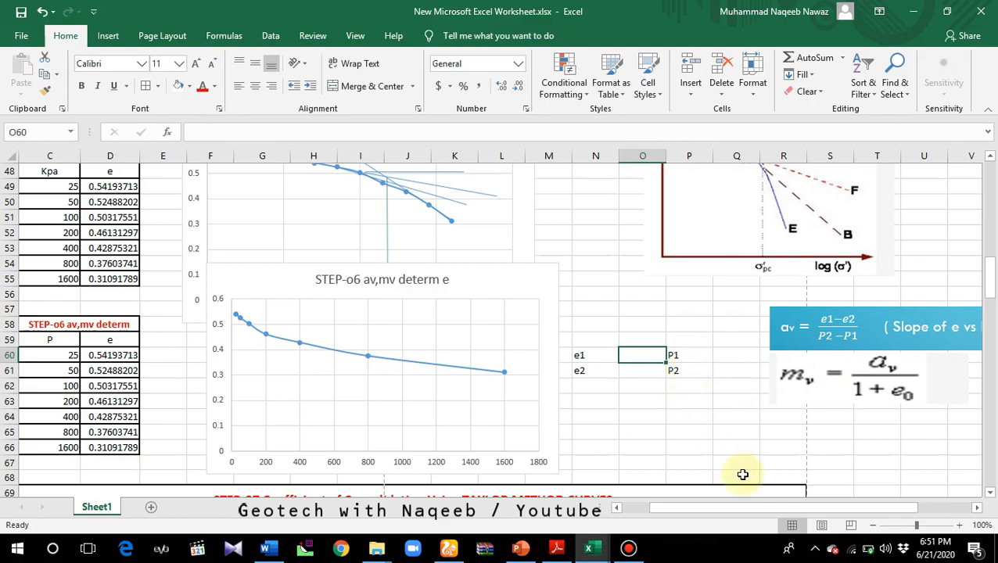
{"action": "left_click_drag", "start_coordinate": [754, 510], "coordinate": [696, 512]}
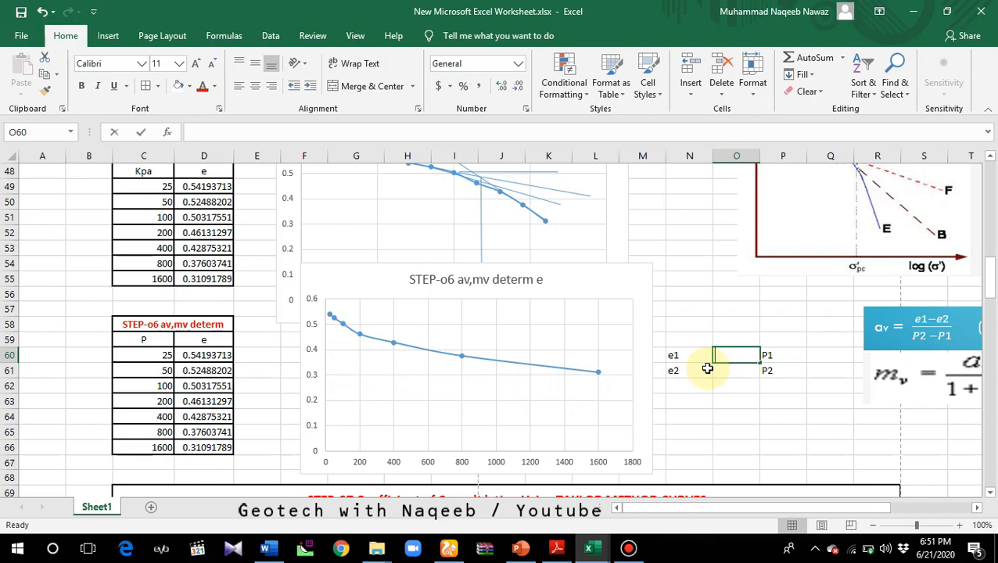
{"action": "type", "text": "="}
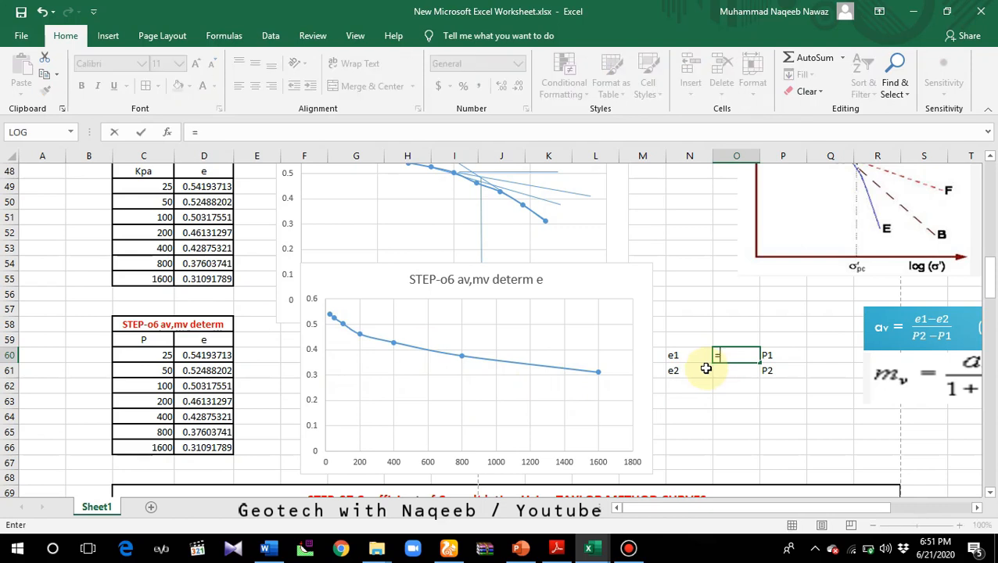
{"action": "left_click", "coordinate": [202, 384]}
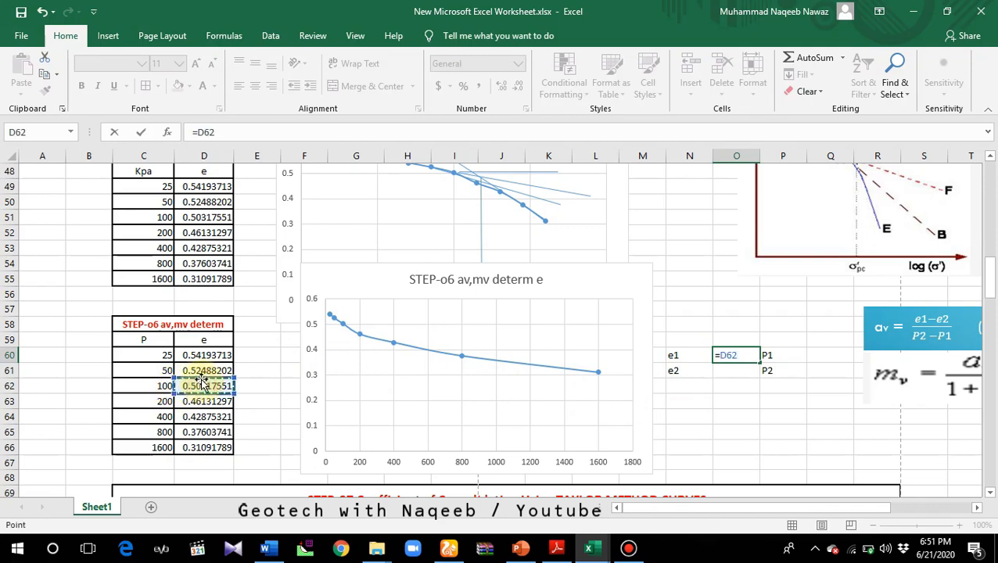
{"action": "key", "text": "Return"}
{"action": "type", "text": "="}
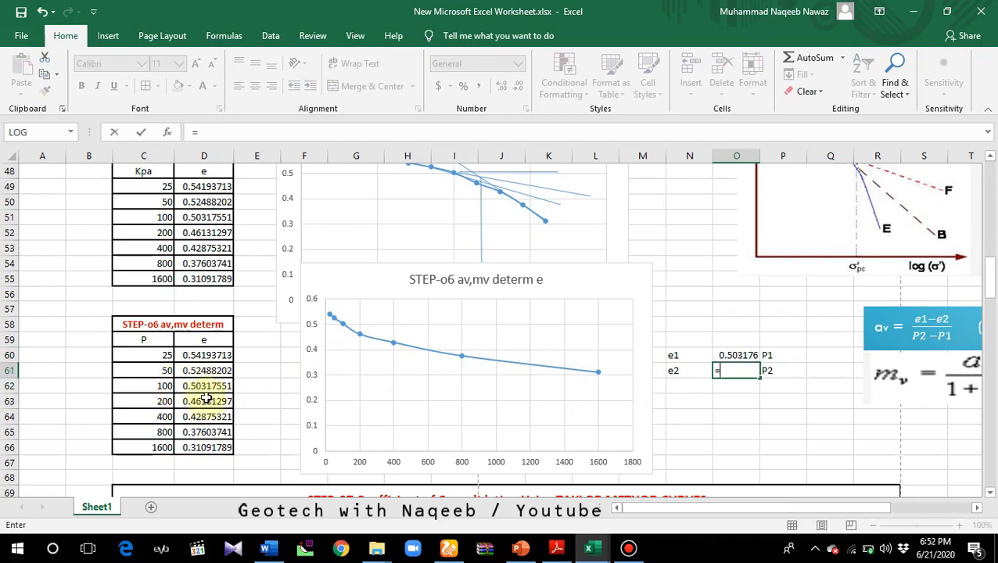
{"action": "left_click", "coordinate": [206, 401]}
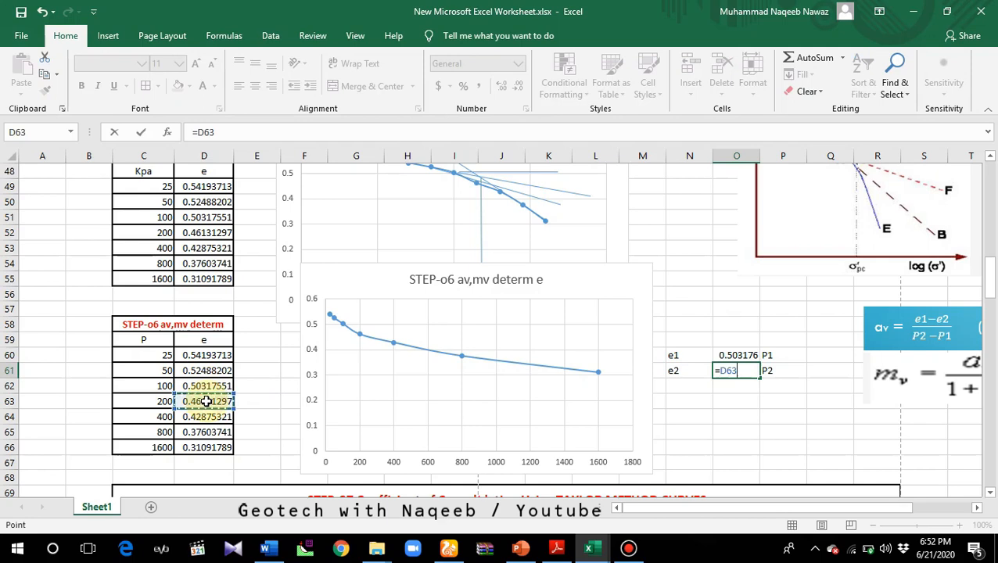
{"action": "key", "text": "Return"}
- Fill the P1 value in Q60 with a reference to C62 and the P2 value in Q61 with a reference to C63
{"action": "left_click", "coordinate": [816, 358]}
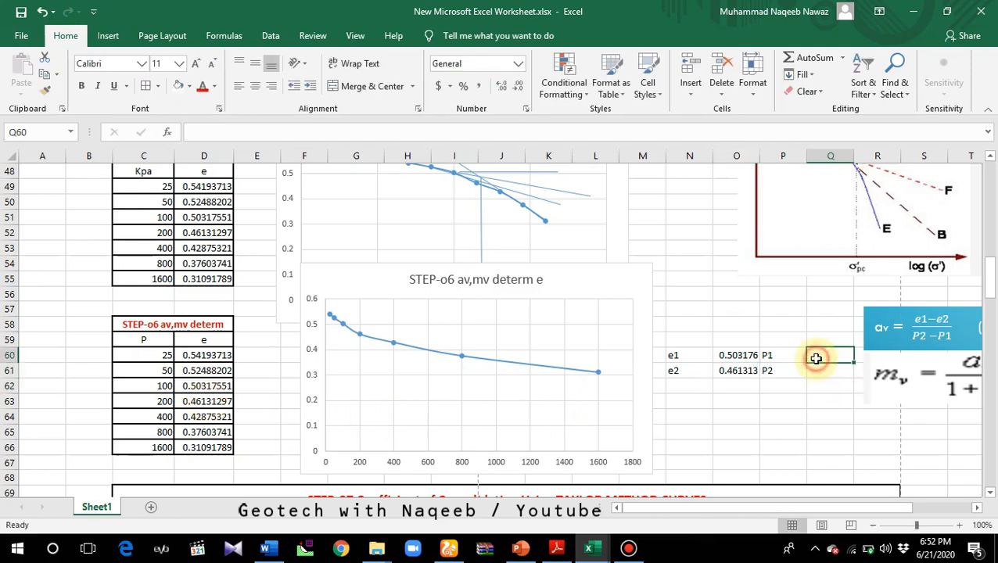
{"action": "type", "text": "="}
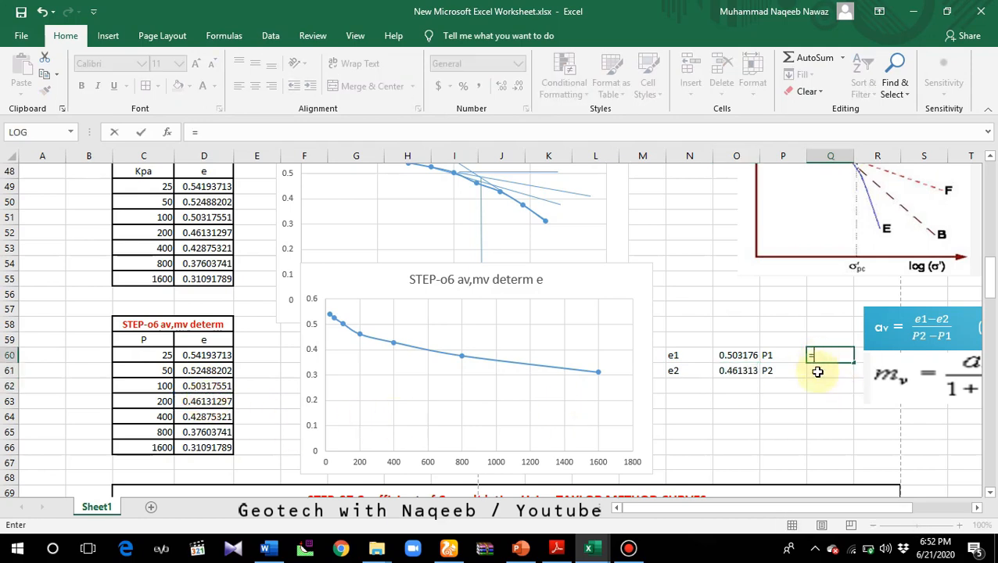
{"action": "left_click", "coordinate": [159, 387]}
{"action": "key", "text": "Return"}
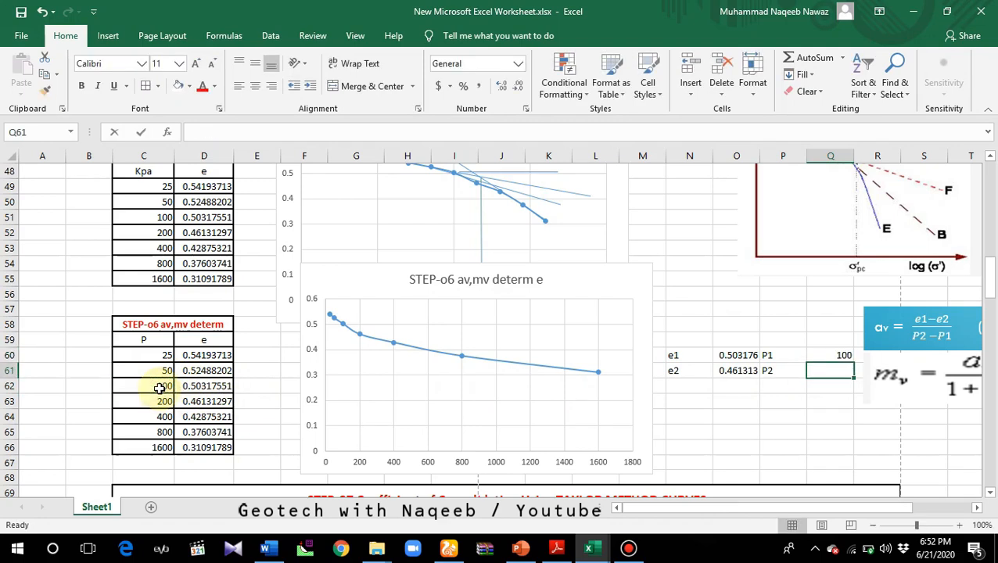
{"action": "type", "text": "="}
{"action": "left_click", "coordinate": [162, 402]}
{"action": "key", "text": "Return"}
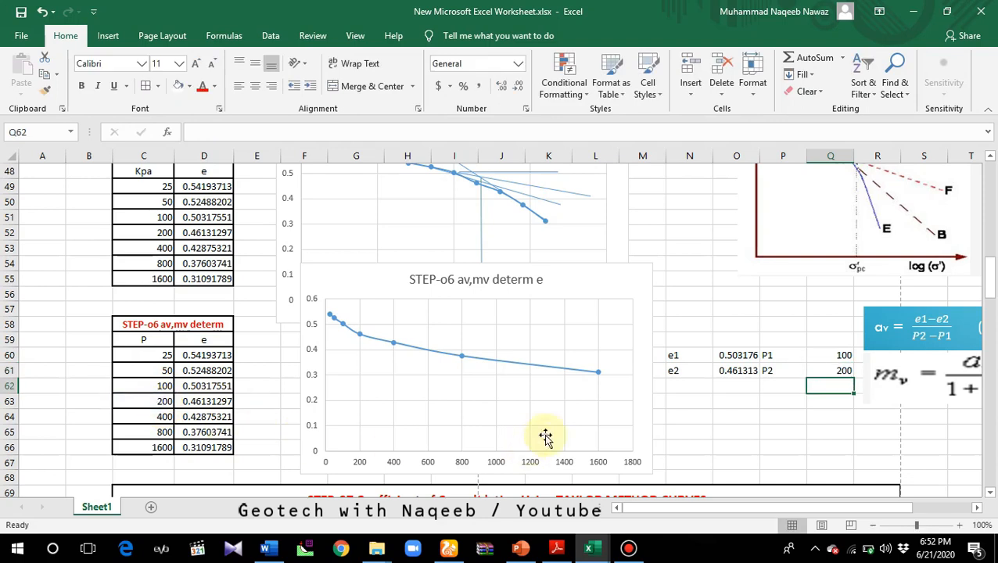
- Enter the label av in N62 and calculate it in O62 with the formula =(O60-O61)/(Q61-Q60)
{"action": "left_click", "coordinate": [686, 389]}
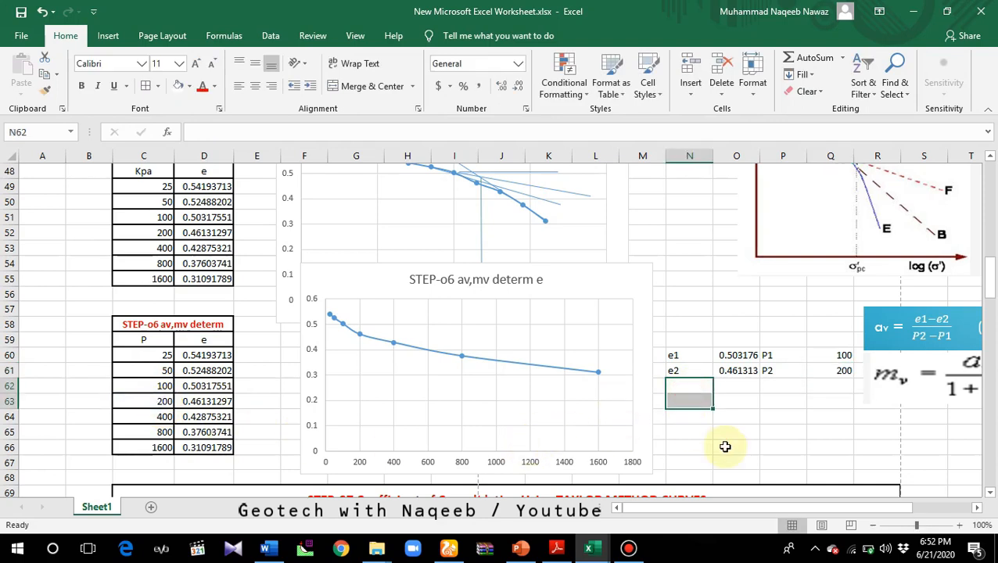
{"action": "left_click", "coordinate": [772, 434]}
{"action": "left_click", "coordinate": [684, 388]}
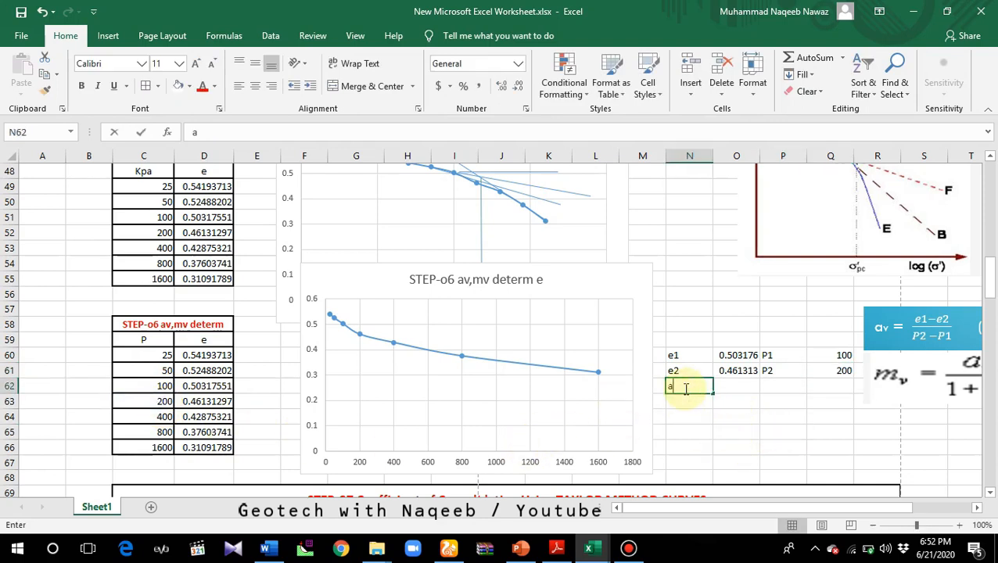
{"action": "type", "text": "a"}
{"action": "key", "text": "Tab"}
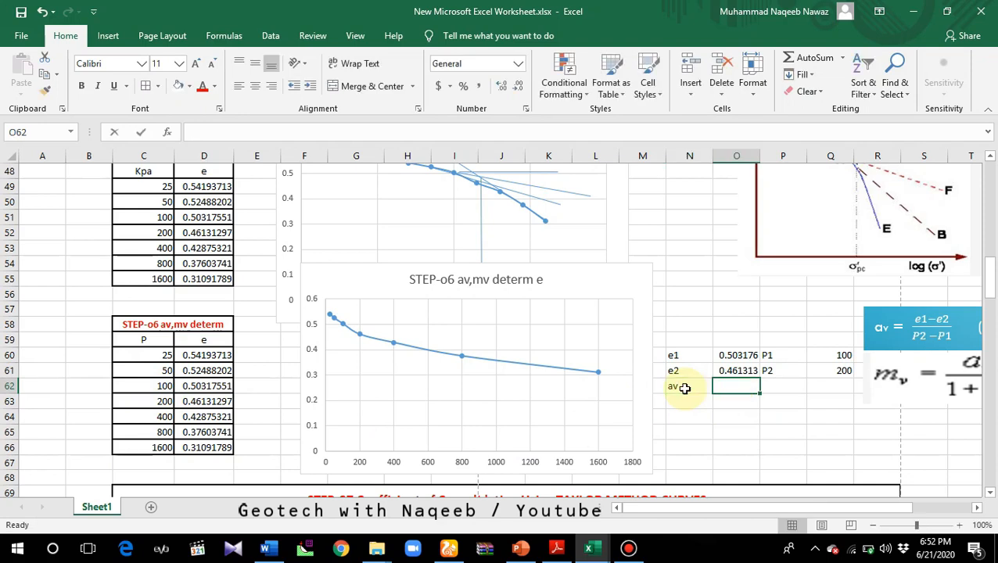
{"action": "type", "text": "=("}
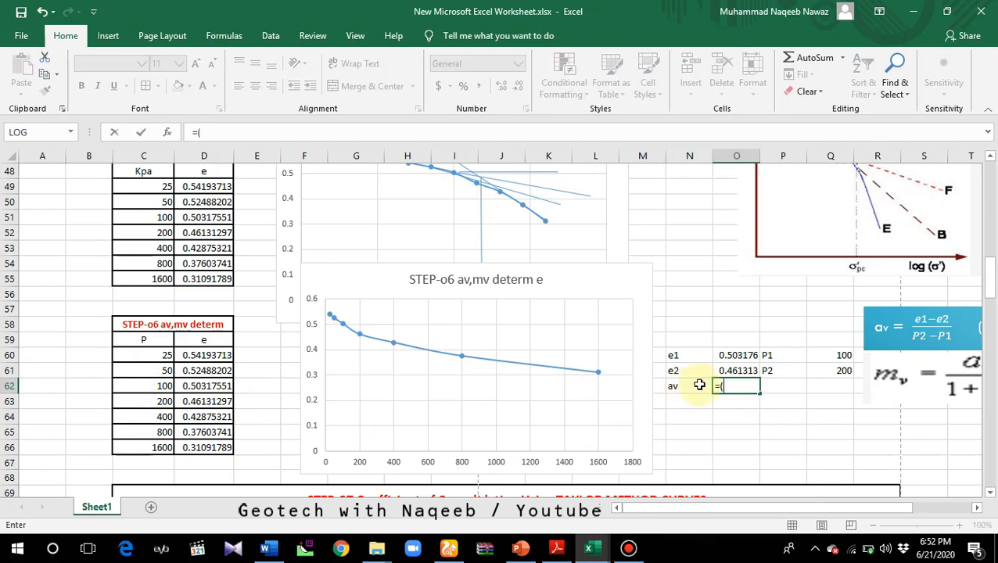
{"action": "left_click", "coordinate": [736, 355]}
{"action": "type", "text": "-"}
{"action": "left_click", "coordinate": [736, 369]}
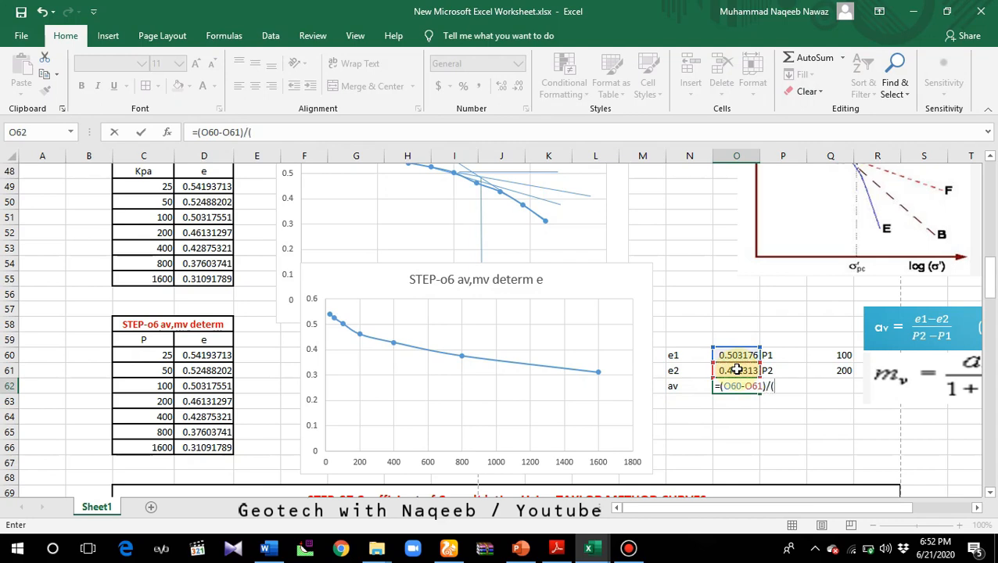
{"action": "left_click", "coordinate": [831, 371]}
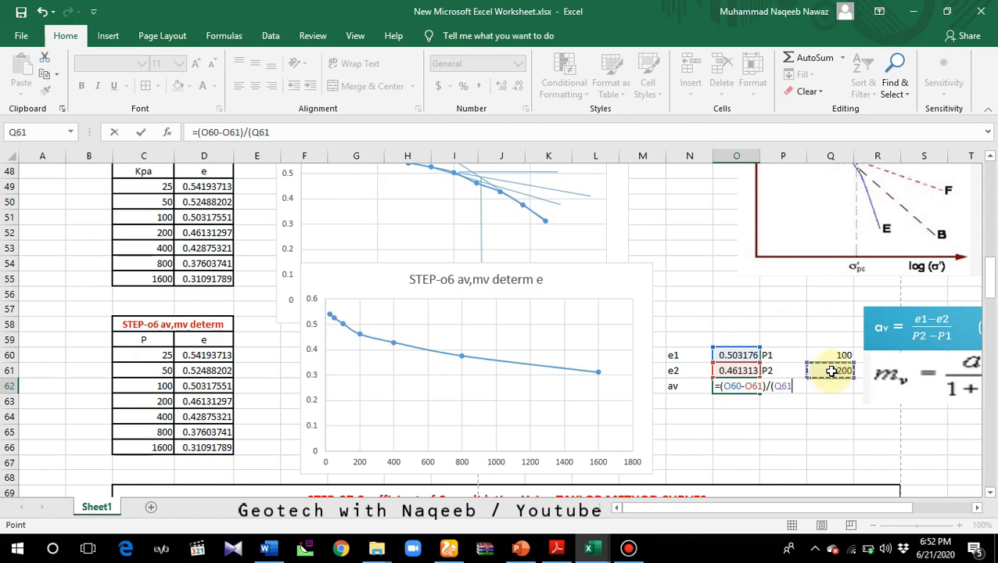
{"action": "type", "text": "-"}
{"action": "left_click", "coordinate": [838, 354]}
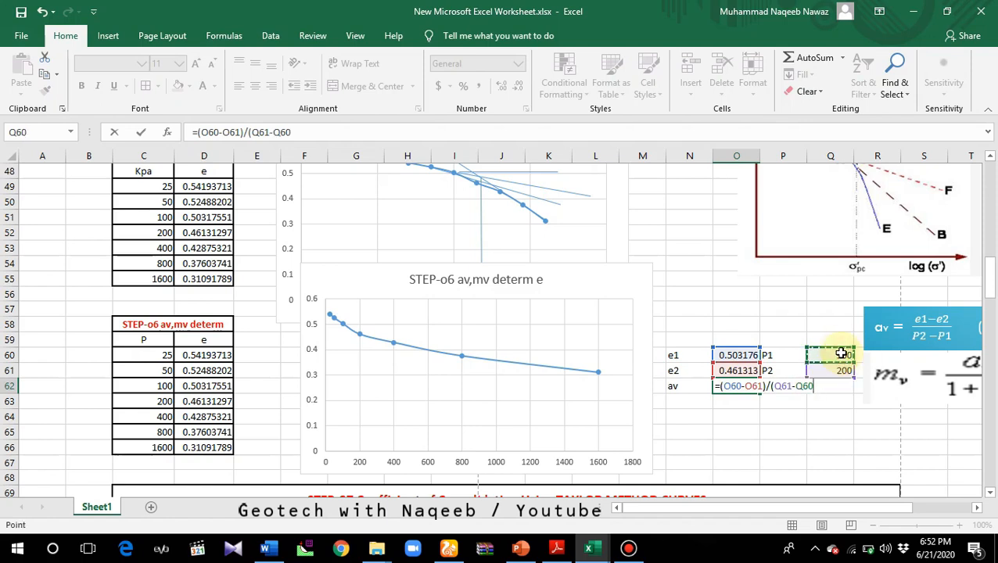
{"action": "type", "text": ")"}
{"action": "key", "text": "Return"}
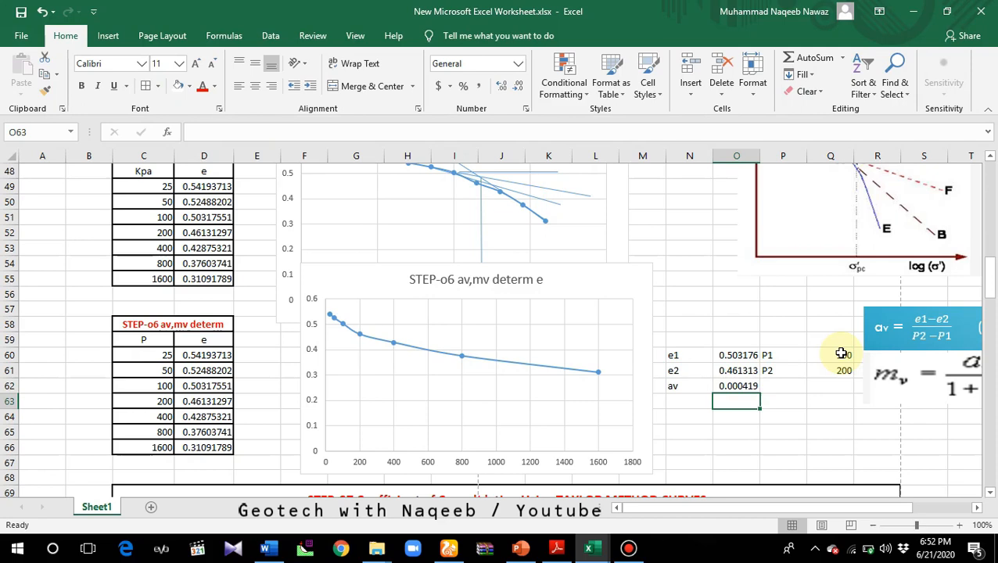
- Enter the label mv in N64 and calculate it in O64 as =O62/(1+U23), using the initial void ratio eo from STEP-03
{"action": "left_click", "coordinate": [689, 416]}
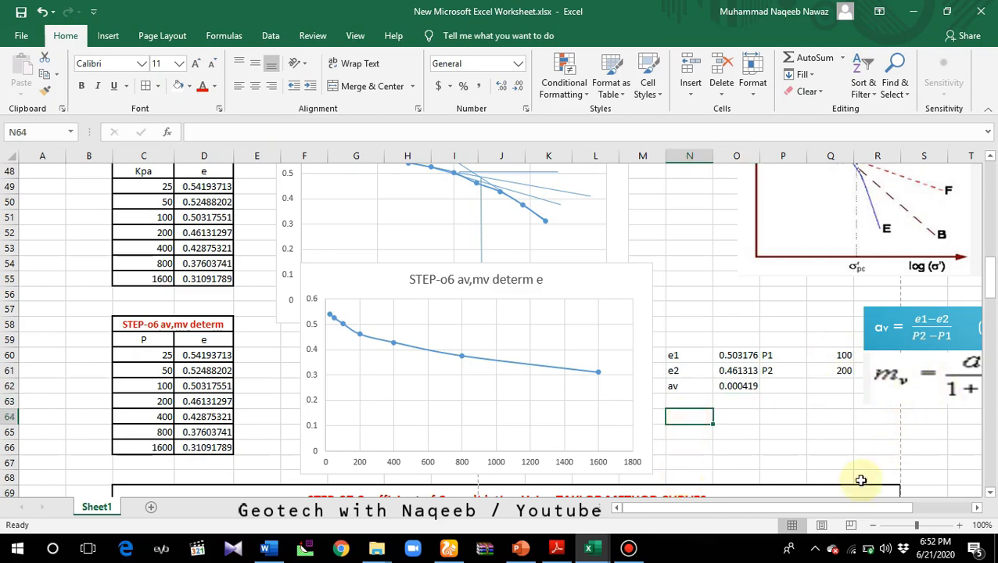
{"action": "left_click_drag", "start_coordinate": [864, 509], "coordinate": [884, 507]}
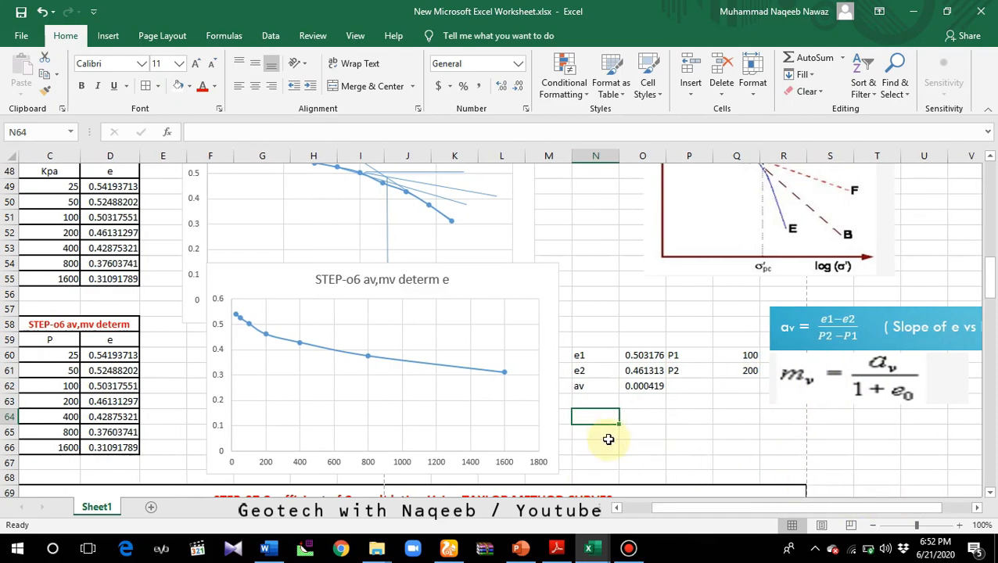
{"action": "type", "text": "mv"}
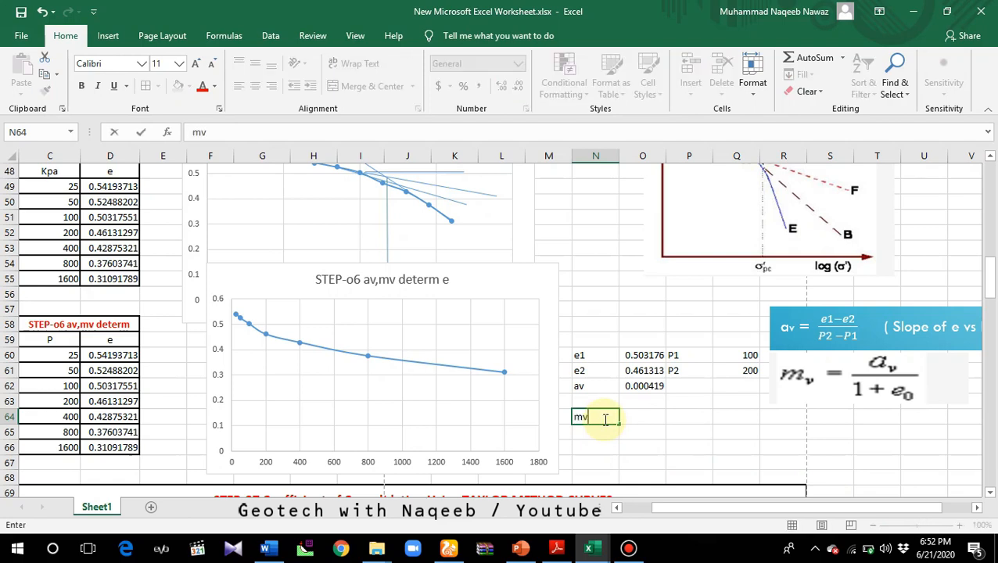
{"action": "key", "text": "Tab"}
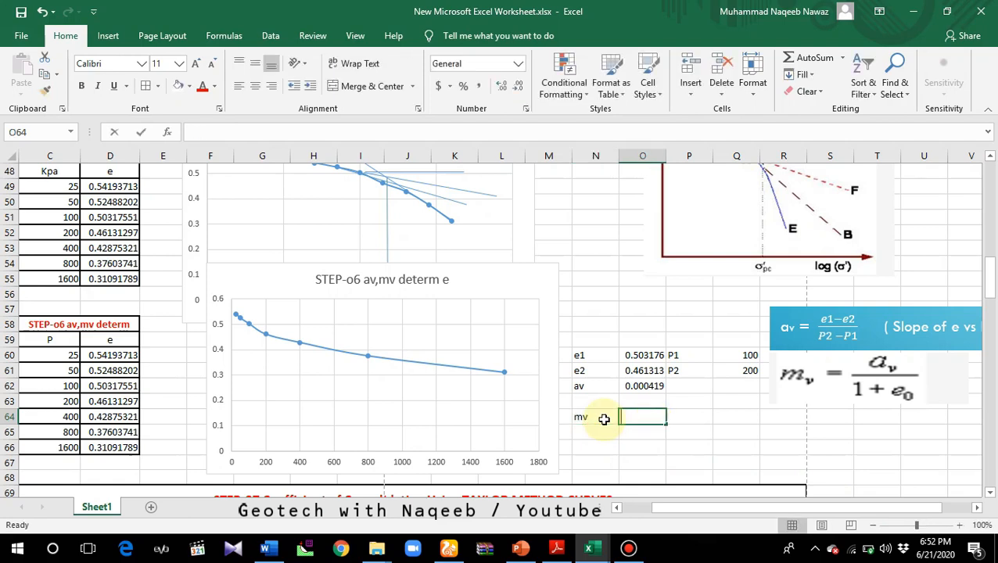
{"action": "type", "text": "="}
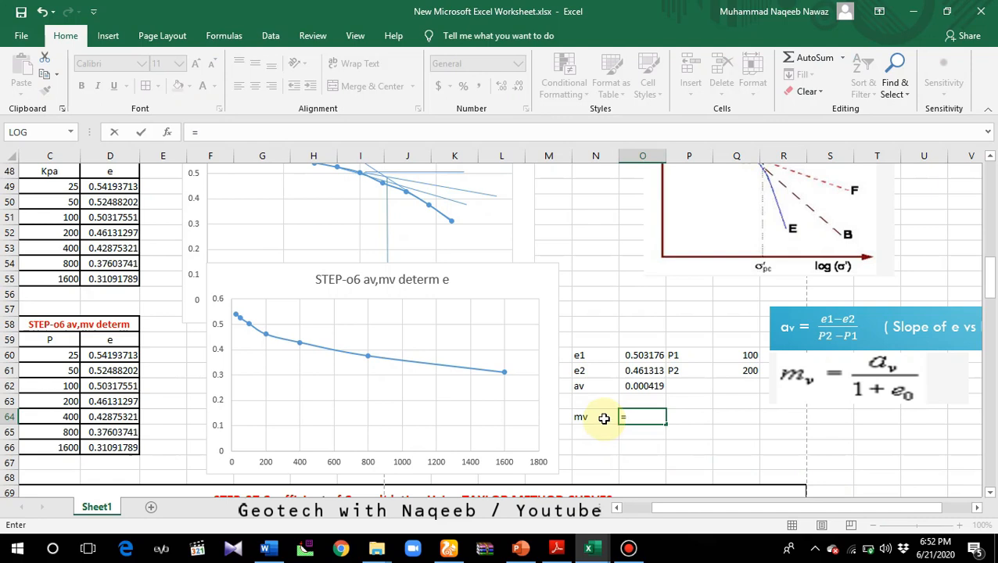
{"action": "left_click", "coordinate": [644, 388]}
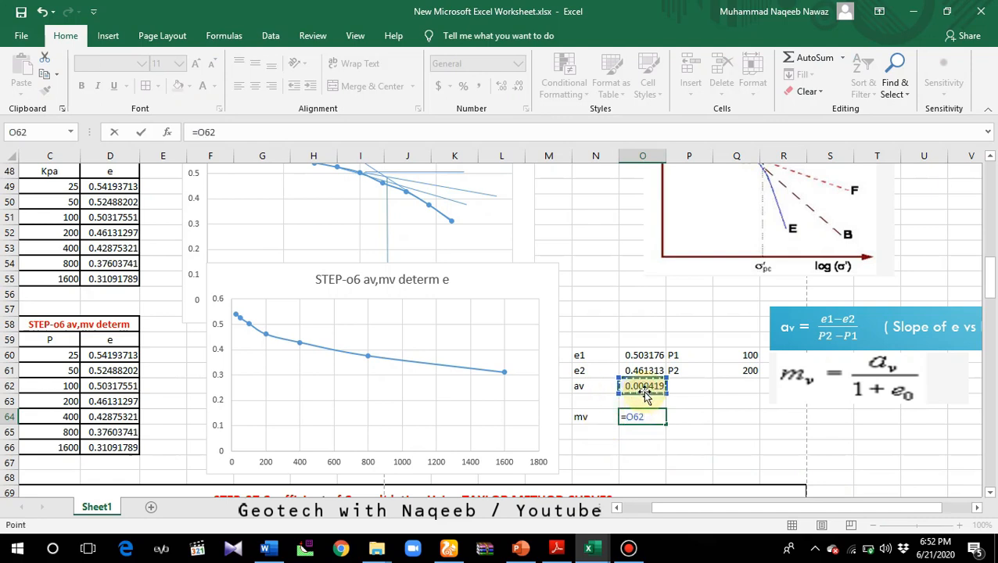
{"action": "type", "text": "/(1+"}
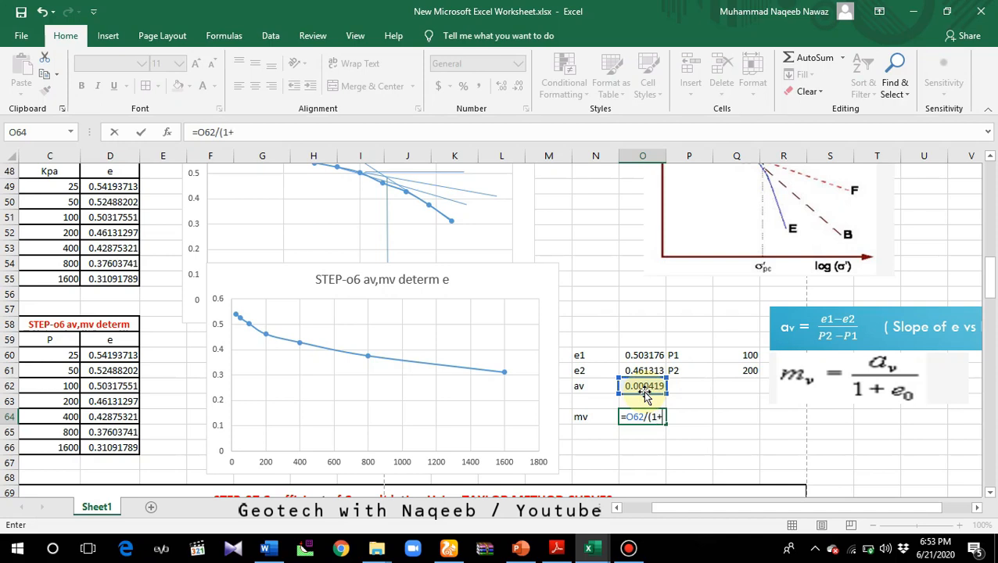
{"action": "scroll", "coordinate": [514, 349], "scroll_direction": "up", "scroll_amount": 6}
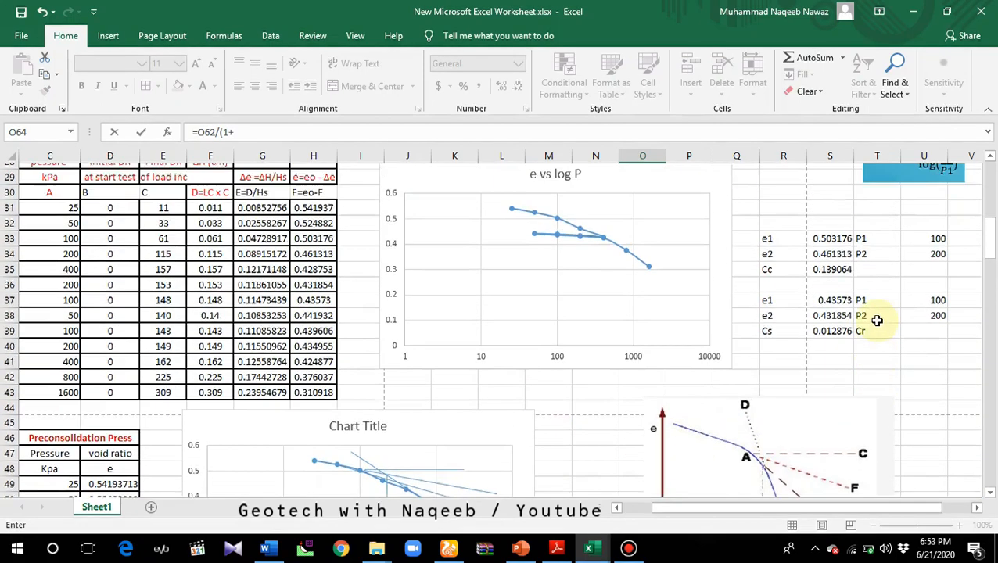
{"action": "scroll", "coordinate": [877, 319], "scroll_direction": "up", "scroll_amount": 5}
{"action": "left_click", "coordinate": [915, 295]}
{"action": "left_click", "coordinate": [268, 129]}
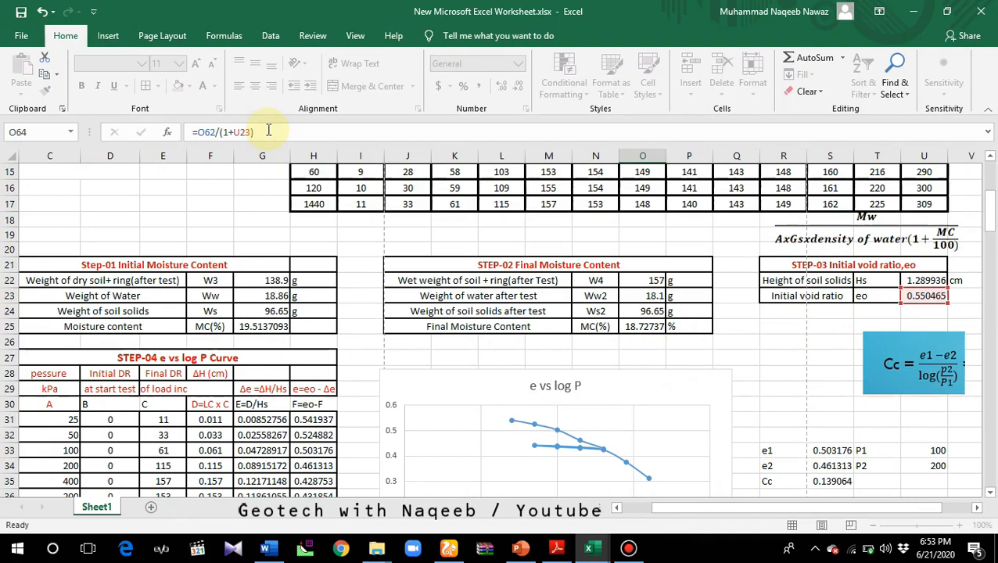
{"action": "key", "text": "Return"}
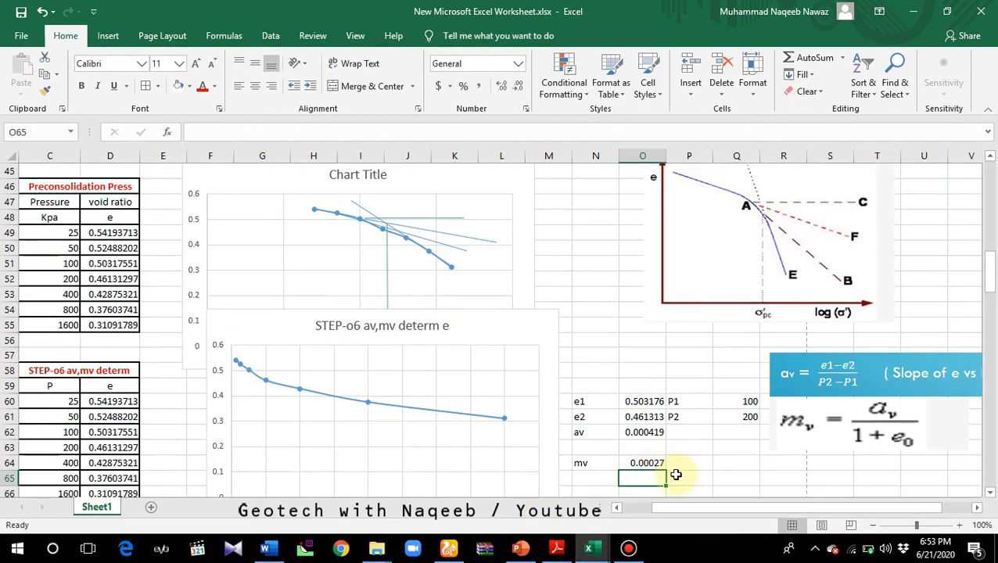
- Fill the first Time(min) cell B75 of the Cv for 25 kPa table with a reference to H8 in the observations table
{"action": "scroll", "coordinate": [676, 474], "scroll_direction": "down", "scroll_amount": 4}
{"action": "left_click_drag", "start_coordinate": [740, 509], "coordinate": [688, 514]}
{"action": "scroll", "coordinate": [443, 433], "scroll_direction": "down", "scroll_amount": 2}
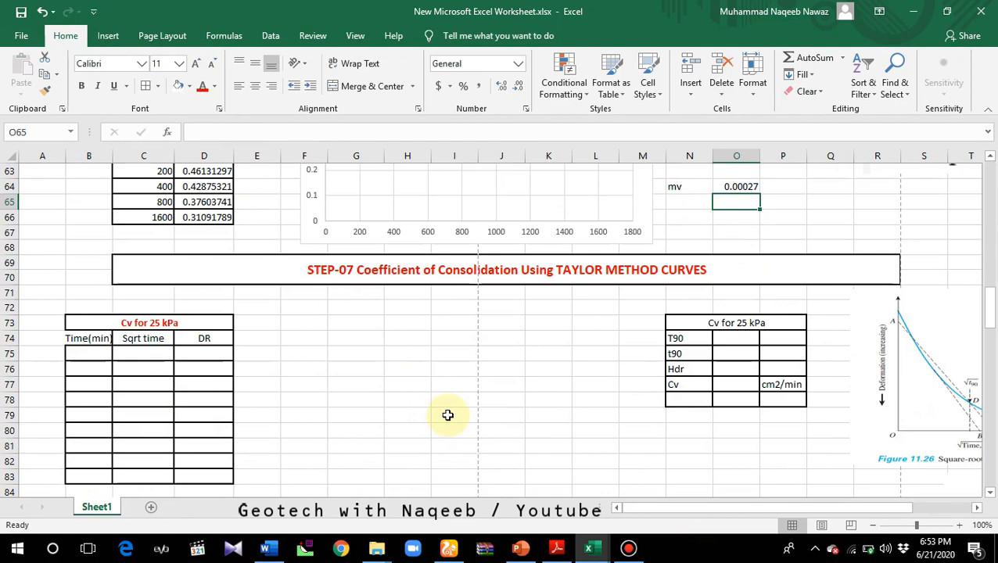
{"action": "scroll", "coordinate": [447, 416], "scroll_direction": "down", "scroll_amount": 1}
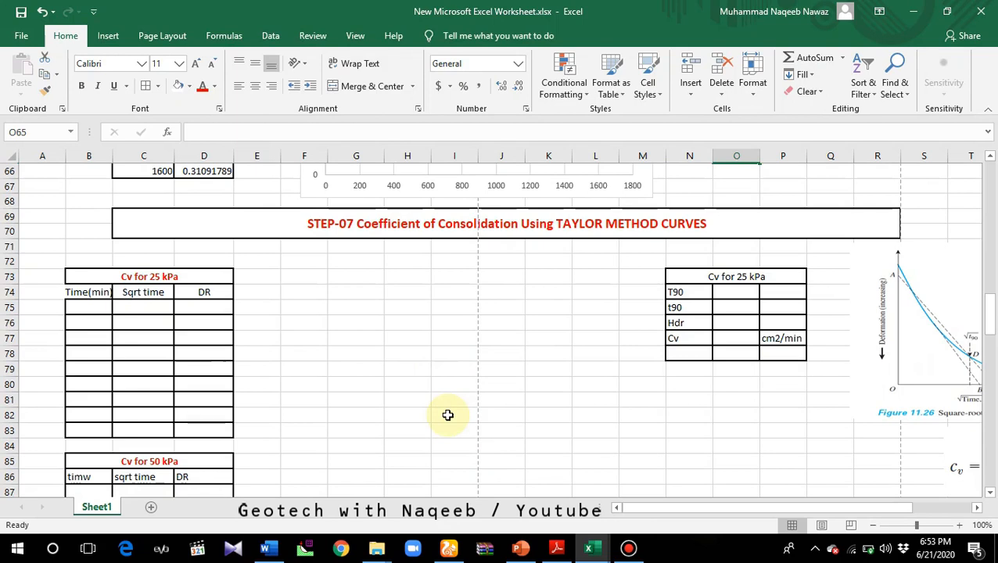
{"action": "left_click", "coordinate": [90, 308]}
{"action": "type", "text": "="}
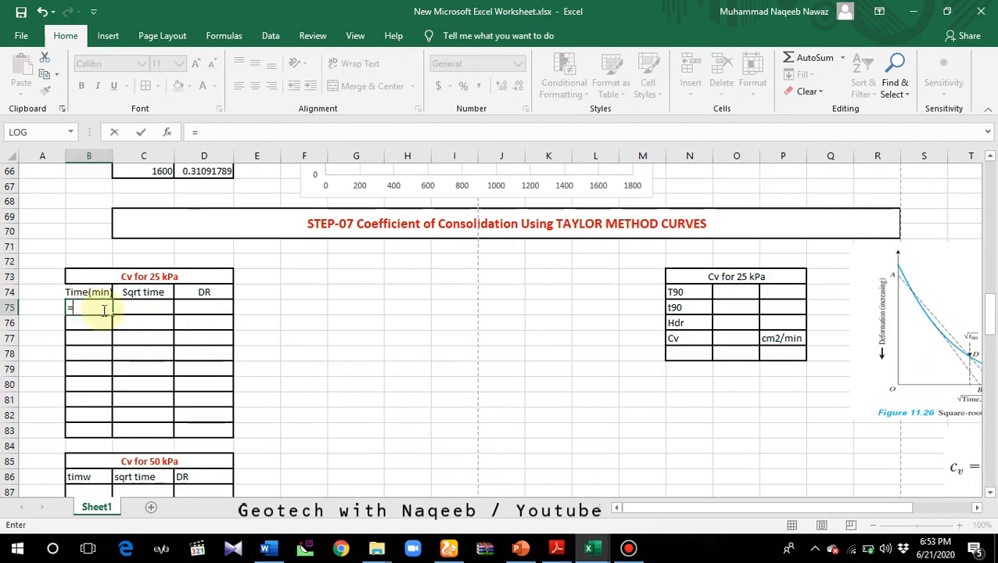
{"action": "scroll", "coordinate": [229, 323], "scroll_direction": "up", "scroll_amount": 11}
{"action": "scroll", "coordinate": [261, 331], "scroll_direction": "up", "scroll_amount": 5}
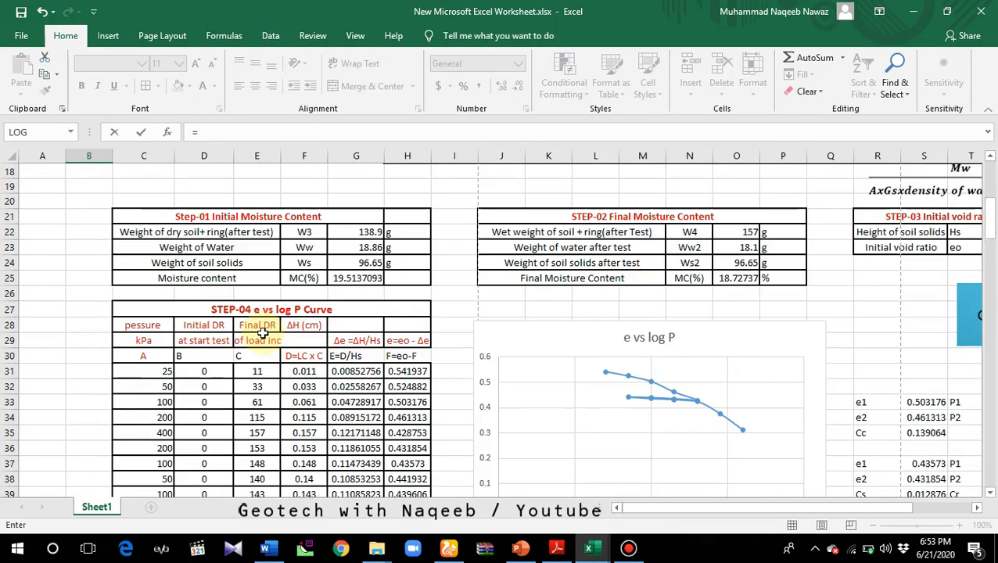
{"action": "scroll", "coordinate": [534, 300], "scroll_direction": "up", "scroll_amount": 4}
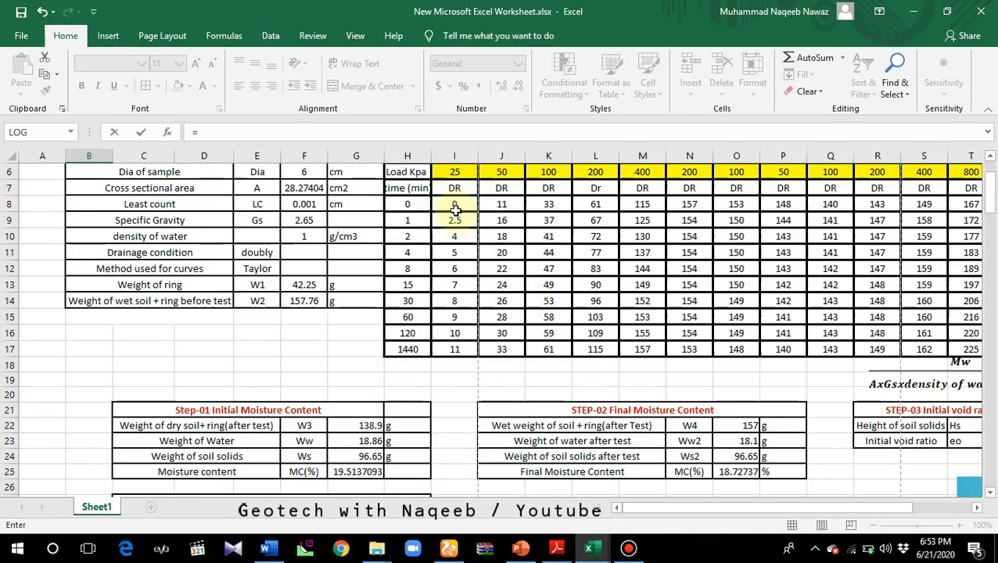
{"action": "left_click", "coordinate": [412, 205]}
{"action": "key", "text": "BackSpace"}
{"action": "key", "text": "BackSpace"}
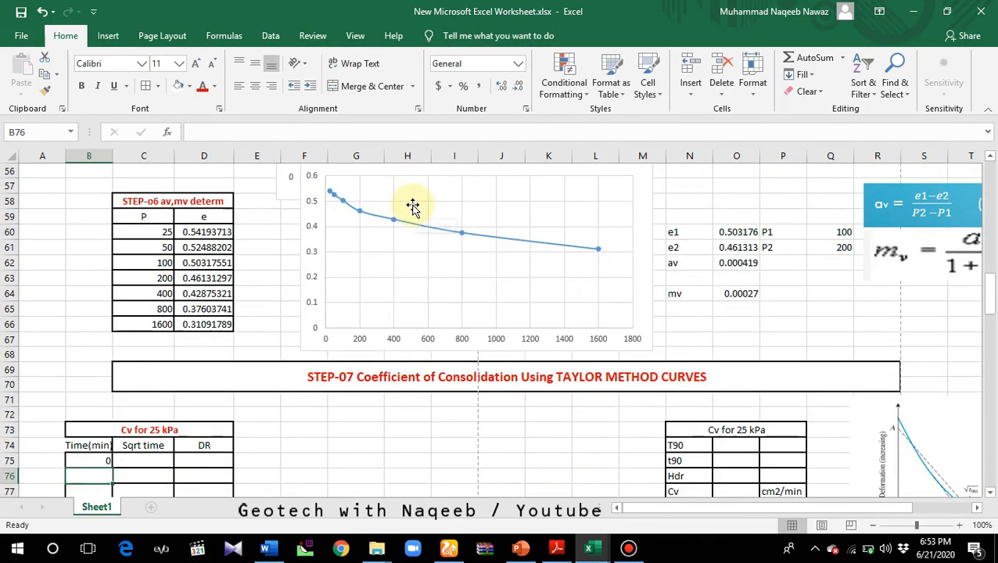
- Fill the time cell B76 with a reference to H9 and B77 with a reference to H10 of the observations table
{"action": "scroll", "coordinate": [438, 211], "scroll_direction": "up", "scroll_amount": 11}
{"action": "scroll", "coordinate": [462, 218], "scroll_direction": "up", "scroll_amount": 6}
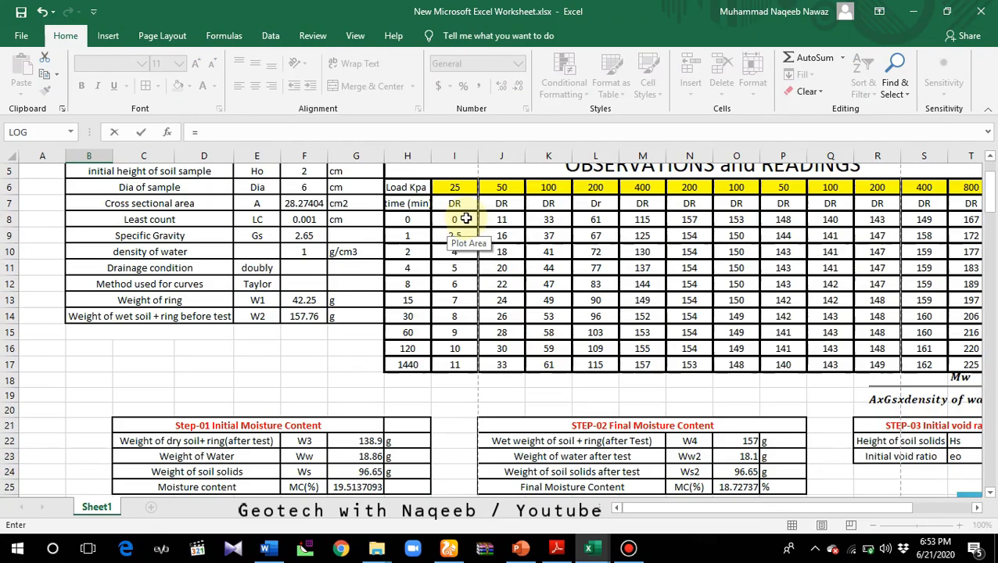
{"action": "scroll", "coordinate": [418, 237], "scroll_direction": "down", "scroll_amount": 17}
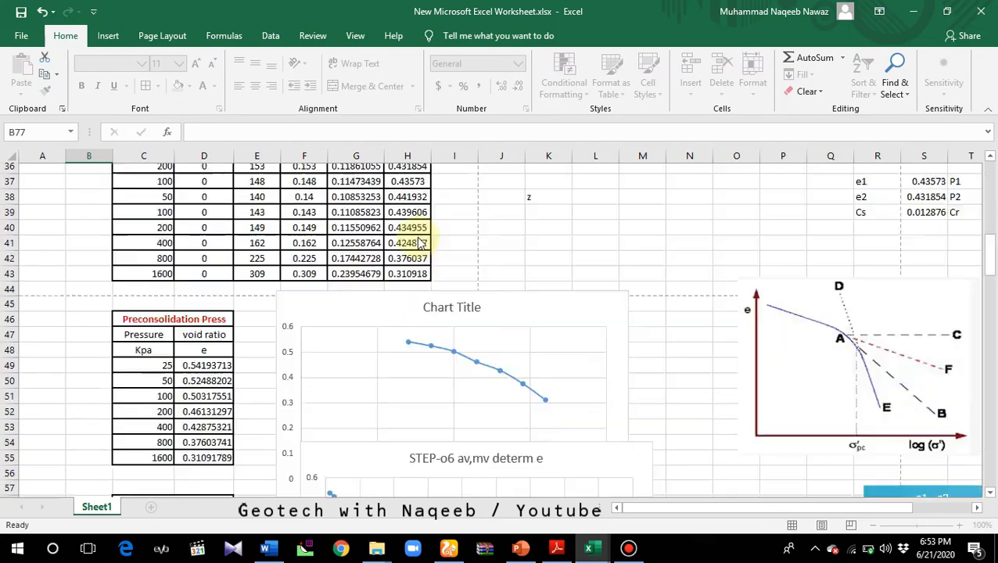
{"action": "scroll", "coordinate": [418, 237], "scroll_direction": "up", "scroll_amount": 18}
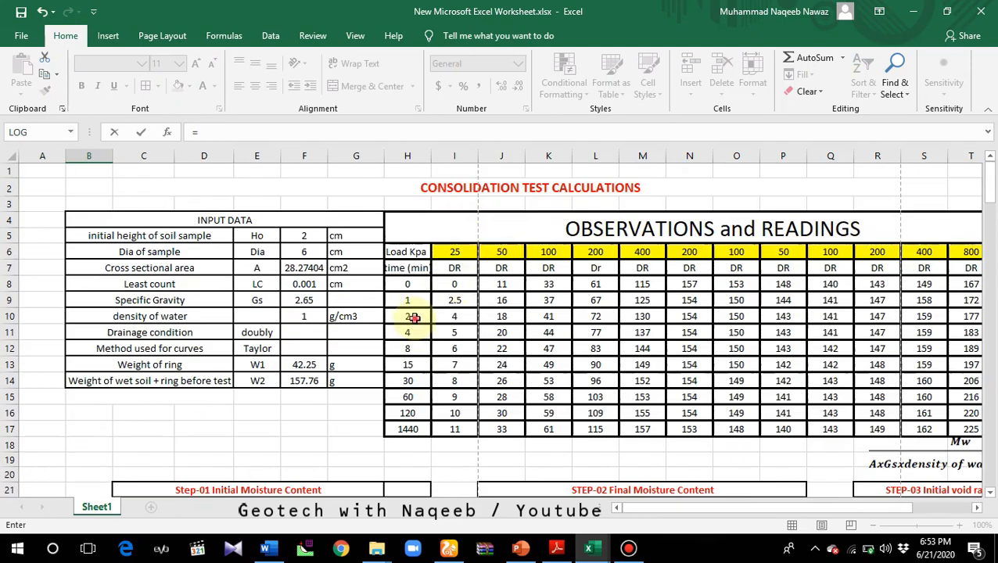
{"action": "key", "text": "Return"}
- Fill the time cell B78 with a reference to H11 and B79 with a reference to H12
{"action": "type", "text": "="}
{"action": "scroll", "coordinate": [416, 326], "scroll_direction": "up", "scroll_amount": 13}
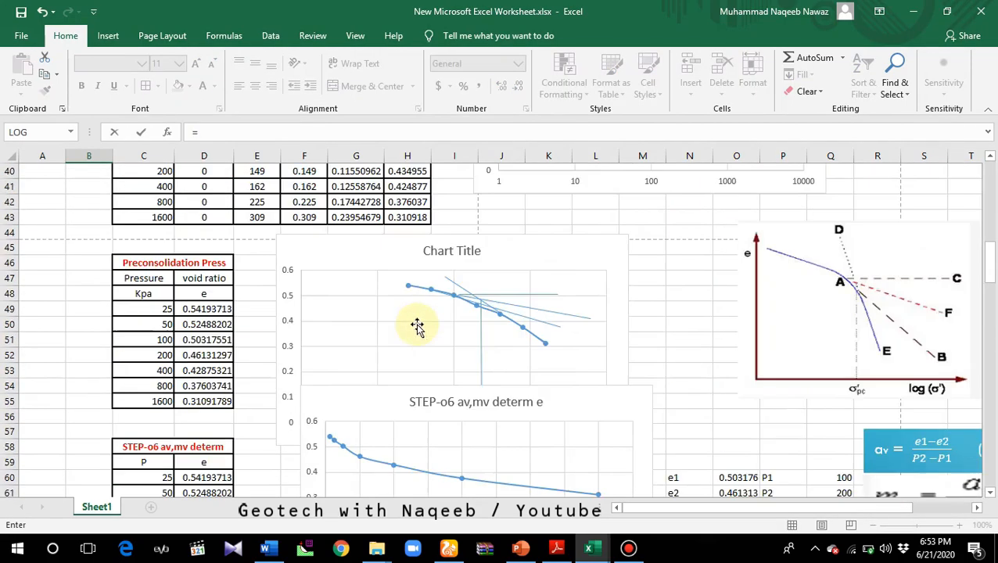
{"action": "scroll", "coordinate": [418, 326], "scroll_direction": "up", "scroll_amount": 5}
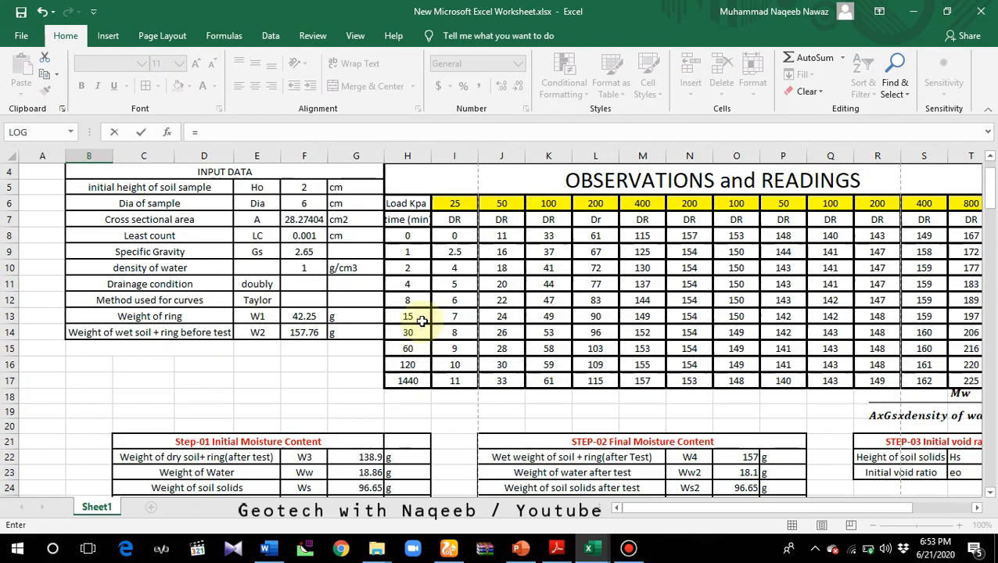
{"action": "left_click", "coordinate": [407, 283]}
{"action": "key", "text": "Return"}
{"action": "type", "text": "="}
{"action": "scroll", "coordinate": [414, 312], "scroll_direction": "up", "scroll_amount": 12}
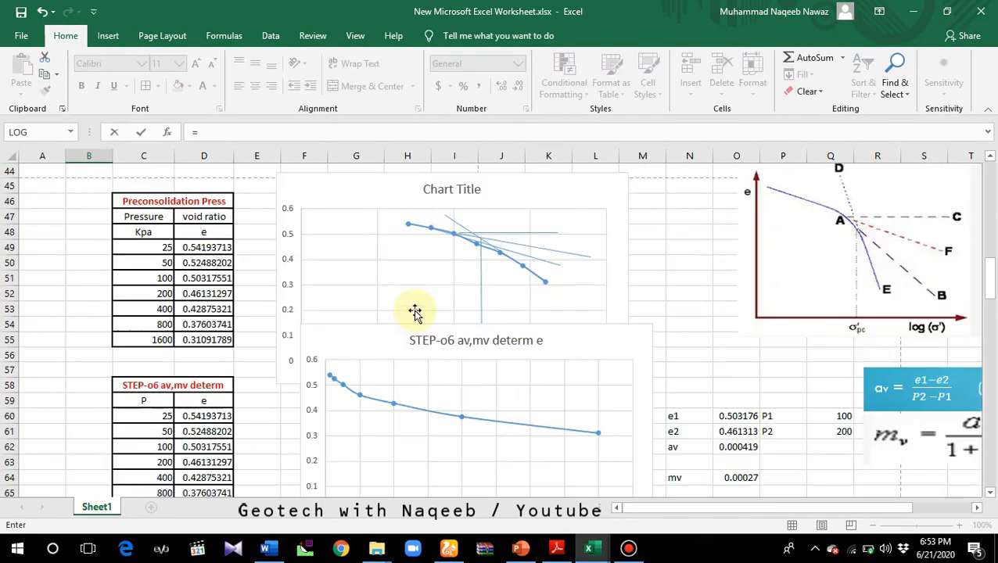
{"action": "scroll", "coordinate": [415, 311], "scroll_direction": "up", "scroll_amount": 5}
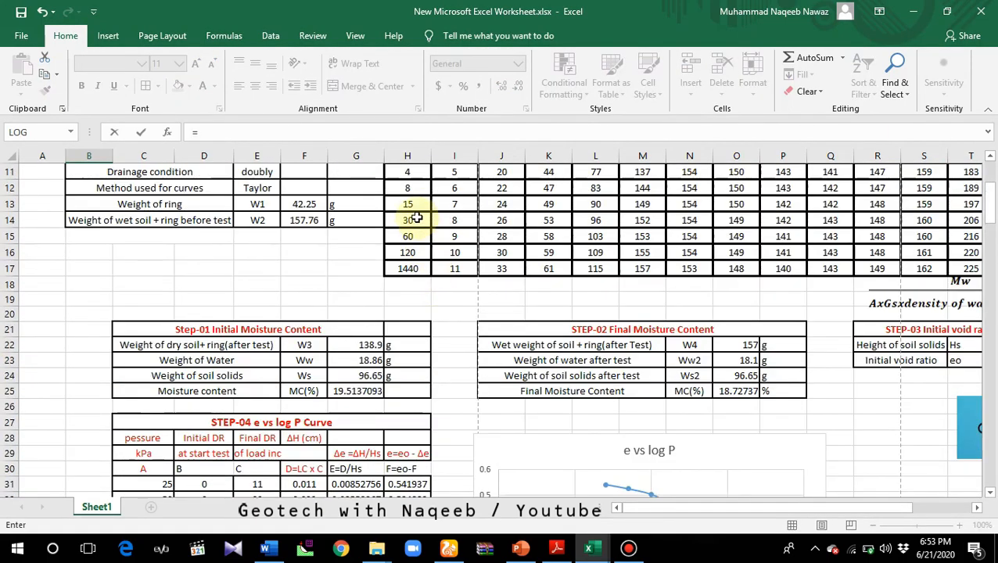
{"action": "left_click", "coordinate": [411, 190]}
{"action": "key", "text": "Return"}
- Fill the time cell B80 with a reference to H13 and B81 with a reference to H14
{"action": "type", "text": "="}
{"action": "scroll", "coordinate": [426, 231], "scroll_direction": "up", "scroll_amount": 14}
{"action": "scroll", "coordinate": [450, 265], "scroll_direction": "up", "scroll_amount": 5}
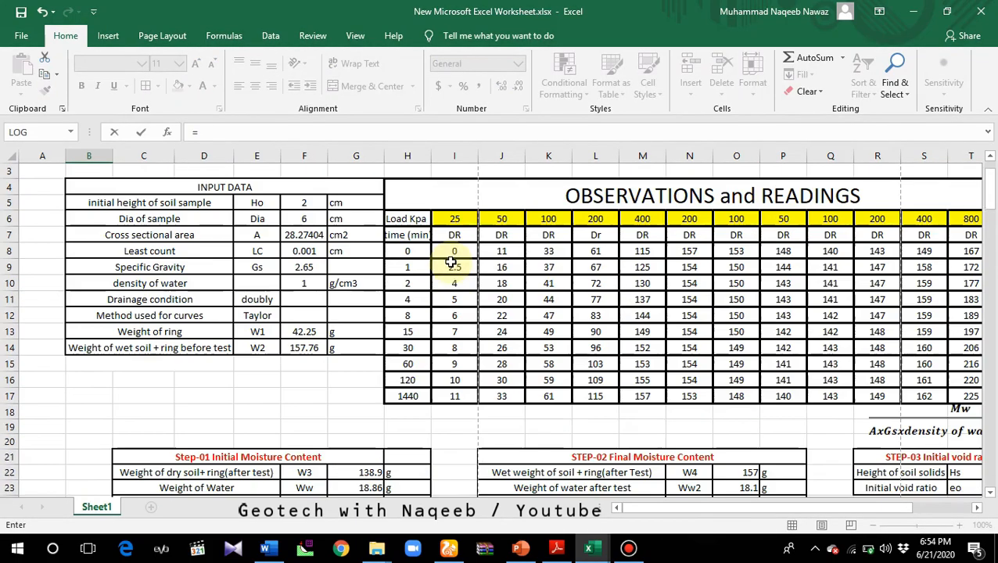
{"action": "left_click", "coordinate": [413, 333]}
{"action": "key", "text": "Return"}
{"action": "type", "text": "="}
{"action": "scroll", "coordinate": [413, 332], "scroll_direction": "up", "scroll_amount": 19}
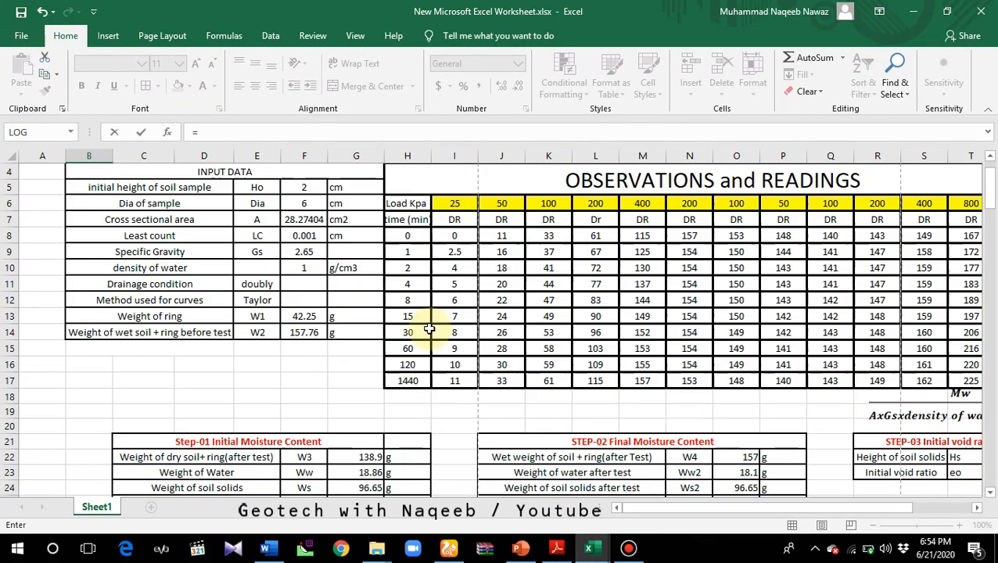
{"action": "left_click", "coordinate": [410, 332]}
{"action": "key", "text": "Return"}
- Fill the time cell B82 with a reference to H15 and B83 with a reference to H16
{"action": "type", "text": "="}
{"action": "scroll", "coordinate": [413, 335], "scroll_direction": "up", "scroll_amount": 18}
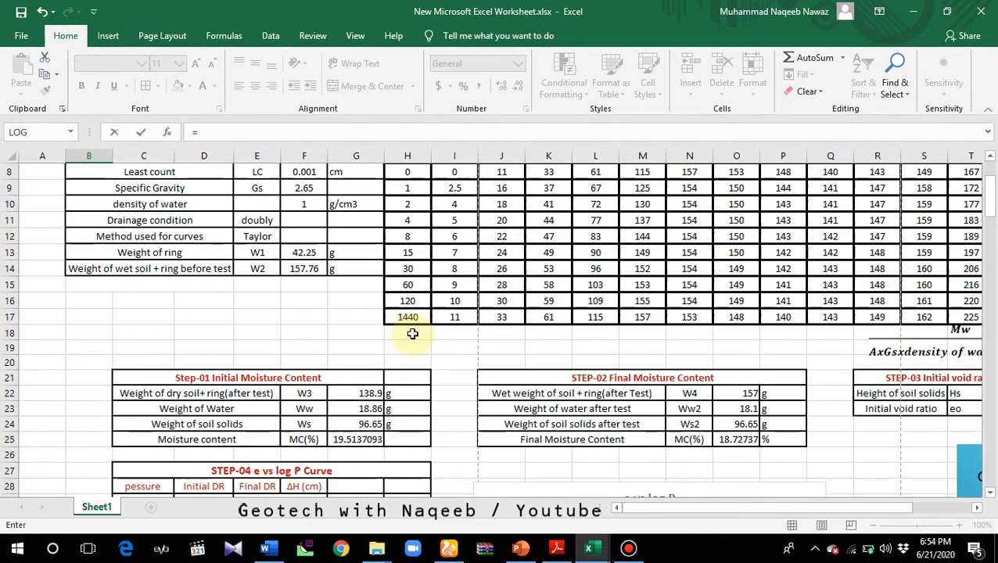
{"action": "left_click", "coordinate": [409, 285]}
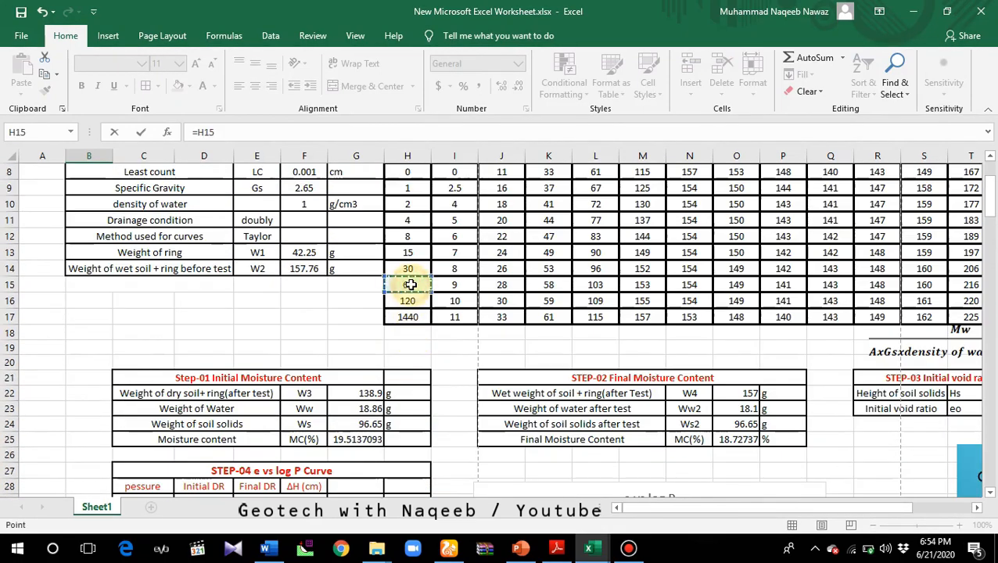
{"action": "key", "text": "Return"}
{"action": "type", "text": "="}
{"action": "scroll", "coordinate": [412, 286], "scroll_direction": "up", "scroll_amount": 11}
{"action": "scroll", "coordinate": [411, 287], "scroll_direction": "up", "scroll_amount": 7}
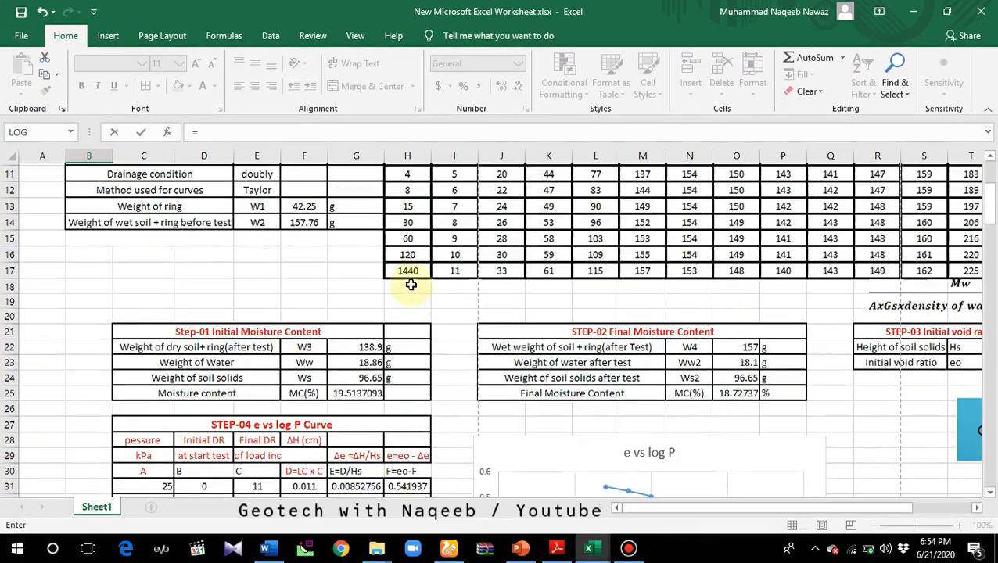
{"action": "left_click", "coordinate": [414, 286]}
{"action": "key", "text": "Return"}
- Fill the last time cell B84 with a reference to H17, dismissing the low-battery warning on the way
{"action": "type", "text": "="}
{"action": "scroll", "coordinate": [419, 289], "scroll_direction": "up", "scroll_amount": 13}
{"action": "scroll", "coordinate": [419, 291], "scroll_direction": "up", "scroll_amount": 1}
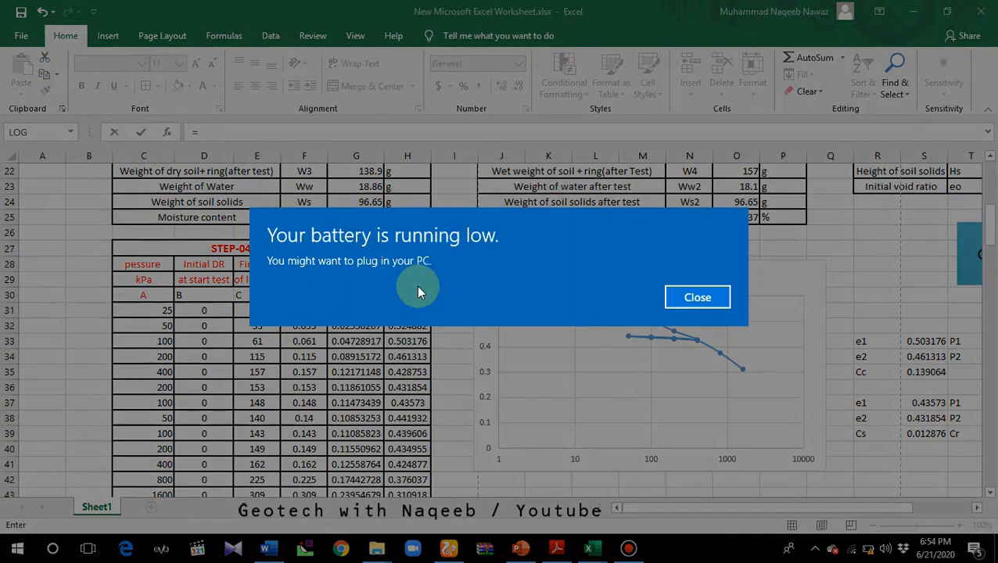
{"action": "left_click", "coordinate": [697, 297]}
{"action": "scroll", "coordinate": [454, 289], "scroll_direction": "up", "scroll_amount": 4}
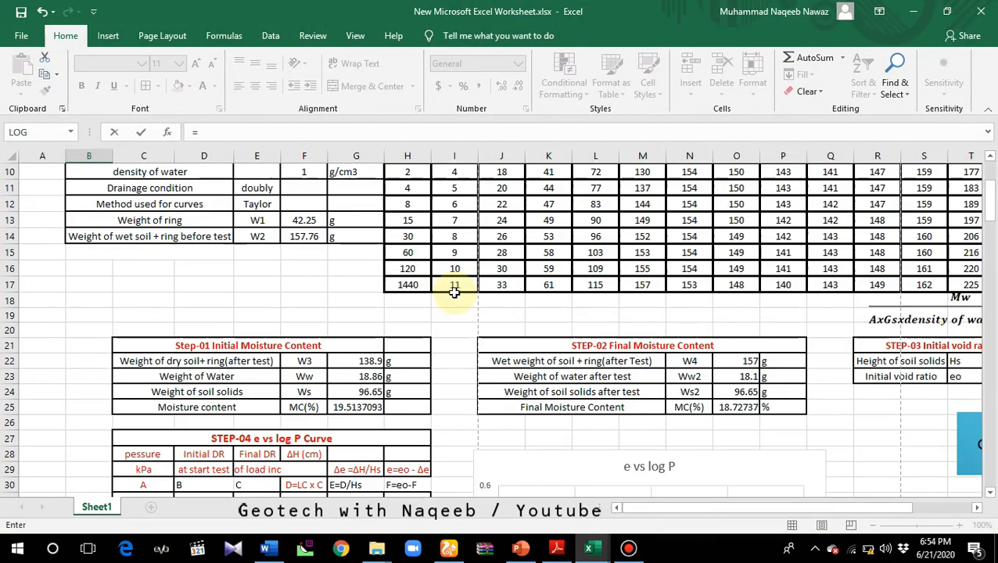
{"action": "left_click", "coordinate": [423, 287]}
{"action": "key", "text": "Return"}
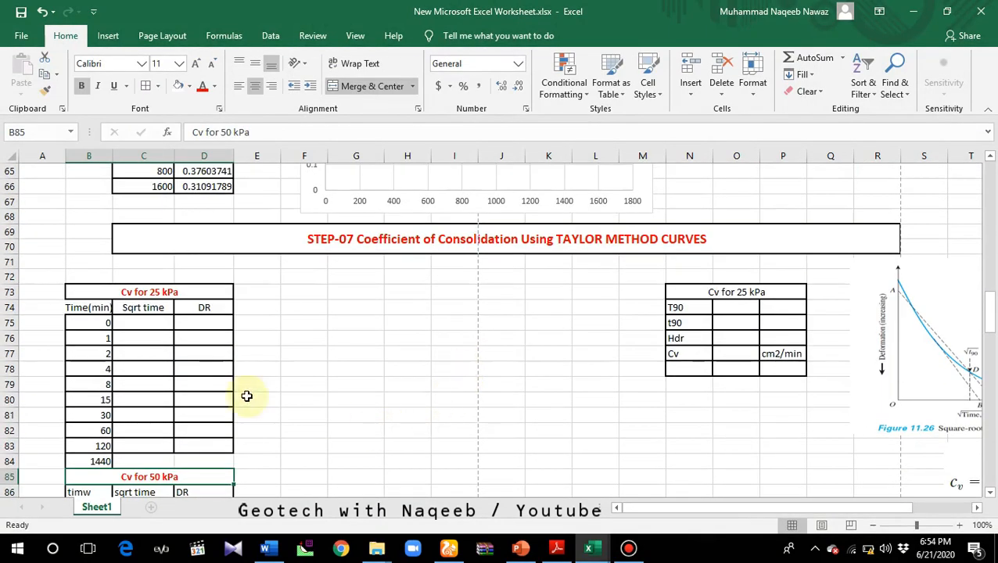
- Calculate the first Sqrt time value in C75 with the SQRT function, using B75 as its number
{"action": "left_click", "coordinate": [142, 323]}
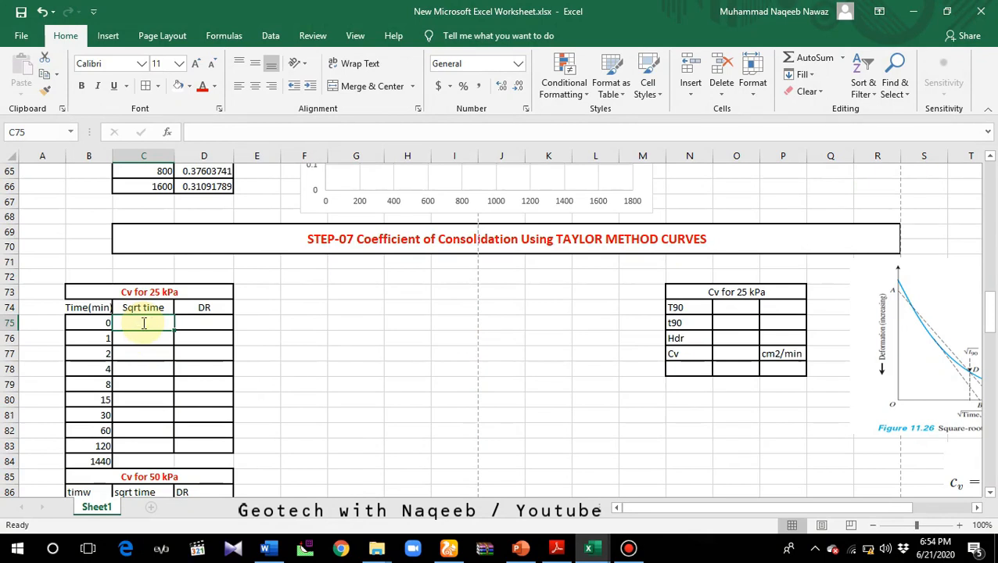
{"action": "type", "text": "="}
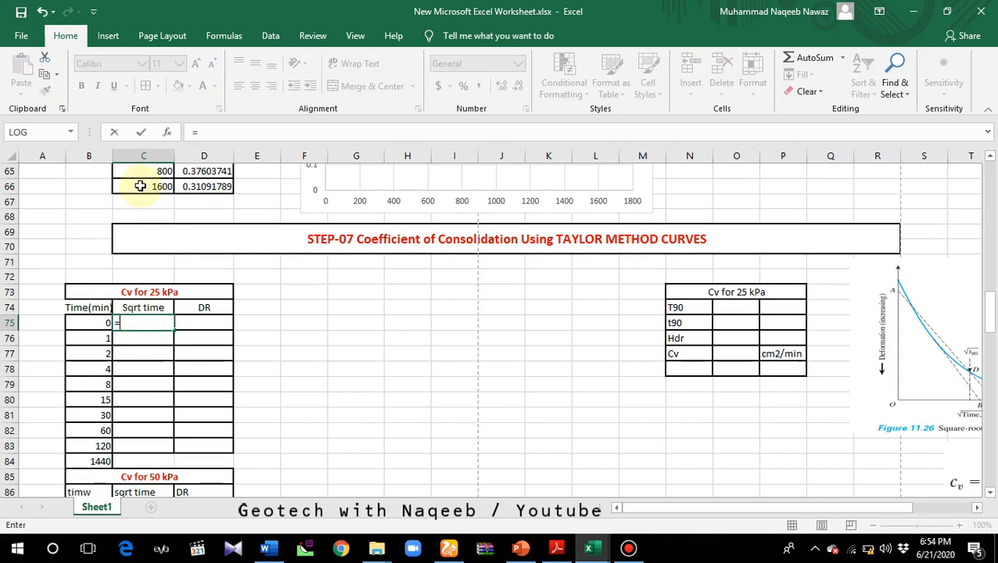
{"action": "left_click", "coordinate": [223, 36]}
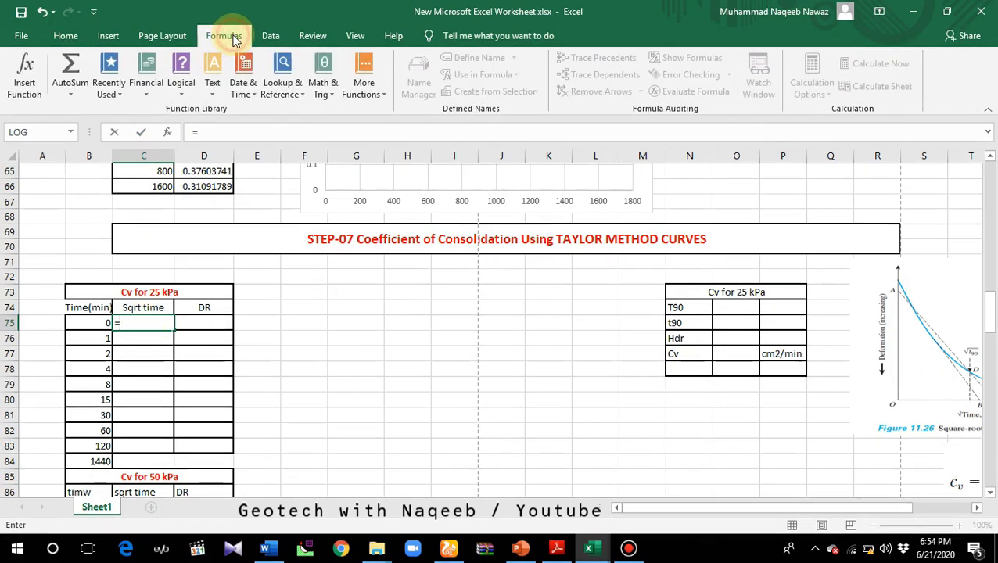
{"action": "left_click", "coordinate": [330, 95]}
{"action": "scroll", "coordinate": [350, 238], "scroll_direction": "down", "scroll_amount": 10}
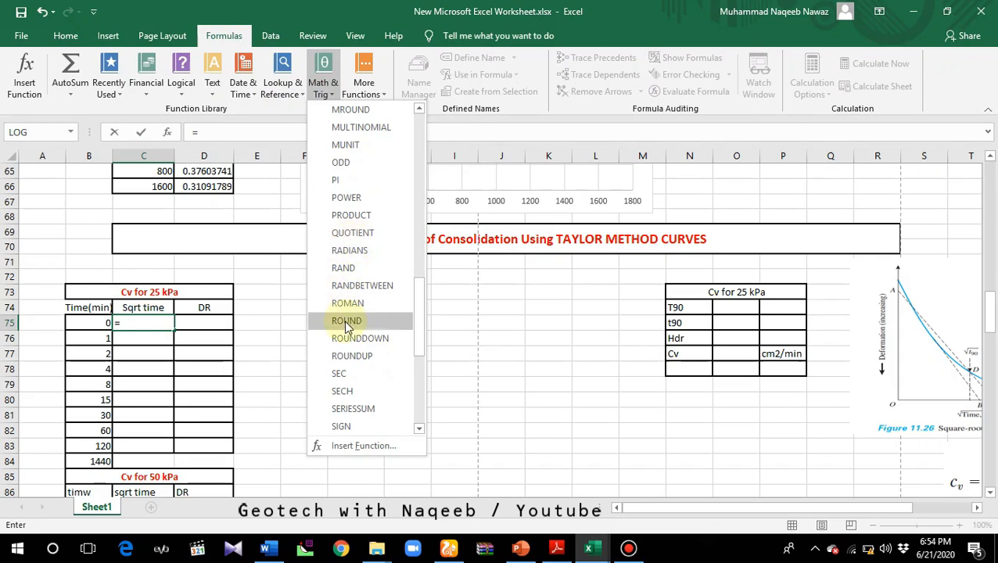
{"action": "scroll", "coordinate": [346, 325], "scroll_direction": "down", "scroll_amount": 2}
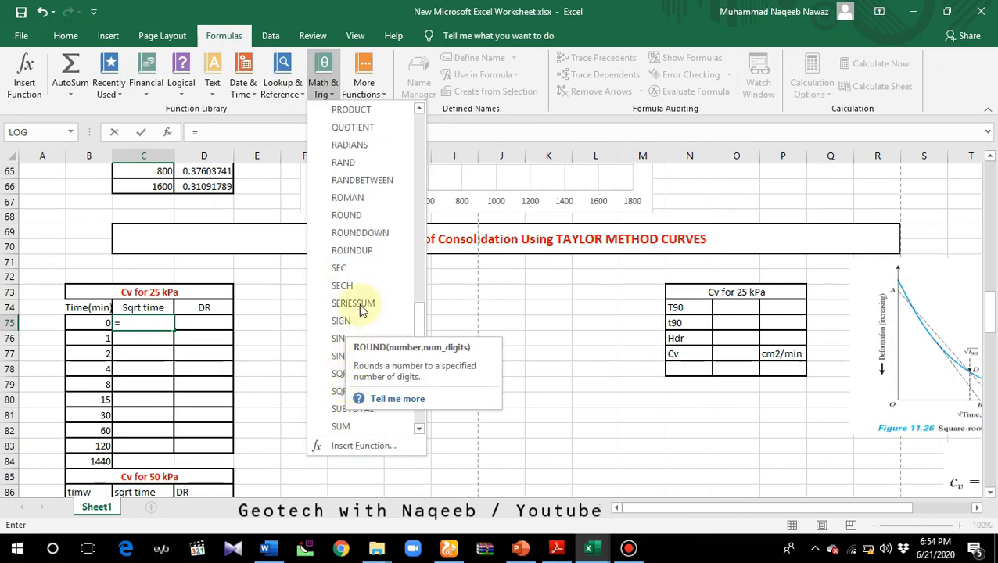
{"action": "left_click", "coordinate": [354, 373]}
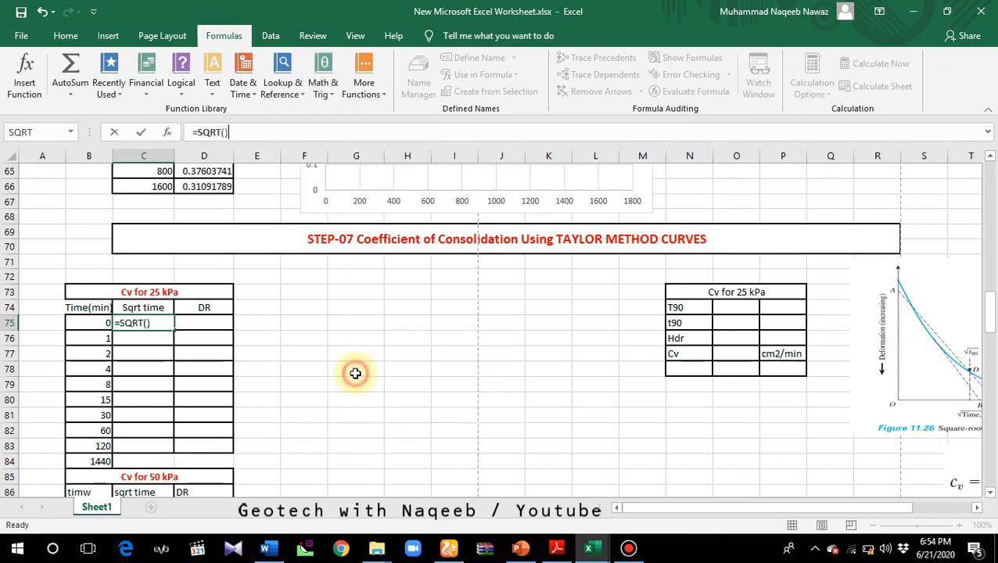
{"action": "left_click", "coordinate": [102, 323]}
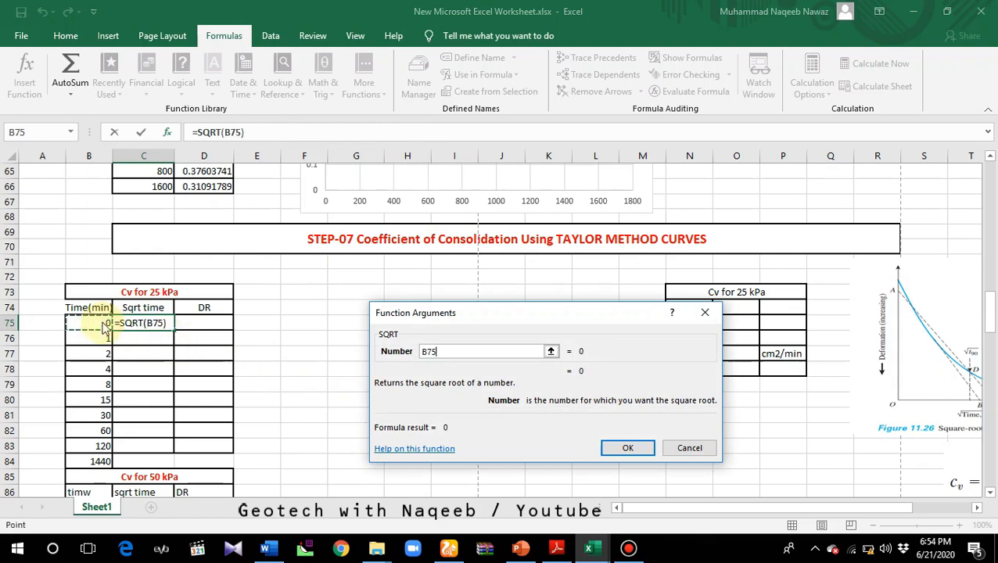
{"action": "key", "text": "Return"}
- Copy the square root formula from C75 down the Sqrt time column to C84
{"action": "left_click", "coordinate": [158, 311]}
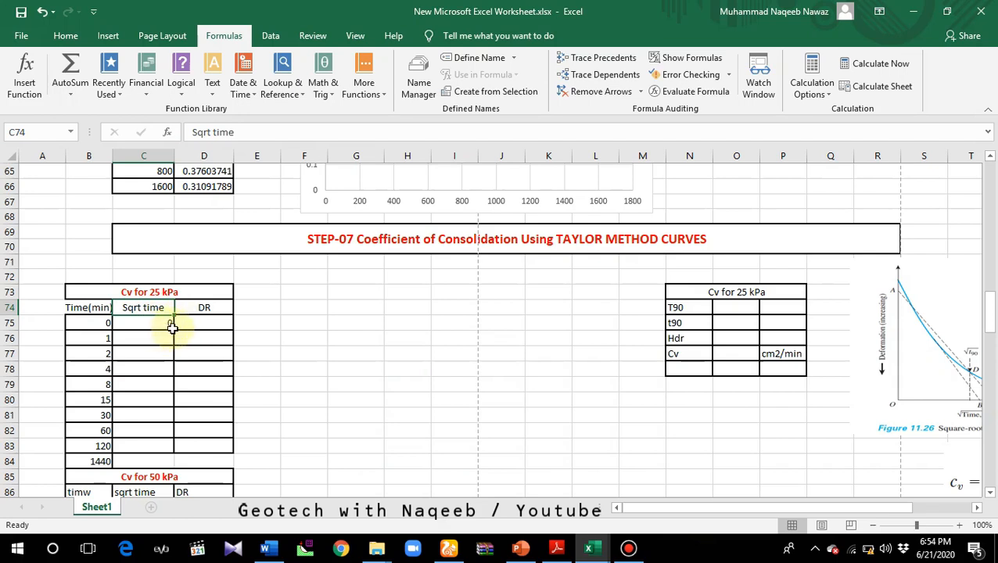
{"action": "left_click", "coordinate": [149, 320]}
{"action": "left_click_drag", "start_coordinate": [171, 329], "coordinate": [160, 467]}
{"action": "left_click", "coordinate": [209, 461]}
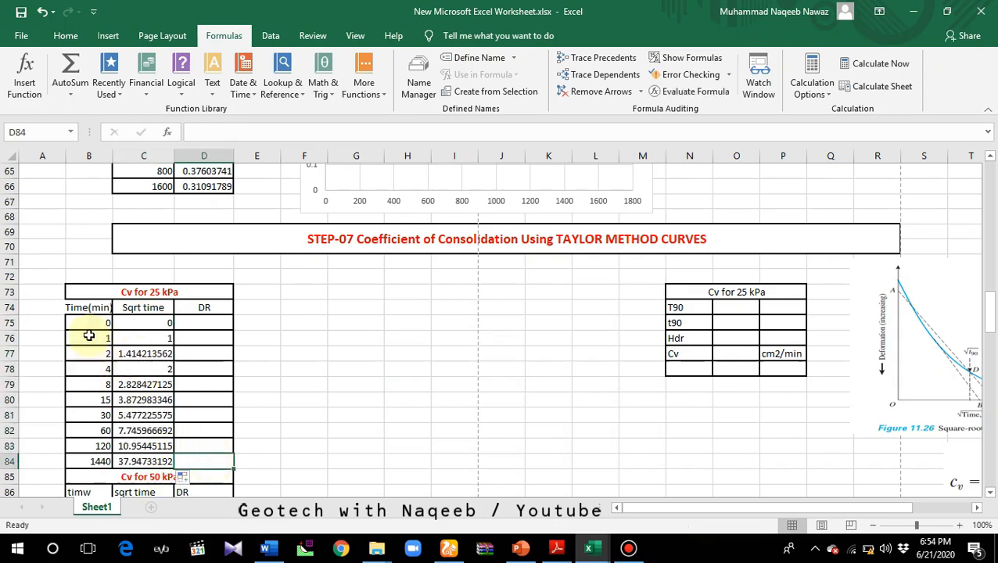
- Fill the first DR cell D75 with a reference to I8, the 25 kPa dial reading at time 0
{"action": "left_click", "coordinate": [200, 324]}
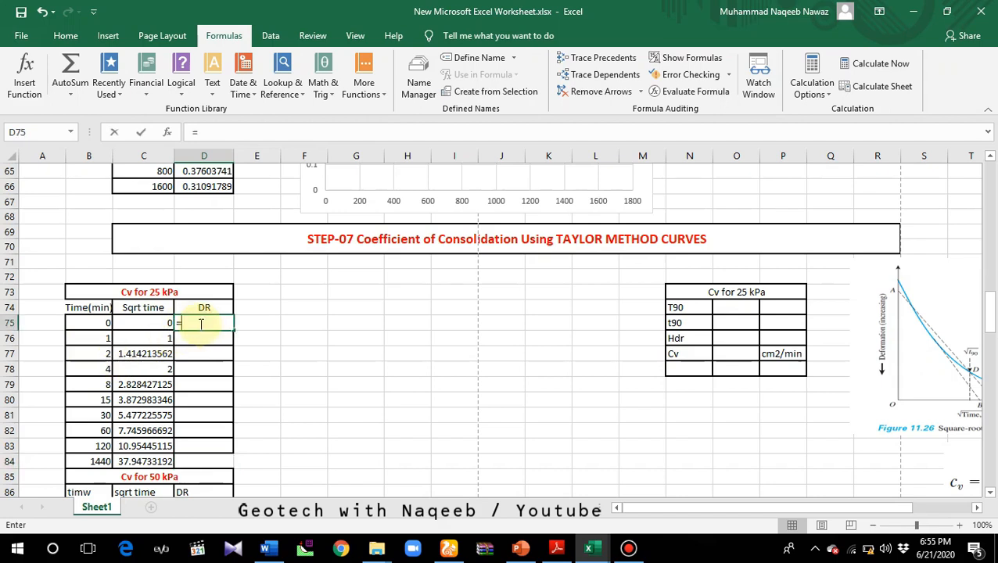
{"action": "type", "text": "="}
{"action": "scroll", "coordinate": [383, 338], "scroll_direction": "up", "scroll_amount": 20}
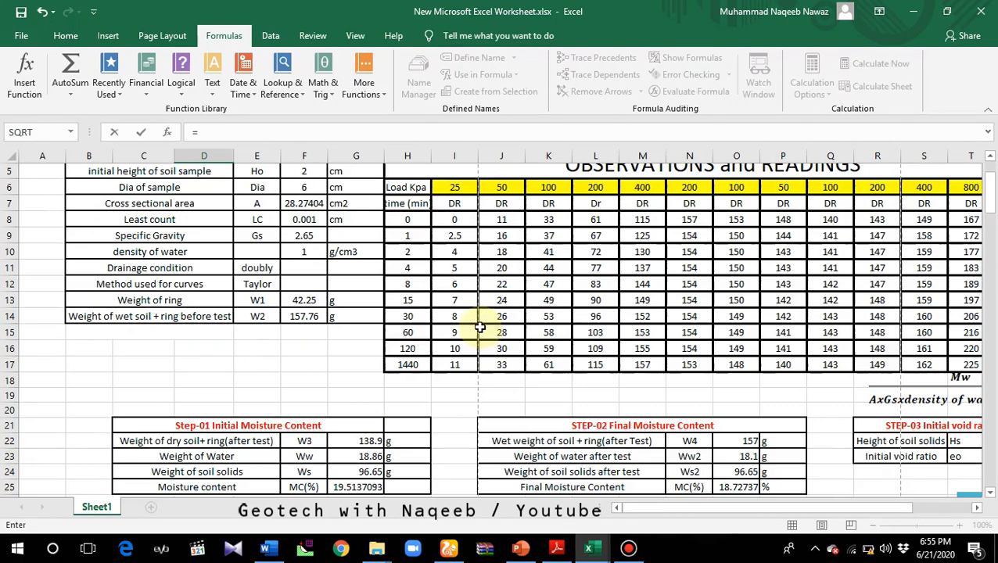
{"action": "scroll", "coordinate": [485, 328], "scroll_direction": "up", "scroll_amount": 1}
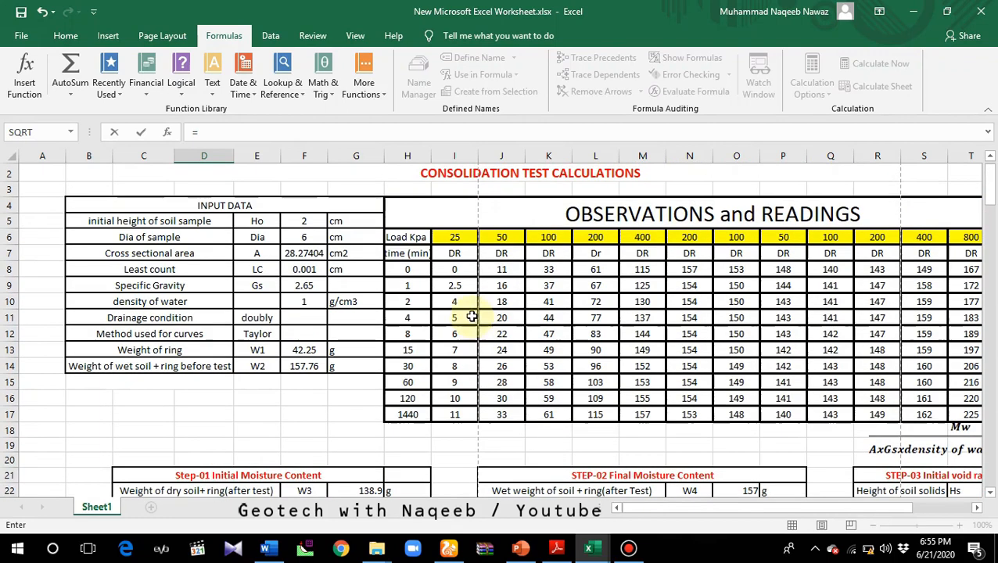
{"action": "left_click", "coordinate": [459, 270]}
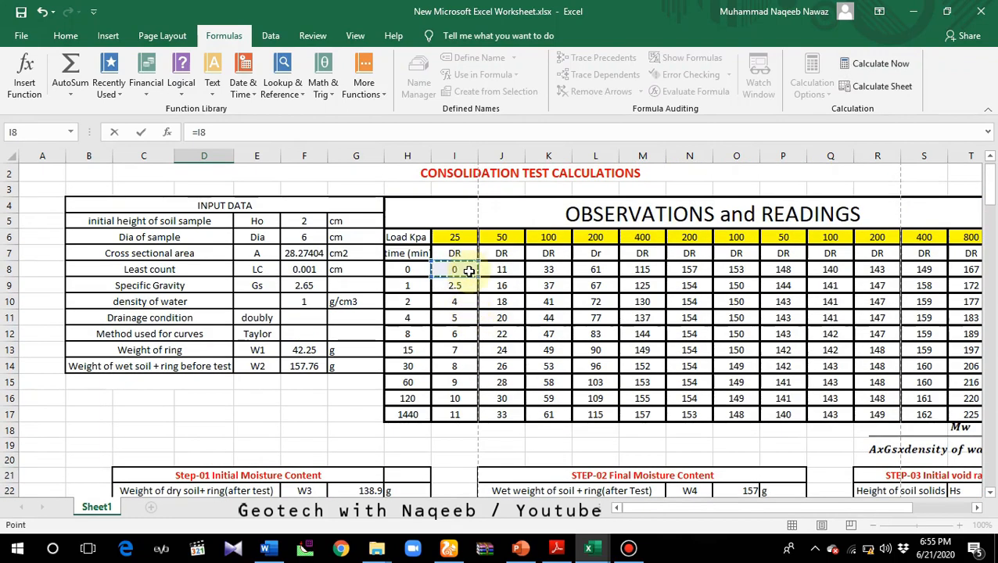
{"action": "key", "text": "Return"}
{"action": "scroll", "coordinate": [332, 394], "scroll_direction": "up", "scroll_amount": 1}
{"action": "scroll", "coordinate": [232, 348], "scroll_direction": "down", "scroll_amount": 3}
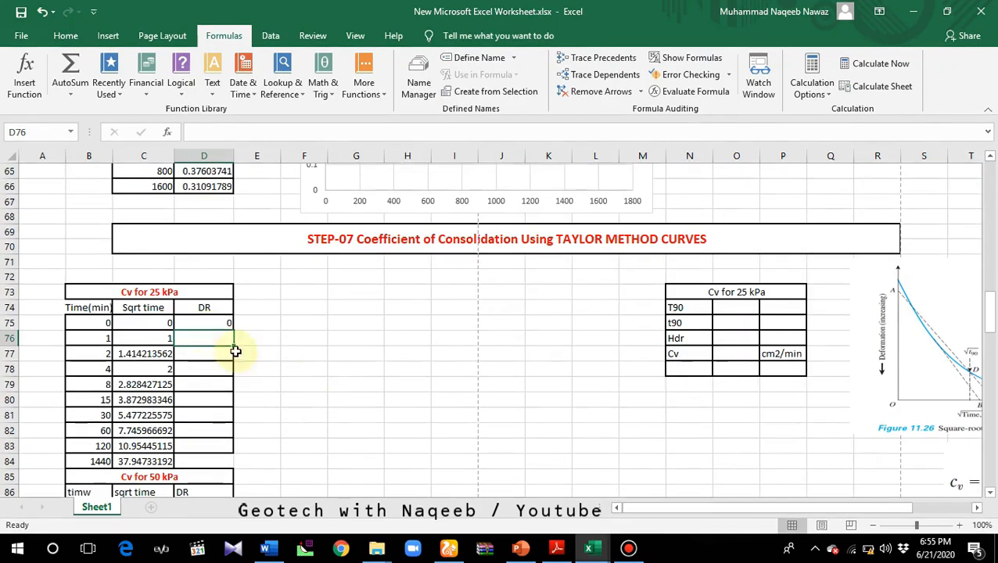
- Copy the dial reading formula from D75 down the DR column to D84
{"action": "left_click", "coordinate": [205, 323]}
{"action": "left_click_drag", "start_coordinate": [233, 329], "coordinate": [227, 462]}
{"action": "left_click", "coordinate": [376, 435]}
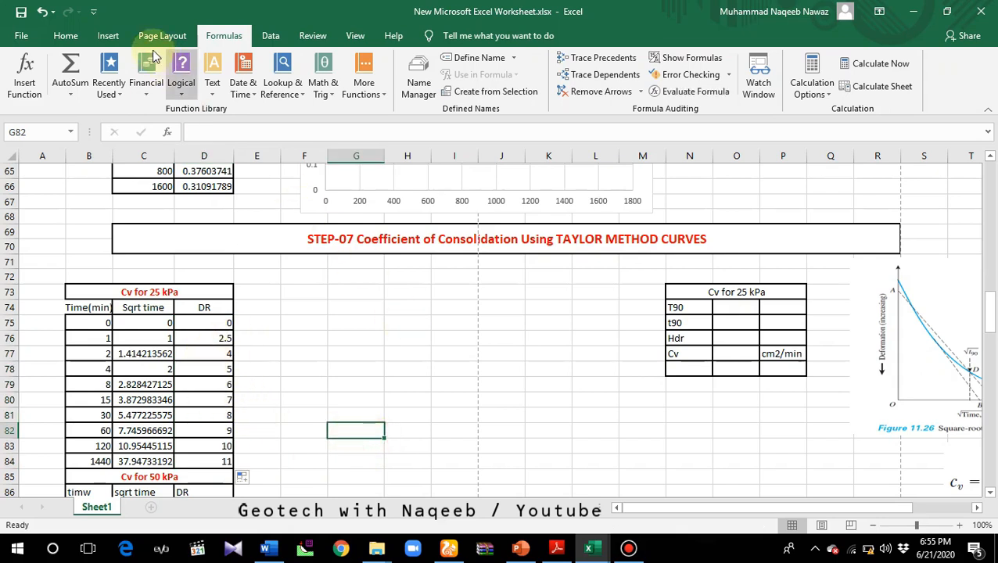
- Insert a blank Scatter with Smooth Lines and Markers chart on the sheet
{"action": "left_click", "coordinate": [108, 36]}
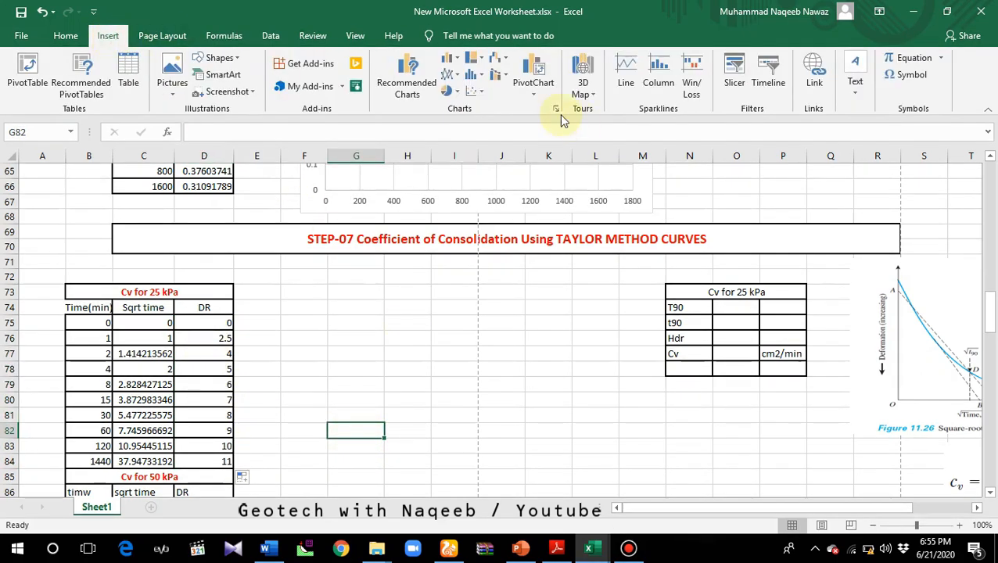
{"action": "left_click", "coordinate": [482, 99]}
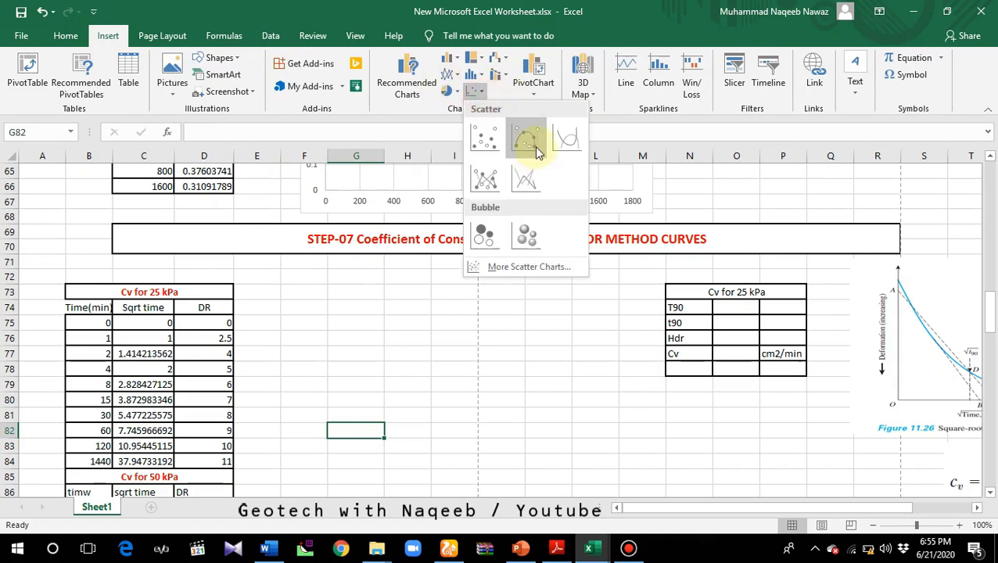
{"action": "left_click", "coordinate": [532, 141]}
- Add a data series to the blank chart with the Sqrt time values C75:C84 as its X values
{"action": "right_click", "coordinate": [459, 324]}
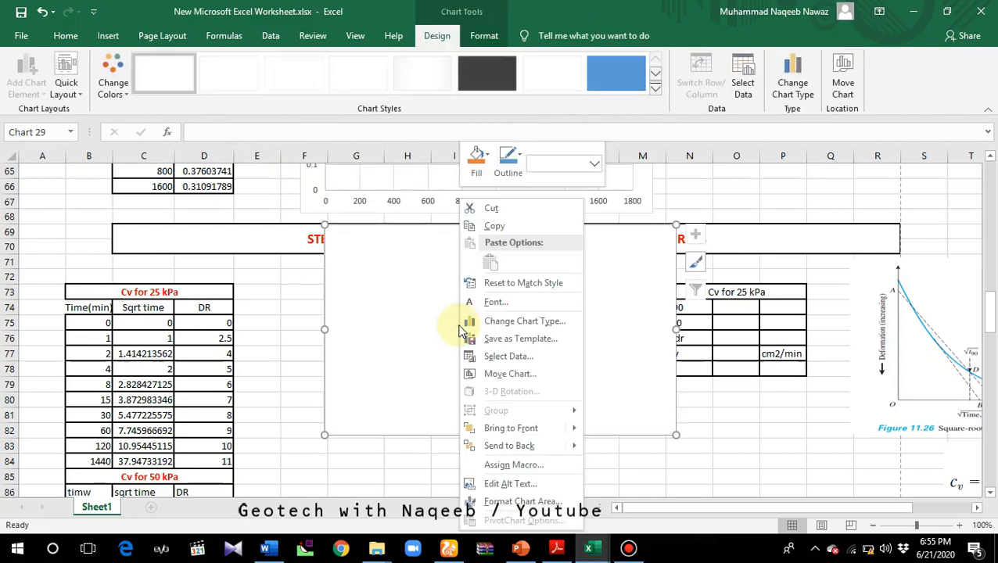
{"action": "left_click", "coordinate": [509, 357]}
{"action": "left_click", "coordinate": [366, 405]}
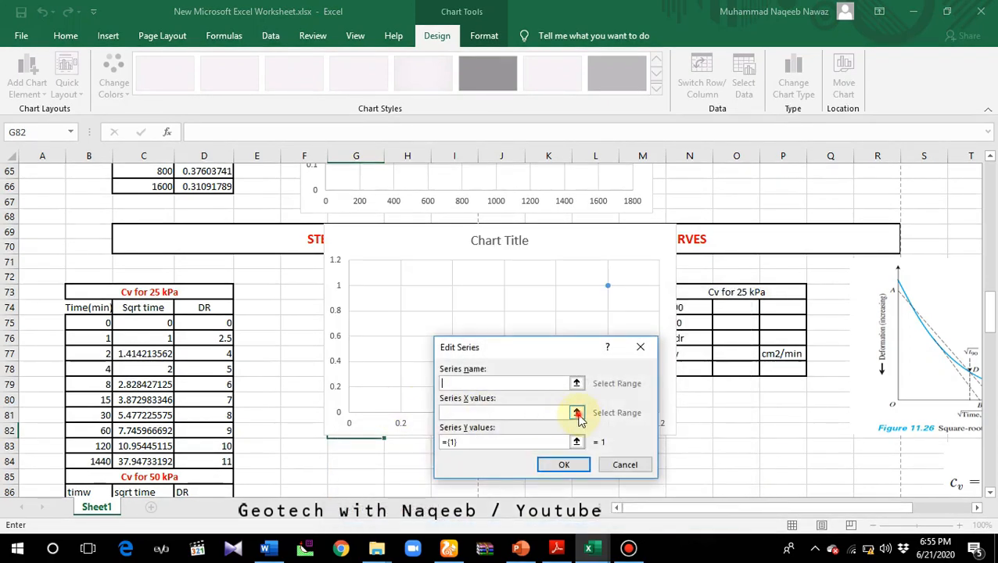
{"action": "left_click", "coordinate": [576, 412]}
{"action": "left_click_drag", "start_coordinate": [158, 322], "coordinate": [157, 460]}
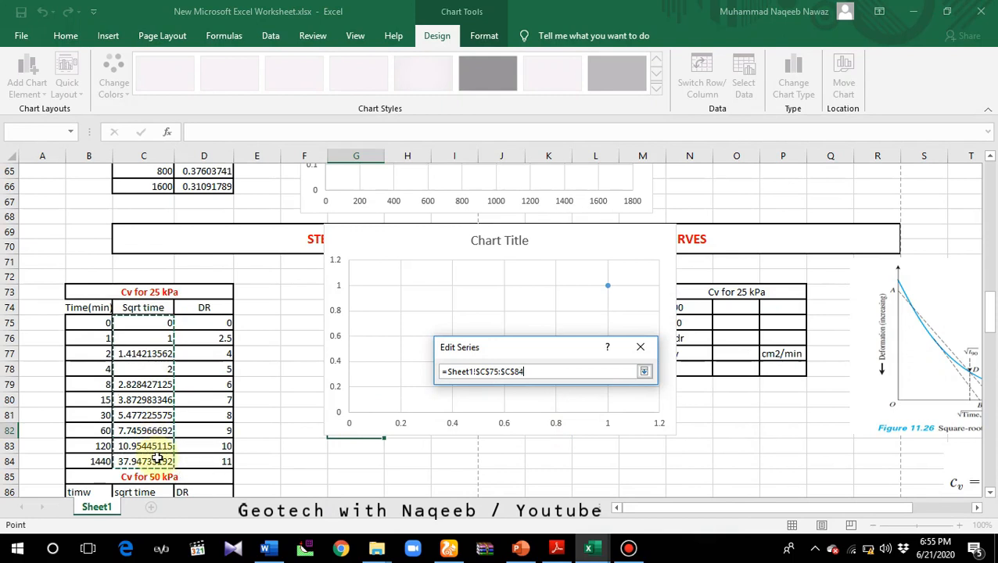
{"action": "left_click", "coordinate": [643, 372]}
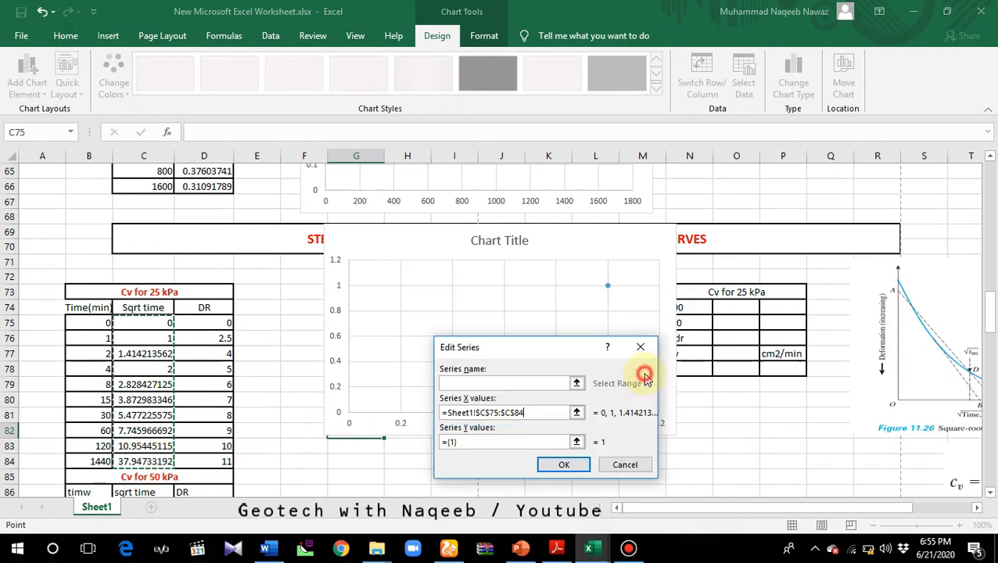
- Set the series Y values to the DR readings D75:D84 and accept the chart's data source
{"action": "left_click", "coordinate": [576, 442]}
{"action": "left_click_drag", "start_coordinate": [220, 325], "coordinate": [212, 462]}
{"action": "left_click", "coordinate": [643, 371]}
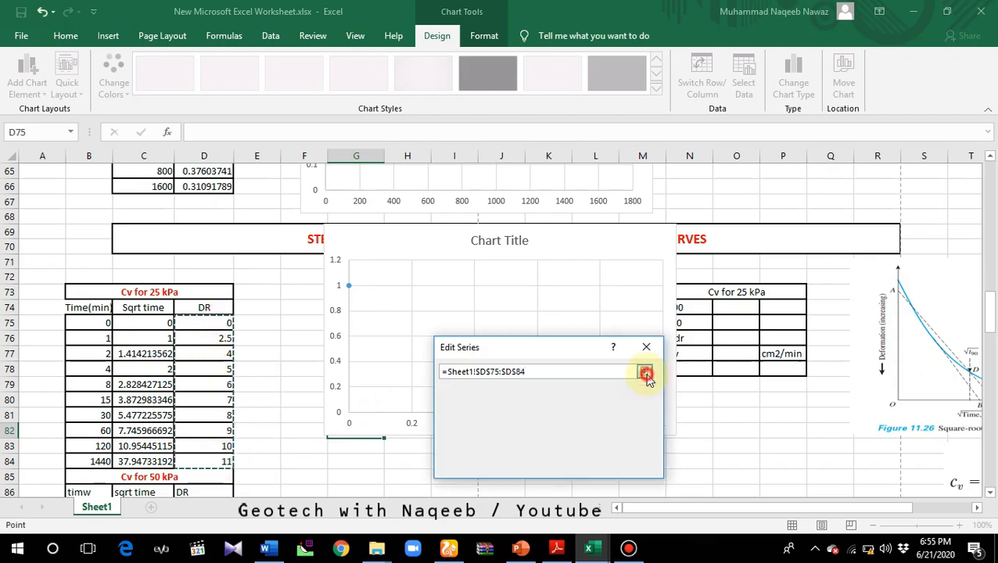
{"action": "left_click", "coordinate": [575, 465]}
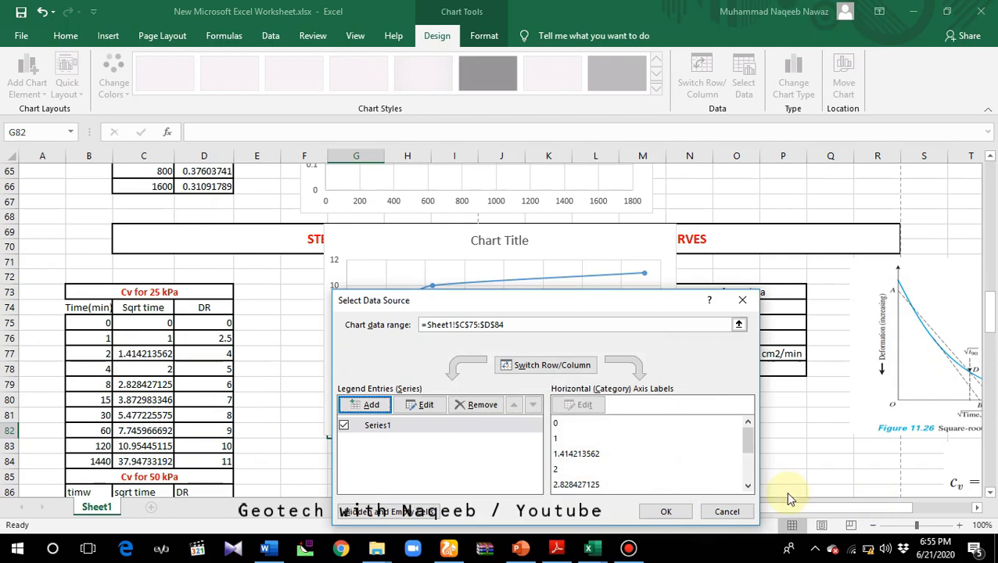
{"action": "left_click", "coordinate": [666, 511]}
- Put the chart's vertical axis values in reverse order and move the chart clear of the STEP-07 heading and the Cv results table
{"action": "left_click_drag", "start_coordinate": [746, 510], "coordinate": [780, 473]}
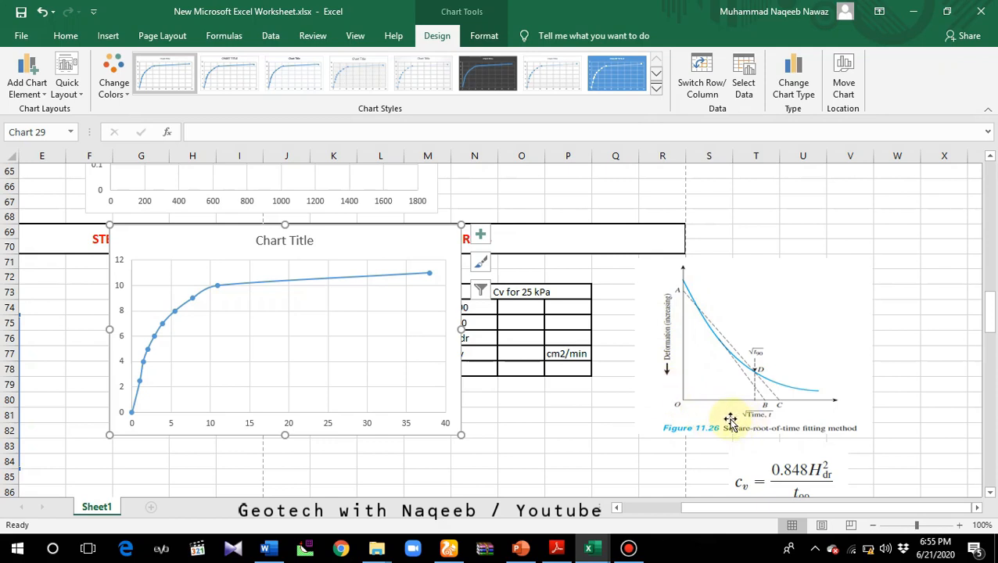
{"action": "left_click", "coordinate": [120, 321]}
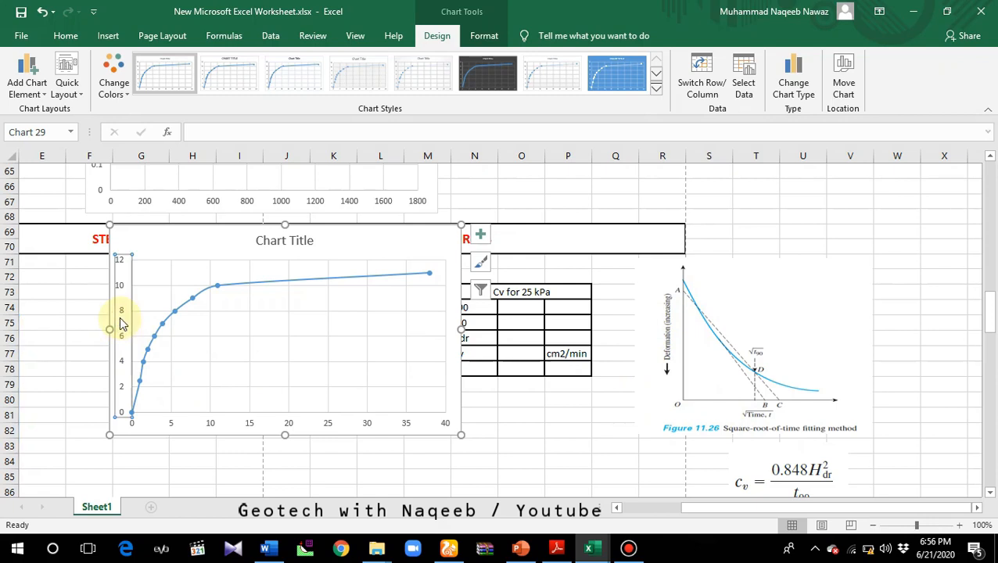
{"action": "double_click", "coordinate": [121, 321]}
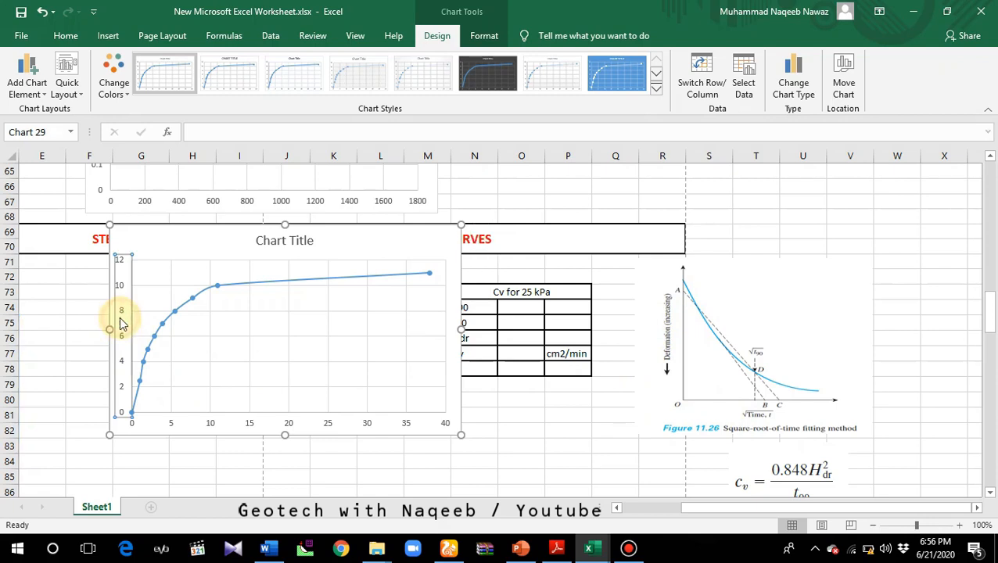
{"action": "scroll", "coordinate": [887, 371], "scroll_direction": "down", "scroll_amount": 2}
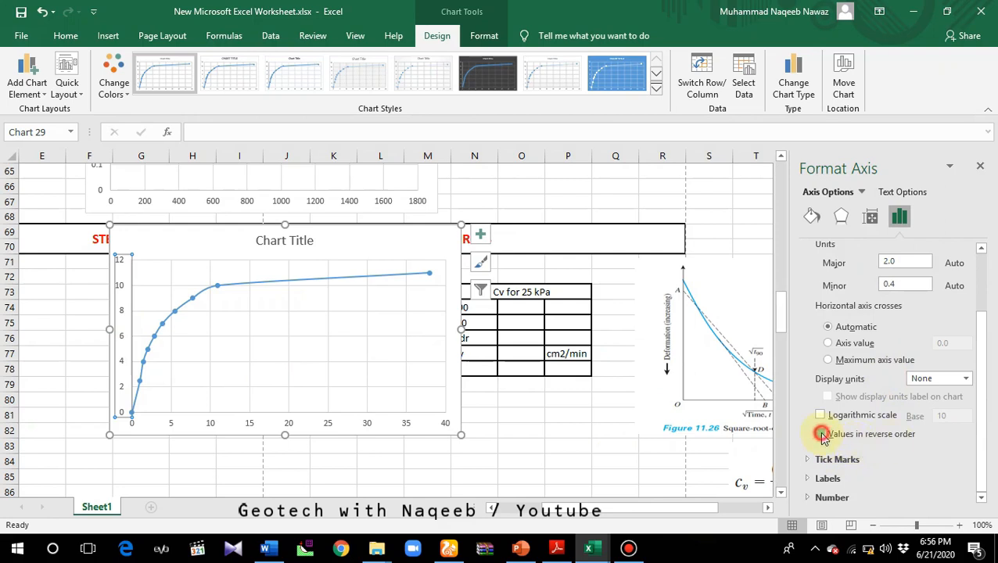
{"action": "left_click", "coordinate": [820, 434]}
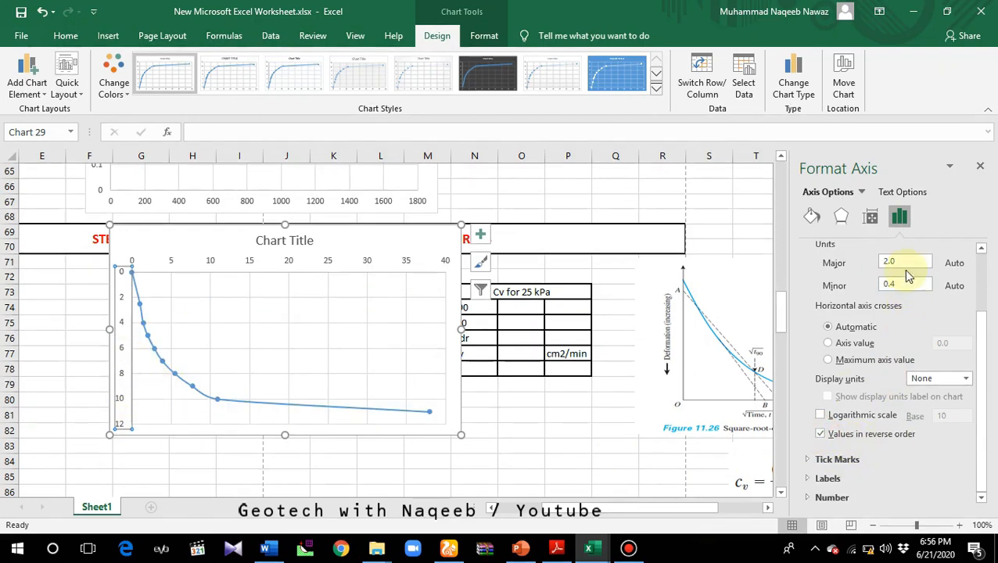
{"action": "left_click", "coordinate": [979, 167]}
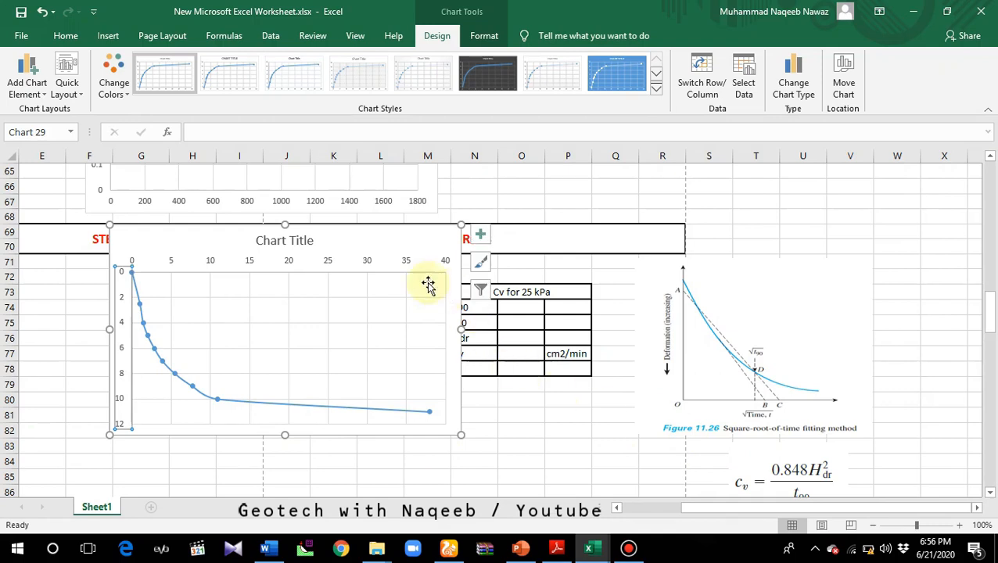
{"action": "left_click_drag", "start_coordinate": [383, 241], "coordinate": [325, 277]}
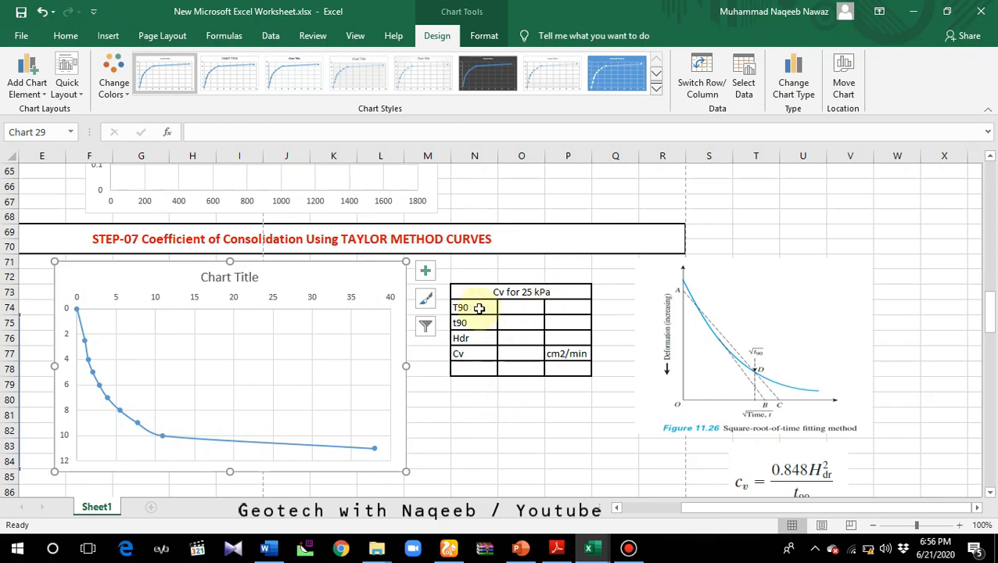
- Enter 0.848 as the T90 value in O74 of the Cv for 25 kPa results table
{"action": "left_click", "coordinate": [513, 307]}
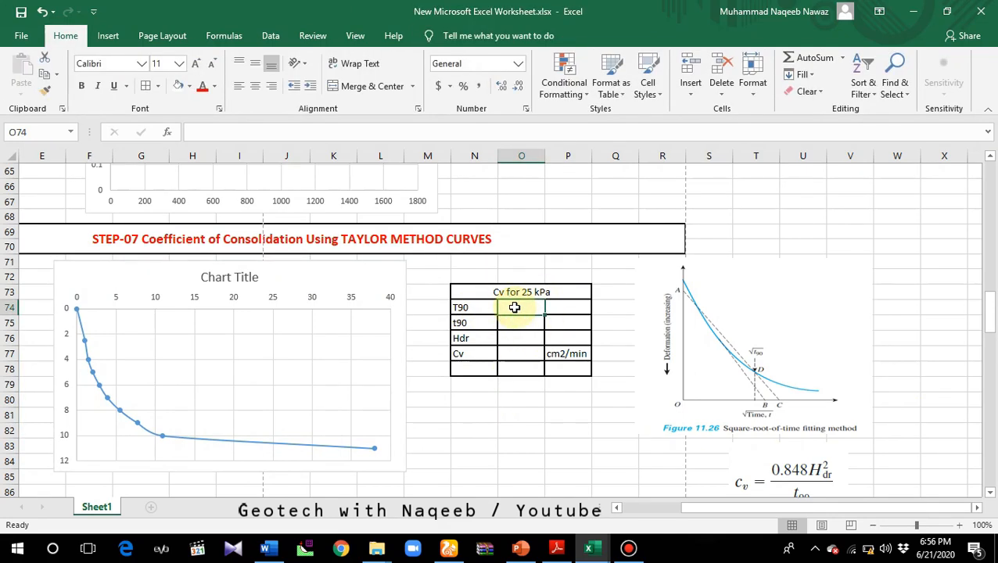
{"action": "type", "text": "0"}
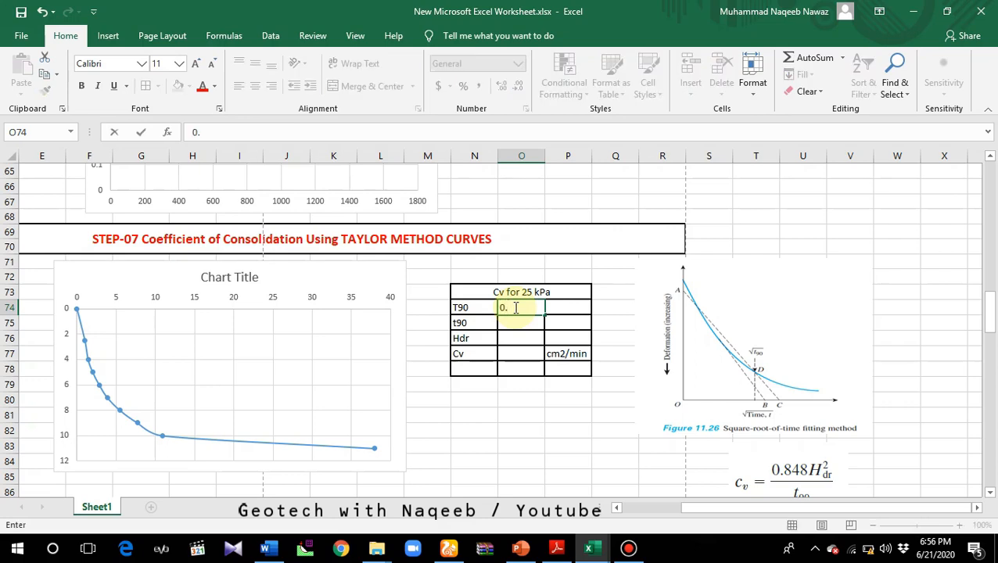
{"action": "type", "text": ".848"}
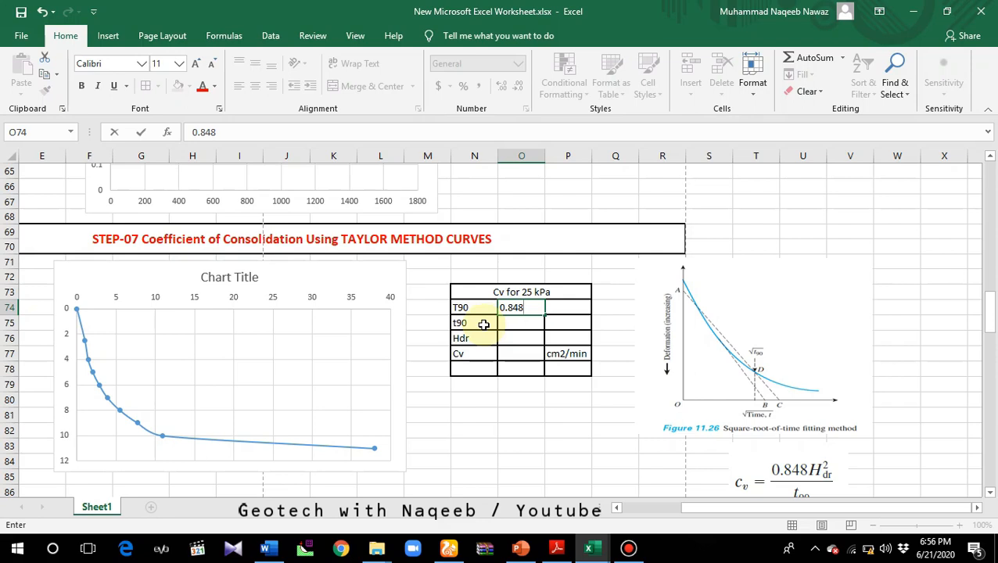
{"action": "key", "text": "Return"}
{"action": "left_click", "coordinate": [512, 425]}
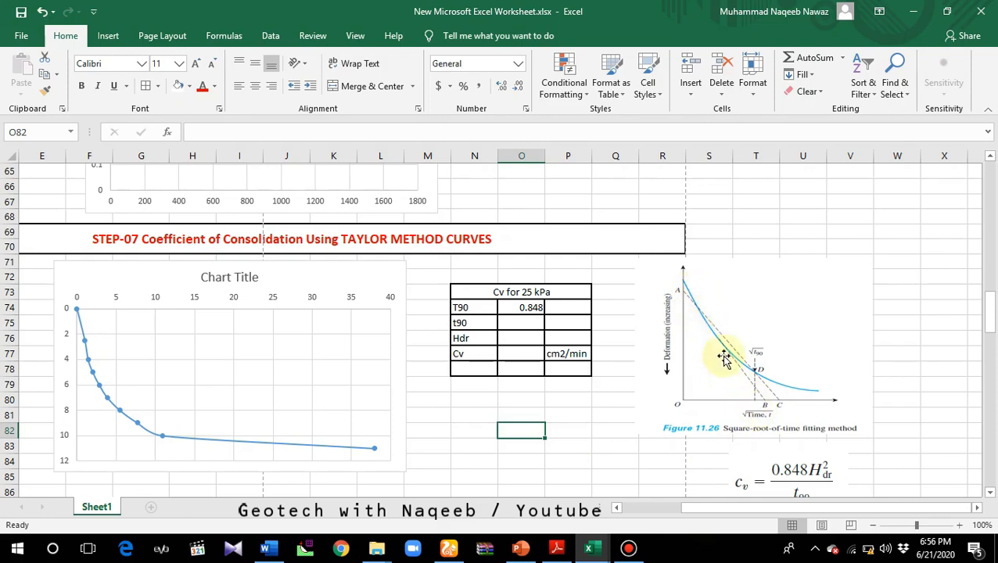
- Draw a straight line along the steep early part of the curve down to 12 on the vertical axis, about 1.6" high and 0.67" wide
{"action": "left_click", "coordinate": [108, 36]}
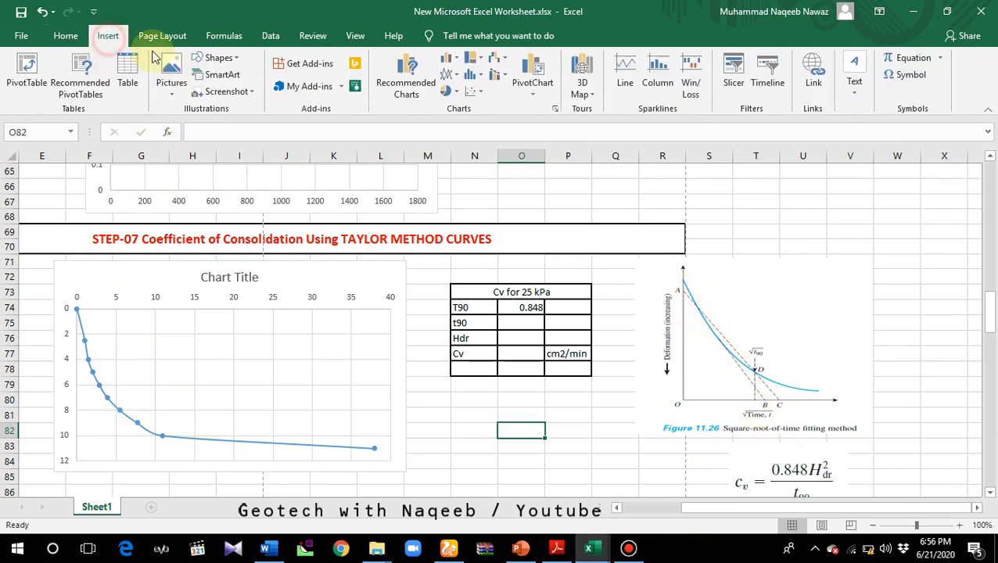
{"action": "left_click", "coordinate": [225, 59]}
{"action": "left_click", "coordinate": [221, 89]}
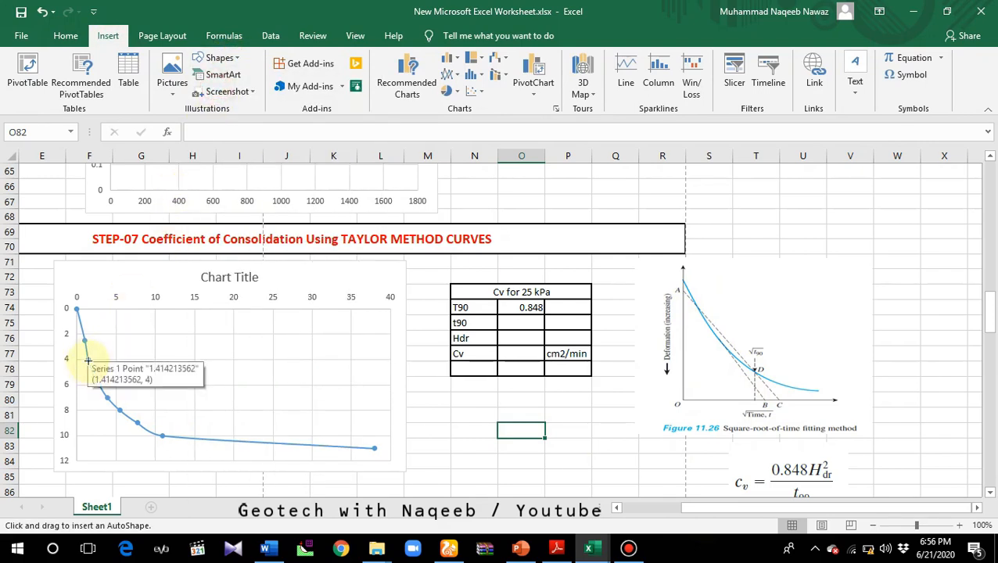
{"action": "left_click_drag", "start_coordinate": [89, 359], "coordinate": [100, 395]}
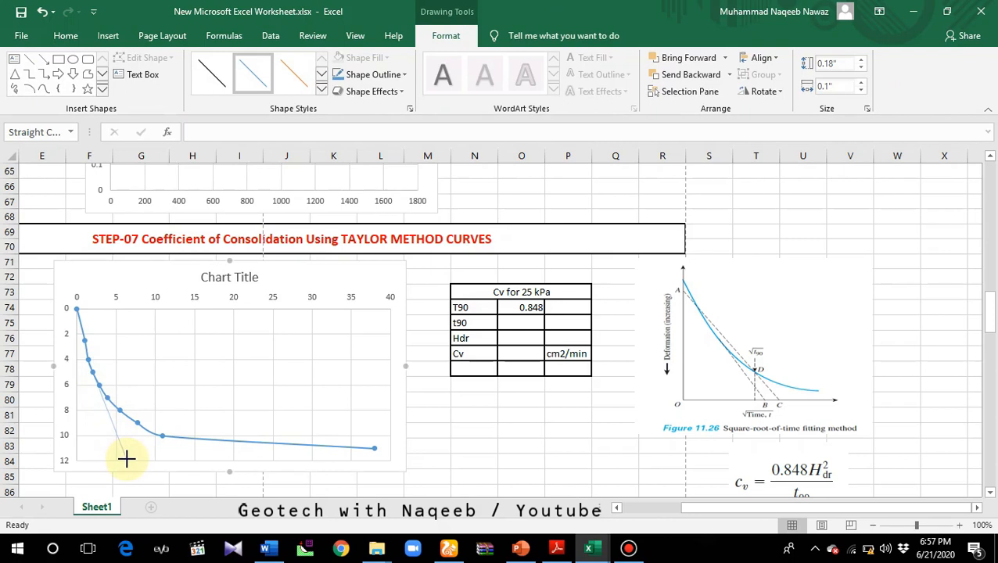
{"action": "left_click_drag", "start_coordinate": [127, 459], "coordinate": [127, 459]}
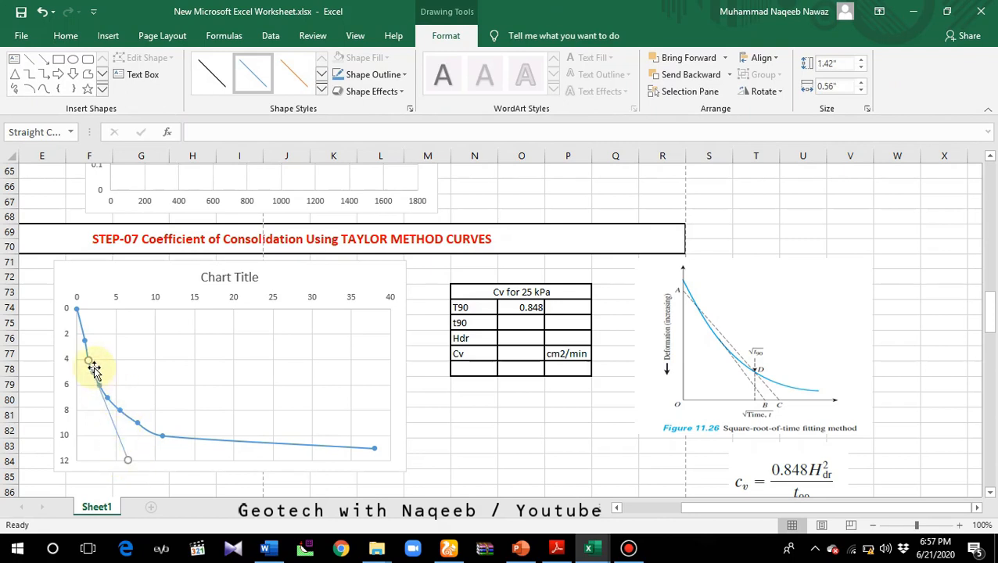
{"action": "left_click_drag", "start_coordinate": [90, 360], "coordinate": [80, 346]}
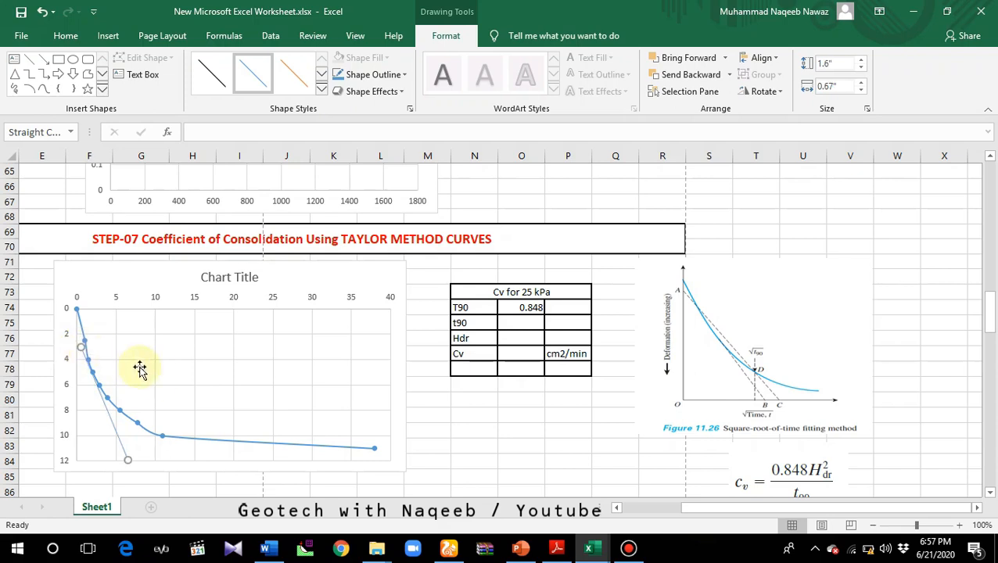
{"action": "left_click", "coordinate": [164, 373]}
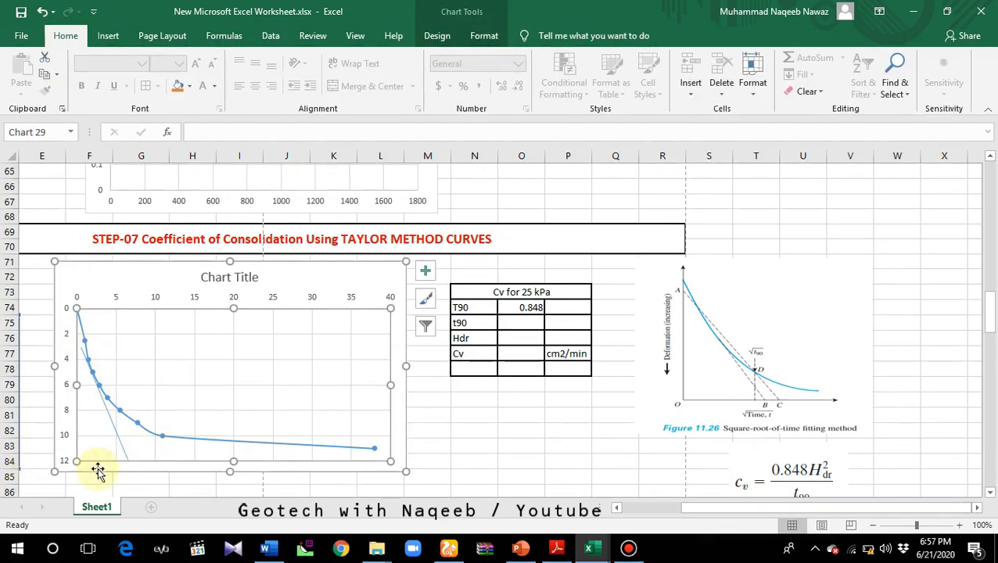
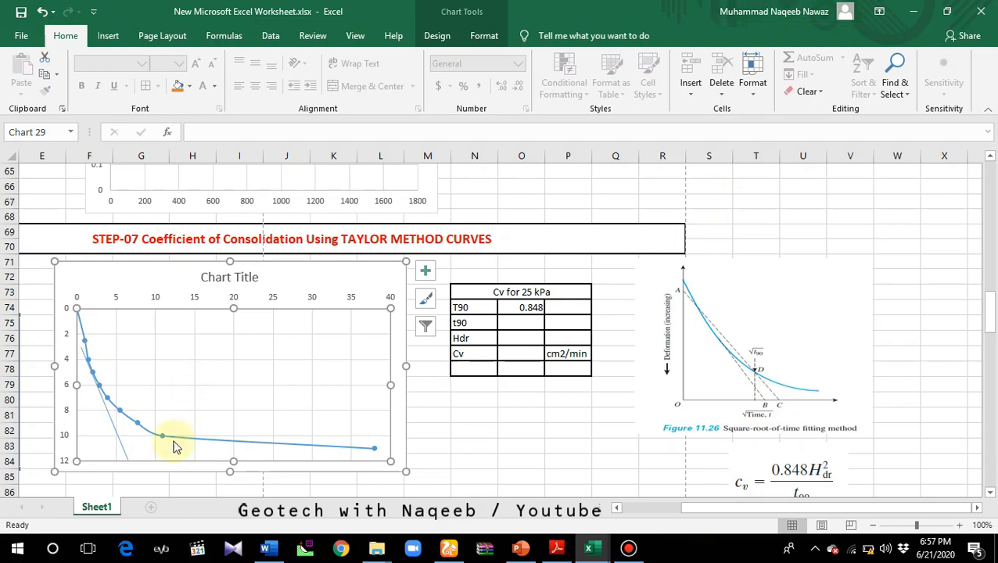
- Duplicate the tangent line and set the copy from the vertical axis to about 8 at the plot's base, about 1.69" high and 0.89" wide
{"action": "left_click", "coordinate": [114, 432]}
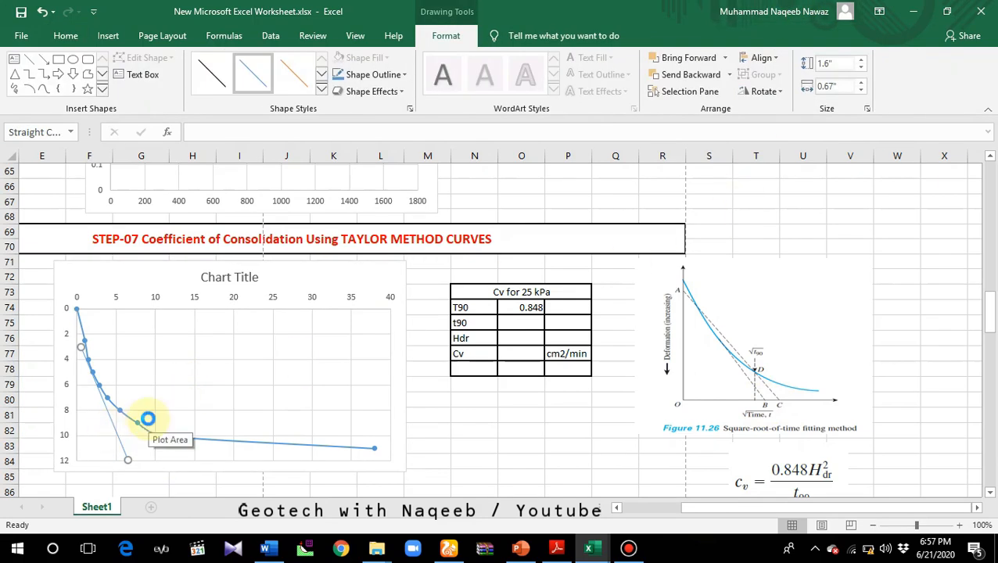
{"action": "key", "text": "ctrl+v"}
{"action": "left_click_drag", "start_coordinate": [137, 463], "coordinate": [139, 451]}
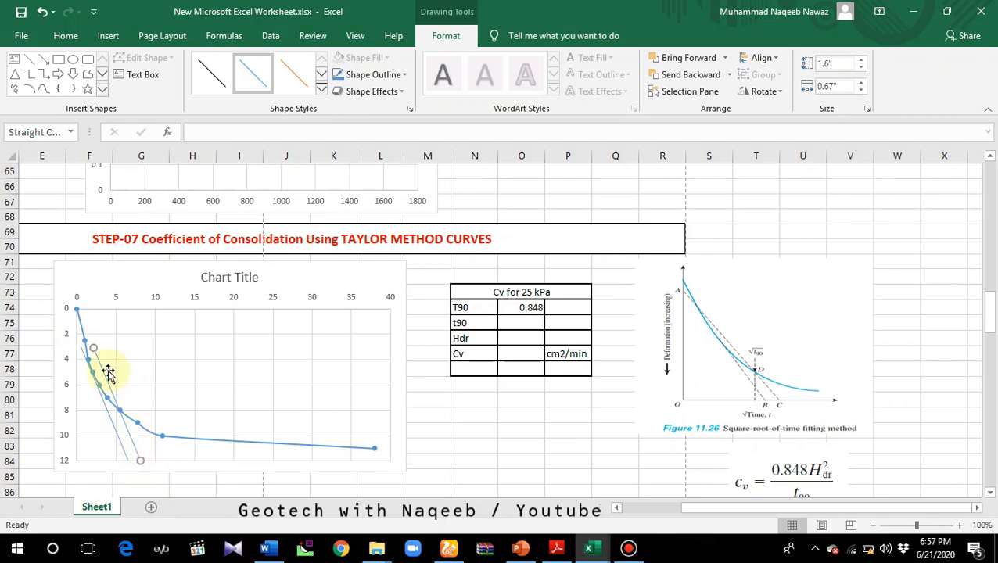
{"action": "left_click_drag", "start_coordinate": [93, 347], "coordinate": [78, 341]}
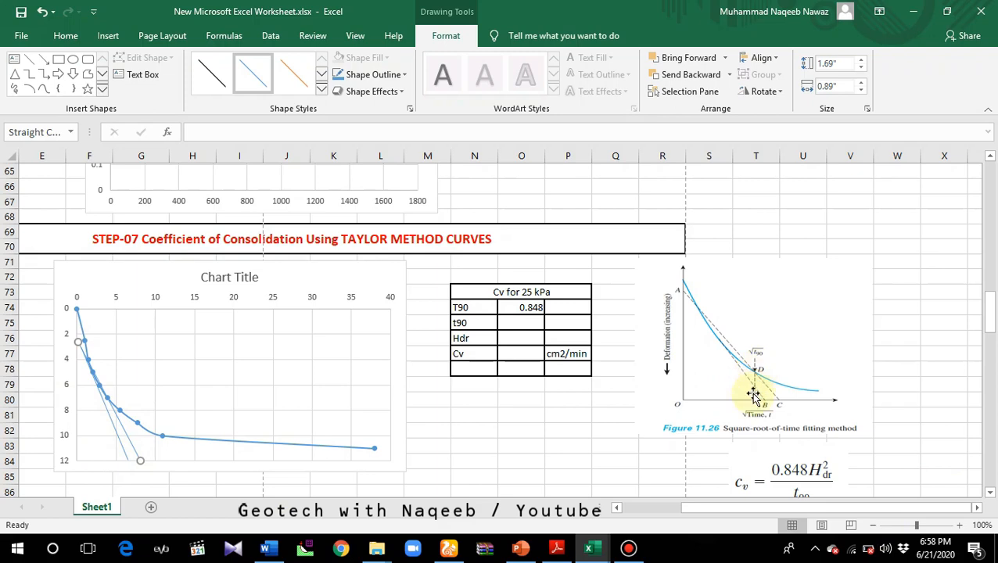
{"action": "left_click", "coordinate": [469, 322]}
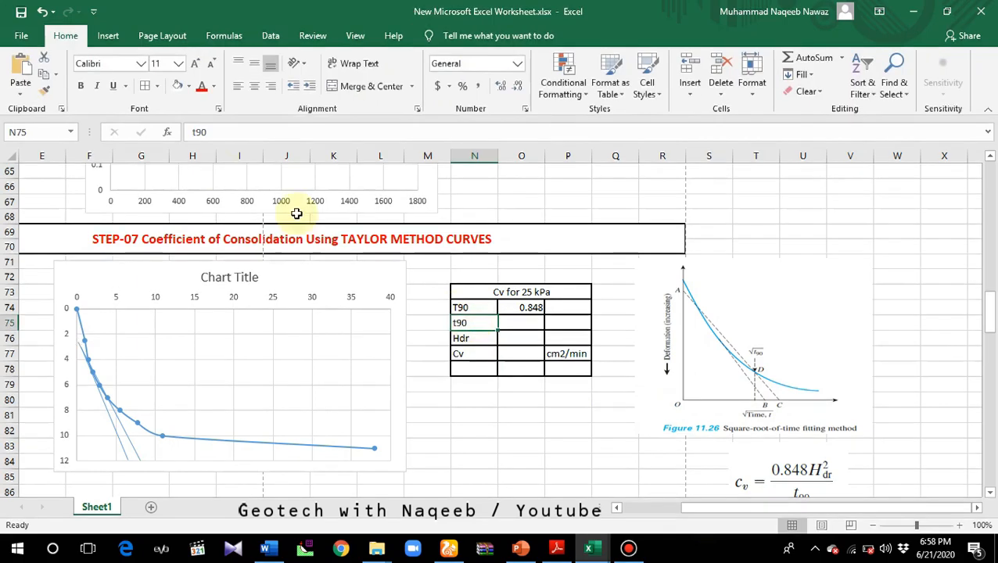
{"action": "left_click", "coordinate": [193, 135]}
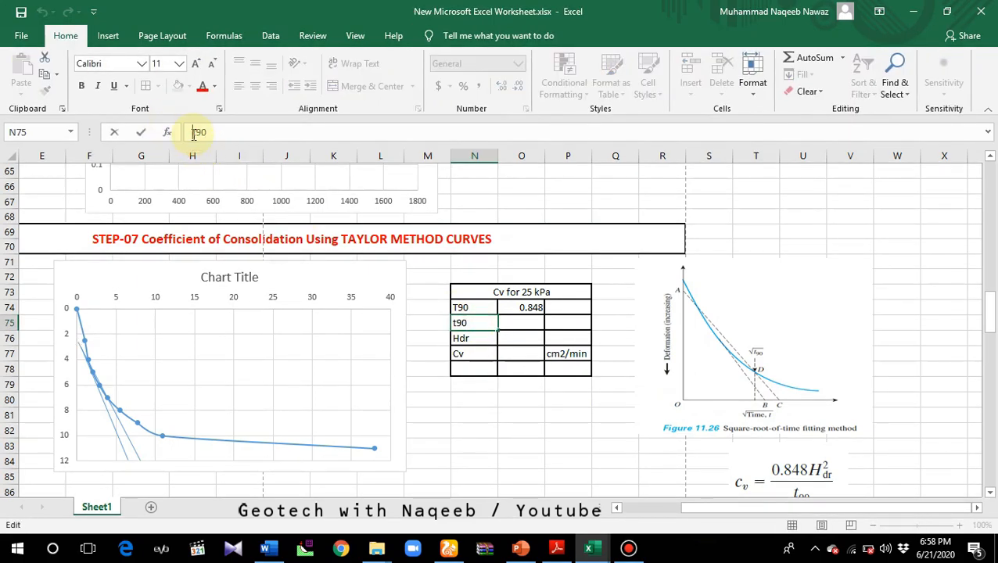
{"action": "type", "text": "s"}
{"action": "key", "text": "BackSpace"}
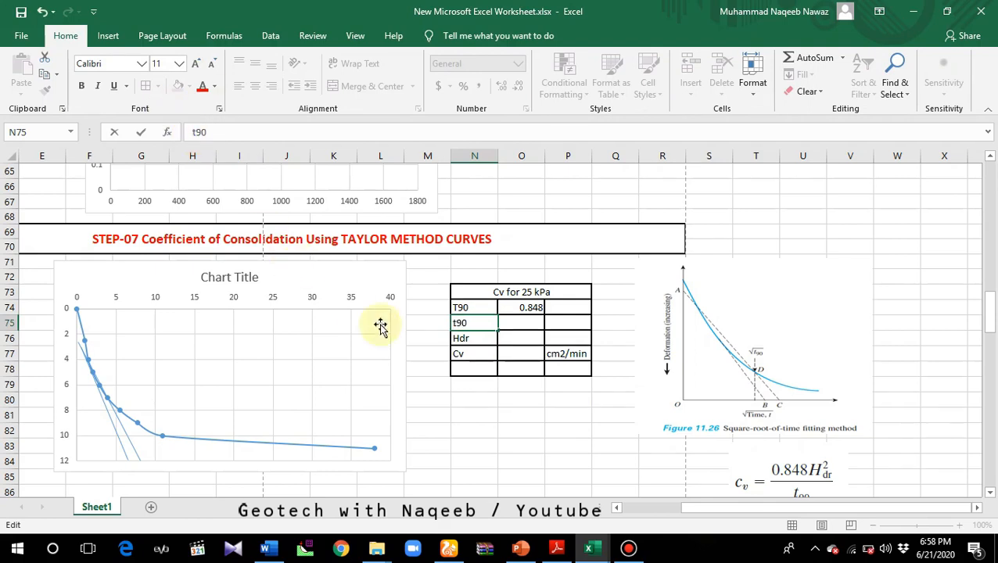
- Enter the label "sqrt t90" in N80, below the Cv for 25 kPa results table
{"action": "left_click", "coordinate": [466, 401]}
{"action": "type", "text": "s"}
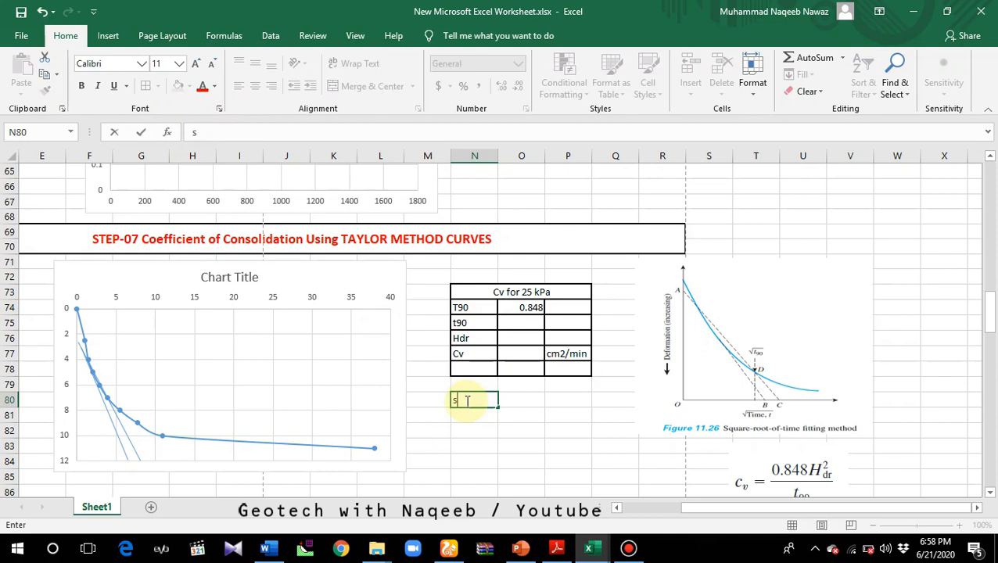
{"action": "type", "text": "qrt t90"}
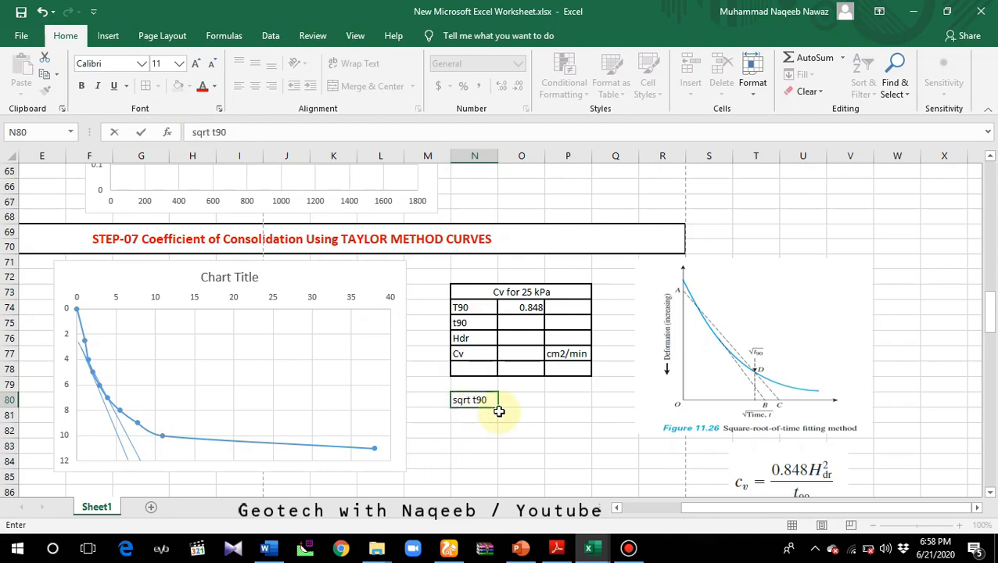
- Enter 4.9 as the sqrt t90 value in O80 and calculate t90 in O75 with the formula =O80*O80
{"action": "left_click", "coordinate": [516, 402]}
{"action": "type", "text": "4.9"}
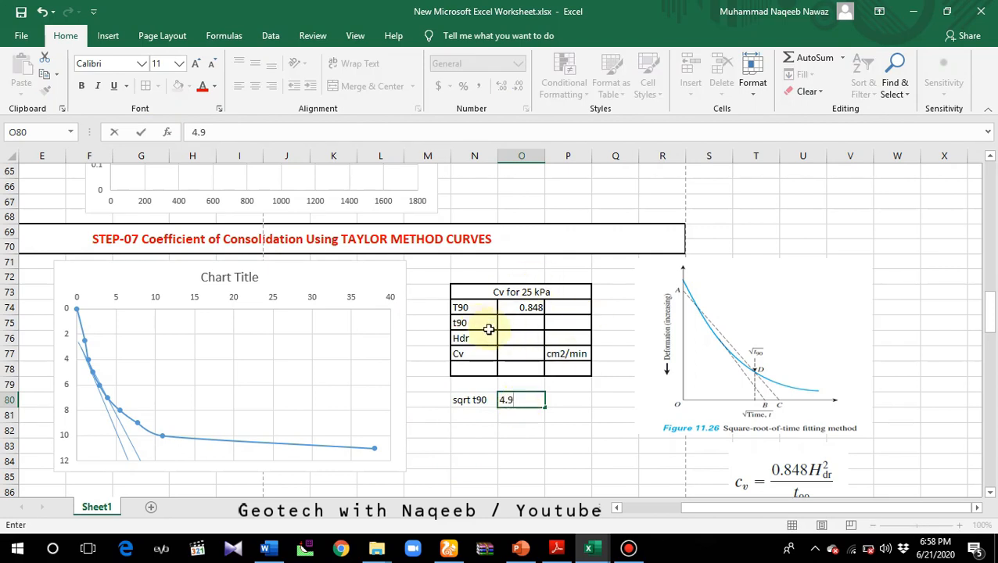
{"action": "left_click", "coordinate": [518, 322]}
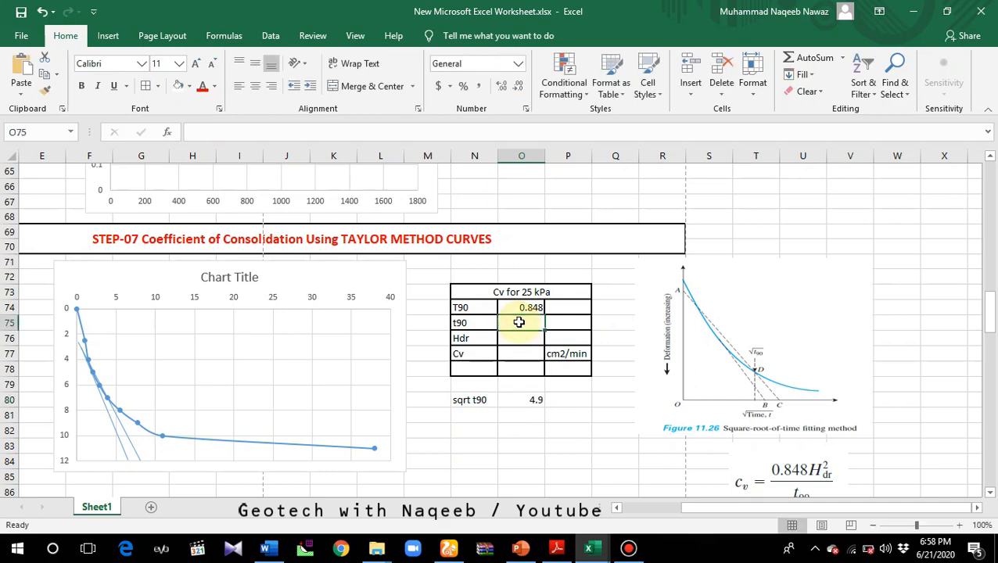
{"action": "type", "text": "="}
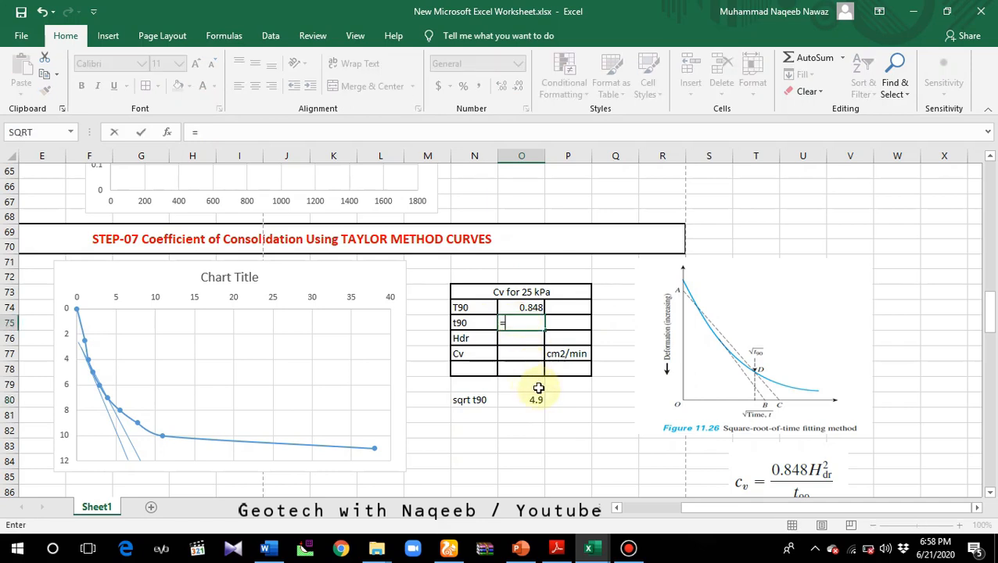
{"action": "left_click", "coordinate": [535, 399]}
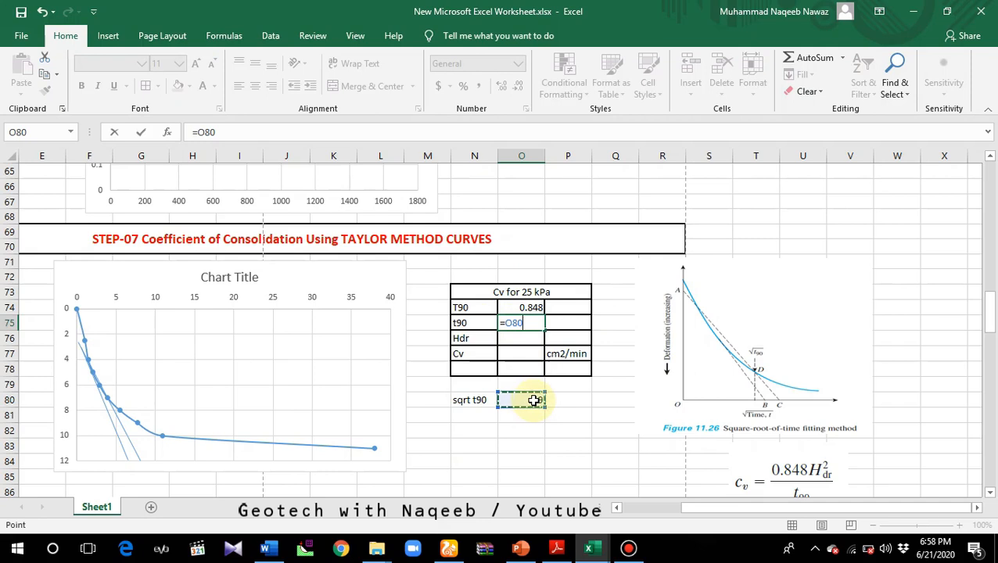
{"action": "type", "text": "*"}
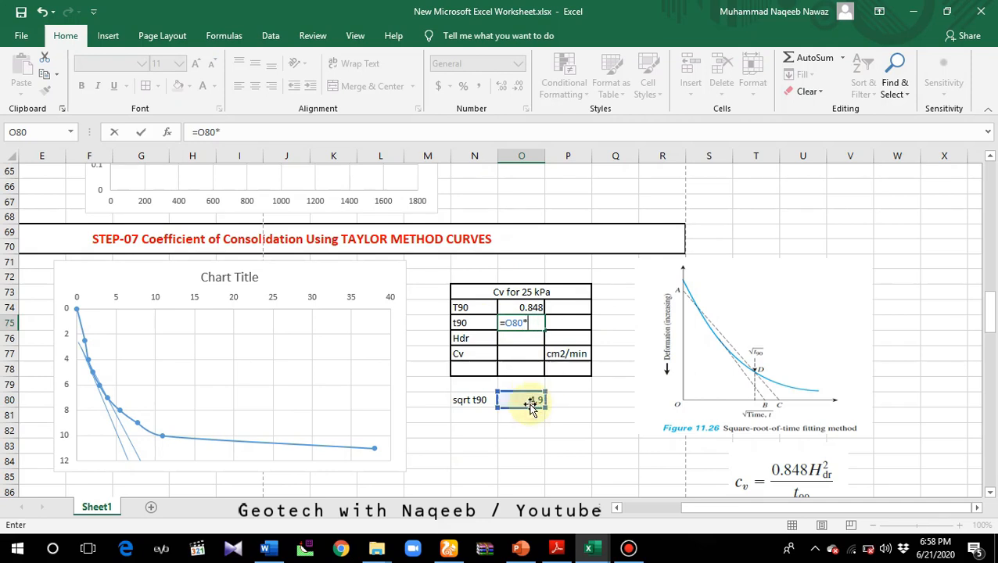
{"action": "left_click", "coordinate": [532, 403]}
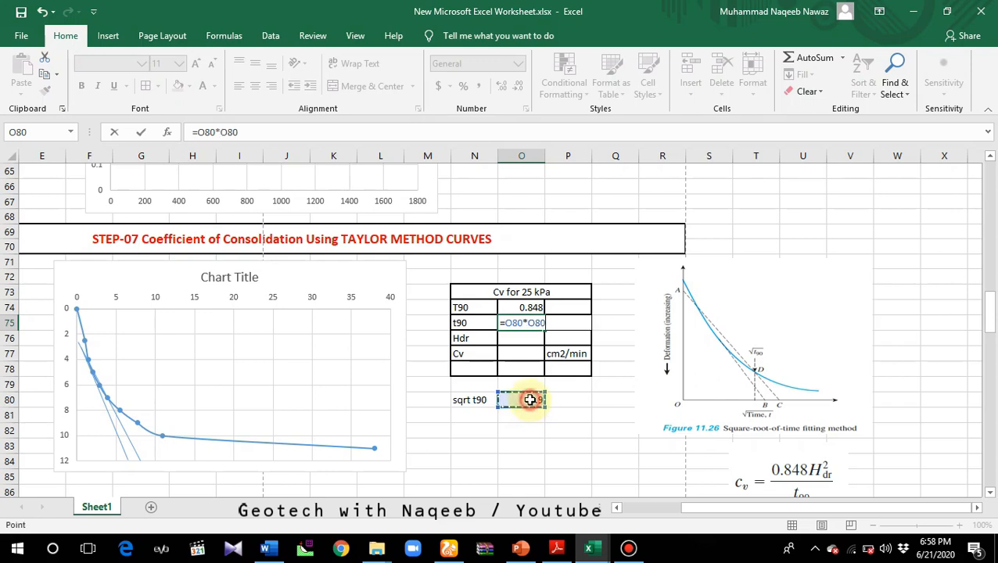
{"action": "key", "text": "Return"}
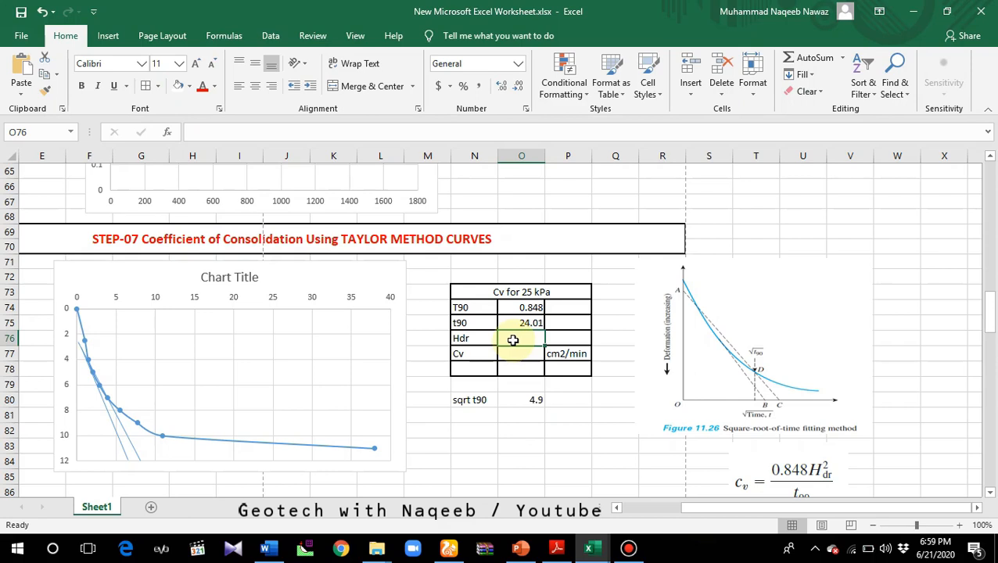
- Begin the Hdr formula in O76 with an open bracket and the initial soil sample height minus: =(F5-
{"action": "scroll", "coordinate": [512, 339], "scroll_direction": "up", "scroll_amount": 15}
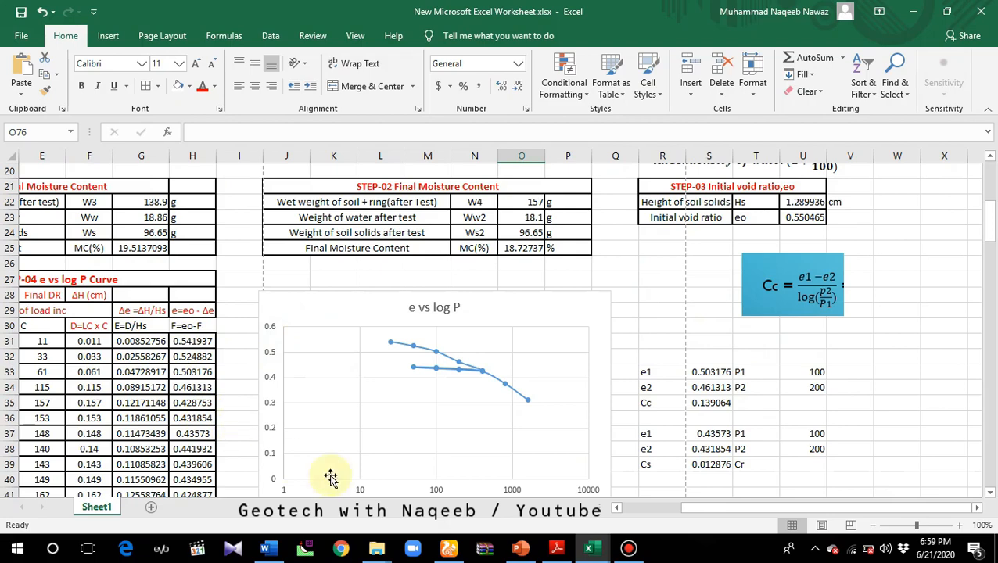
{"action": "left_click_drag", "start_coordinate": [691, 508], "coordinate": [625, 509]}
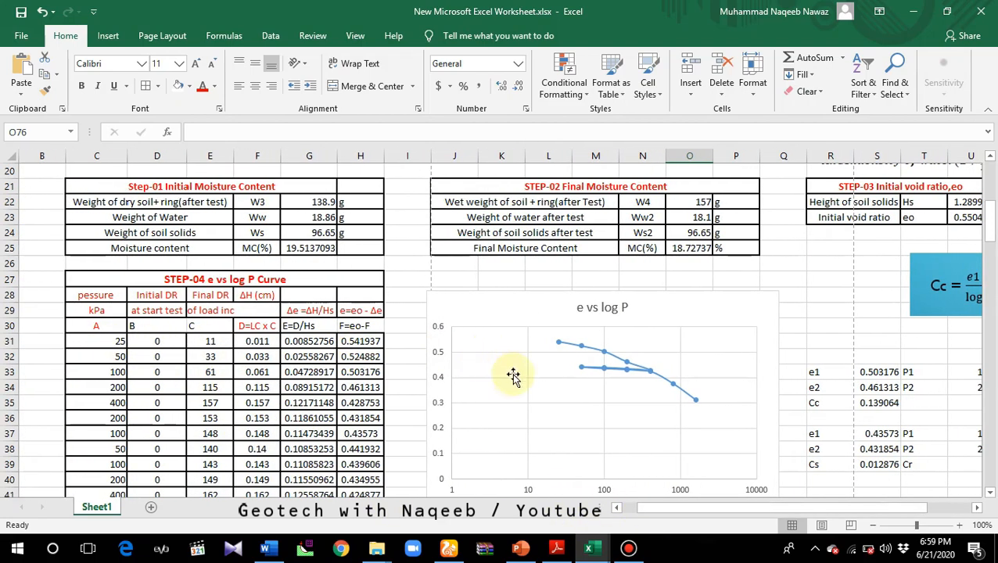
{"action": "scroll", "coordinate": [512, 375], "scroll_direction": "down", "scroll_amount": 3}
{"action": "scroll", "coordinate": [602, 469], "scroll_direction": "down", "scroll_amount": 11}
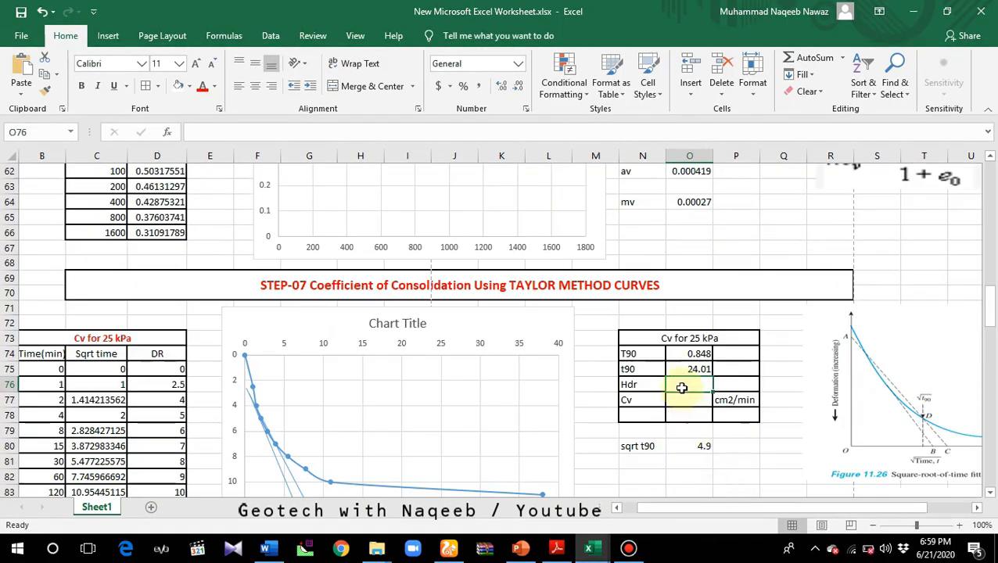
{"action": "type", "text": "="}
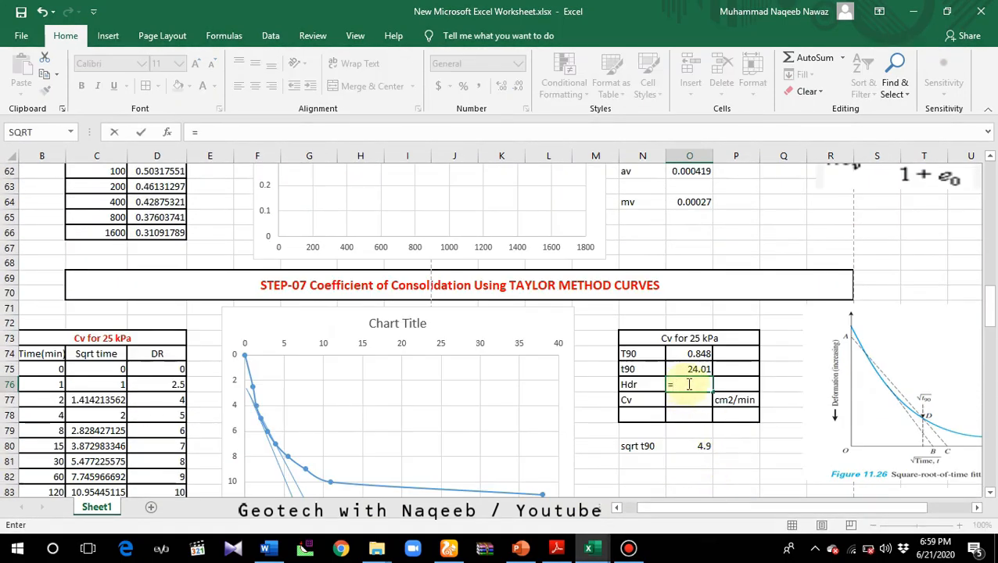
{"action": "type", "text": "("}
{"action": "scroll", "coordinate": [245, 307], "scroll_direction": "up", "scroll_amount": 20}
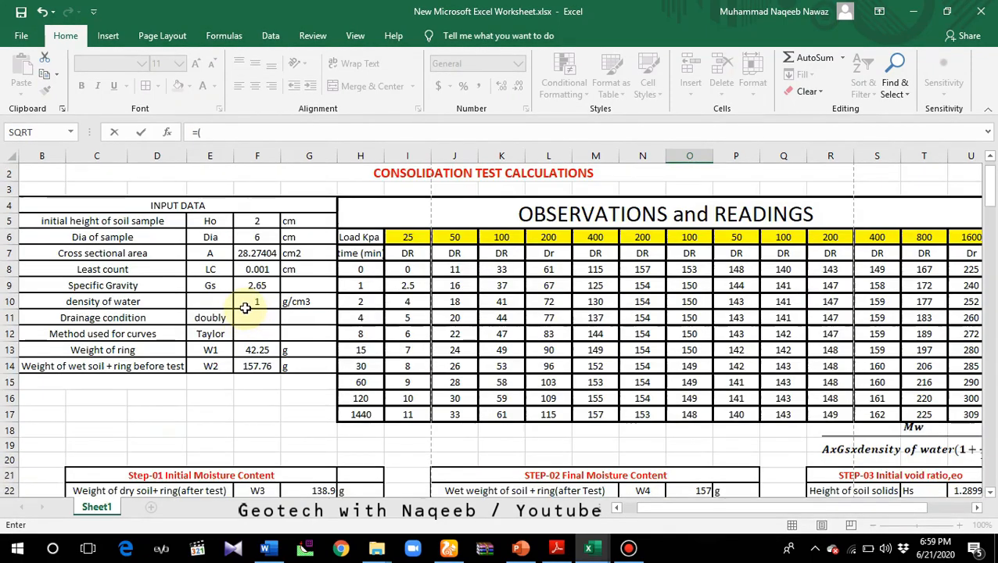
{"action": "scroll", "coordinate": [245, 307], "scroll_direction": "up", "scroll_amount": 1}
{"action": "left_click", "coordinate": [251, 235]}
{"action": "left_click", "coordinate": [242, 135]}
{"action": "type", "text": "-"}
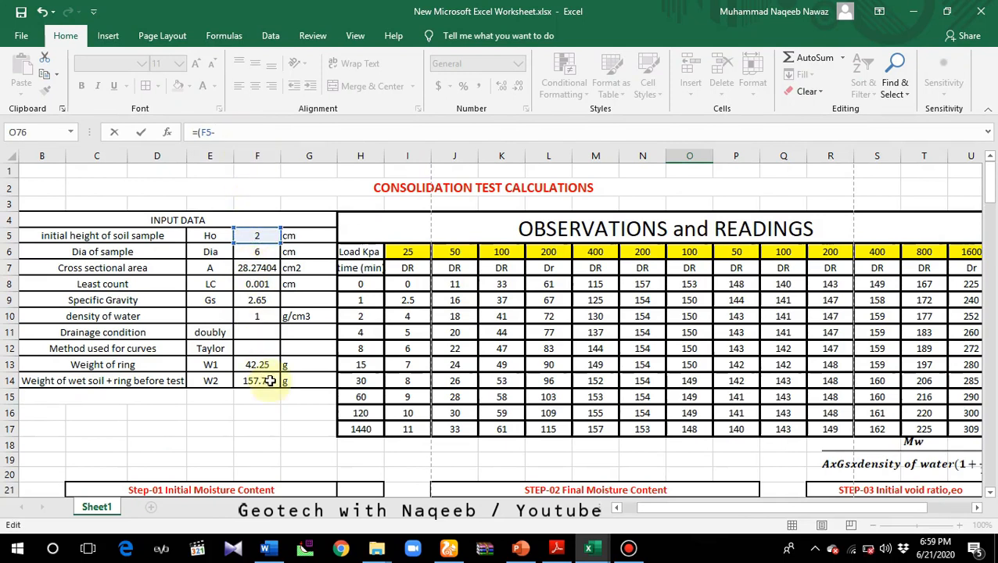
{"action": "left_click_drag", "start_coordinate": [990, 191], "coordinate": [991, 232]}
{"action": "left_click", "coordinate": [367, 311]}
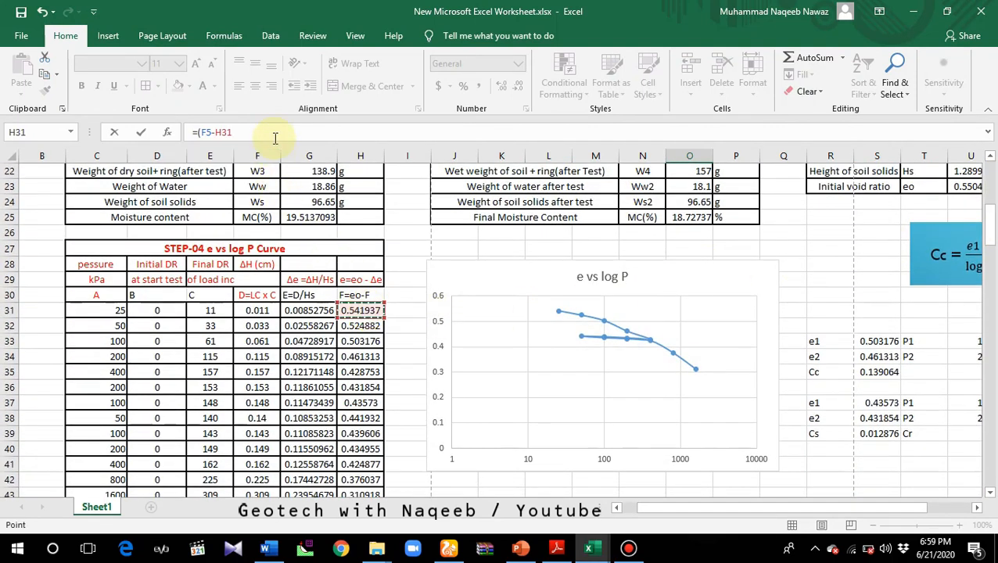
{"action": "key", "text": "BackSpace"}
{"action": "key", "text": "BackSpace"}
{"action": "key", "text": "BackSpace"}
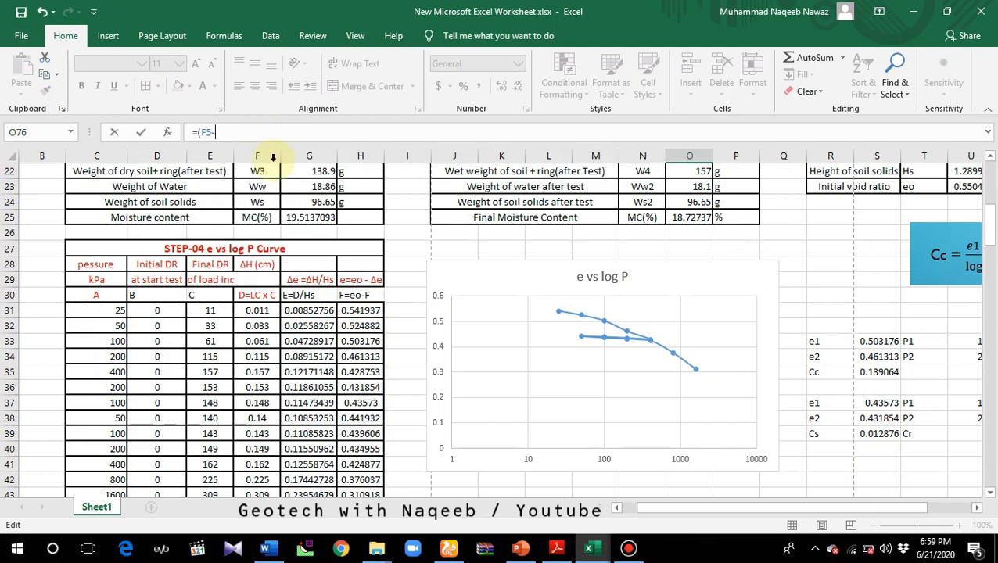
- Complete the Hdr formula with the 25 kPa height change F31, halved for double drainage: =(F5-F31)/2
{"action": "left_click", "coordinate": [261, 311]}
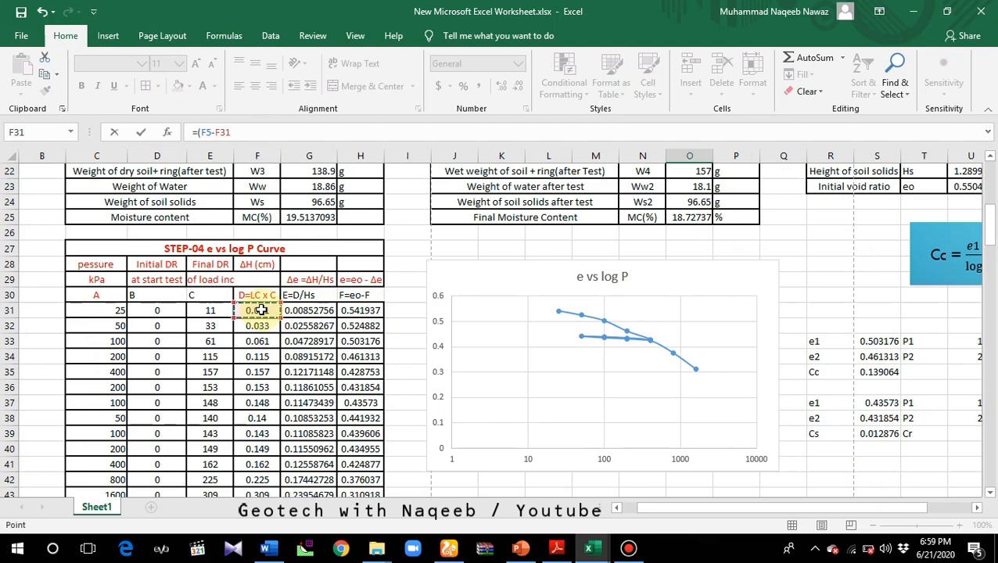
{"action": "type", "text": ")/2"}
{"action": "key", "text": "Return"}
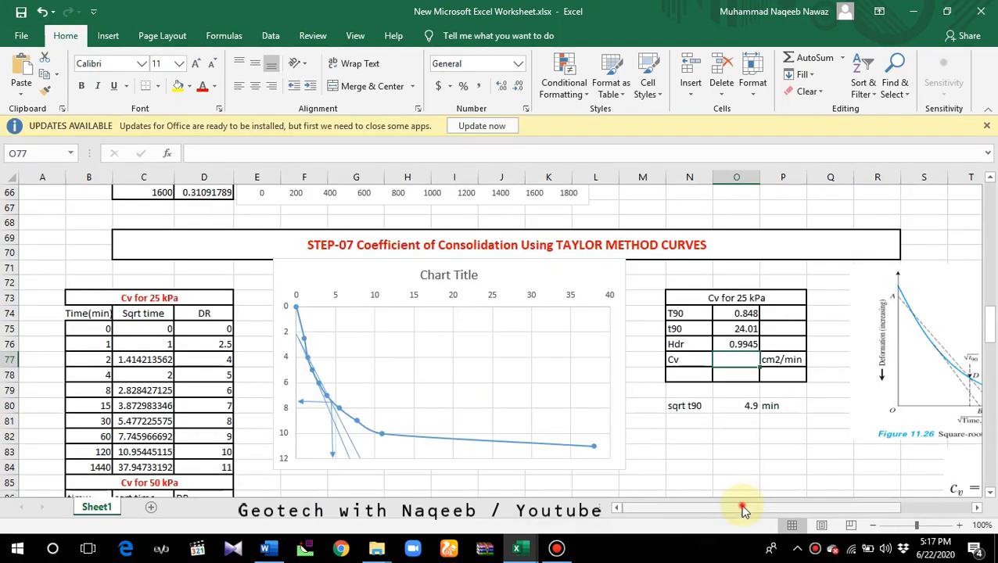
- Calculate Cv for 25 kPa in O77 with the formula =(O74*O76^2)/O75
{"action": "left_click_drag", "start_coordinate": [744, 510], "coordinate": [750, 476]}
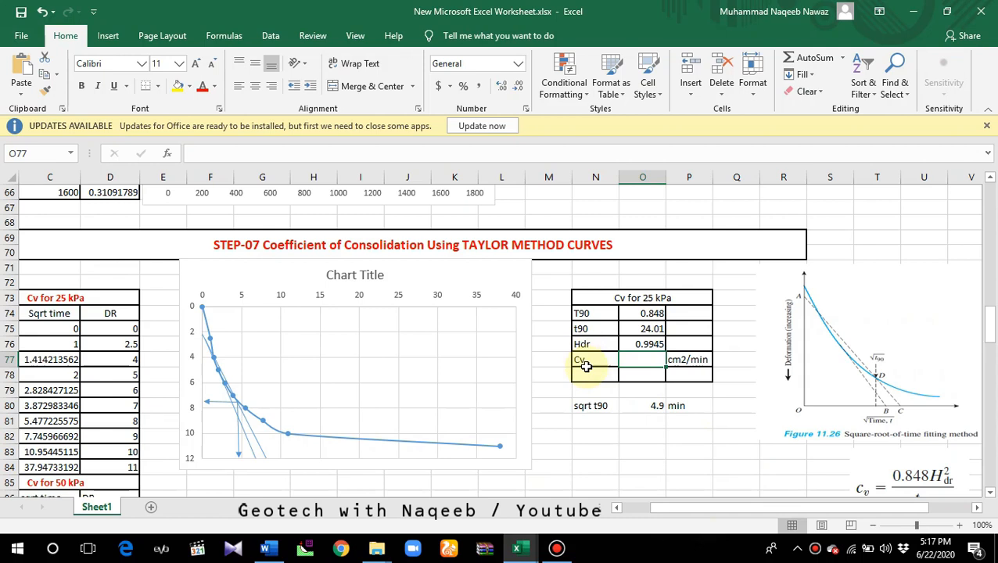
{"action": "left_click_drag", "start_coordinate": [673, 514], "coordinate": [653, 470]}
{"action": "scroll", "coordinate": [653, 470], "scroll_direction": "down", "scroll_amount": 2}
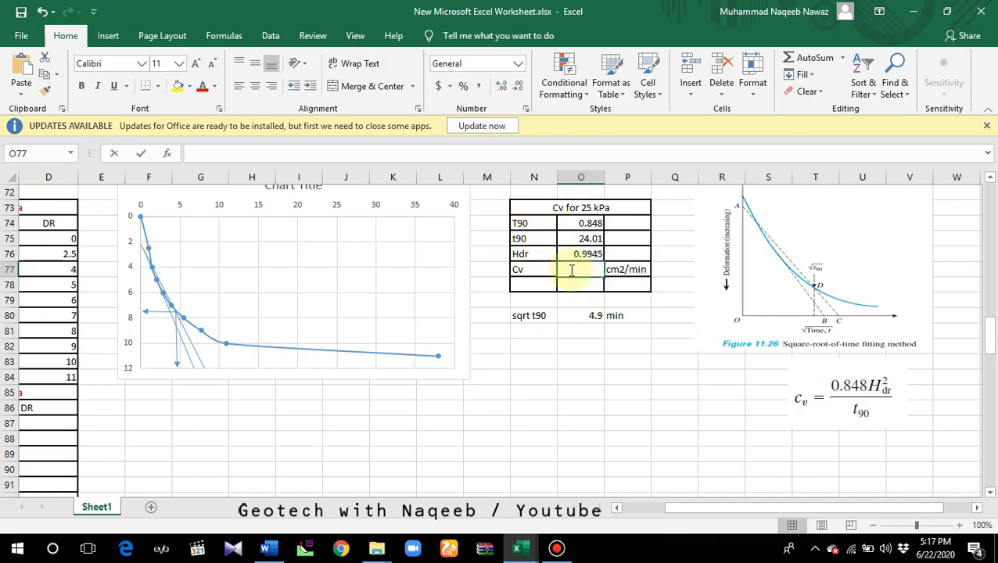
{"action": "type", "text": "="}
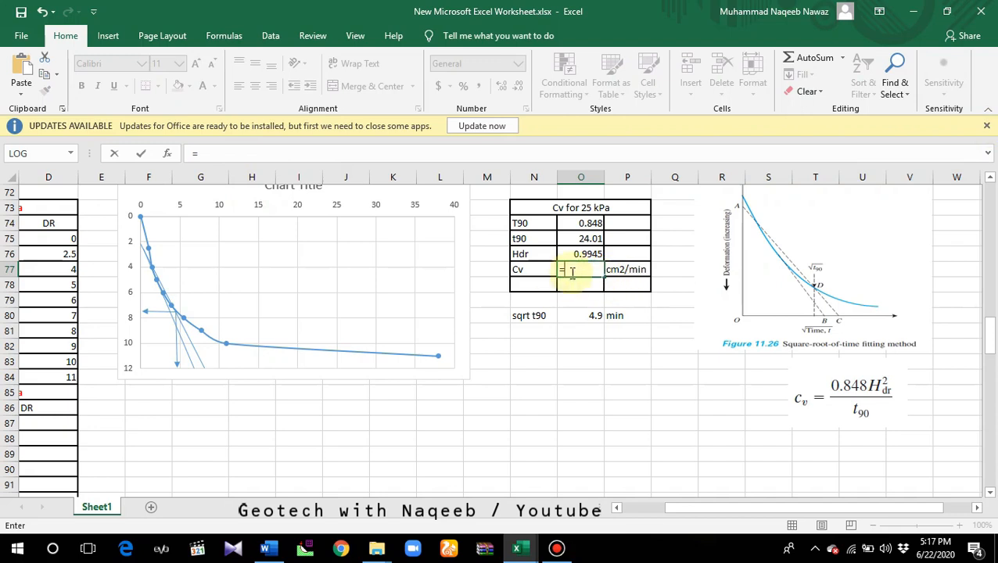
{"action": "key", "text": "BackSpace"}
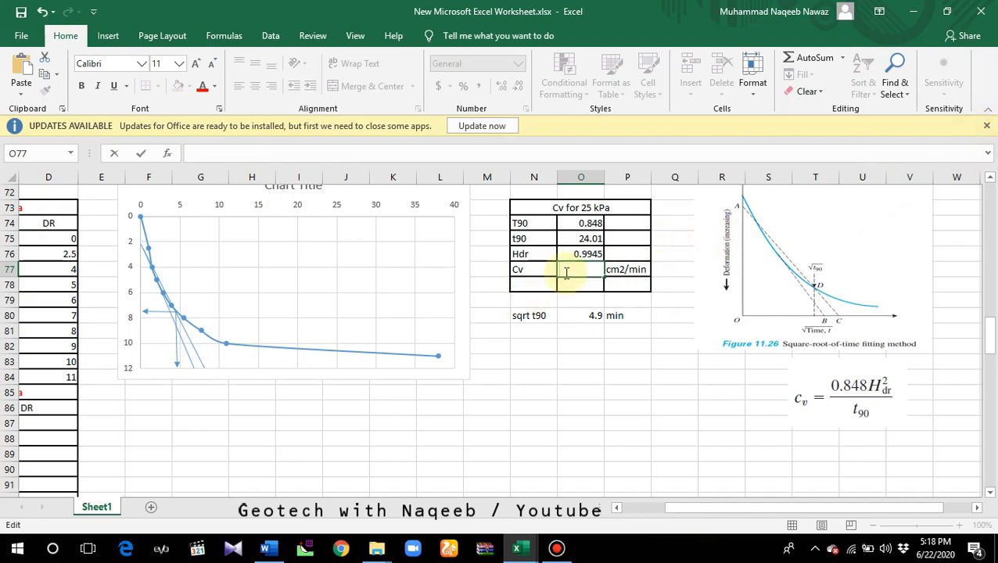
{"action": "type", "text": "=("}
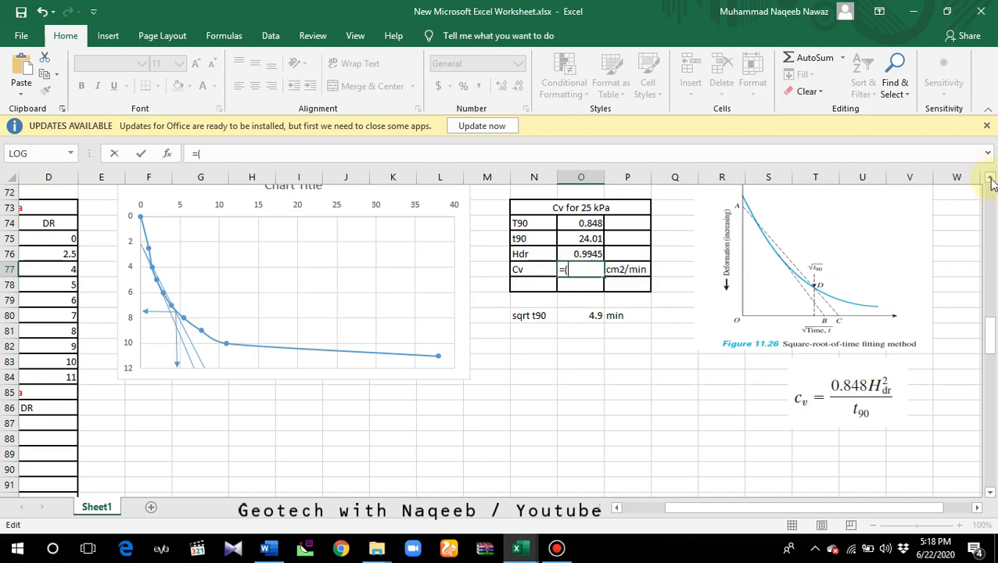
{"action": "left_click", "coordinate": [594, 222]}
{"action": "type", "text": "*"}
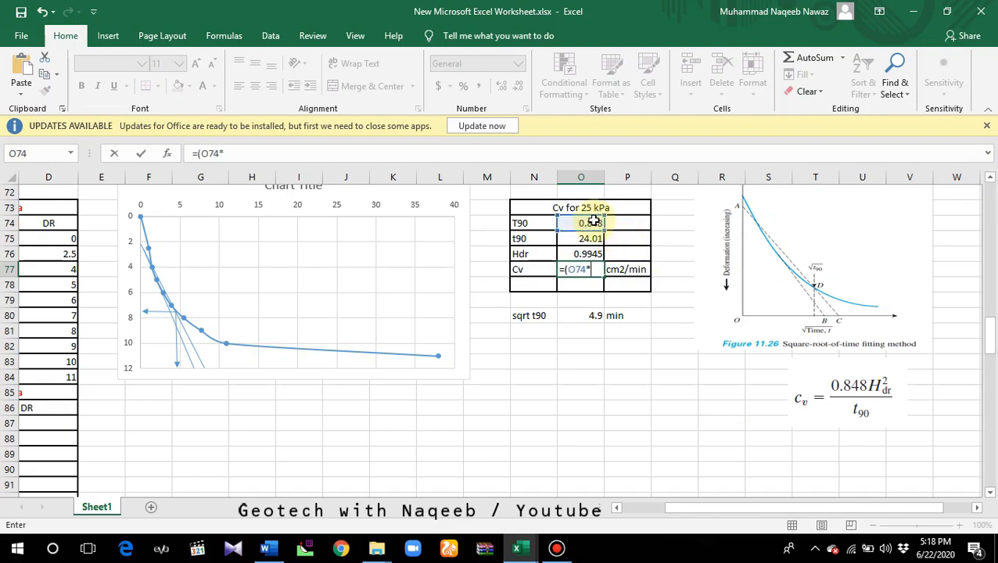
{"action": "left_click", "coordinate": [594, 254]}
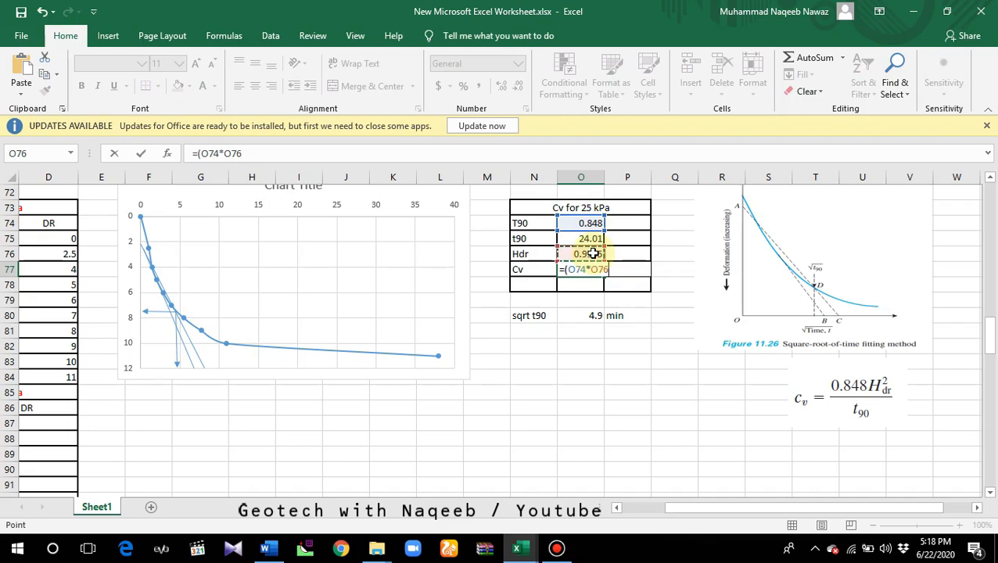
{"action": "type", "text": "^2)/"}
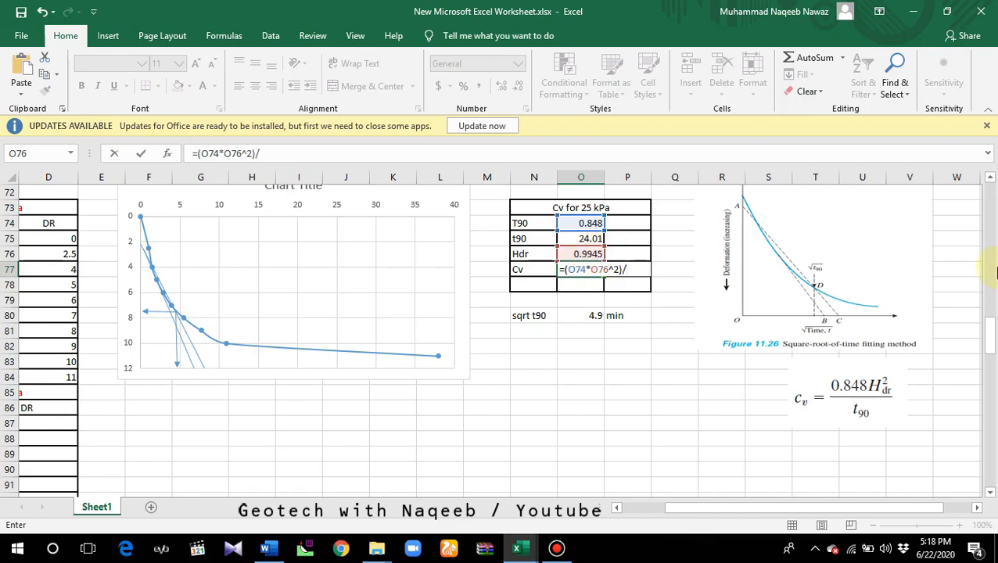
{"action": "left_click", "coordinate": [584, 240]}
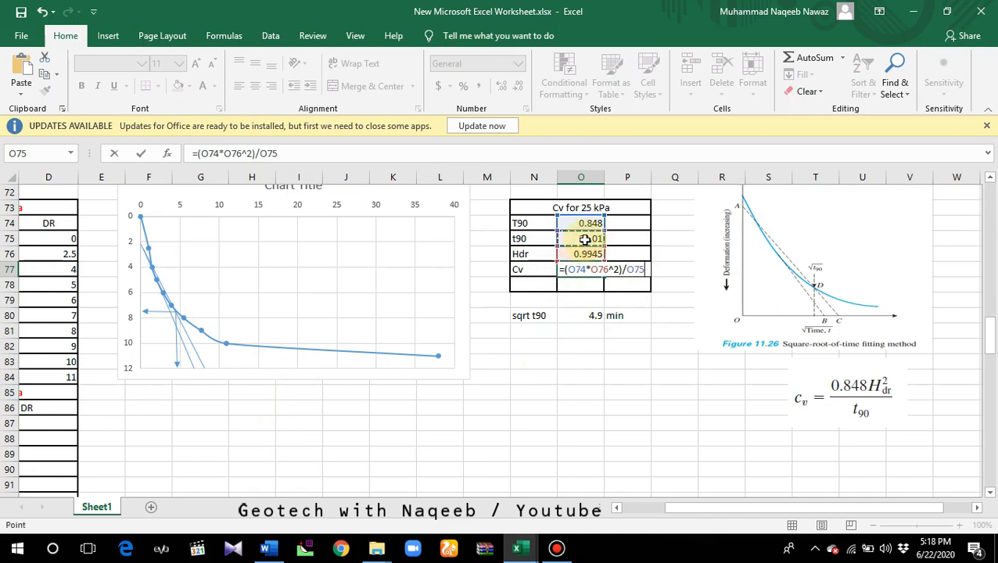
{"action": "key", "text": "Return"}
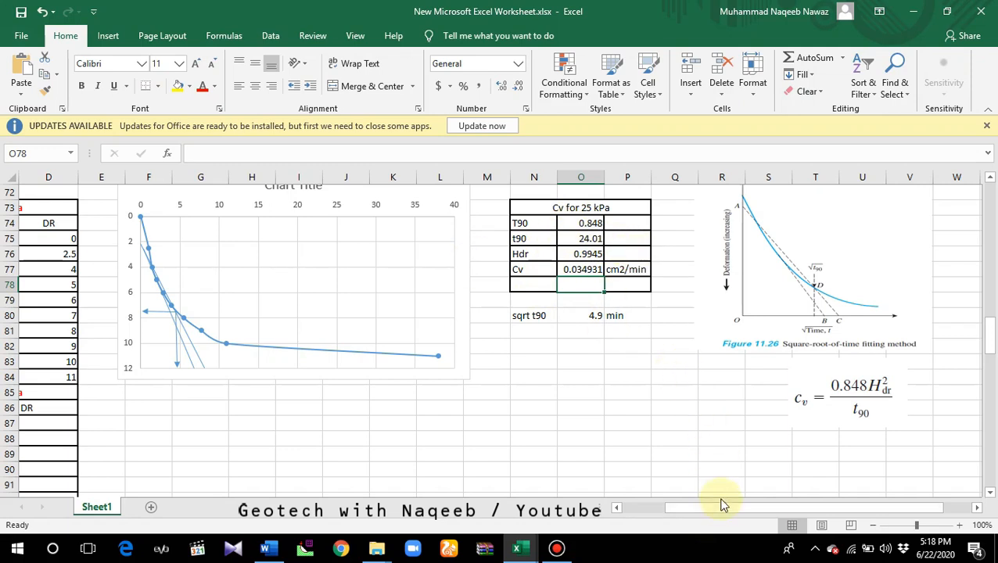
- Review the 25 kPa results, the Cv tables for the remaining pressures up to 1600 kPa, and the average Cv row
{"action": "left_click_drag", "start_coordinate": [725, 508], "coordinate": [675, 517]}
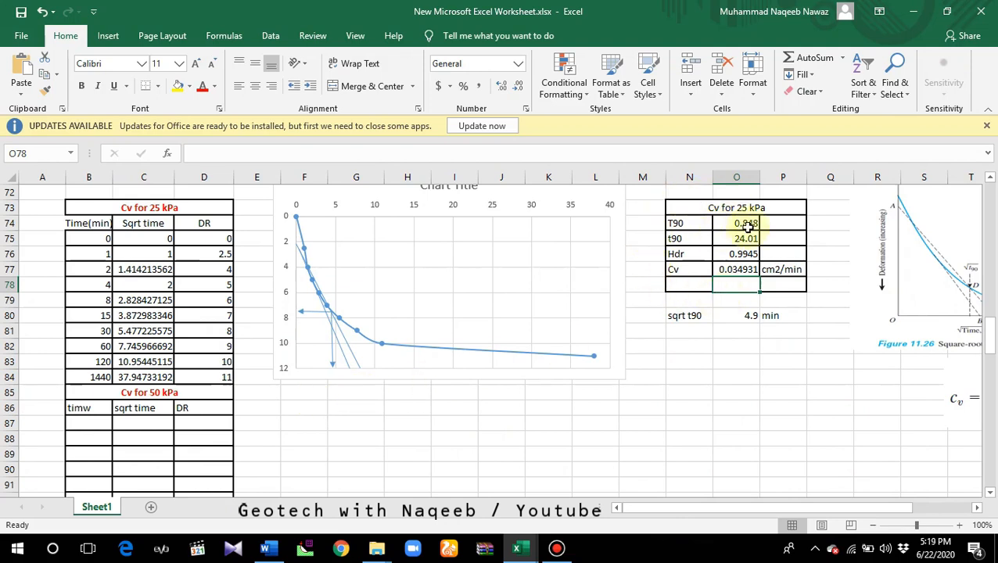
{"action": "scroll", "coordinate": [164, 407], "scroll_direction": "down", "scroll_amount": 8}
{"action": "scroll", "coordinate": [164, 423], "scroll_direction": "up", "scroll_amount": 12}
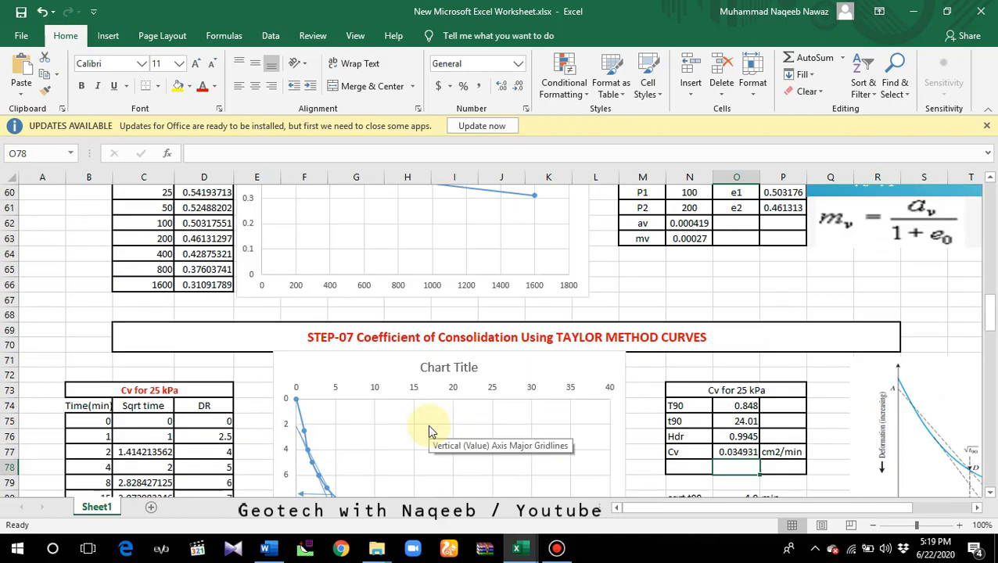
{"action": "scroll", "coordinate": [429, 426], "scroll_direction": "down", "scroll_amount": 11}
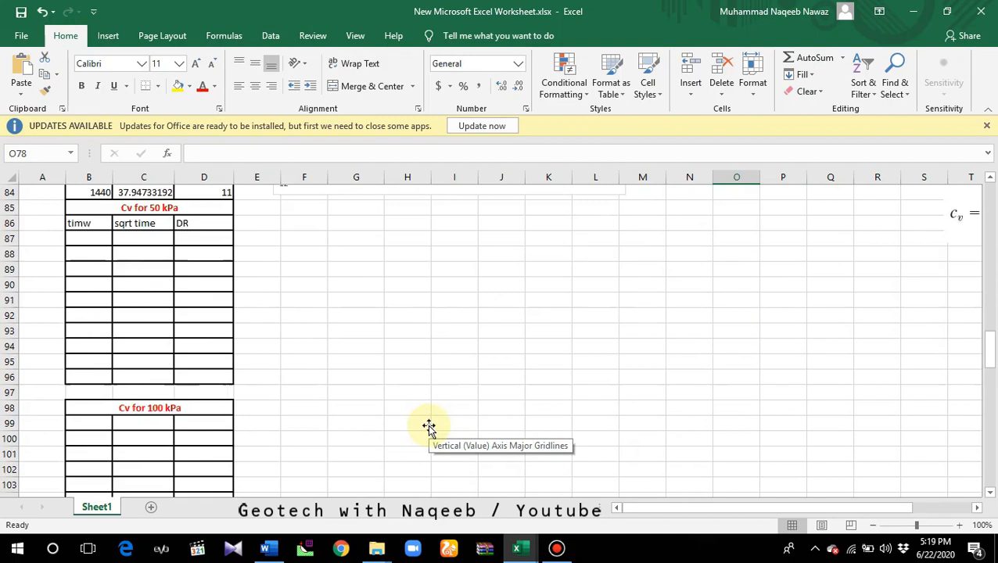
{"action": "scroll", "coordinate": [428, 426], "scroll_direction": "down", "scroll_amount": 3}
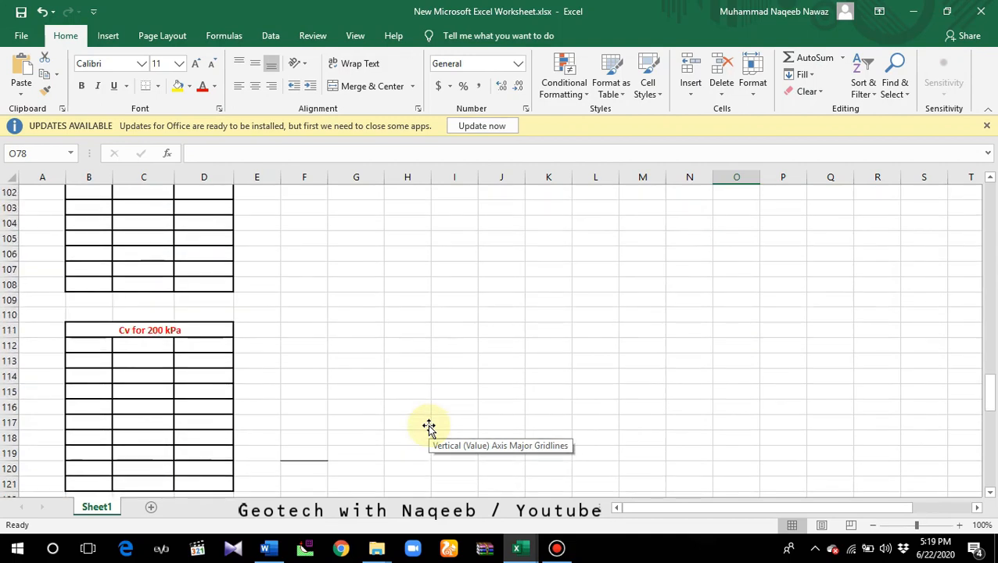
{"action": "scroll", "coordinate": [428, 426], "scroll_direction": "up", "scroll_amount": 6}
{"action": "scroll", "coordinate": [428, 426], "scroll_direction": "down", "scroll_amount": 19}
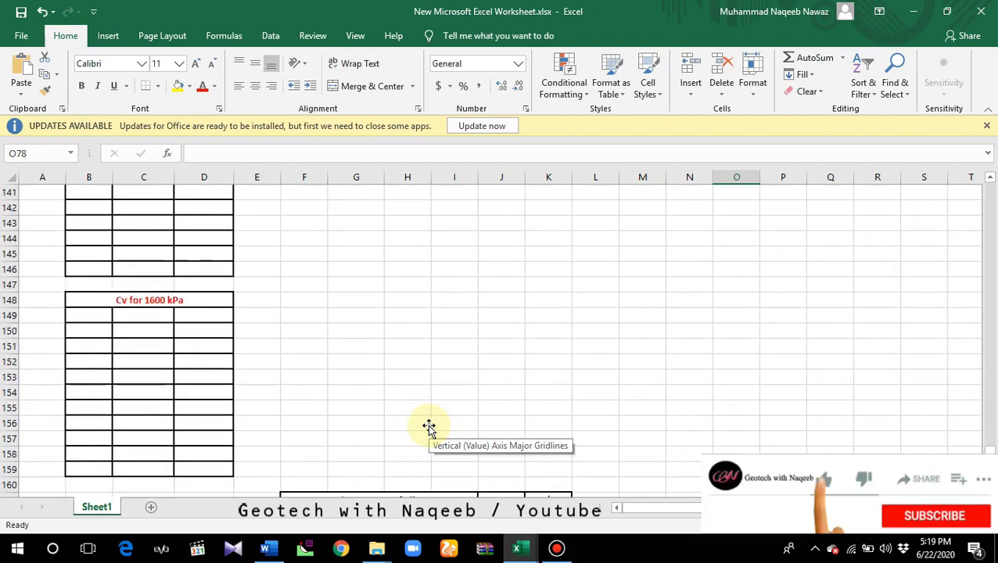
{"action": "scroll", "coordinate": [428, 427], "scroll_direction": "down", "scroll_amount": 8}
{"action": "scroll", "coordinate": [428, 426], "scroll_direction": "up", "scroll_amount": 4}
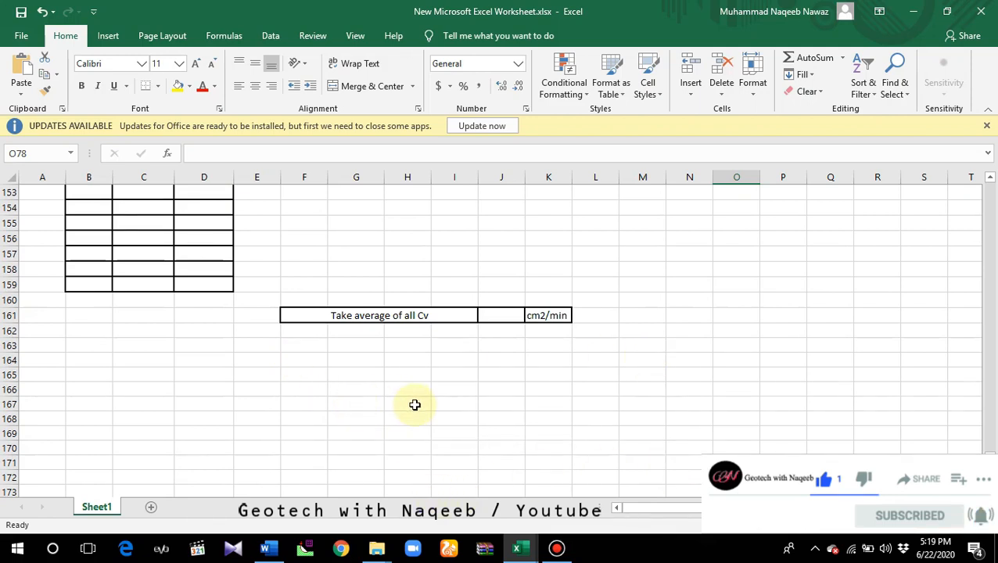
{"action": "scroll", "coordinate": [439, 396], "scroll_direction": "up", "scroll_amount": 20}
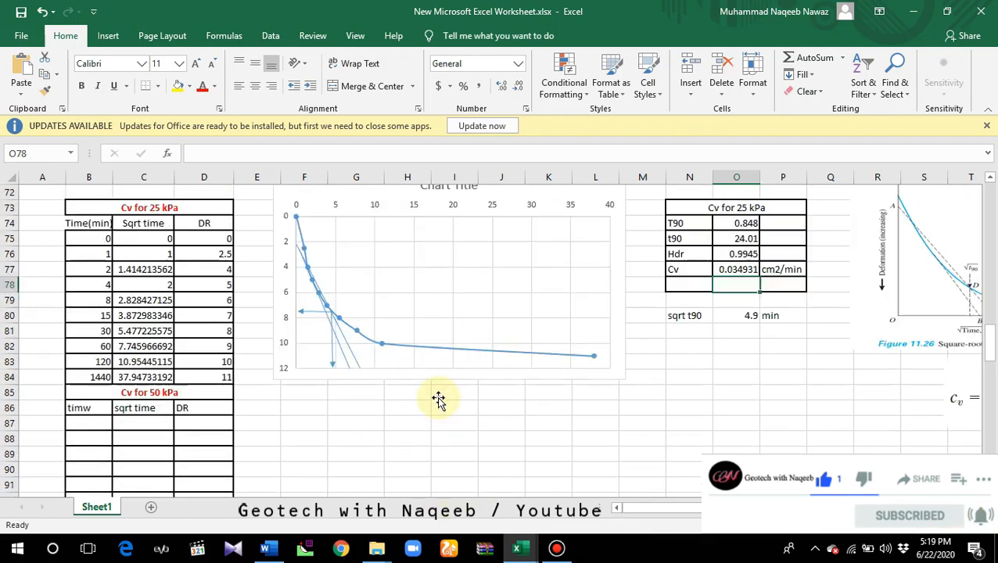
{"action": "scroll", "coordinate": [439, 397], "scroll_direction": "up", "scroll_amount": 3}
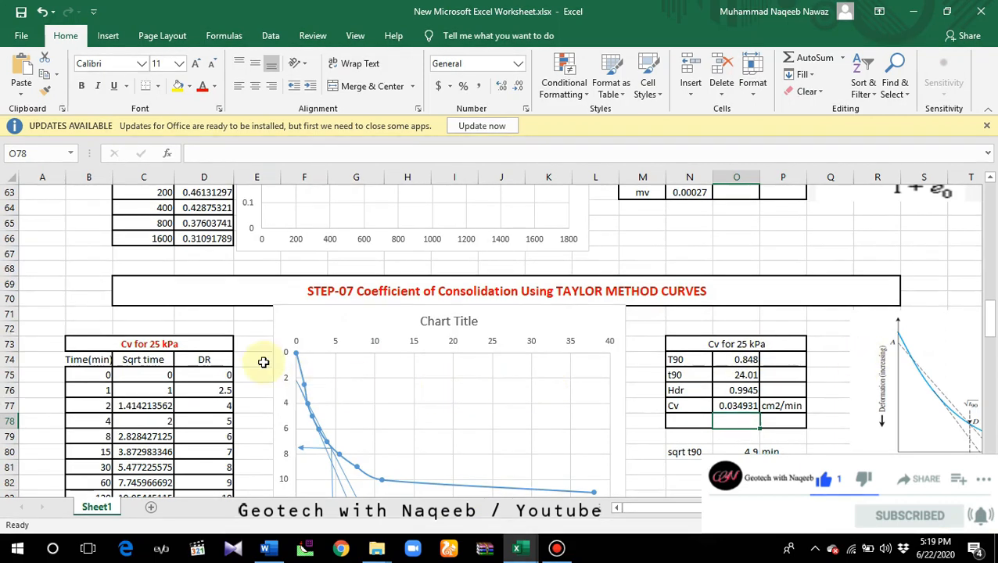
- Review the Taylor curve and Cv results for 25 kPa, along with the Cv tables for 50 and 100 kPa
{"action": "scroll", "coordinate": [661, 474], "scroll_direction": "up", "scroll_amount": 2}
{"action": "scroll", "coordinate": [662, 474], "scroll_direction": "down", "scroll_amount": 2}
{"action": "scroll", "coordinate": [704, 413], "scroll_direction": "down", "scroll_amount": 3}
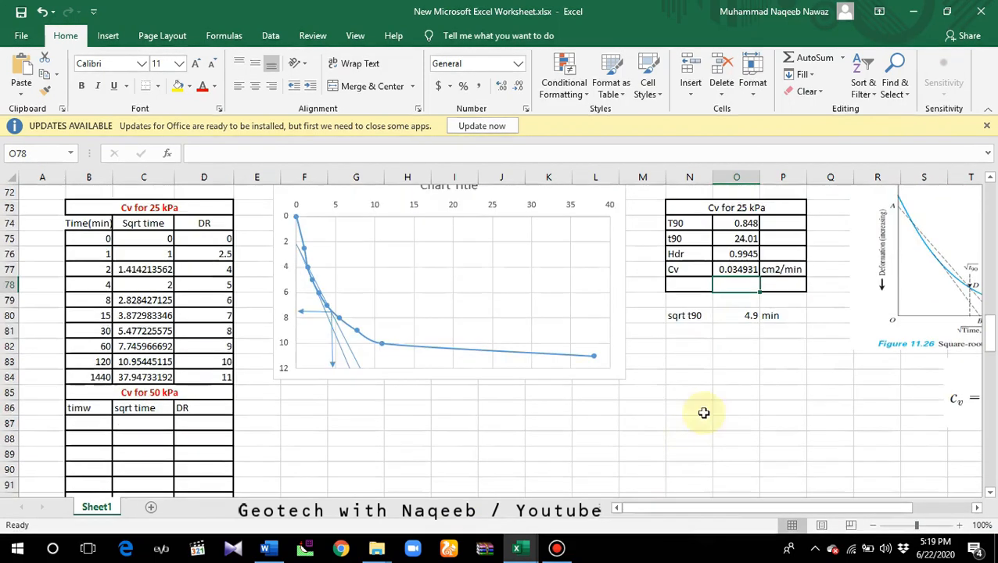
{"action": "scroll", "coordinate": [679, 389], "scroll_direction": "down", "scroll_amount": 2}
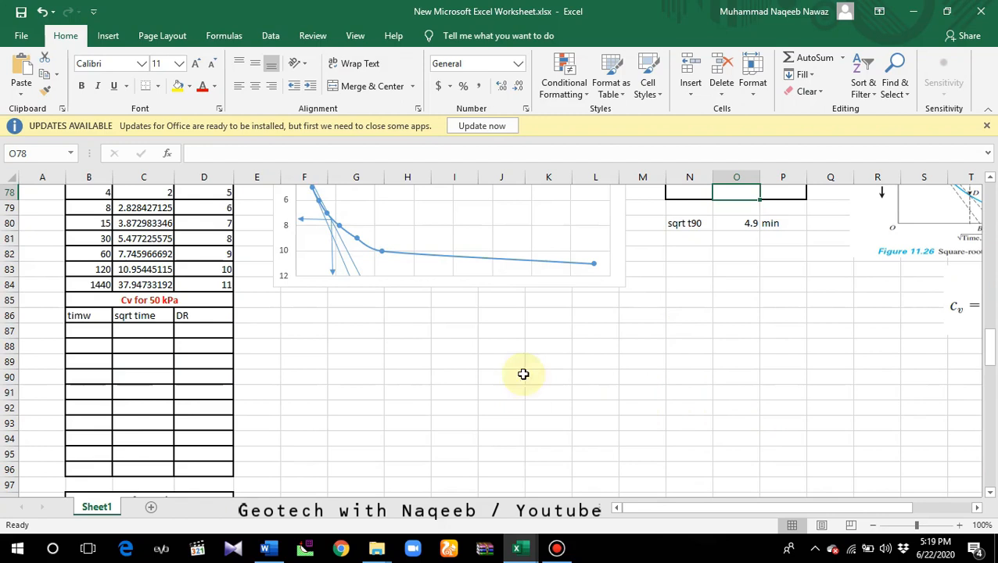
{"action": "scroll", "coordinate": [438, 368], "scroll_direction": "up", "scroll_amount": 4}
{"action": "scroll", "coordinate": [313, 352], "scroll_direction": "down", "scroll_amount": 4}
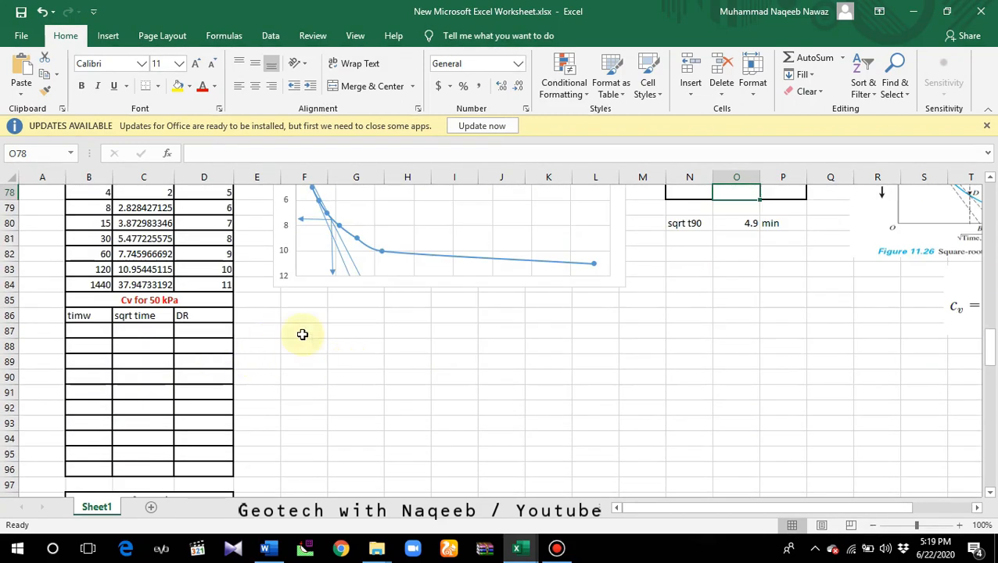
{"action": "scroll", "coordinate": [302, 334], "scroll_direction": "down", "scroll_amount": 4}
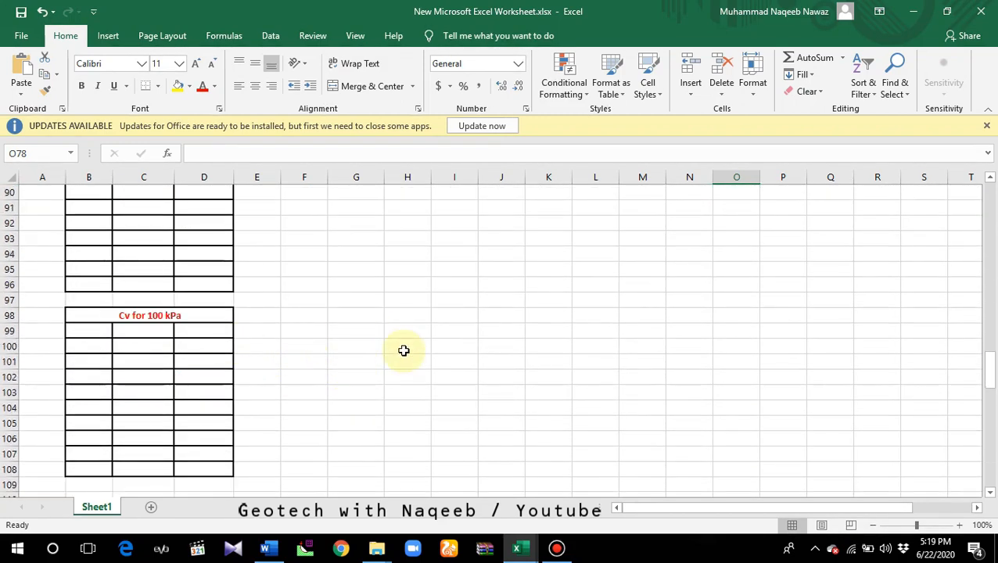
- Review the earlier consolidation steps, from the e vs log P table and chart to the preconsolidation pressure and av, mv sections
{"action": "scroll", "coordinate": [419, 370], "scroll_direction": "up", "scroll_amount": 16}
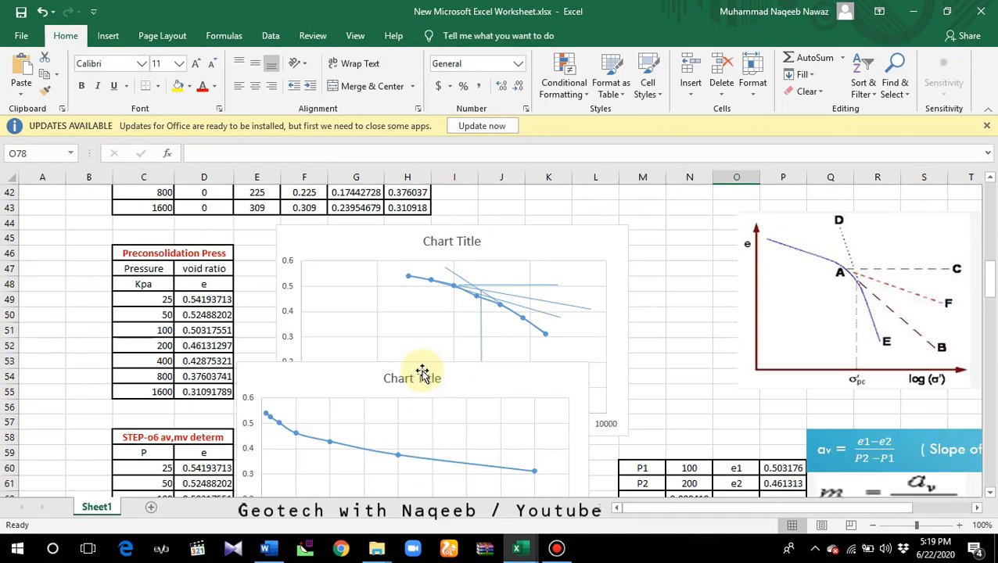
{"action": "scroll", "coordinate": [423, 369], "scroll_direction": "up", "scroll_amount": 8}
{"action": "scroll", "coordinate": [783, 450], "scroll_direction": "down", "scroll_amount": 3}
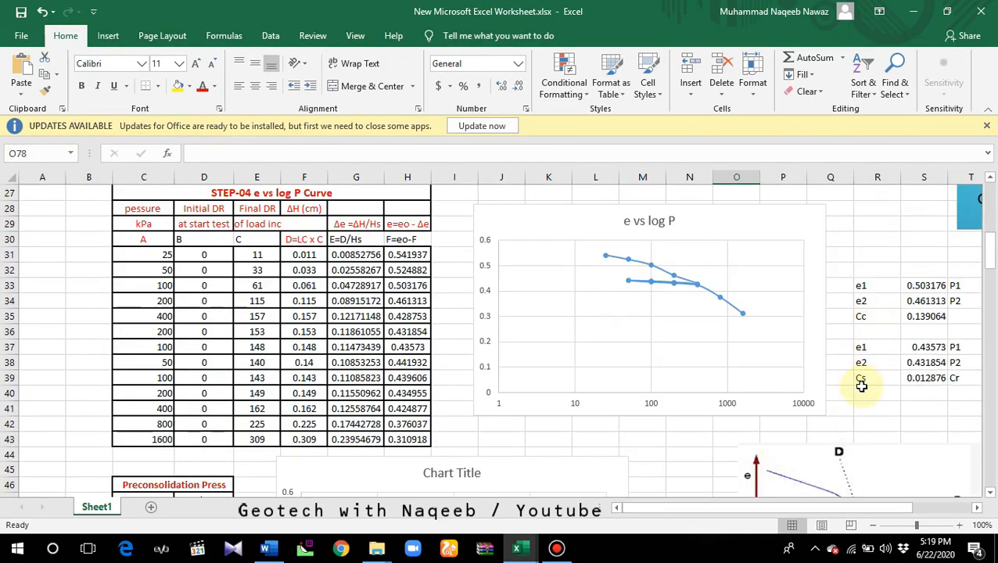
{"action": "scroll", "coordinate": [861, 386], "scroll_direction": "up", "scroll_amount": 2}
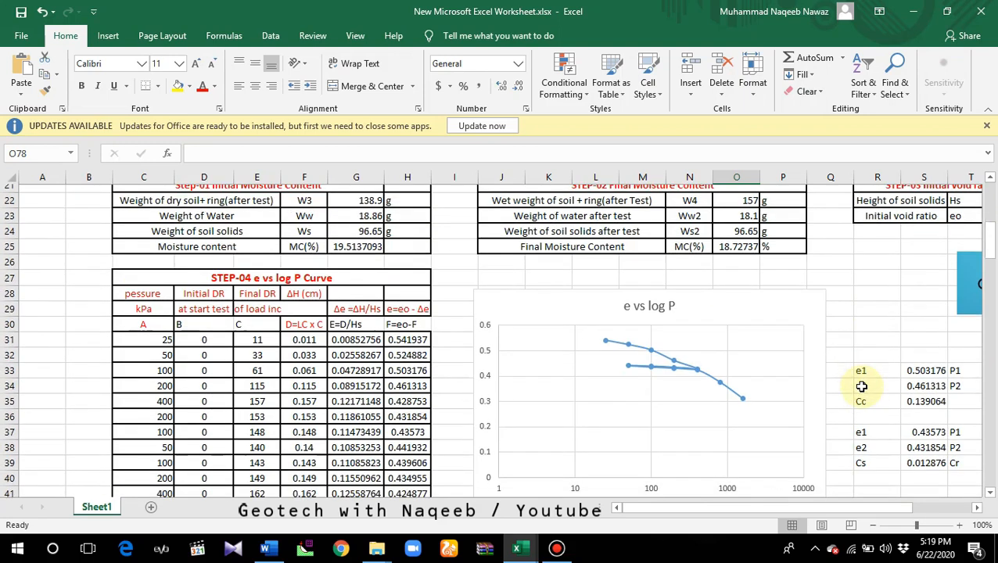
{"action": "scroll", "coordinate": [861, 386], "scroll_direction": "down", "scroll_amount": 5}
{"action": "scroll", "coordinate": [570, 389], "scroll_direction": "down", "scroll_amount": 3}
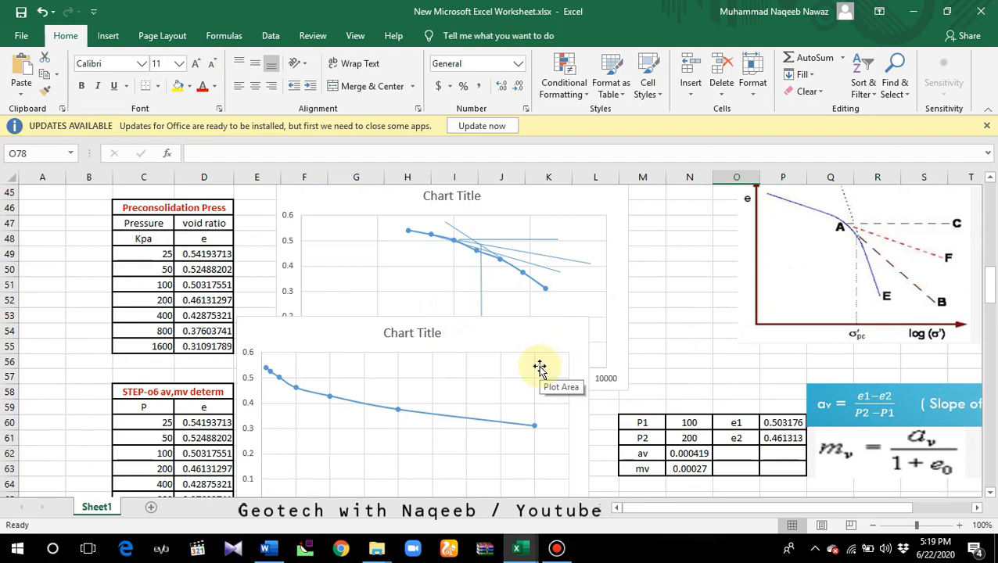
{"action": "scroll", "coordinate": [540, 368], "scroll_direction": "down", "scroll_amount": 3}
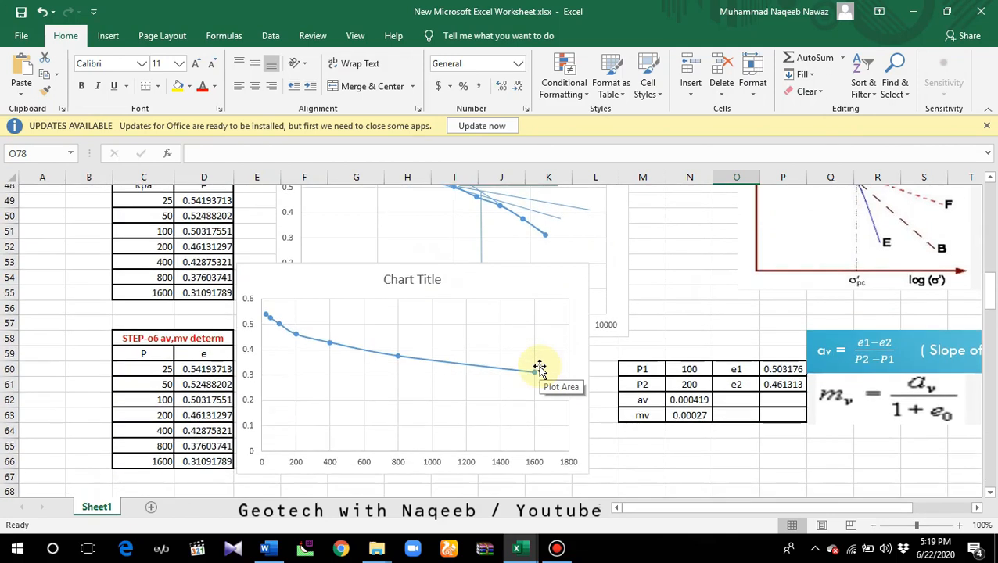